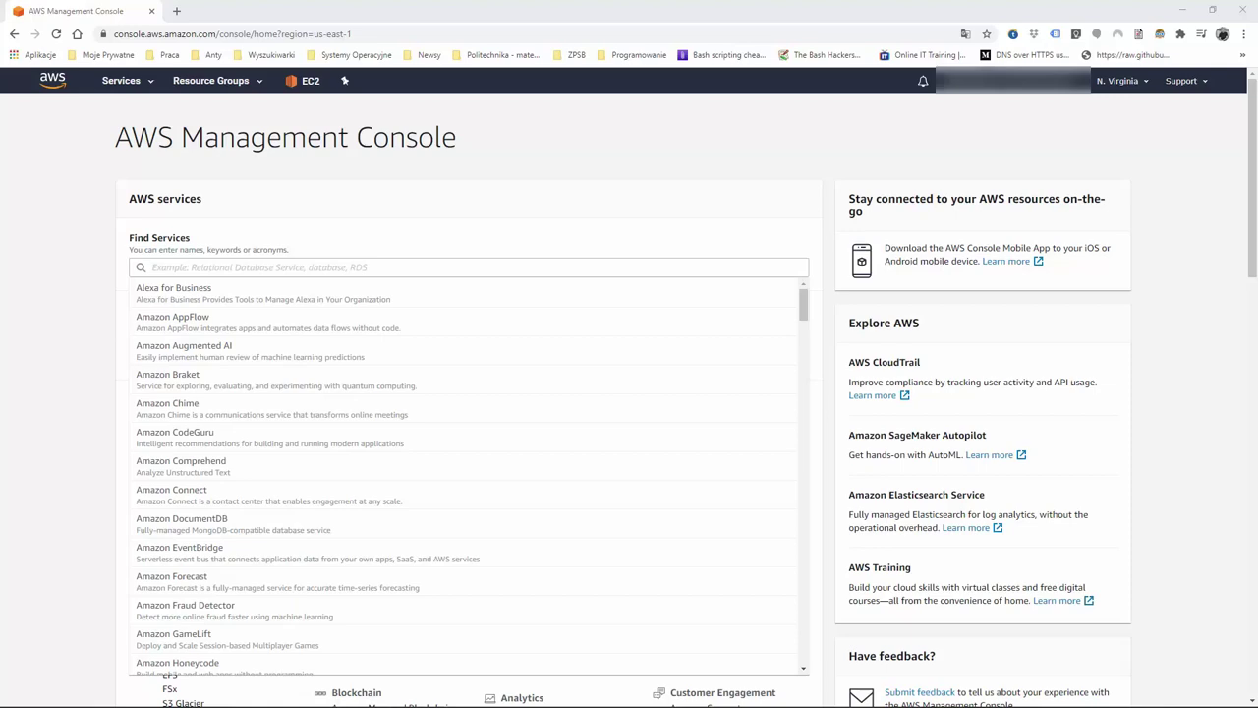
Open the RDS service from the Database category under All services
scroll(206, 325, down, 4)
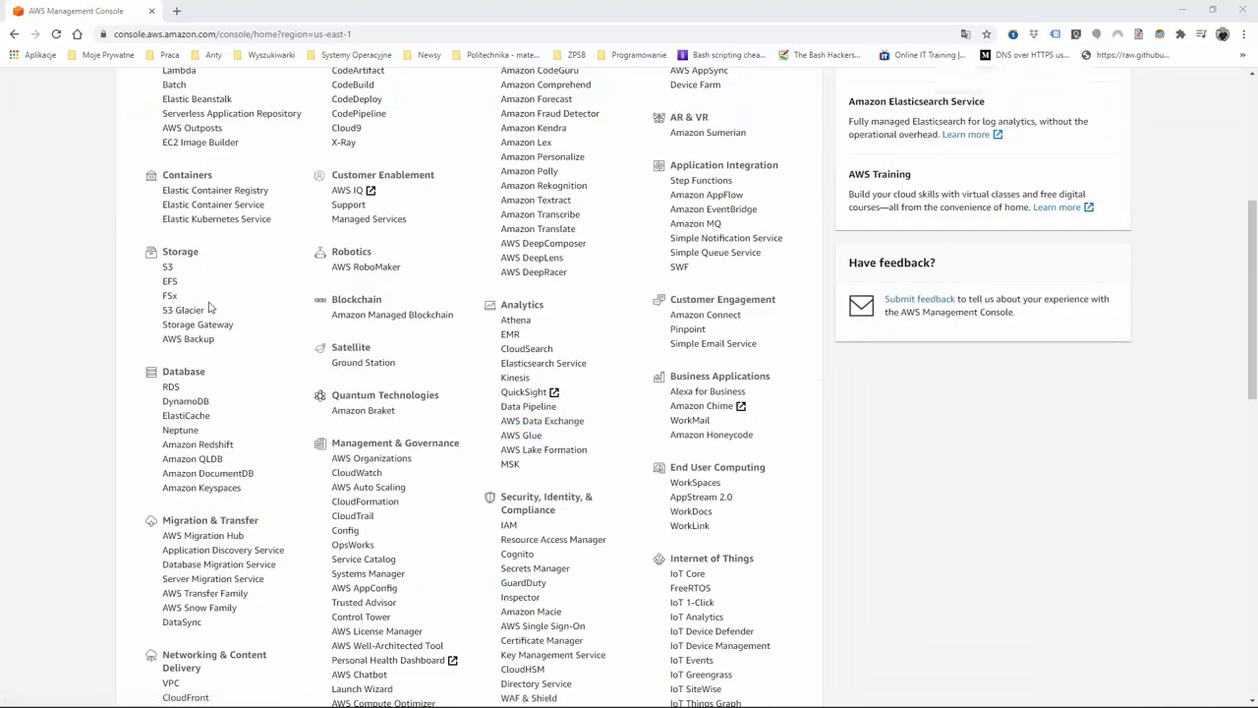
scroll(207, 309, up, 4)
scroll(207, 309, up, 1)
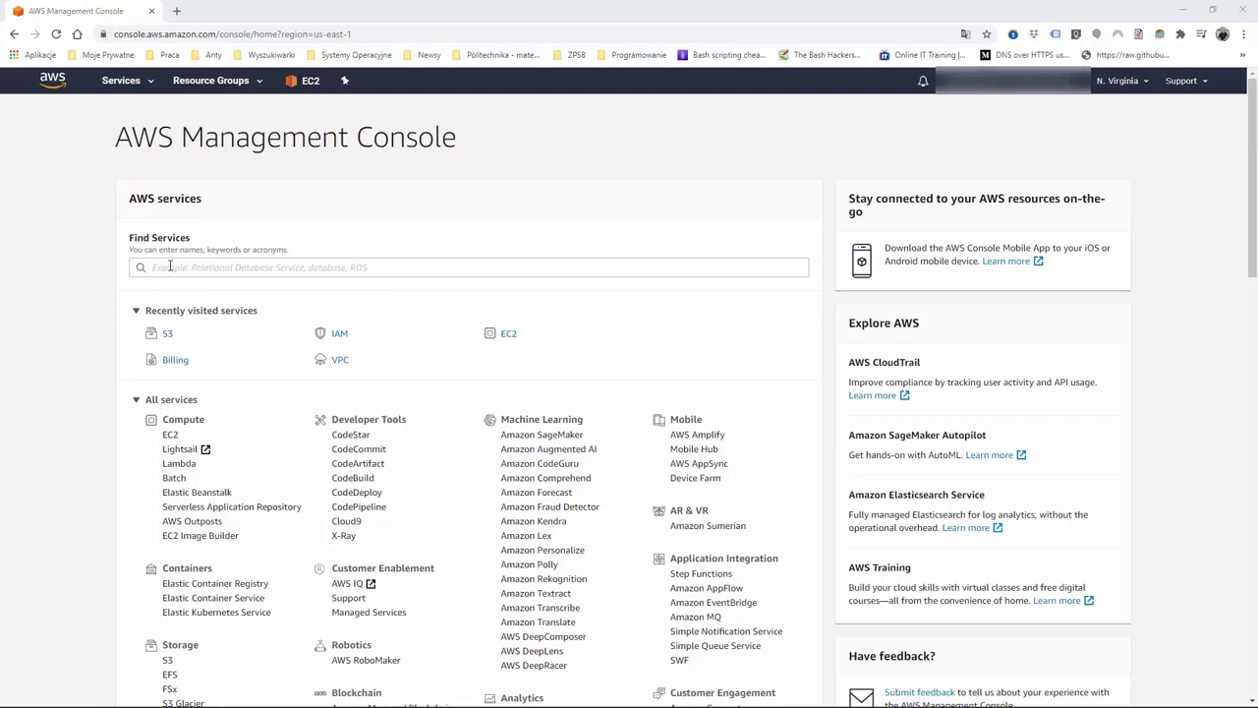
scroll(212, 413, down, 3)
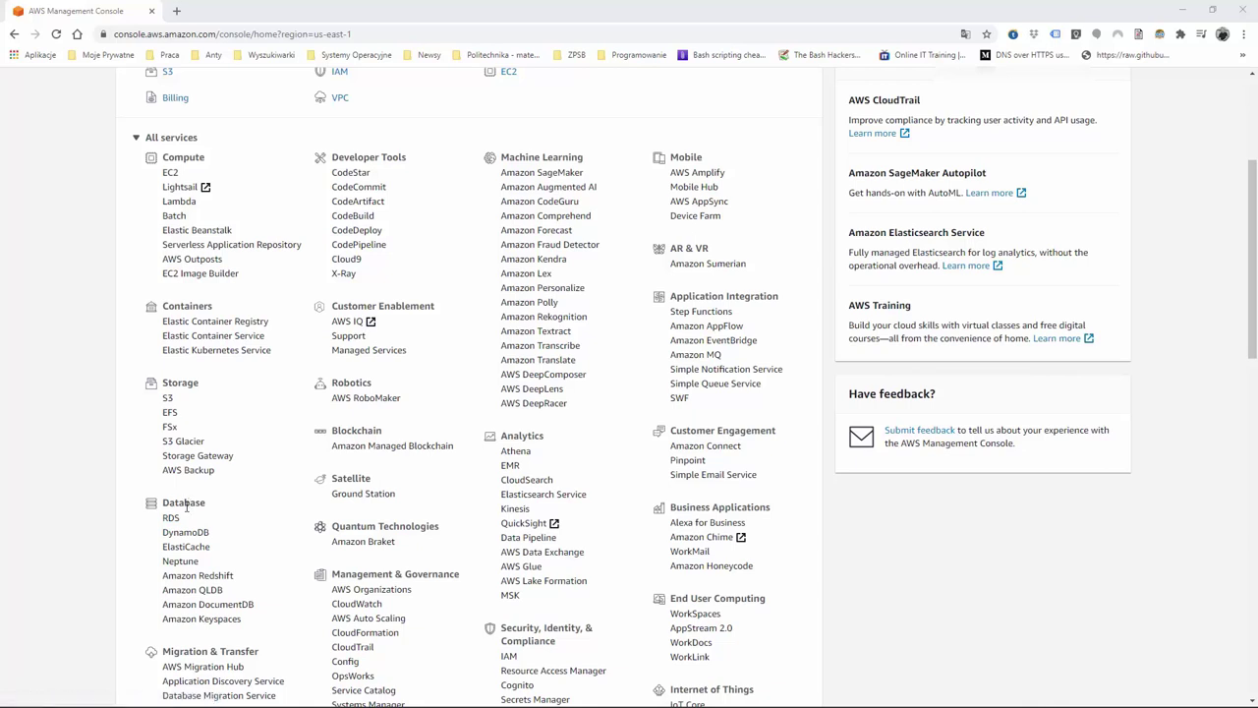
drag(211, 504, 157, 503)
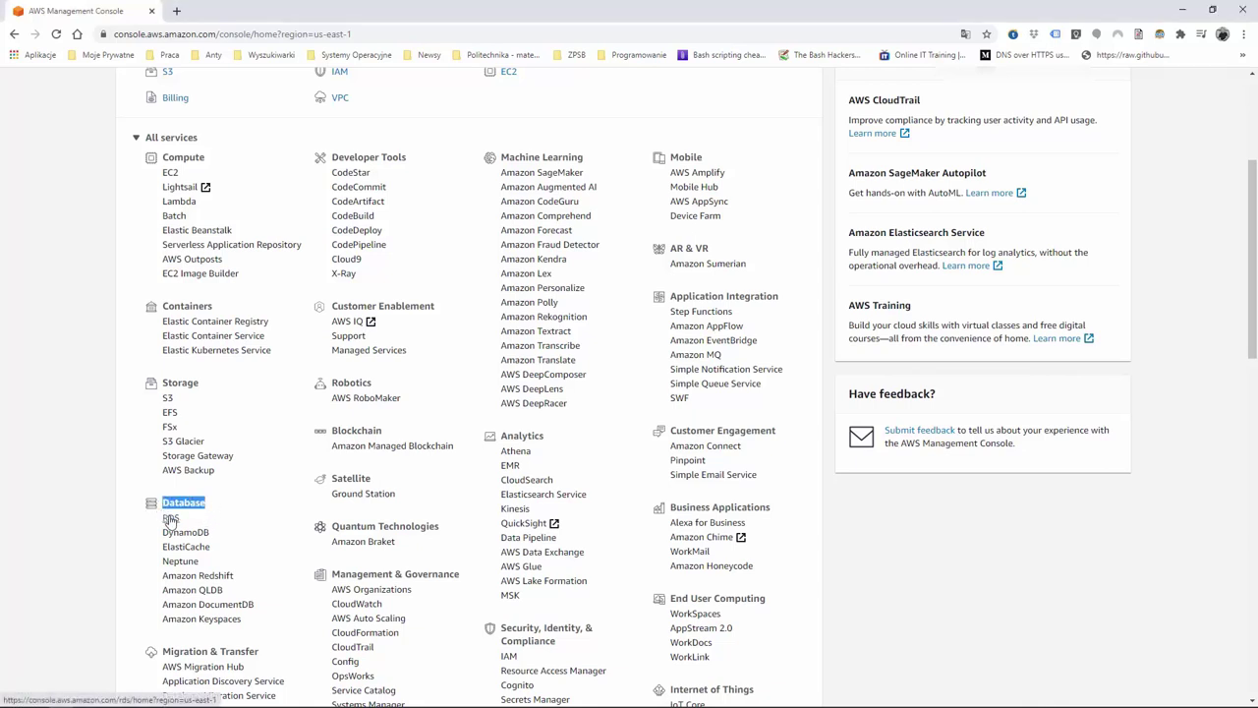
click(182, 518)
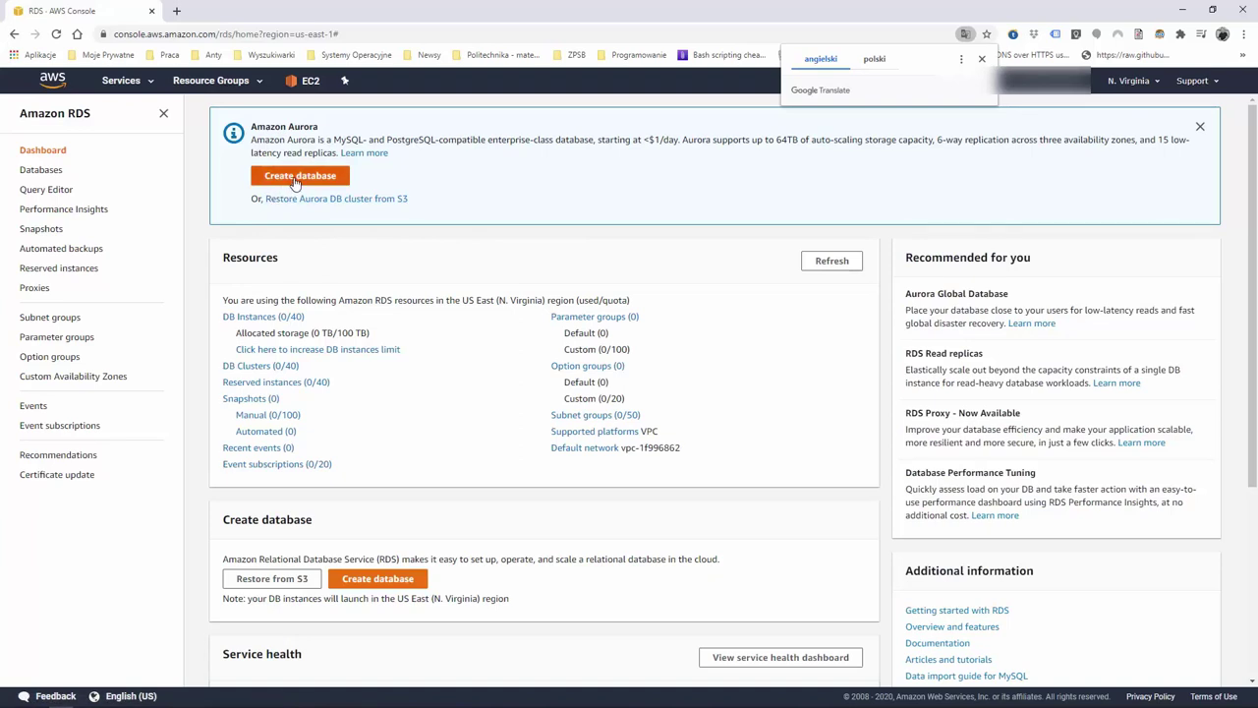
Start a new database, try Easy Create, then return to Standard Create and review Engine options
click(295, 178)
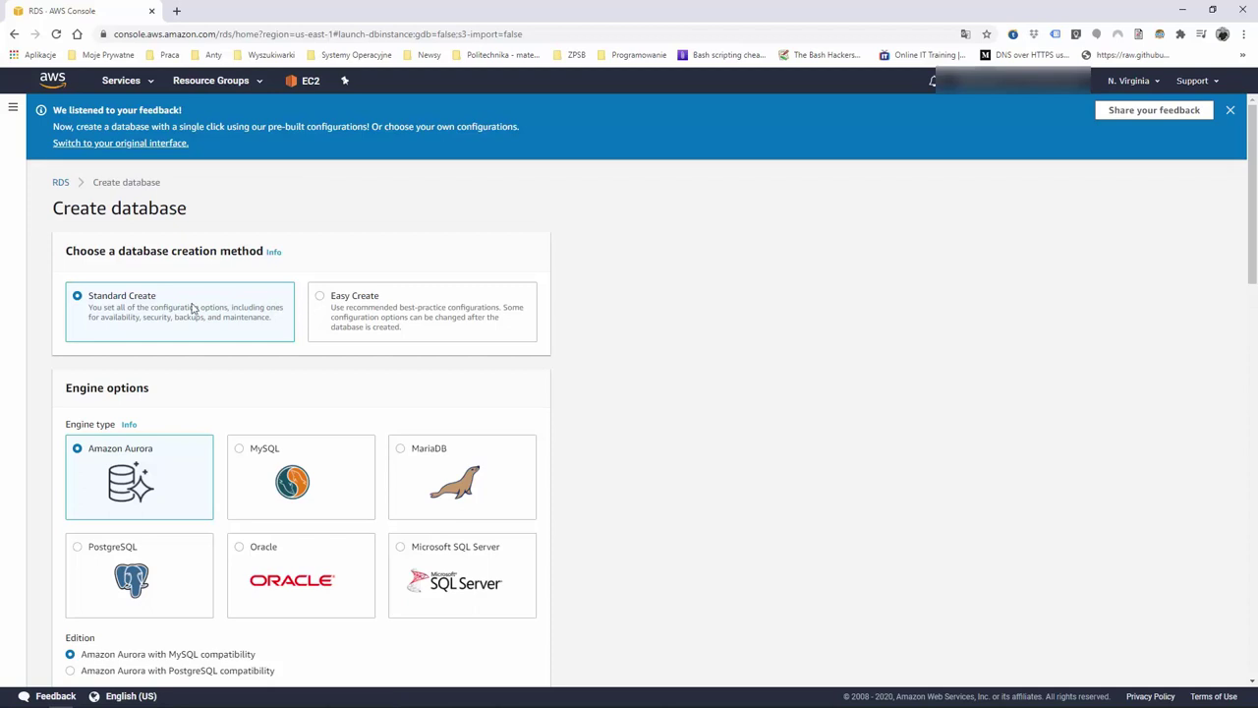
click(348, 300)
click(135, 297)
scroll(167, 320, down, 2)
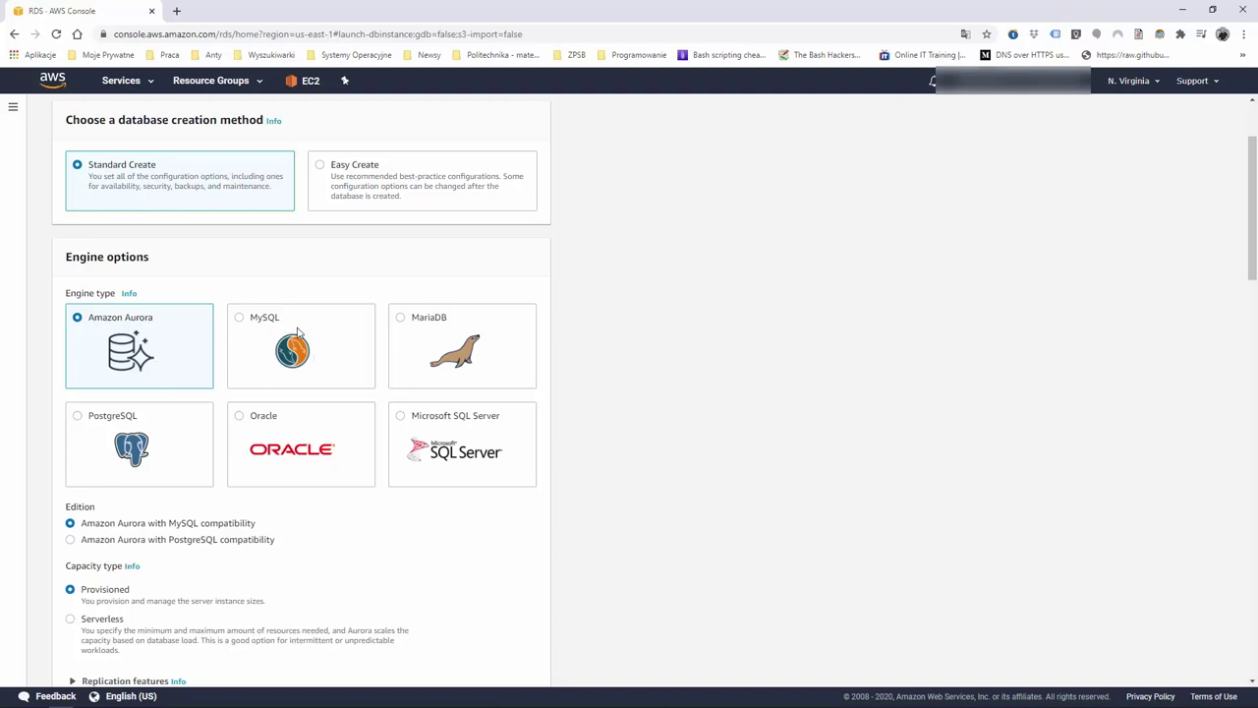
scroll(284, 331, down, 2)
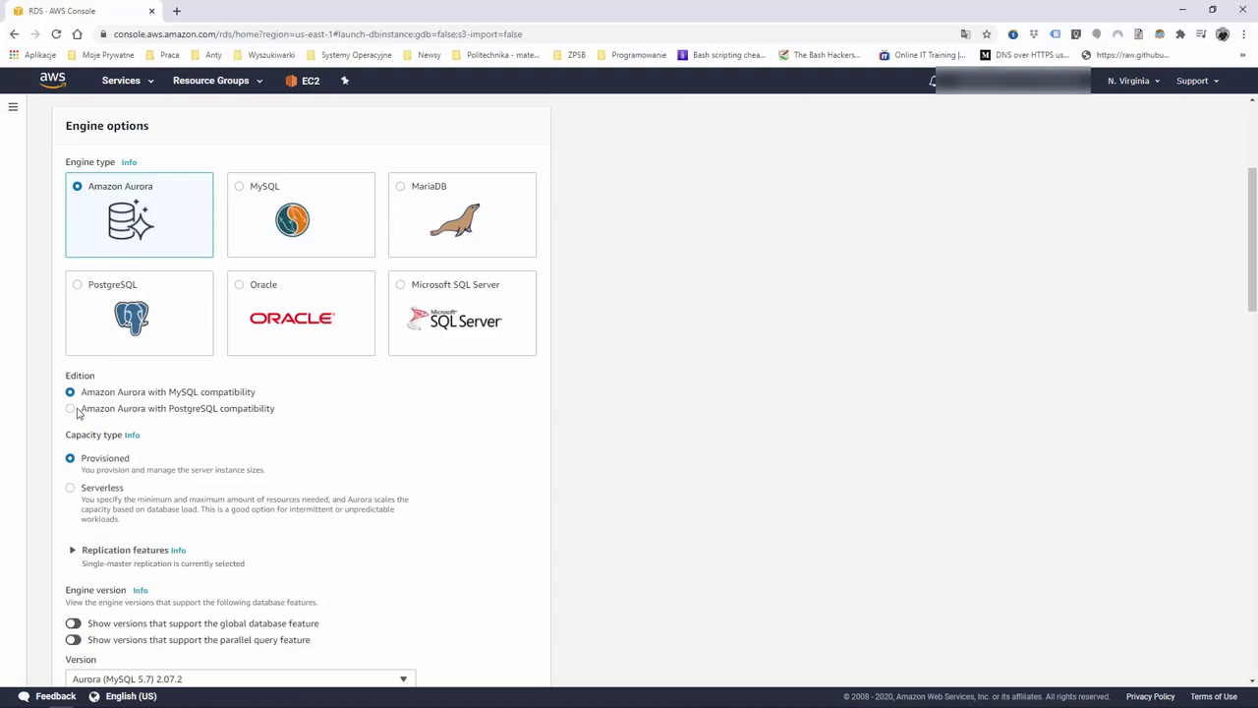
scroll(140, 235, up, 1)
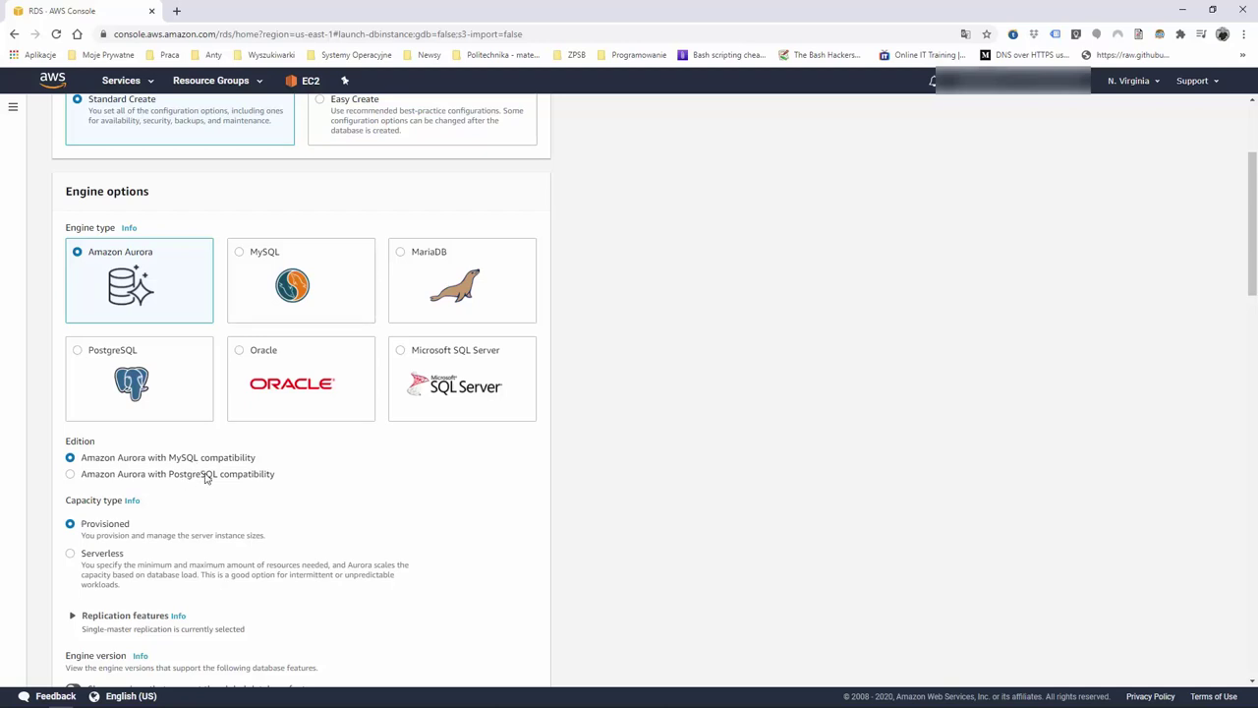
Select the MySQL Community engine at version 8.0.20 and review the rest of the form
click(241, 258)
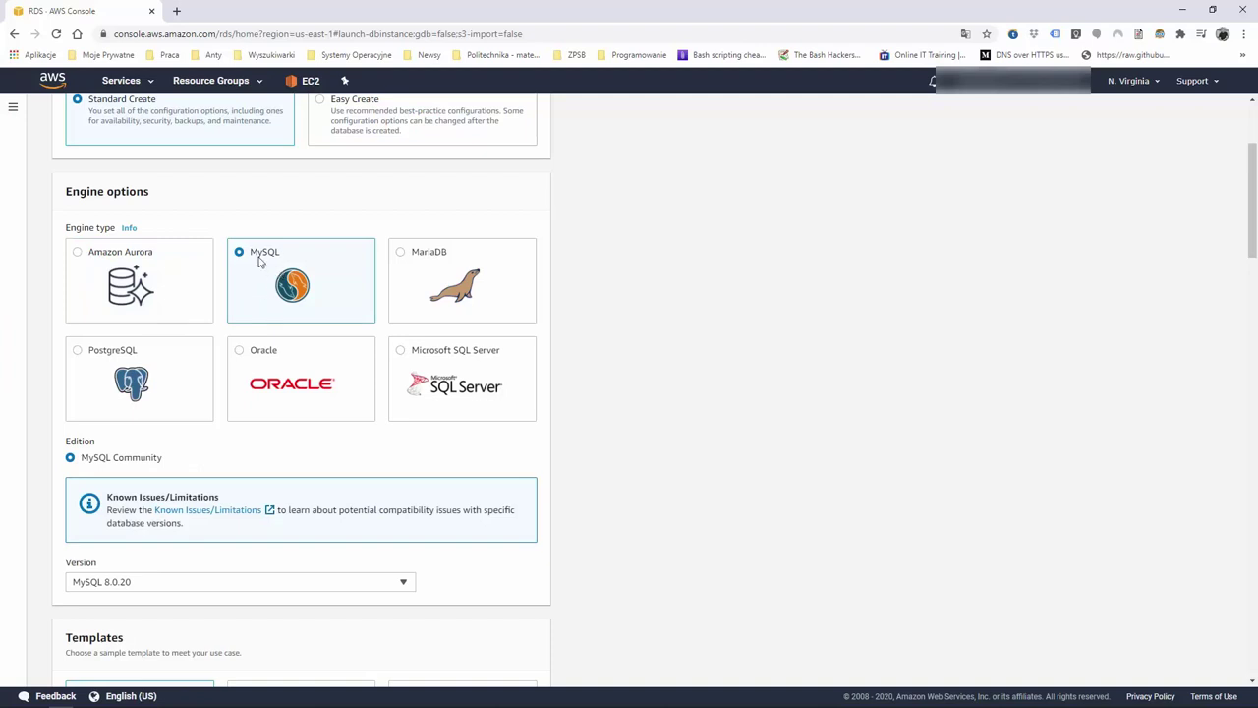
click(405, 582)
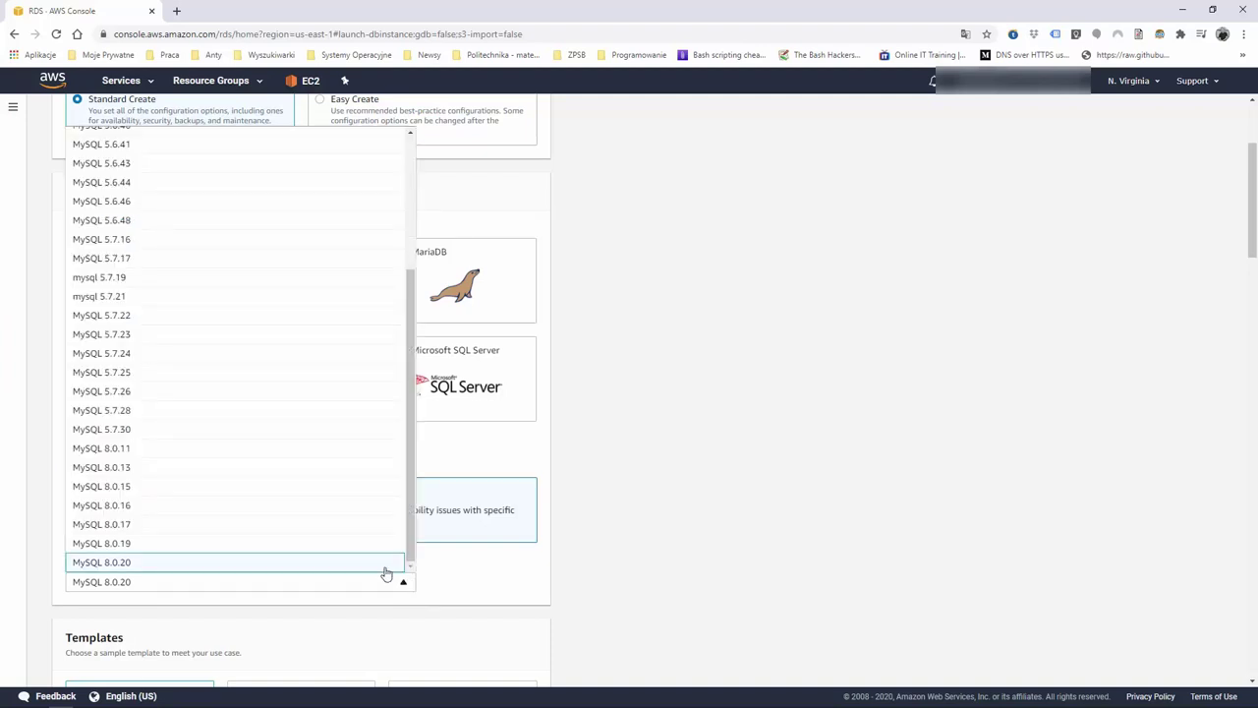
scroll(301, 502, up, 2)
scroll(190, 239, up, 2)
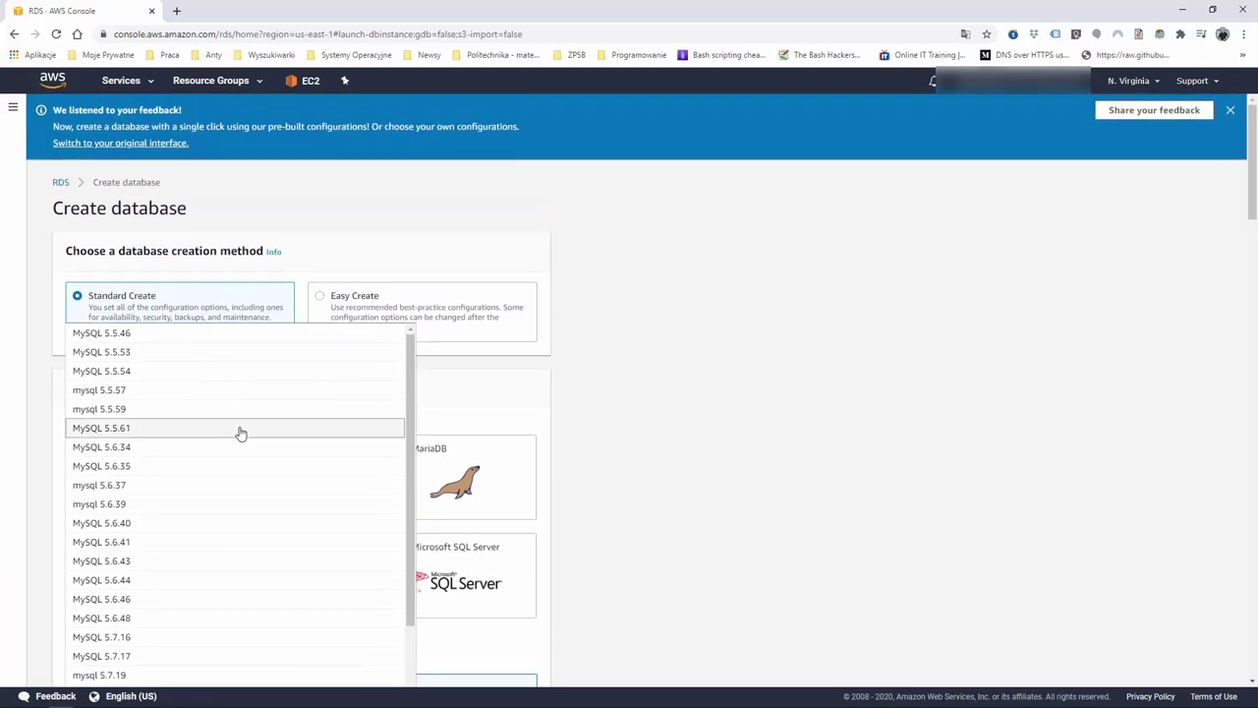
scroll(239, 433, down, 3)
click(599, 467)
scroll(600, 463, down, 3)
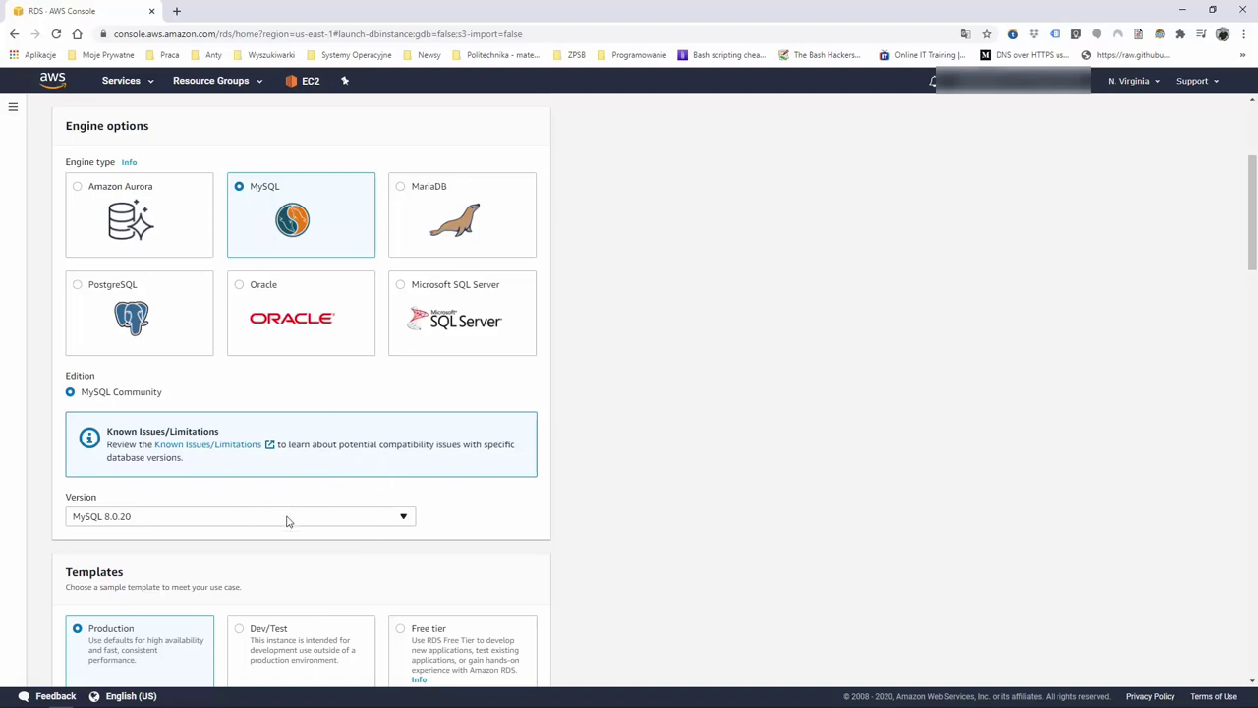
scroll(281, 506, down, 4)
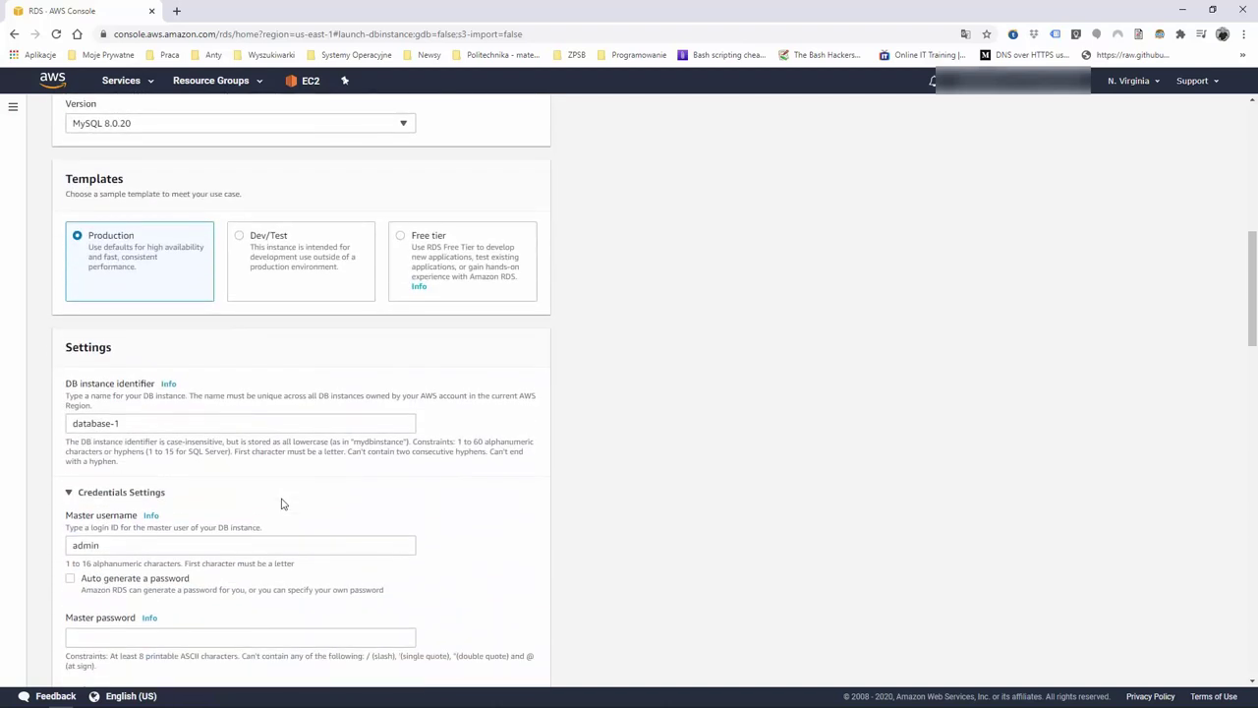
scroll(281, 504, down, 2)
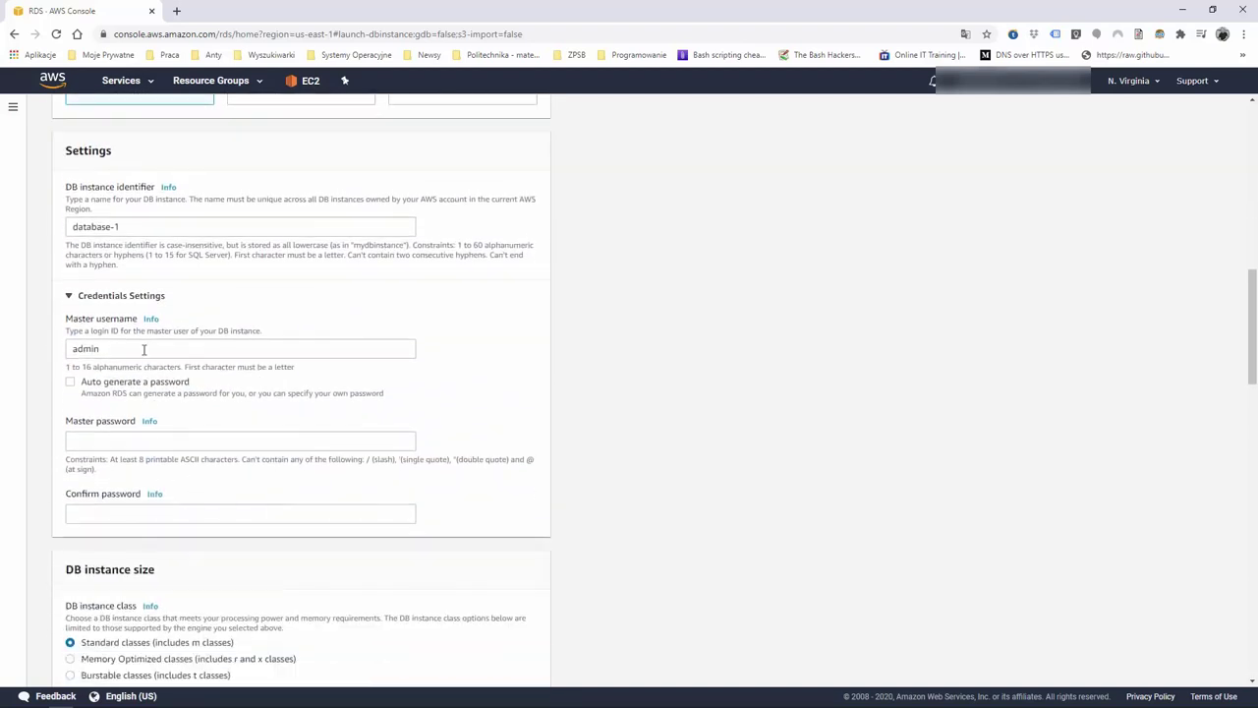
scroll(162, 502, down, 4)
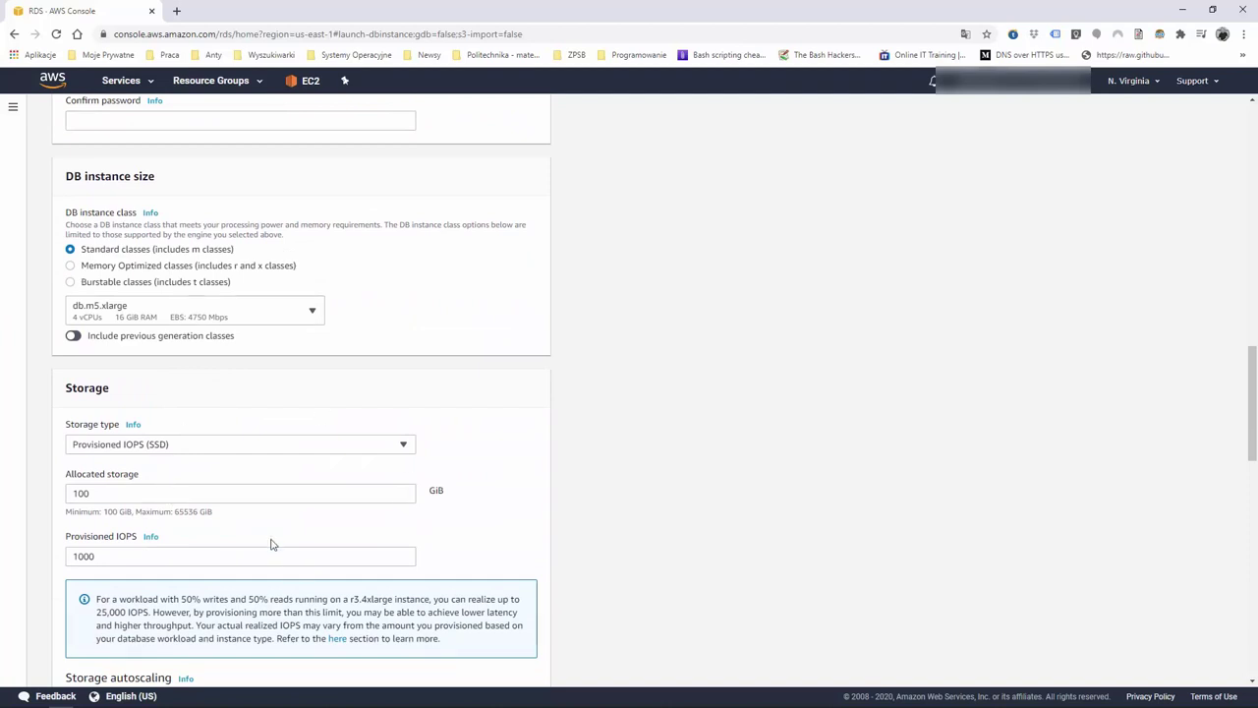
scroll(272, 543, down, 2)
key(Home)
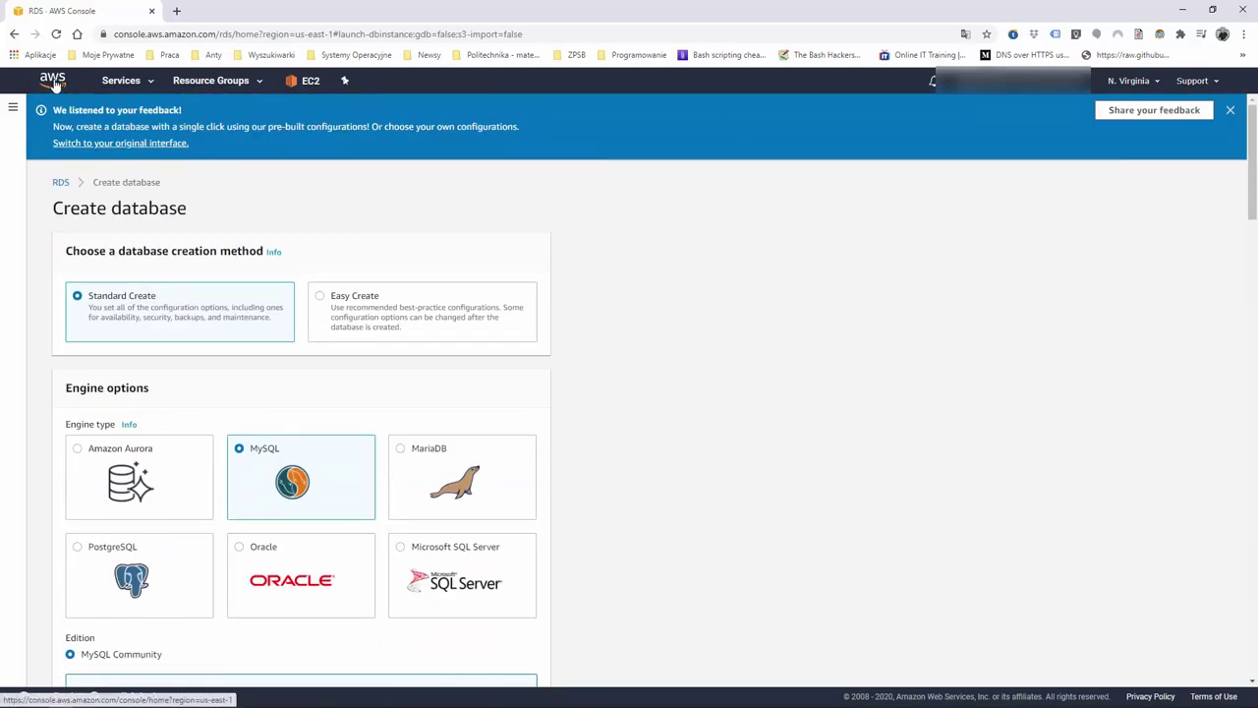
Return to the console home page and scroll down to the services list
click(54, 82)
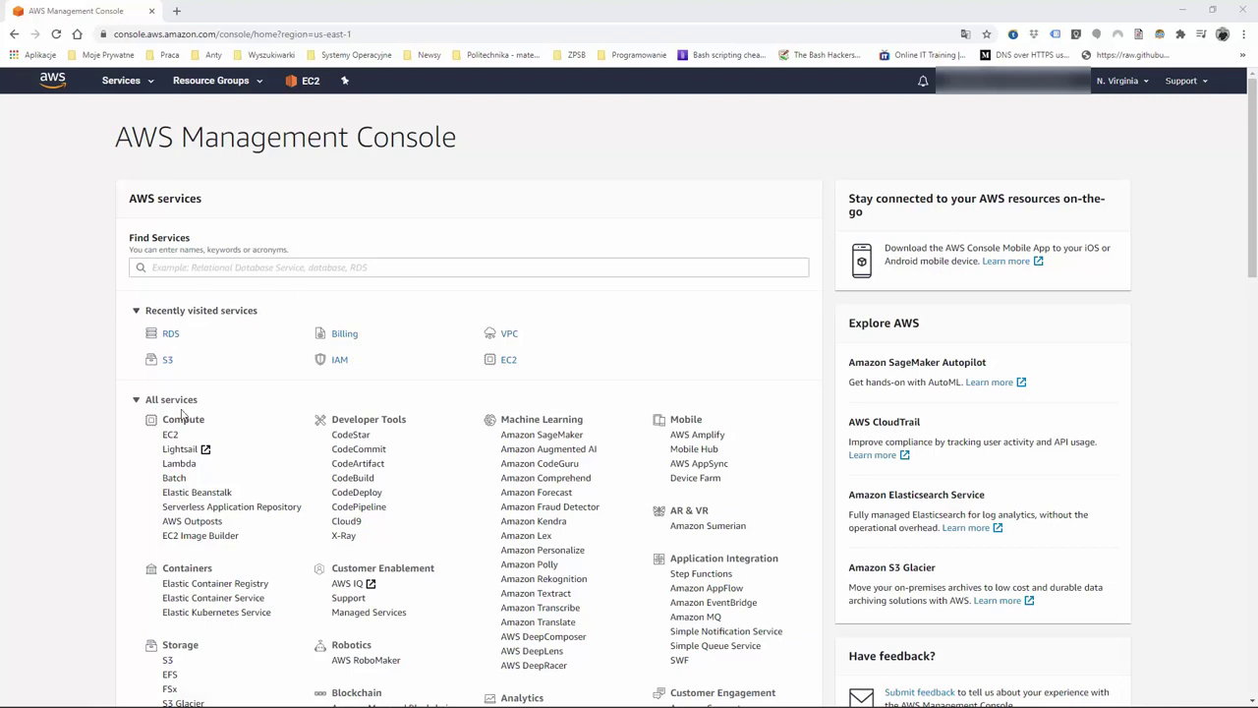
scroll(182, 414, down, 3)
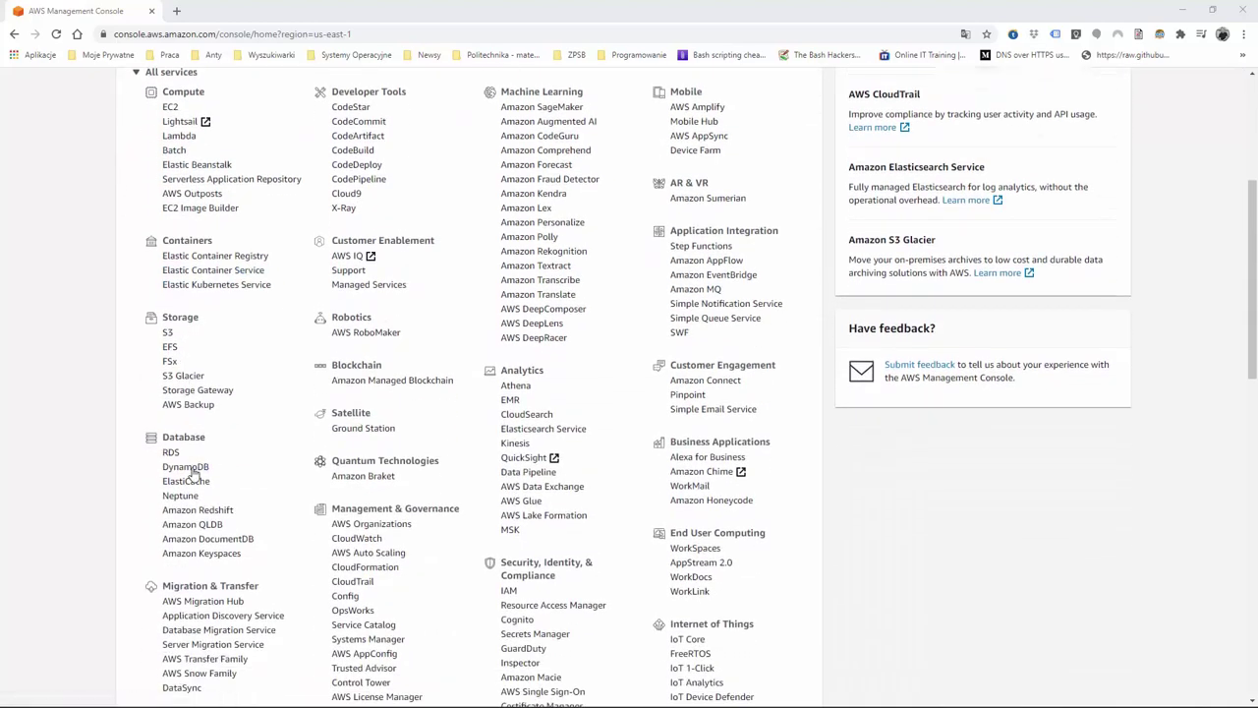
click(187, 470)
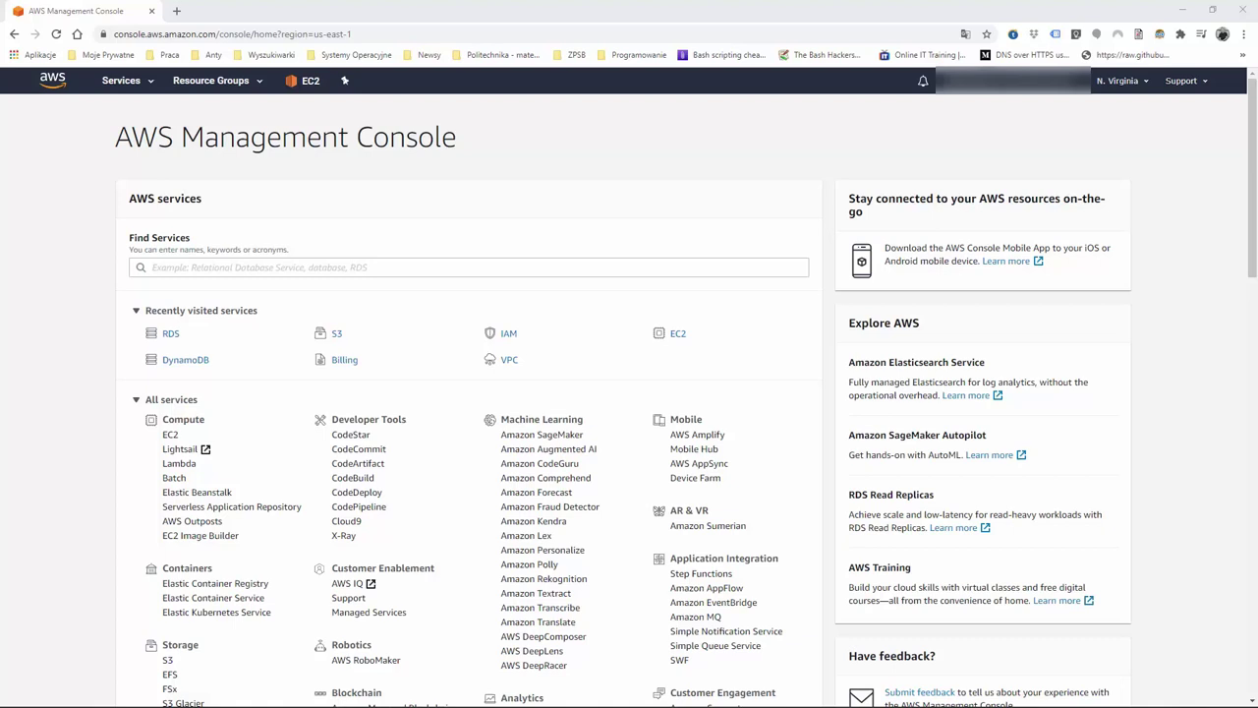
Begin a new RDS database in the original three-step wizard, reaching Select engine
click(171, 335)
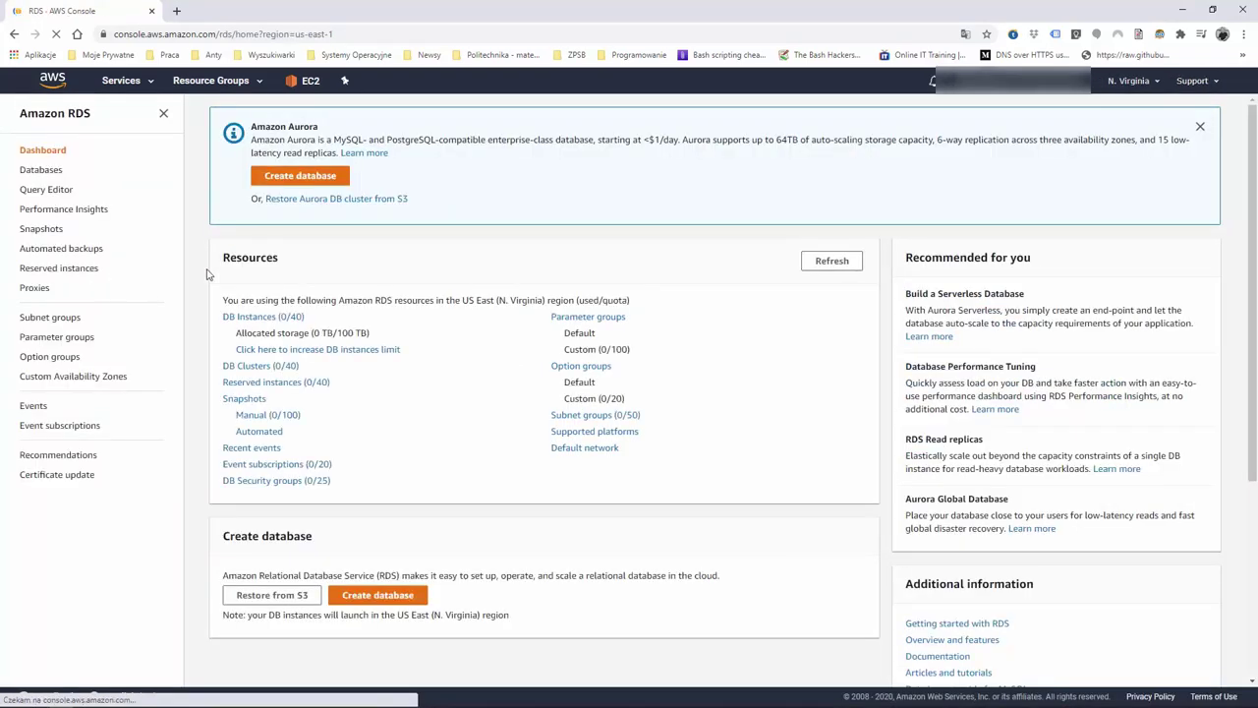
click(314, 182)
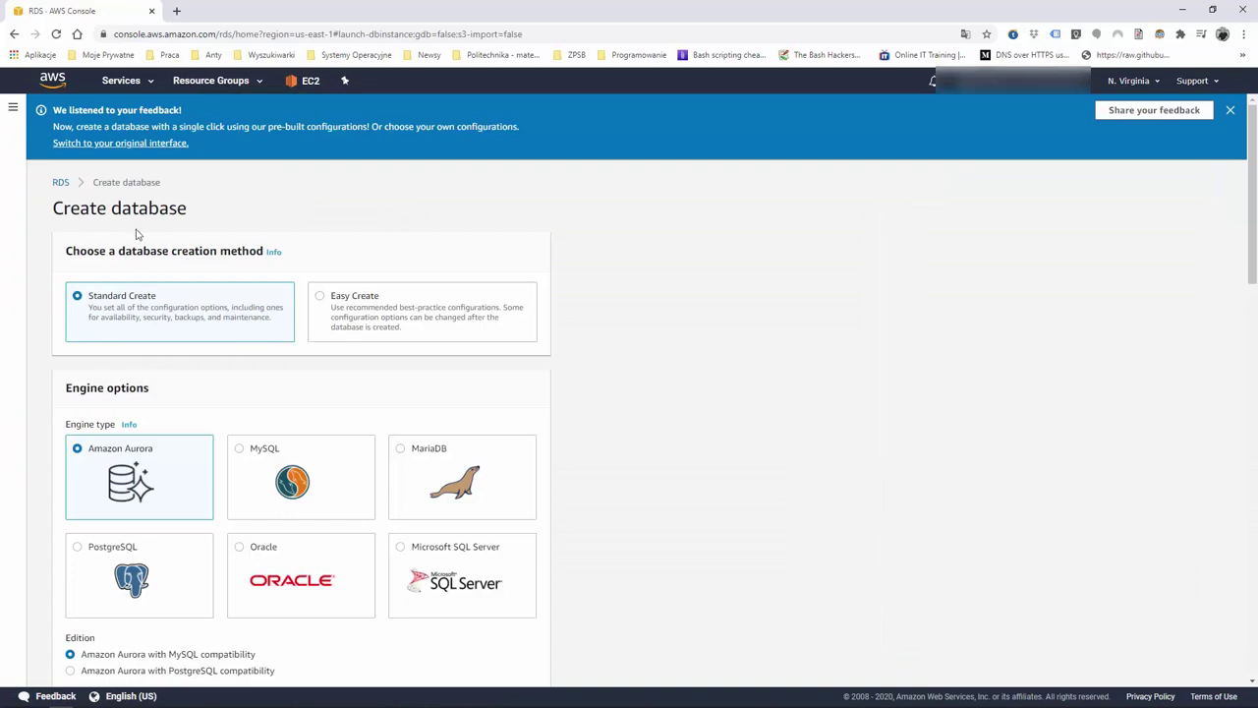
click(160, 146)
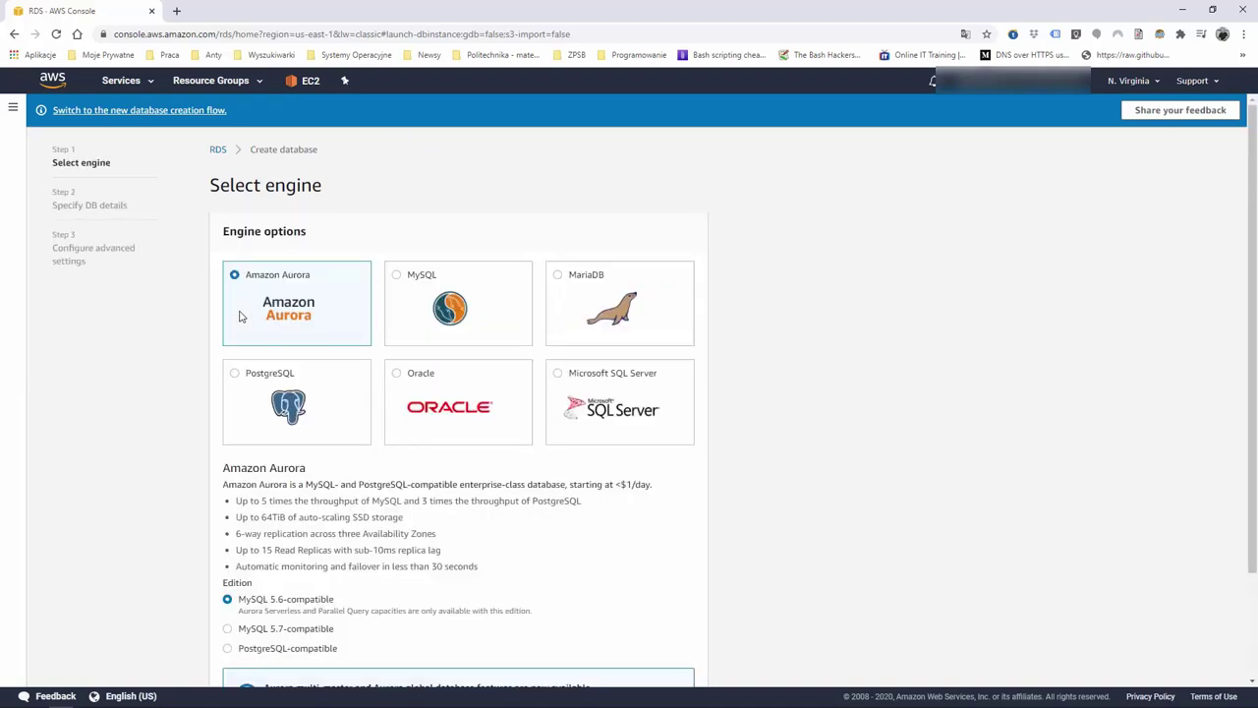
Limit options to the RDS Free Usage Tier and pick MySQL as the engine
scroll(174, 348, down, 3)
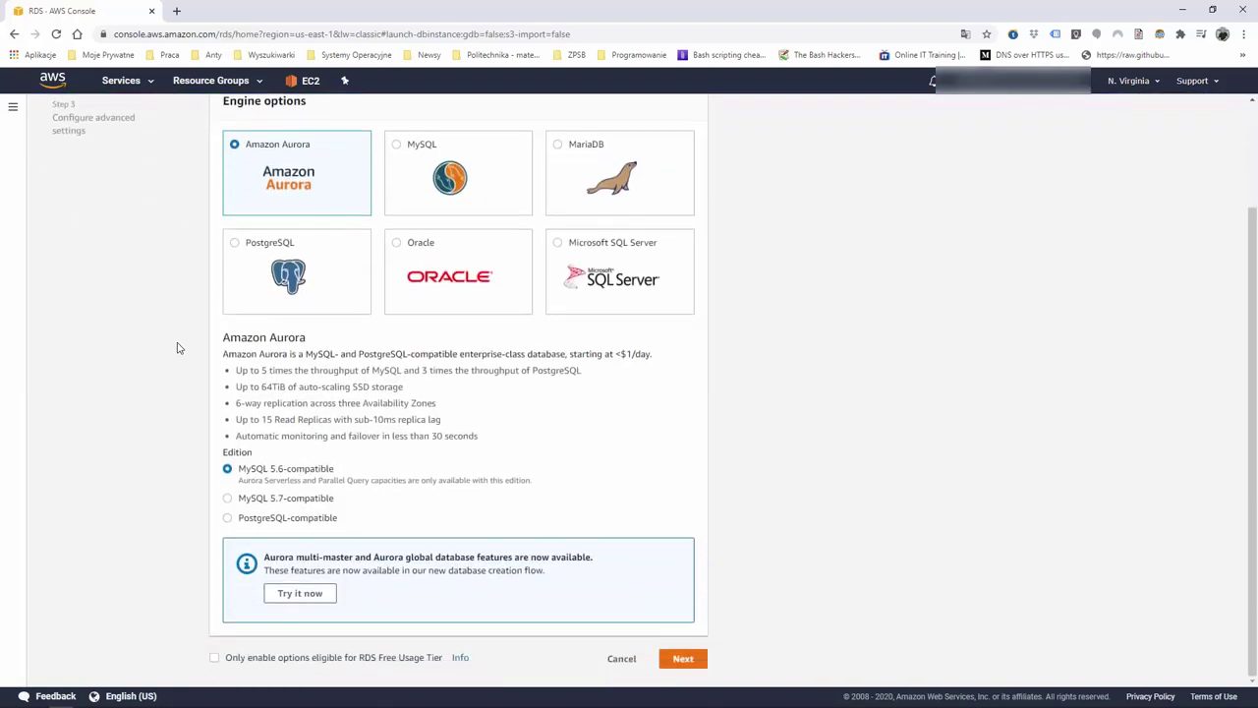
click(216, 659)
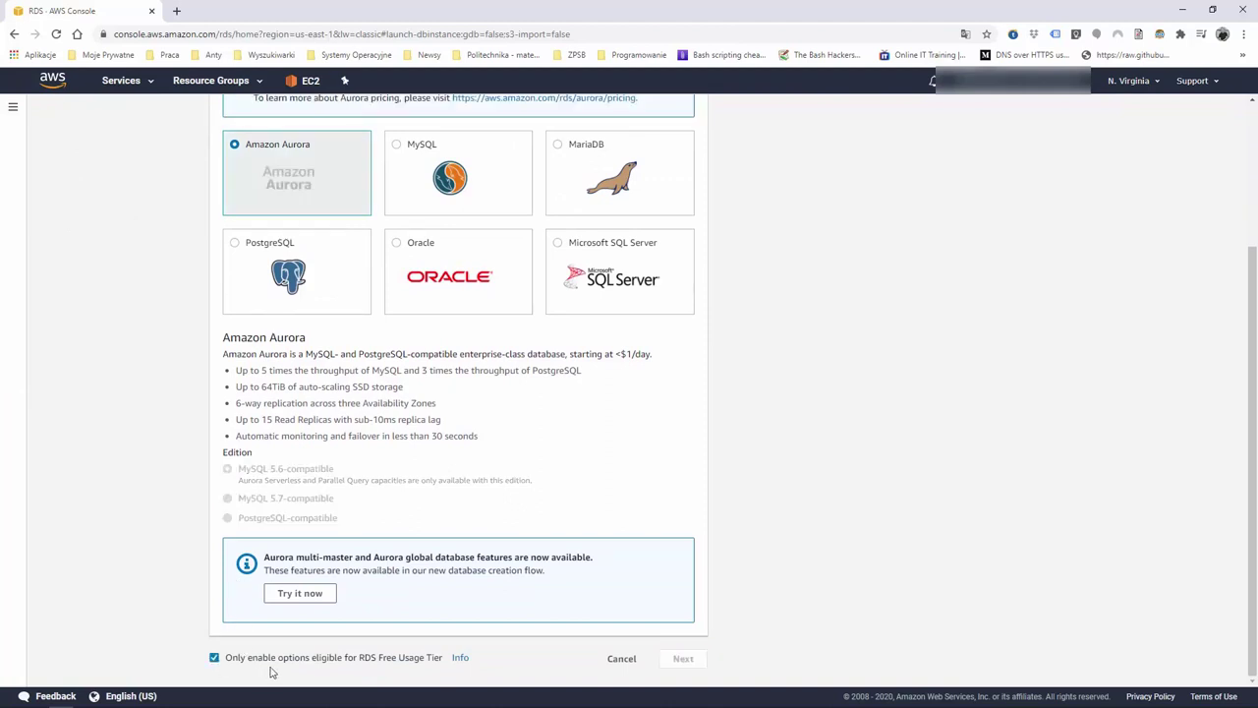
scroll(170, 215, up, 1)
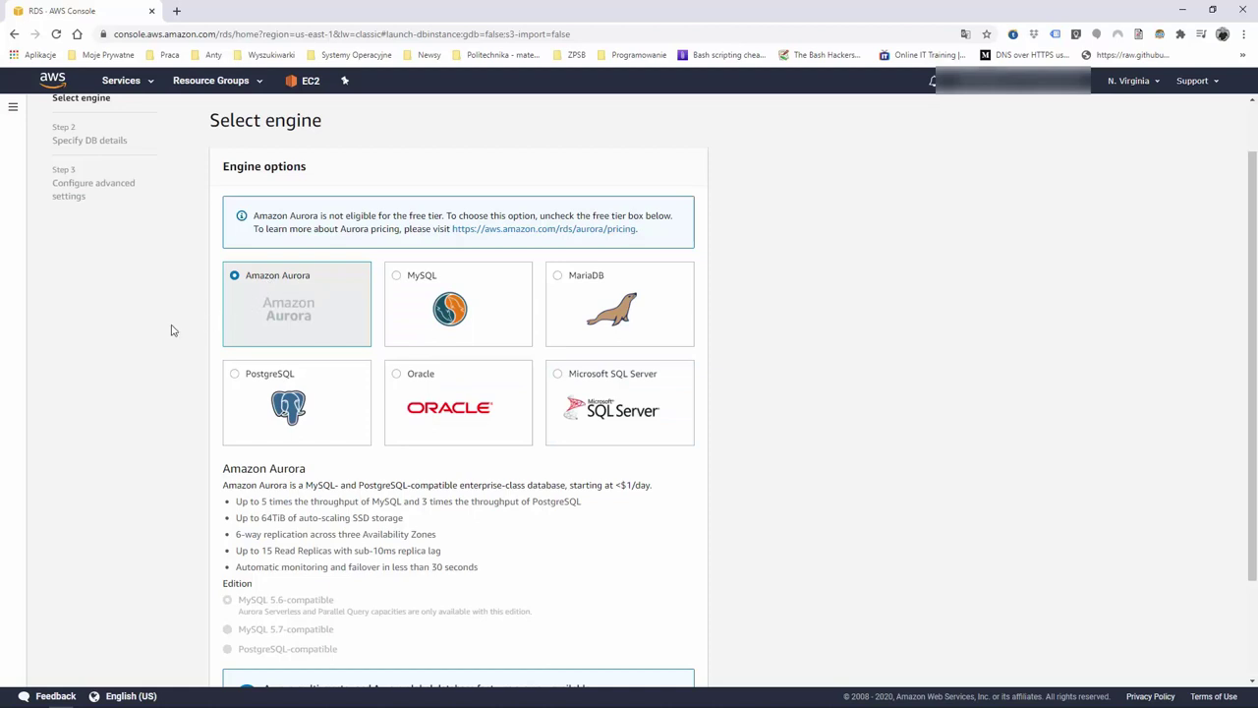
scroll(172, 329, down, 3)
scroll(172, 330, up, 1)
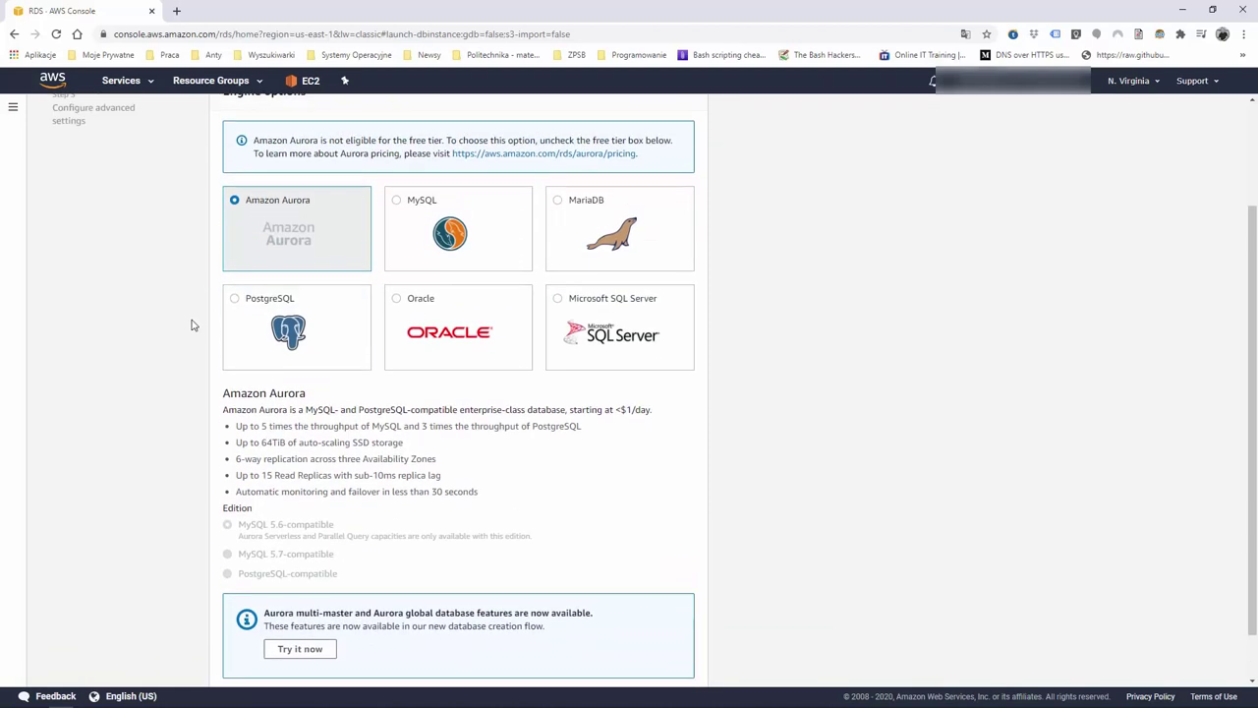
click(394, 218)
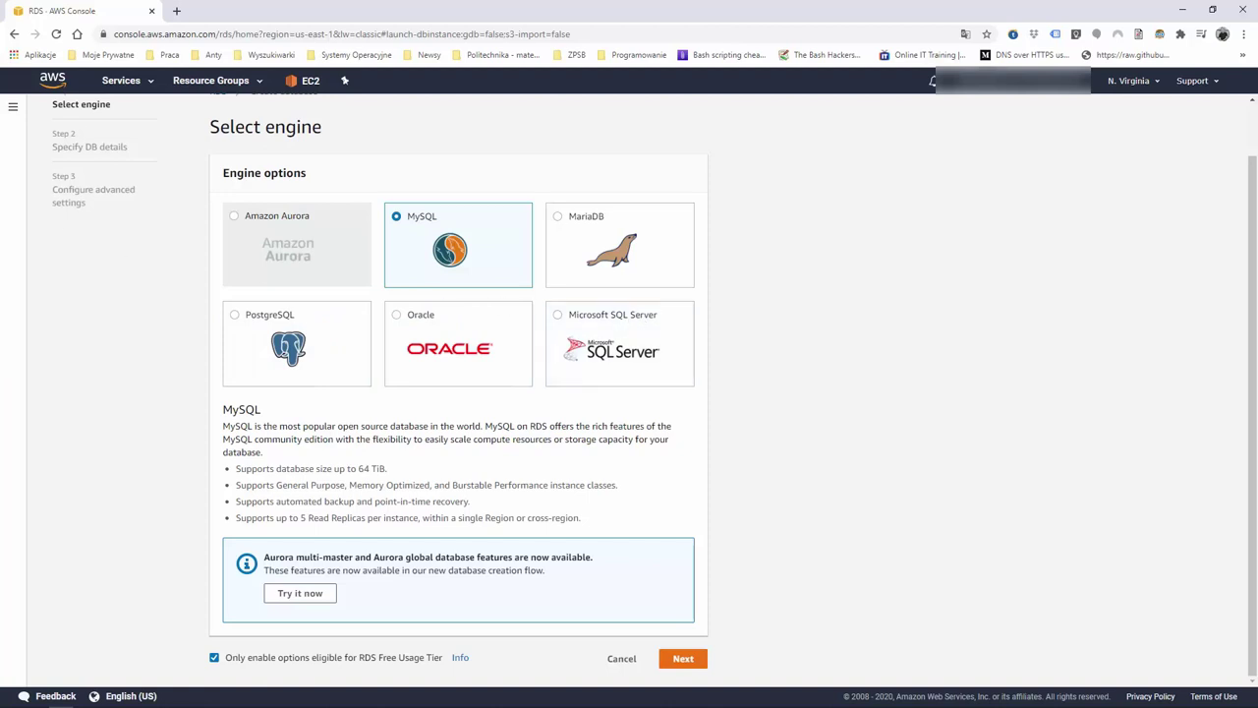
scroll(203, 325, up, 1)
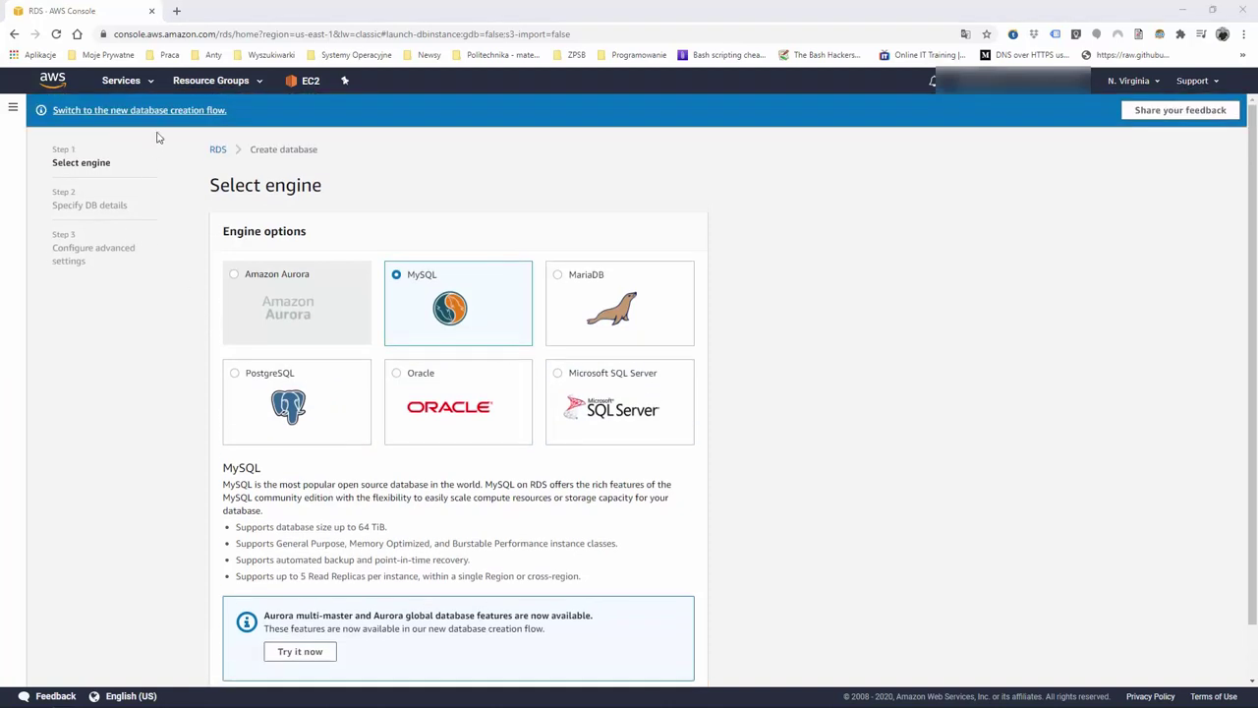
Return to the newer creation form and browse the db.r4/db.r5 memory-optimized instance classes
click(173, 112)
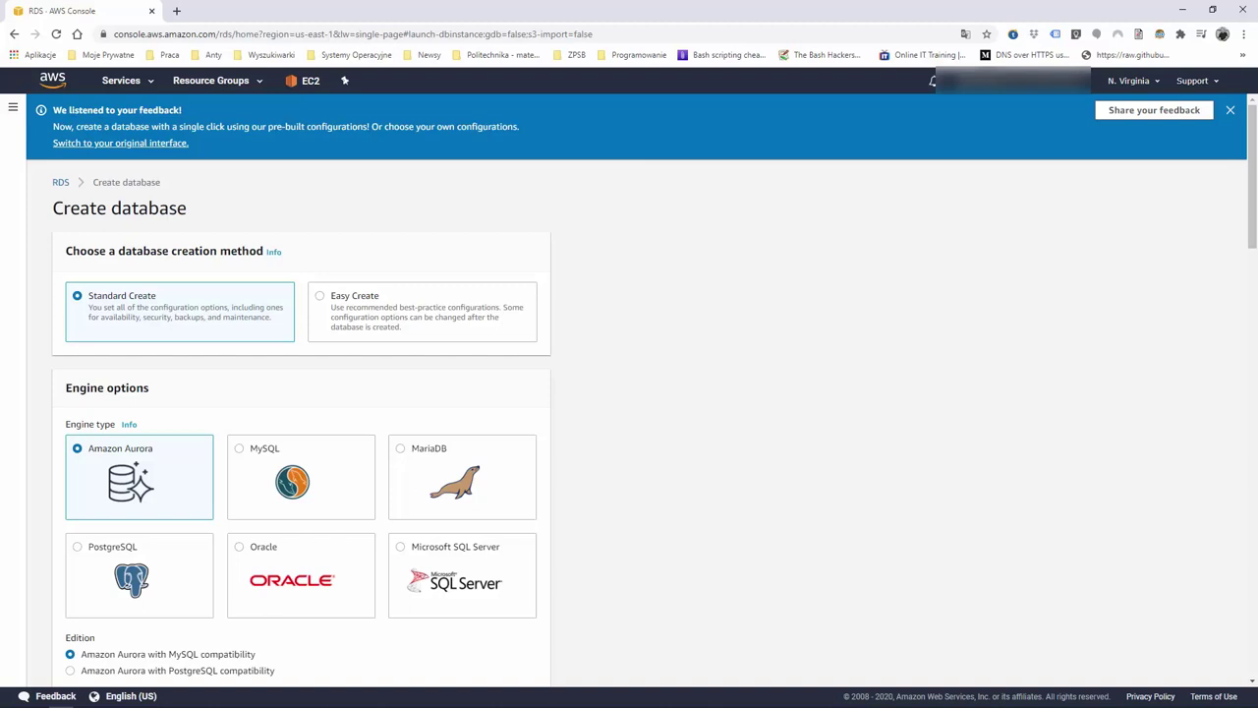
scroll(301, 374, down, 12)
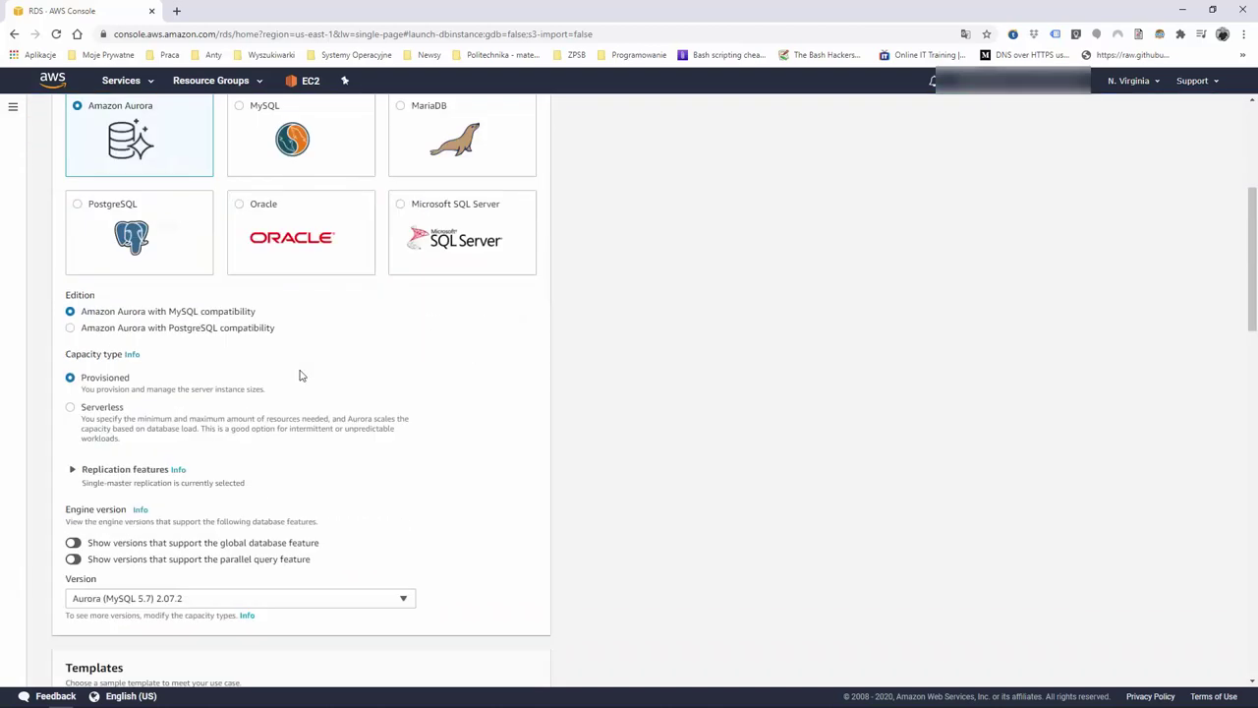
scroll(301, 373, down, 2)
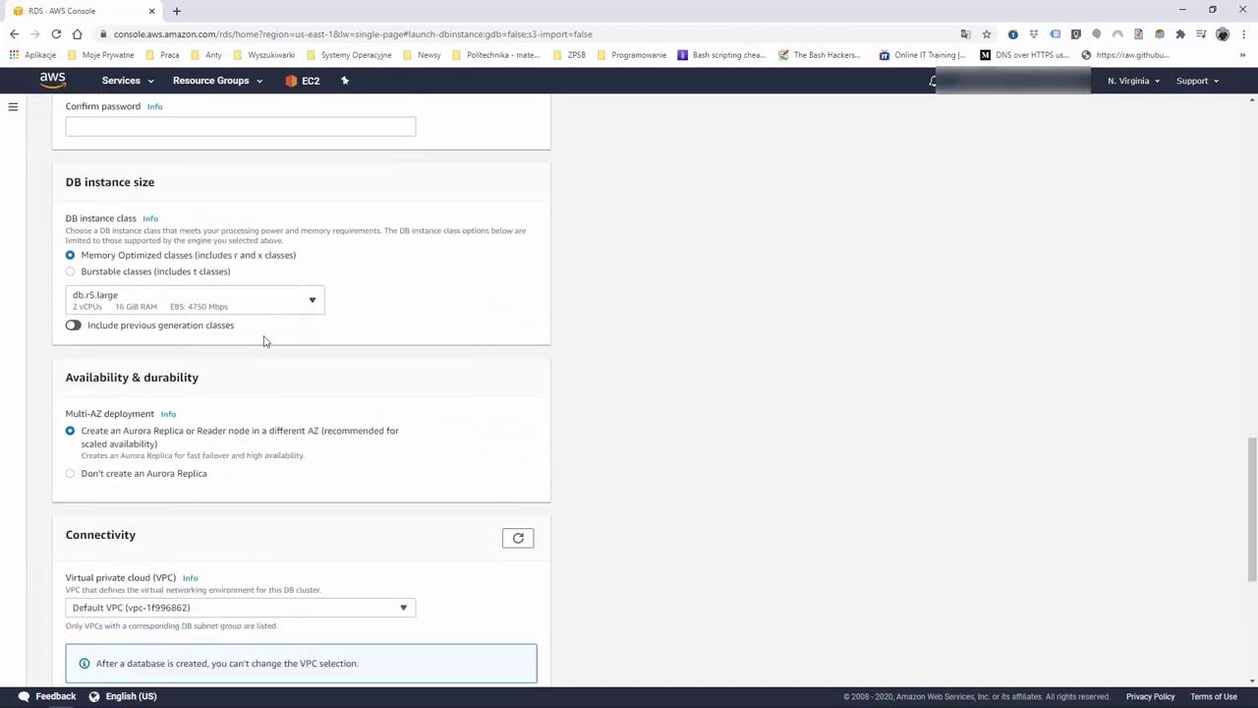
click(261, 303)
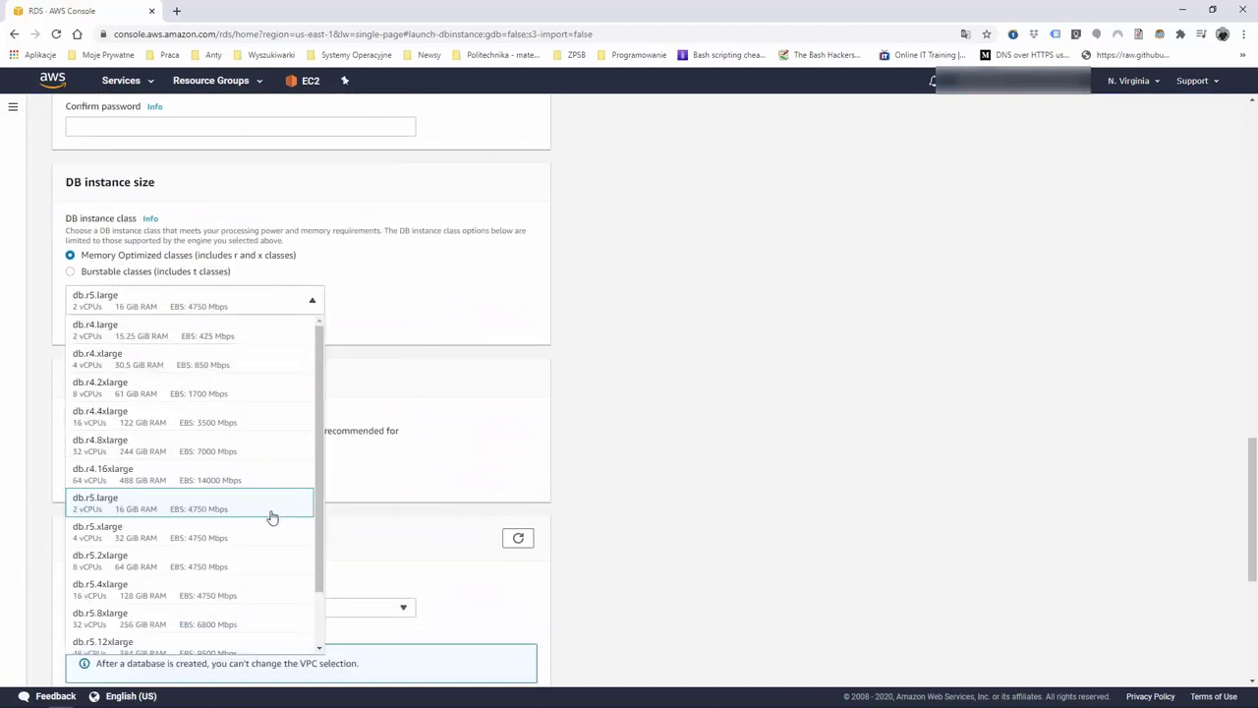
scroll(270, 514, up, 3)
scroll(271, 516, down, 7)
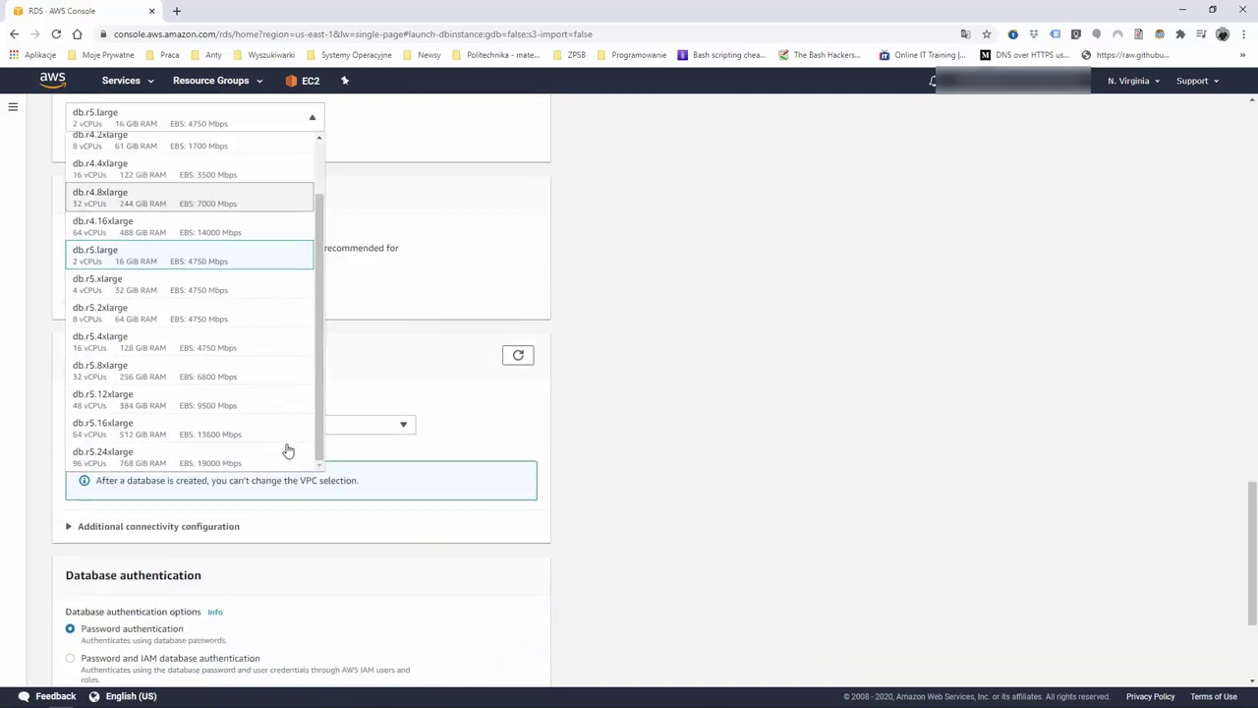
scroll(268, 364, up, 1)
scroll(380, 332, up, 2)
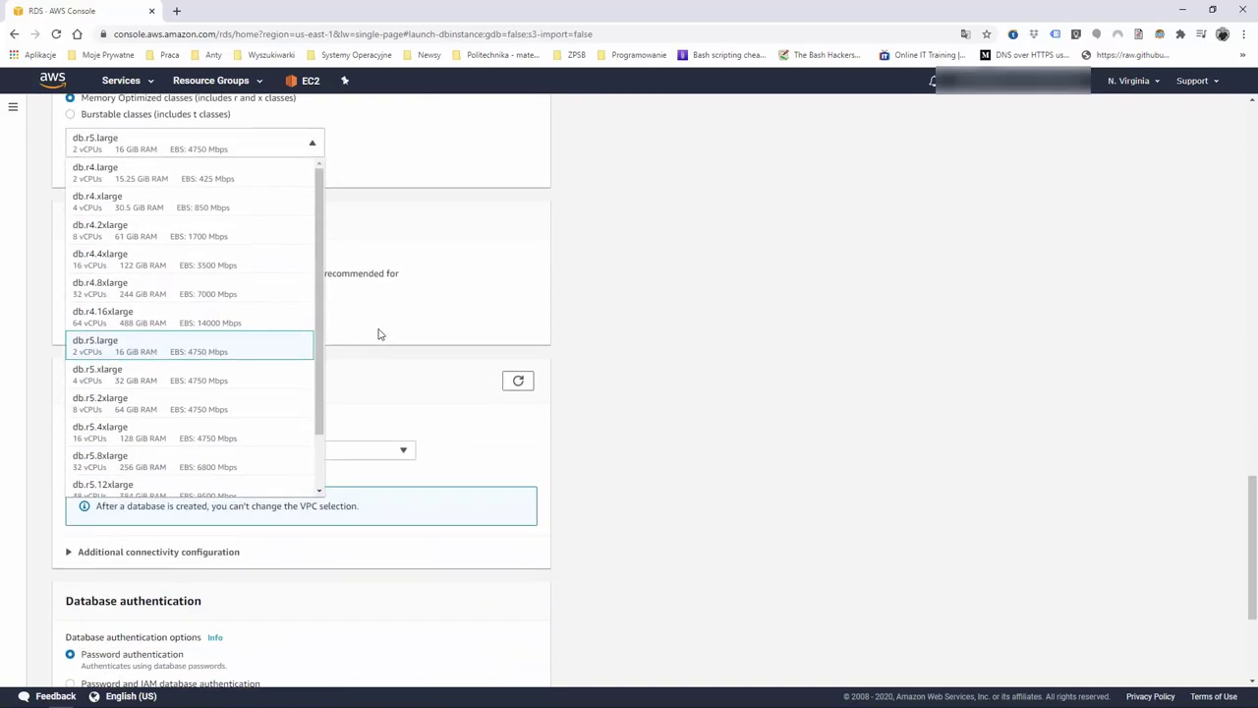
scroll(225, 390, up, 2)
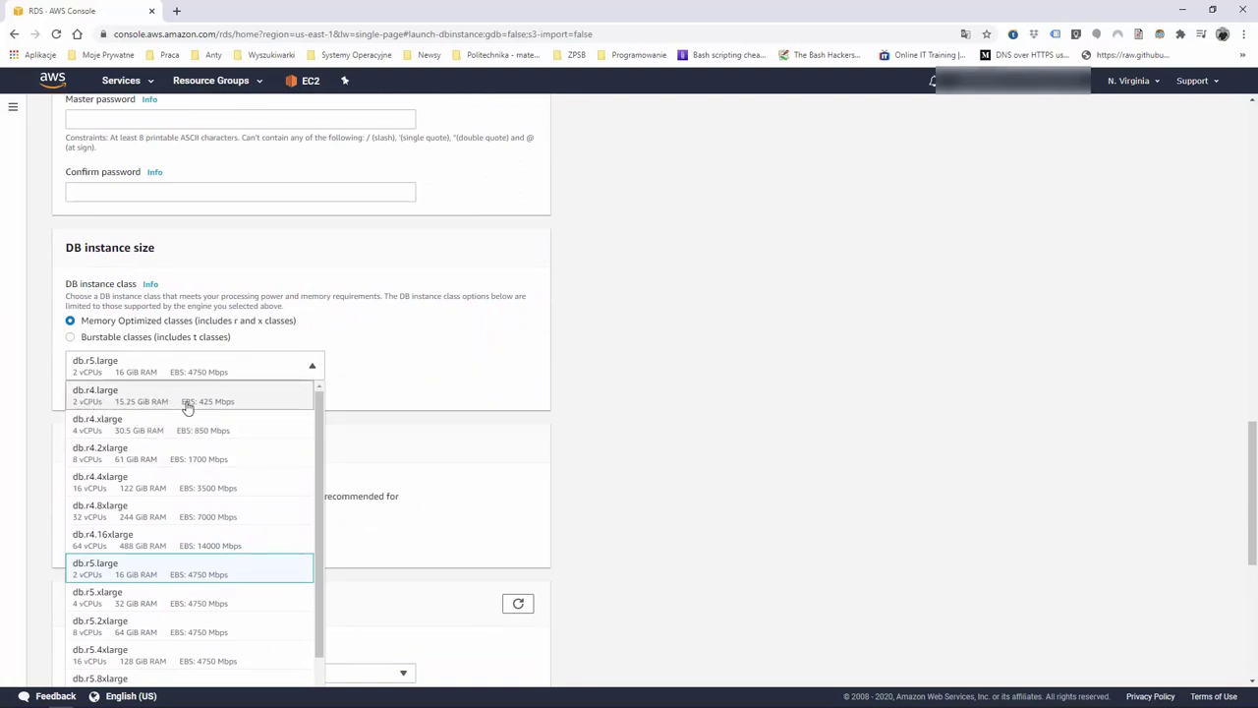
Switch to Burstable classes and keep db.t2.small (1 vCPU, 2 GiB RAM)
click(417, 357)
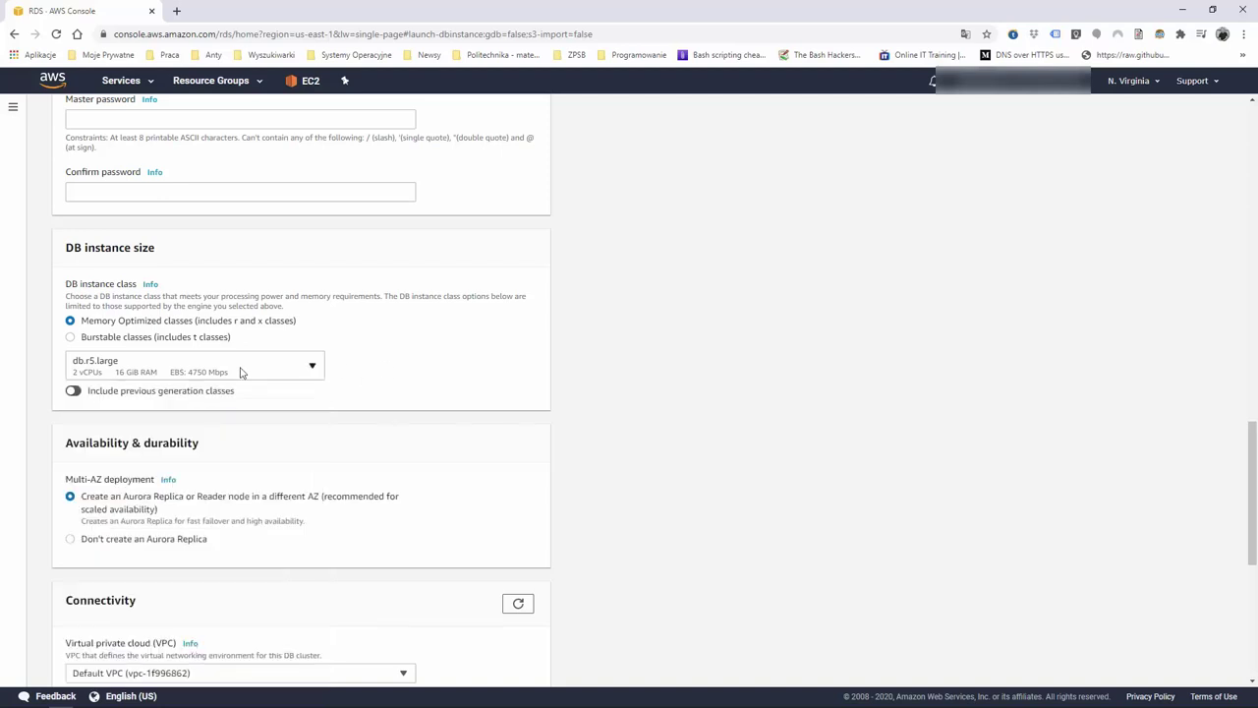
click(71, 337)
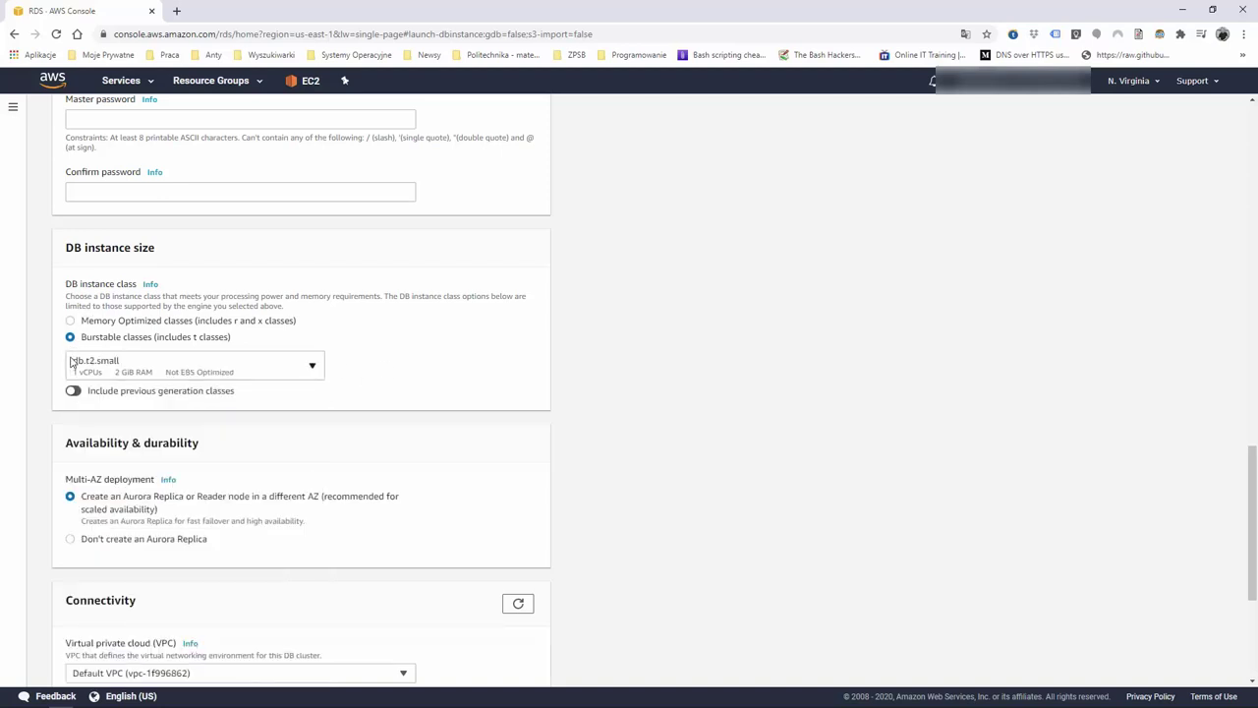
click(228, 364)
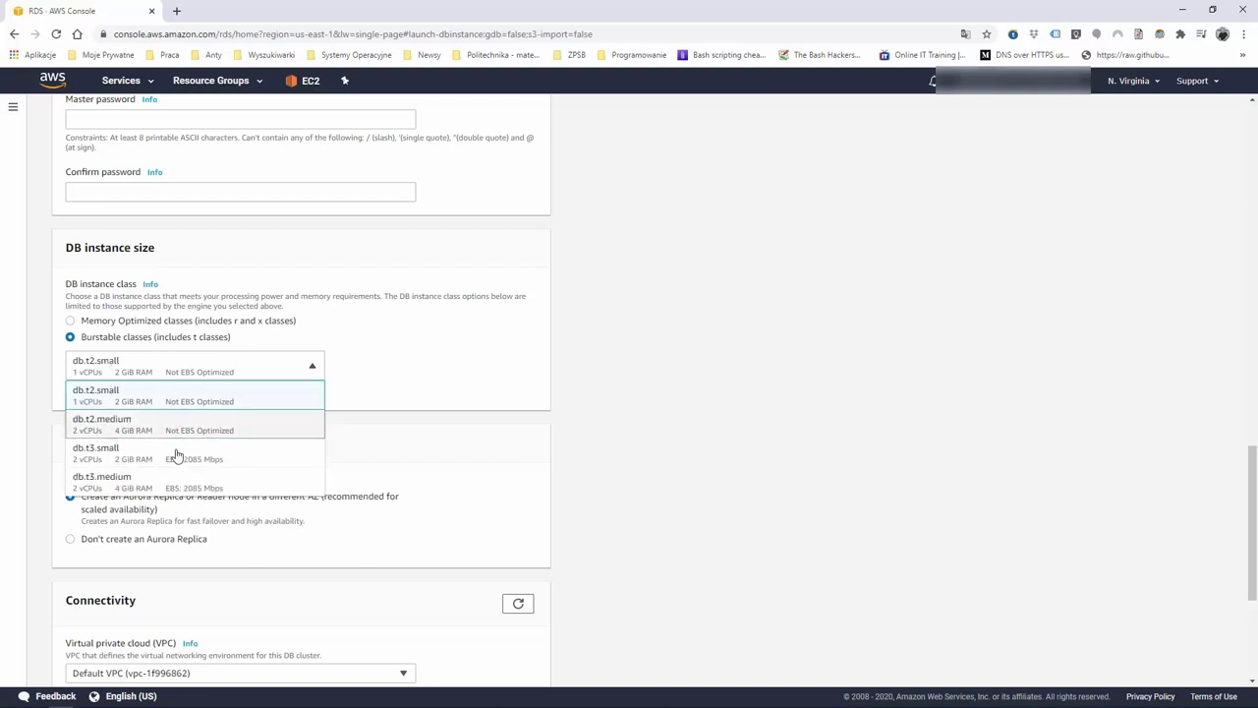
click(496, 361)
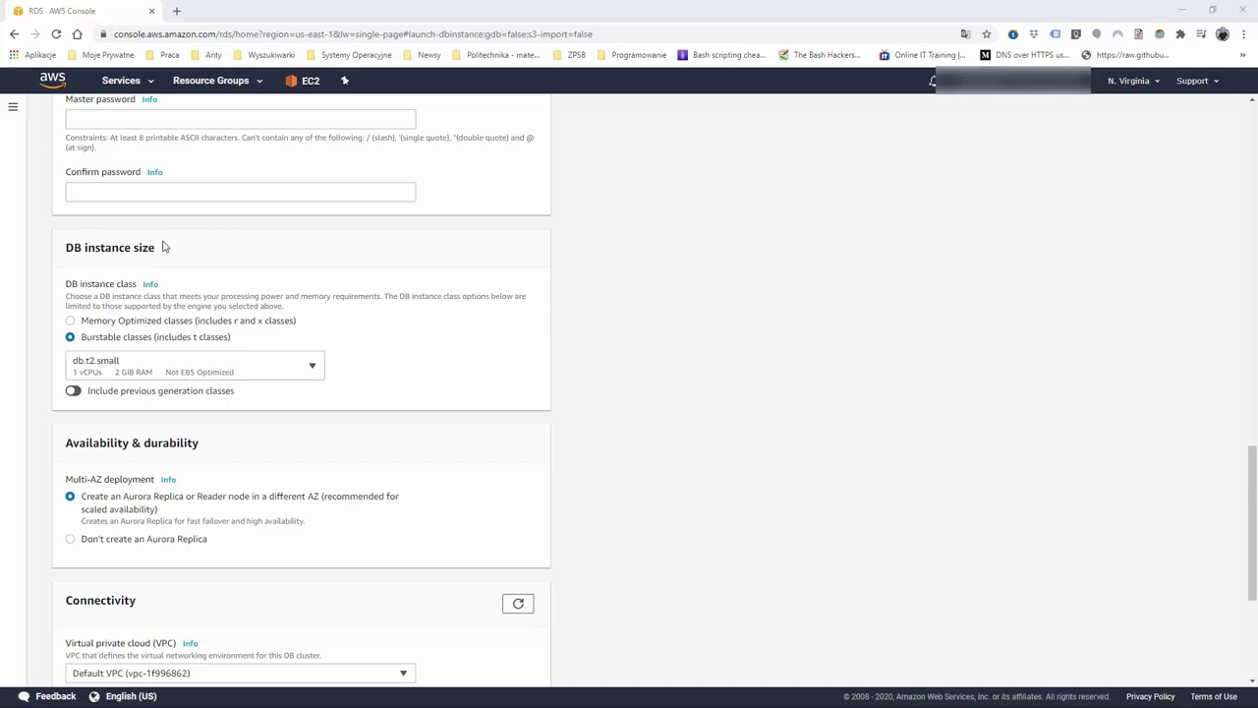
Go back to the console home and open the RDS dashboard
click(53, 80)
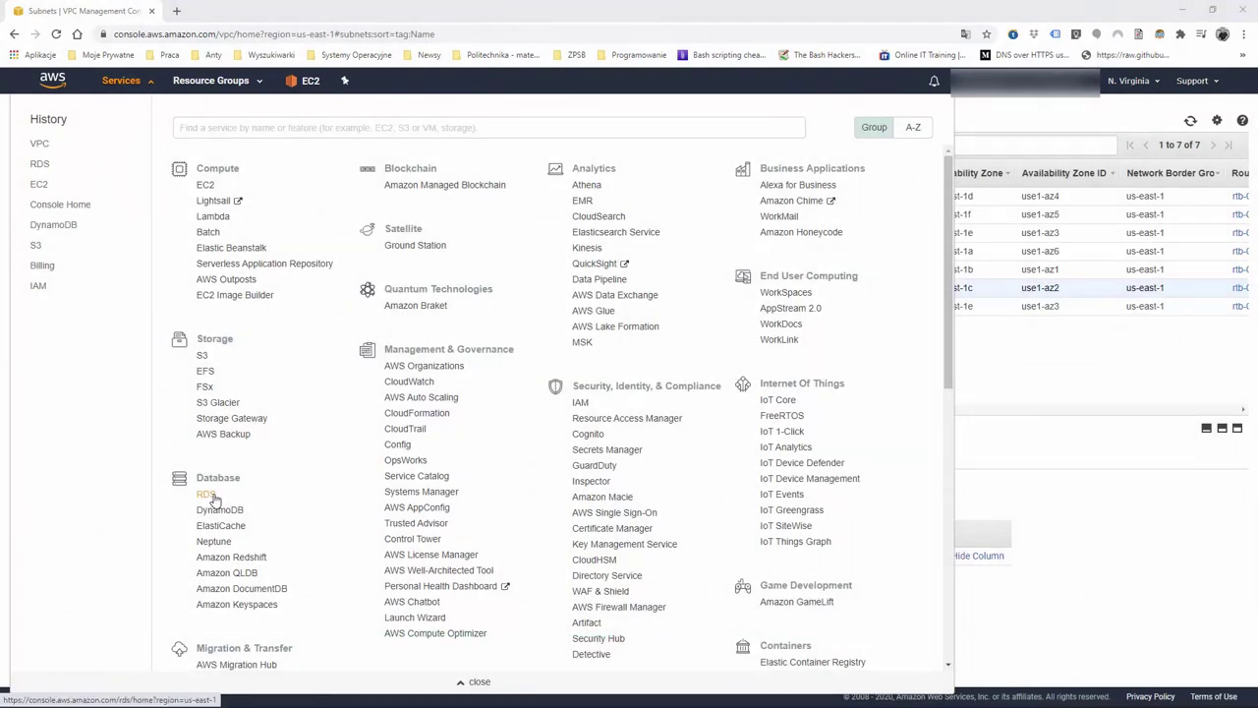
click(209, 495)
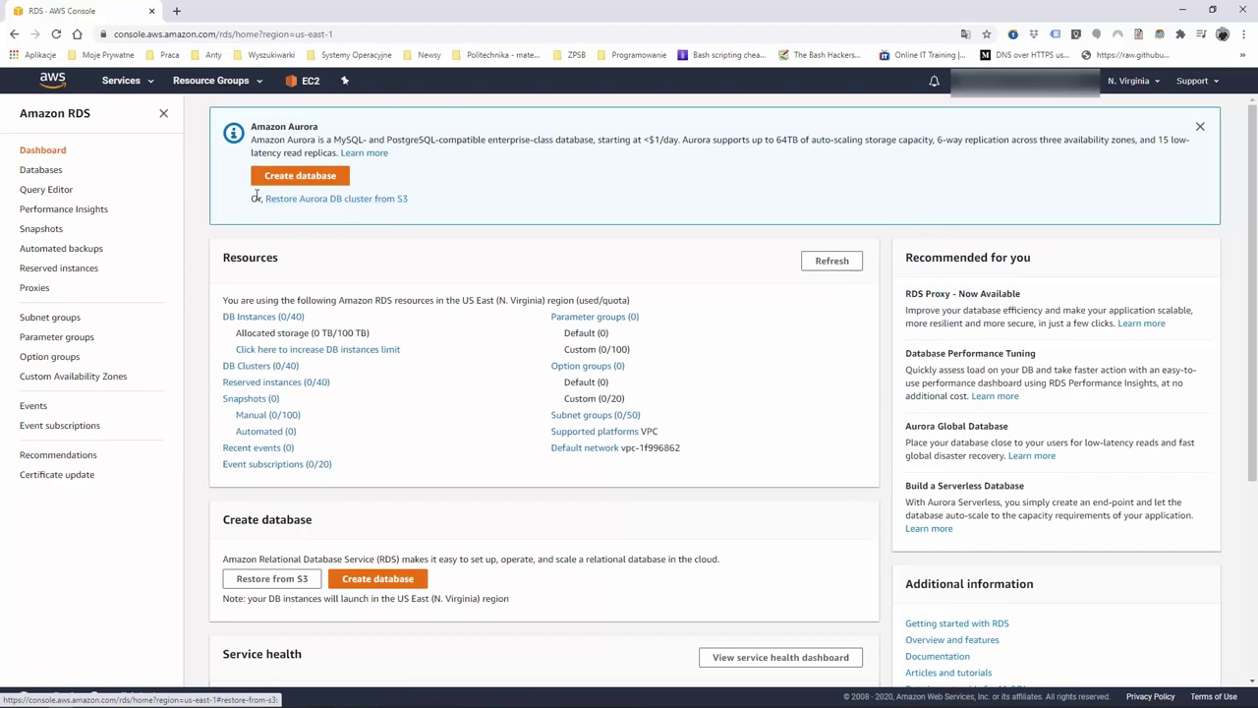
Check the empty RDS Subnet groups list and begin a new DB subnet group
click(47, 318)
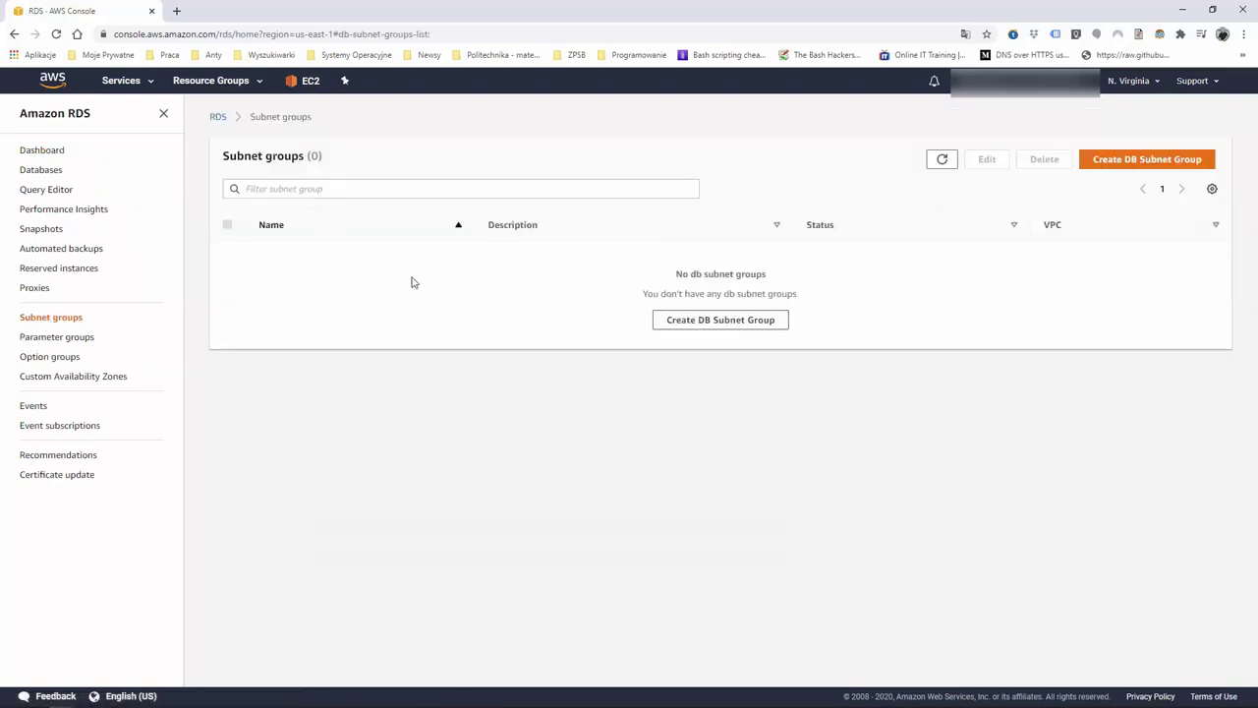
click(719, 320)
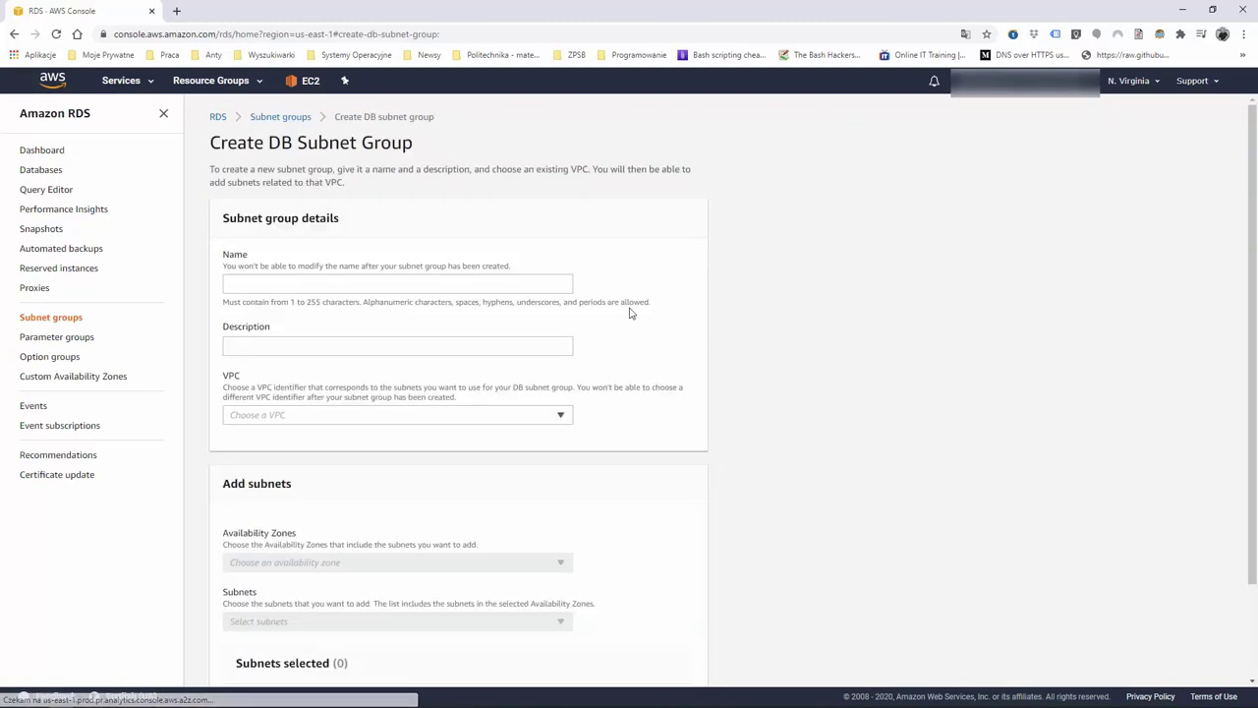
Name the subnet group EssentialsSubnetGroup, reuse that name as its description, and choose vpc-1f996862
click(310, 283)
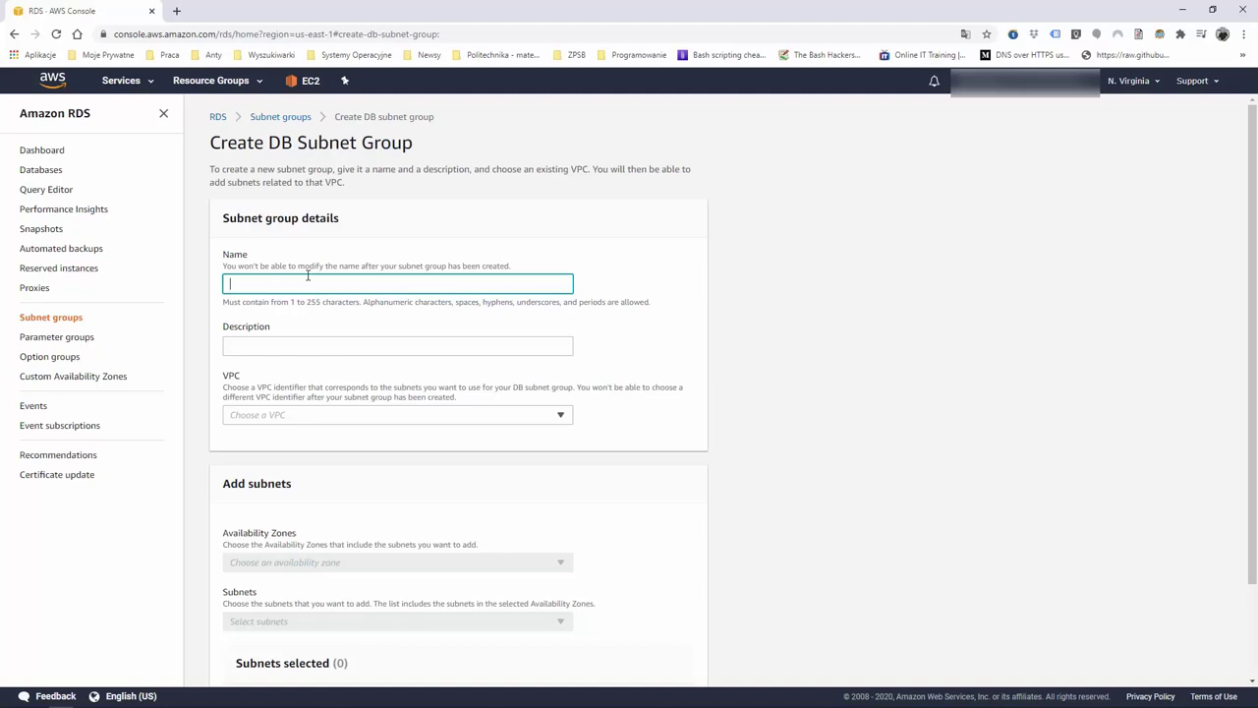
text(EssentialsSubnetGroup)
key(ctrl+a)
key(ctrl+c)
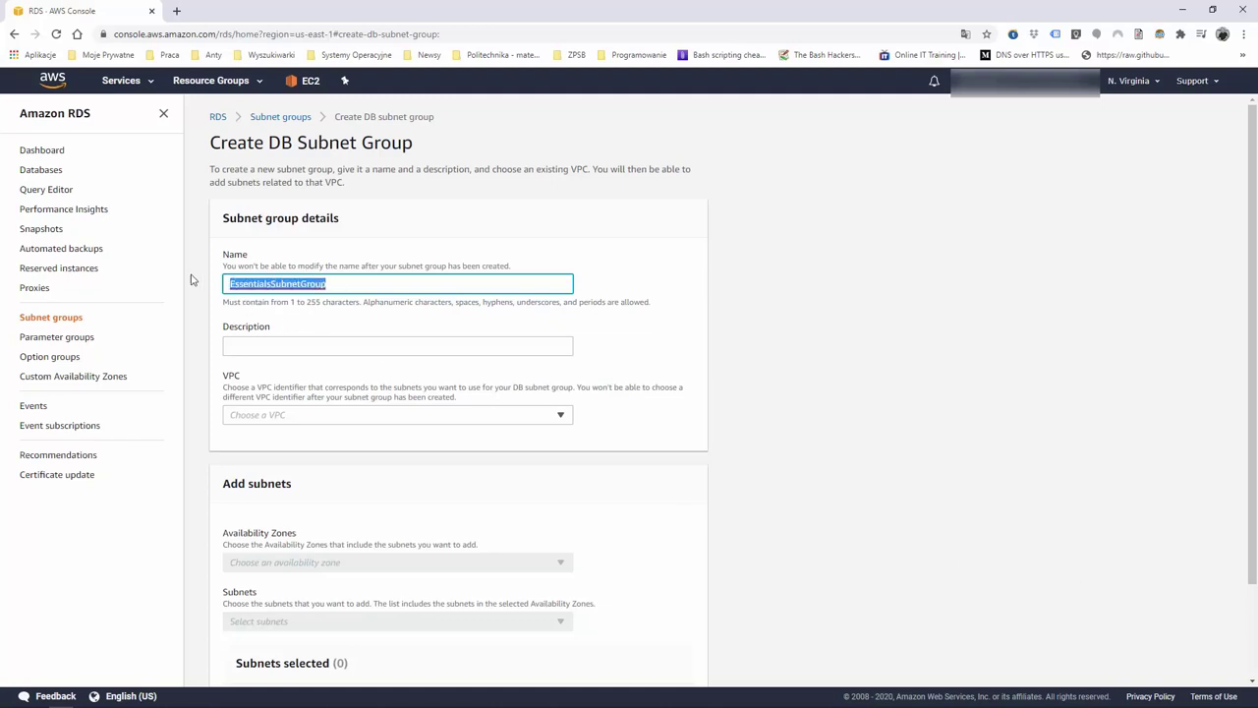
click(313, 343)
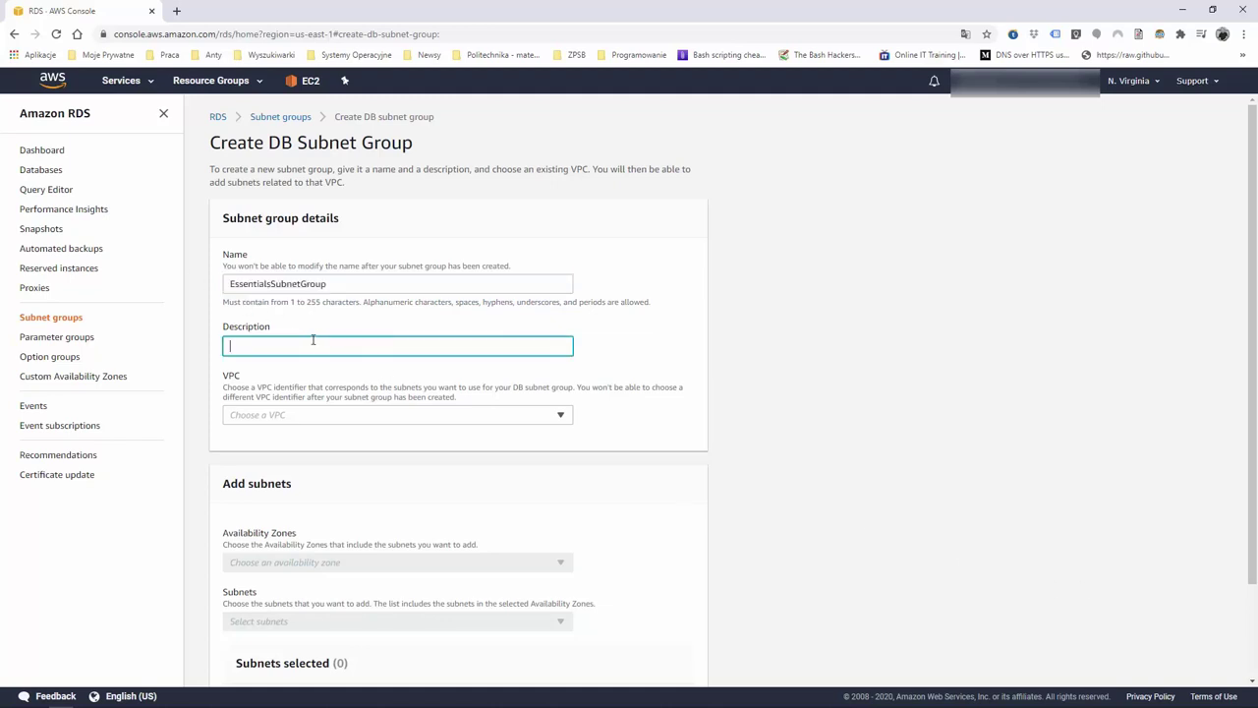
key(ctrl+v)
click(542, 417)
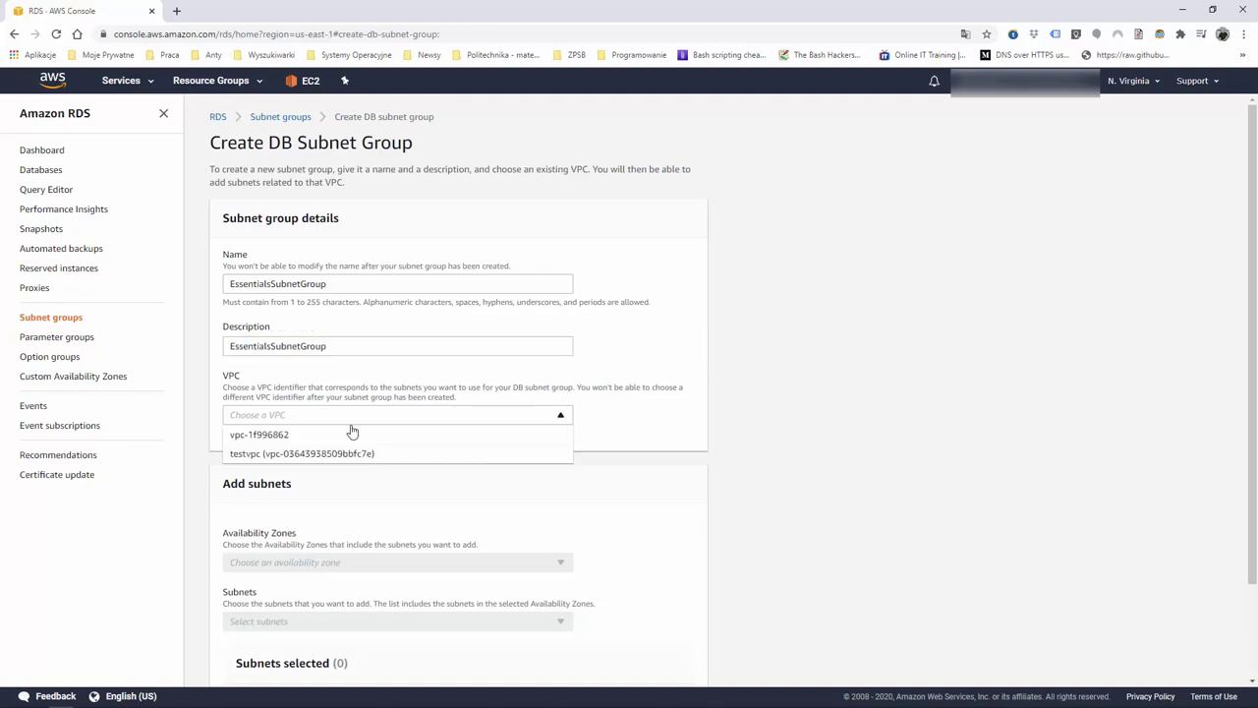
click(275, 437)
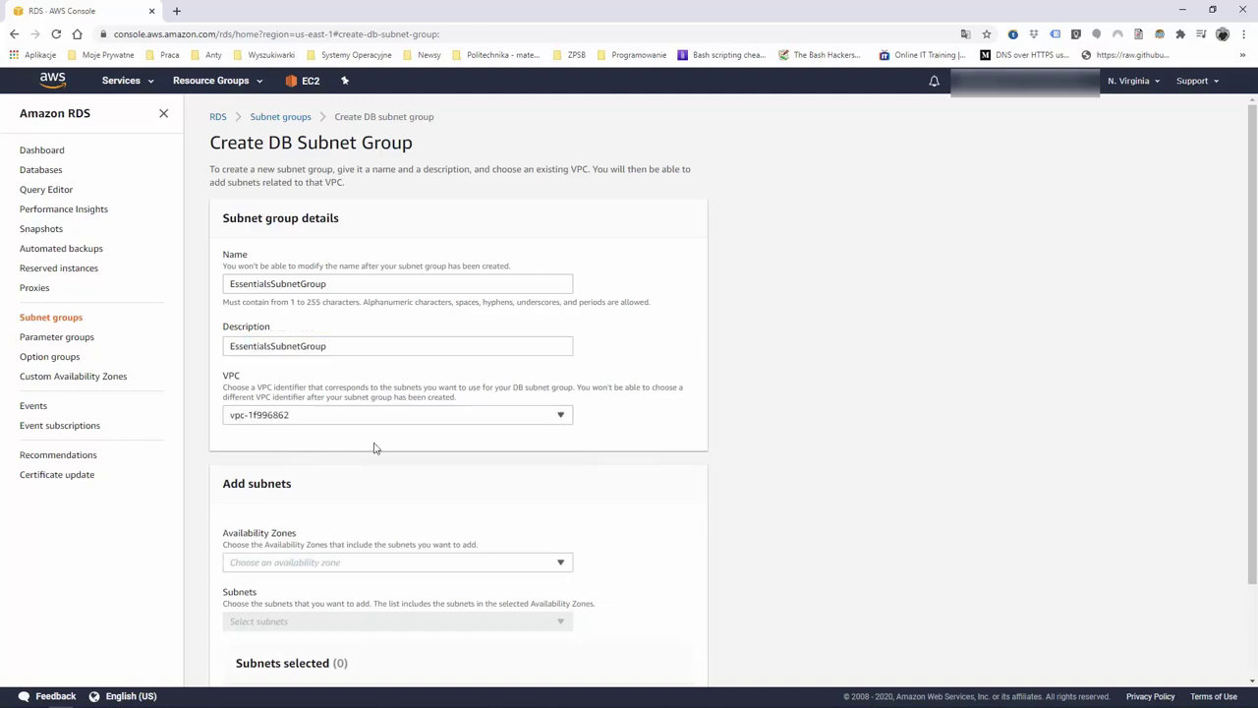
Try adding us-east-1a under Availability Zones, then remove it again
scroll(416, 460, down, 2)
click(541, 453)
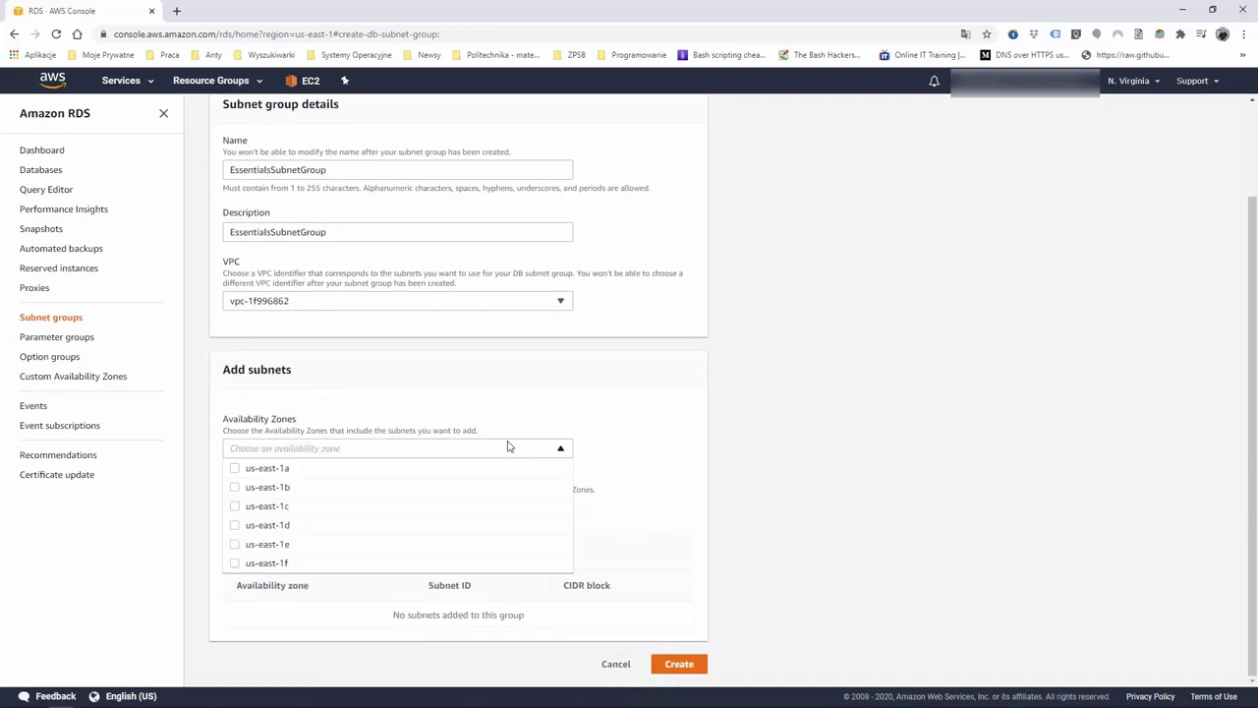
click(549, 403)
click(506, 454)
click(235, 469)
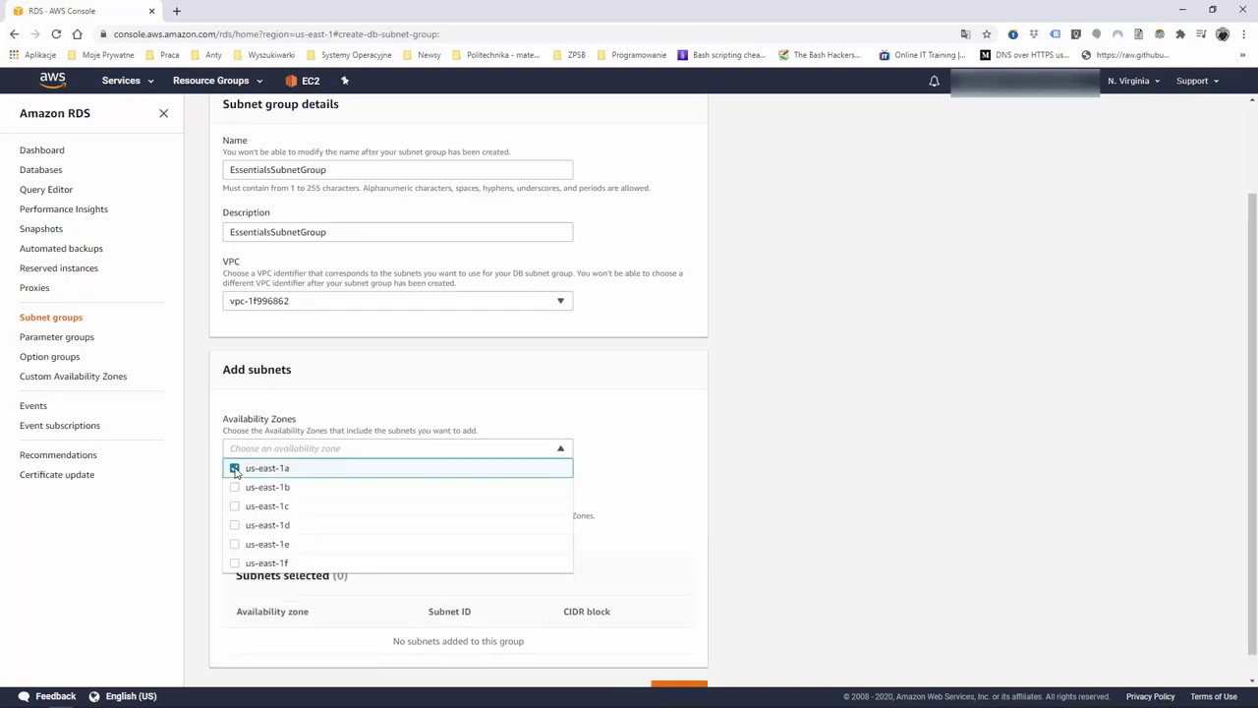
click(317, 472)
click(483, 420)
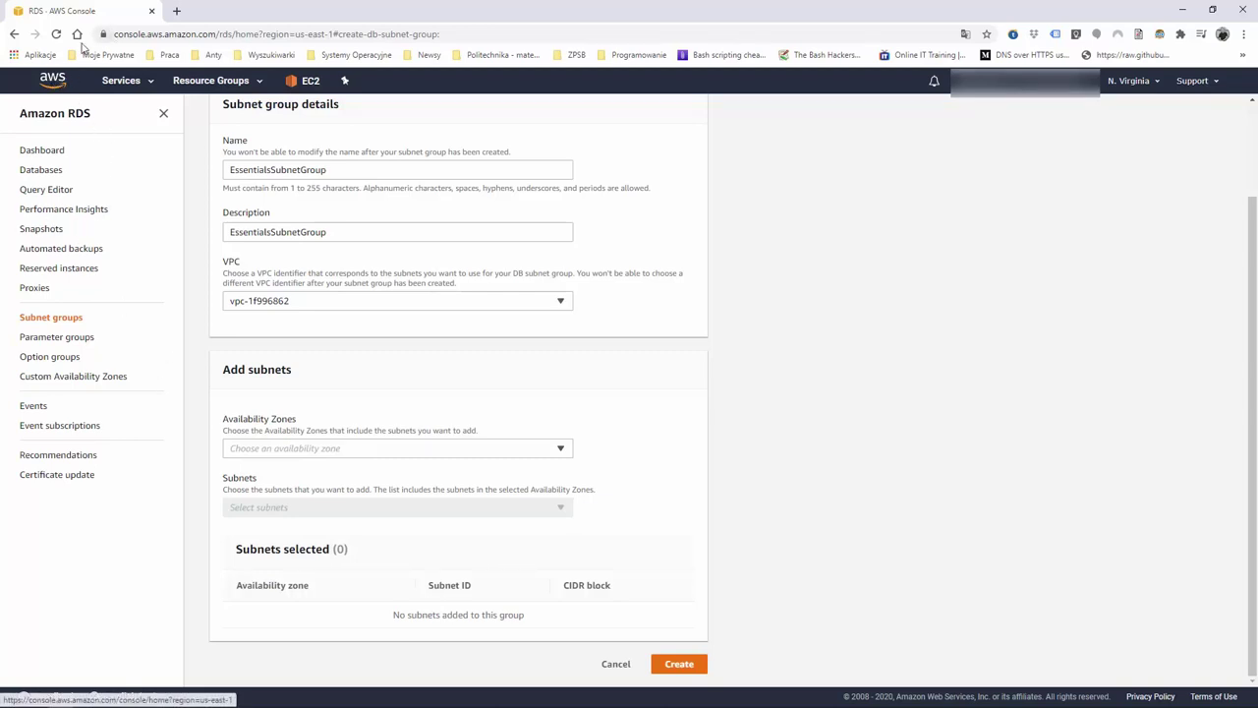
List the VPC's subnets in a second tab, noting Private Subnets 1 and 2 in us-east-1d and us-east-1f
middle_click(52, 81)
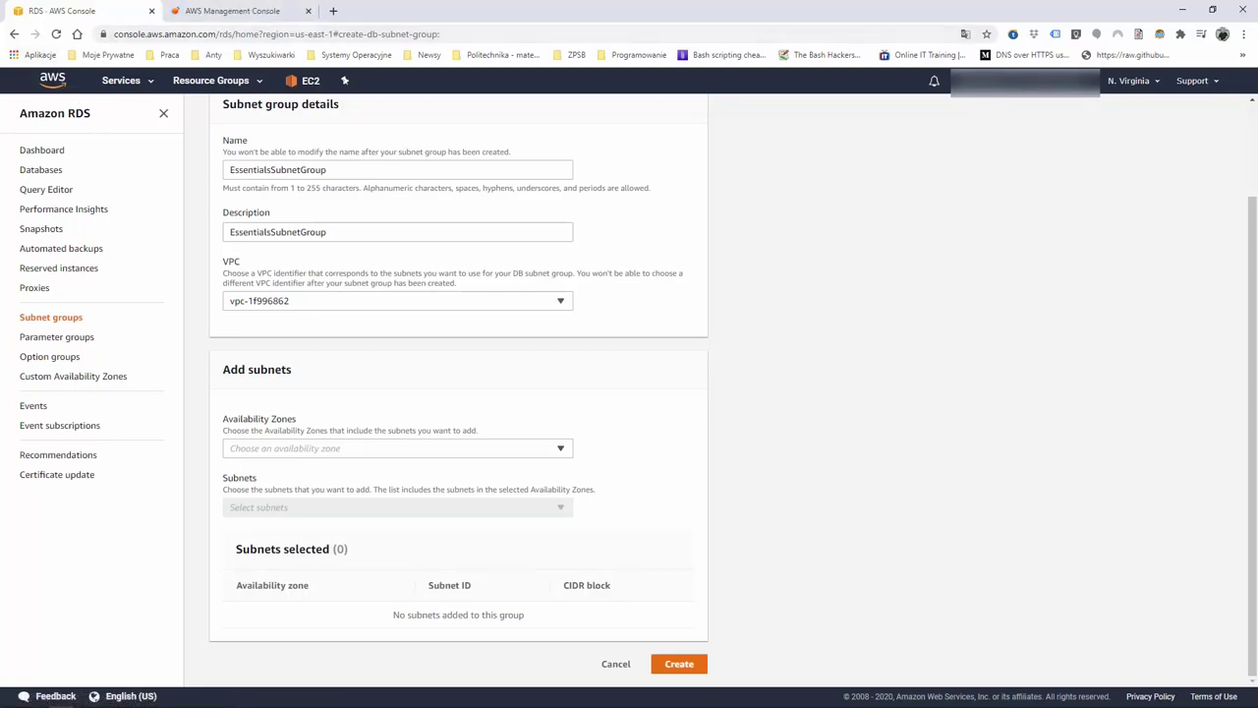
key(ctrl+Tab)
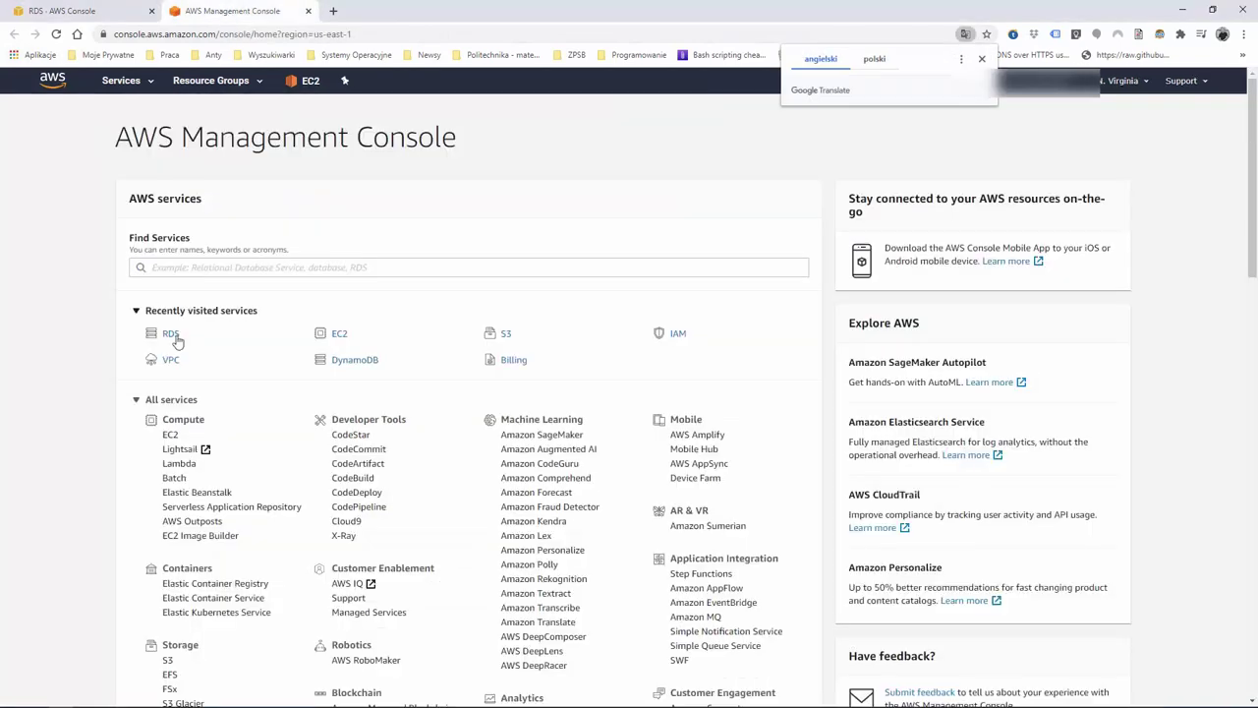
click(171, 361)
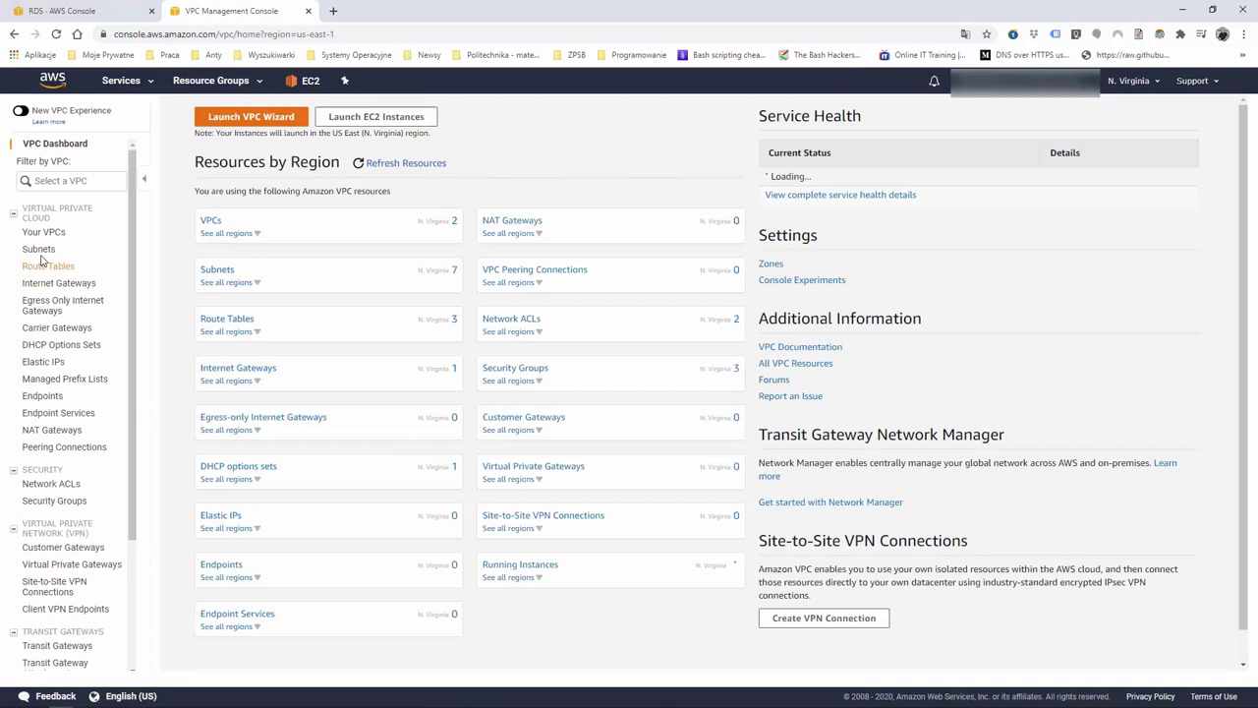
click(40, 250)
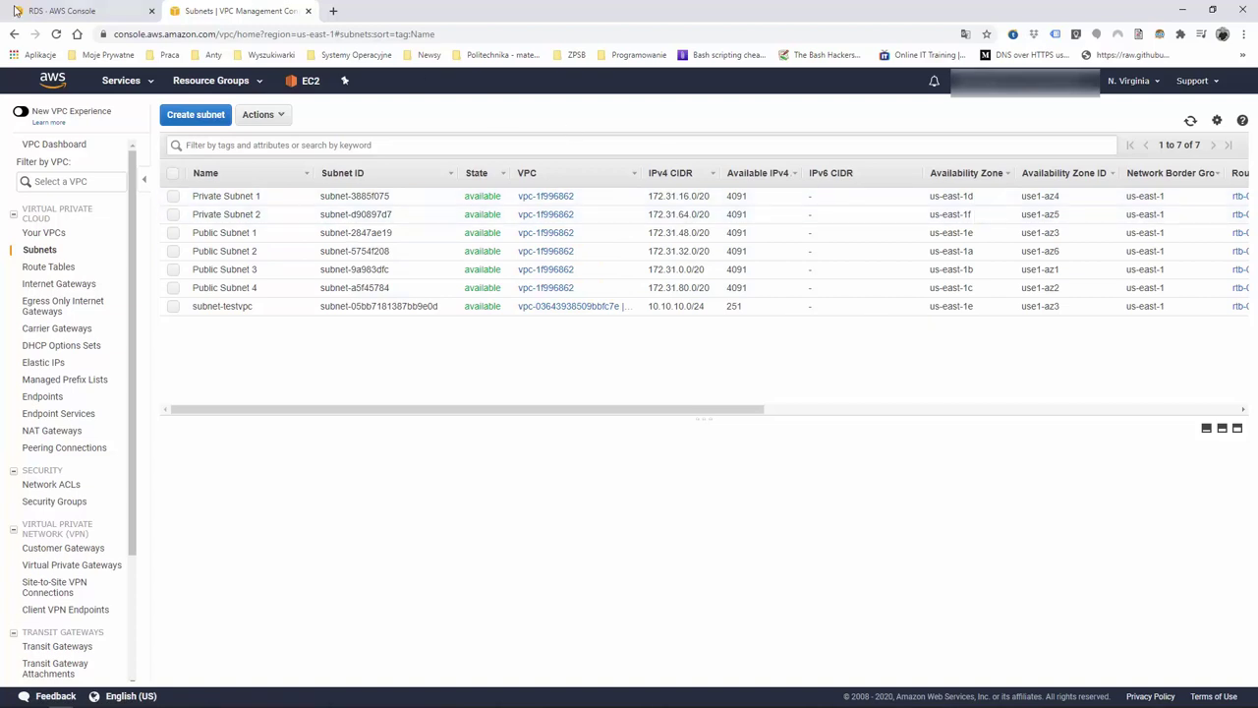
click(16, 11)
click(563, 447)
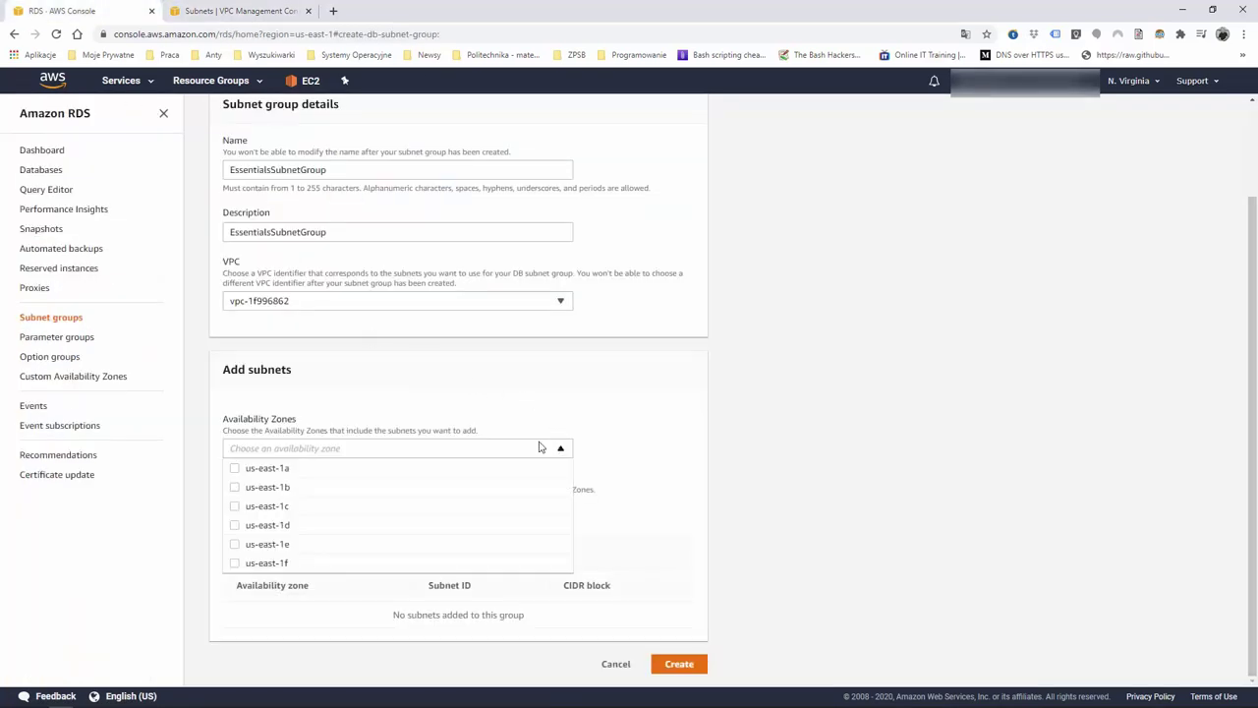
Select availability zones us-east-1d and us-east-1f and add both of their subnets
click(236, 525)
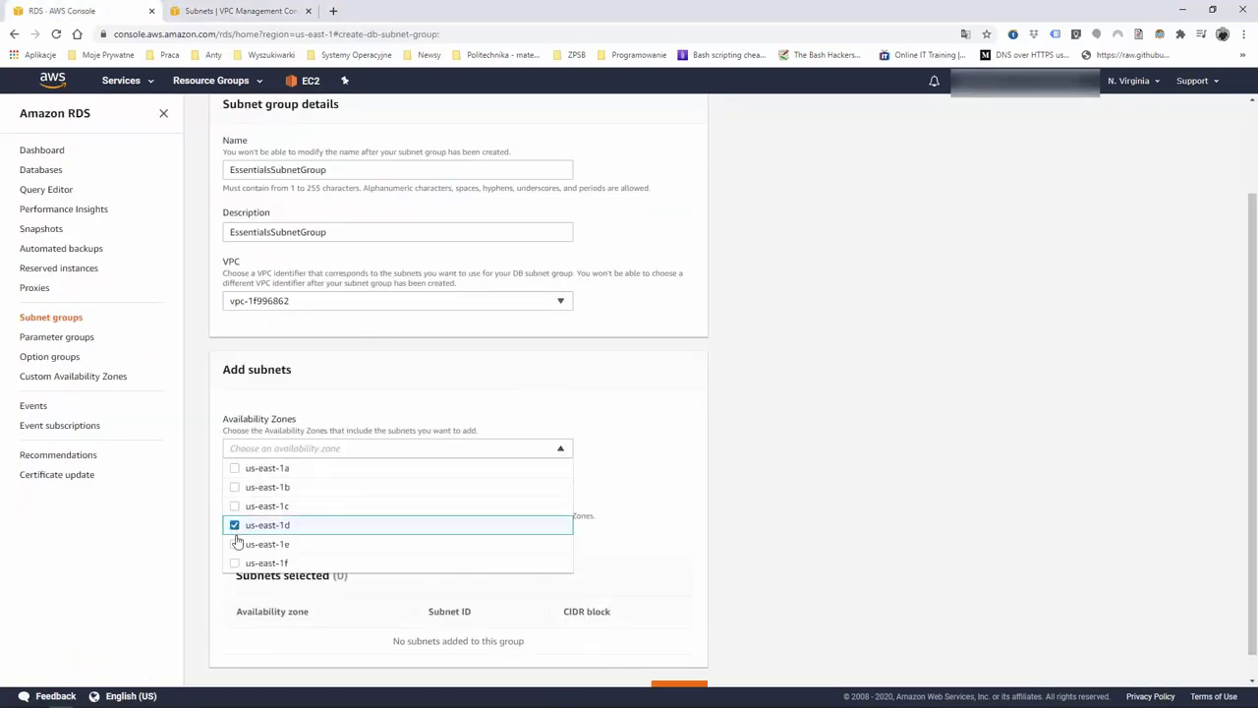
click(235, 563)
scroll(607, 530, down, 1)
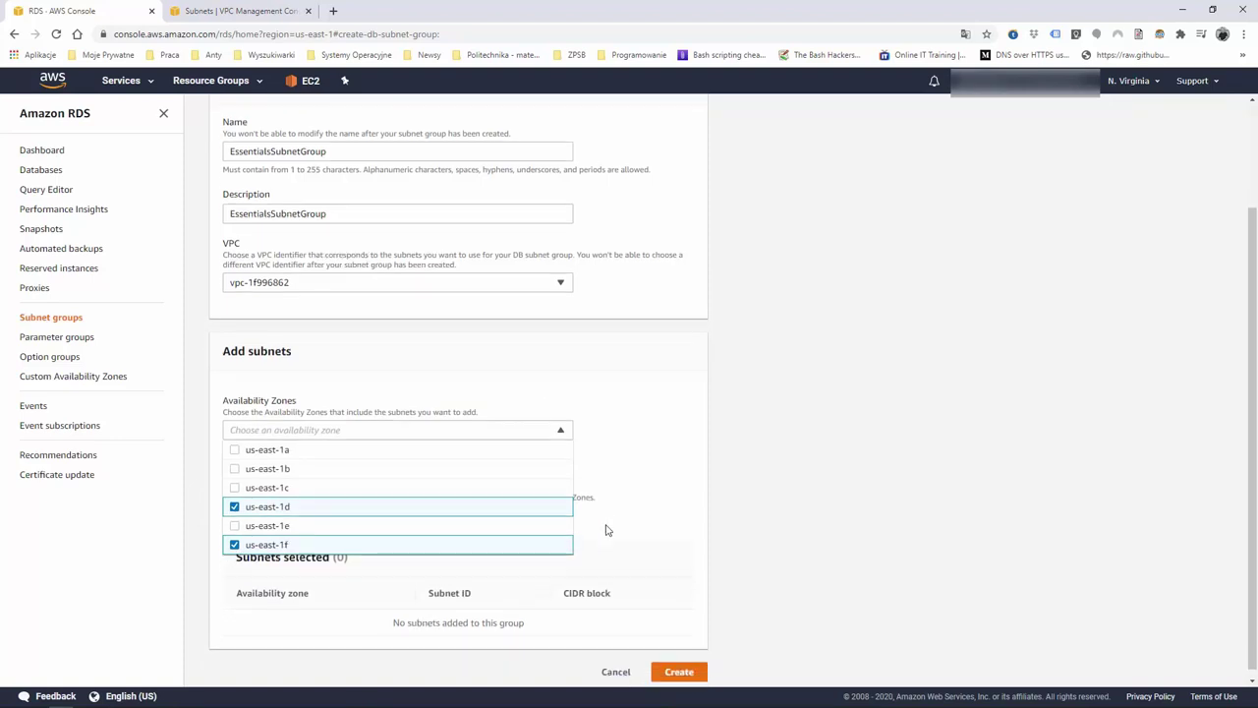
click(668, 478)
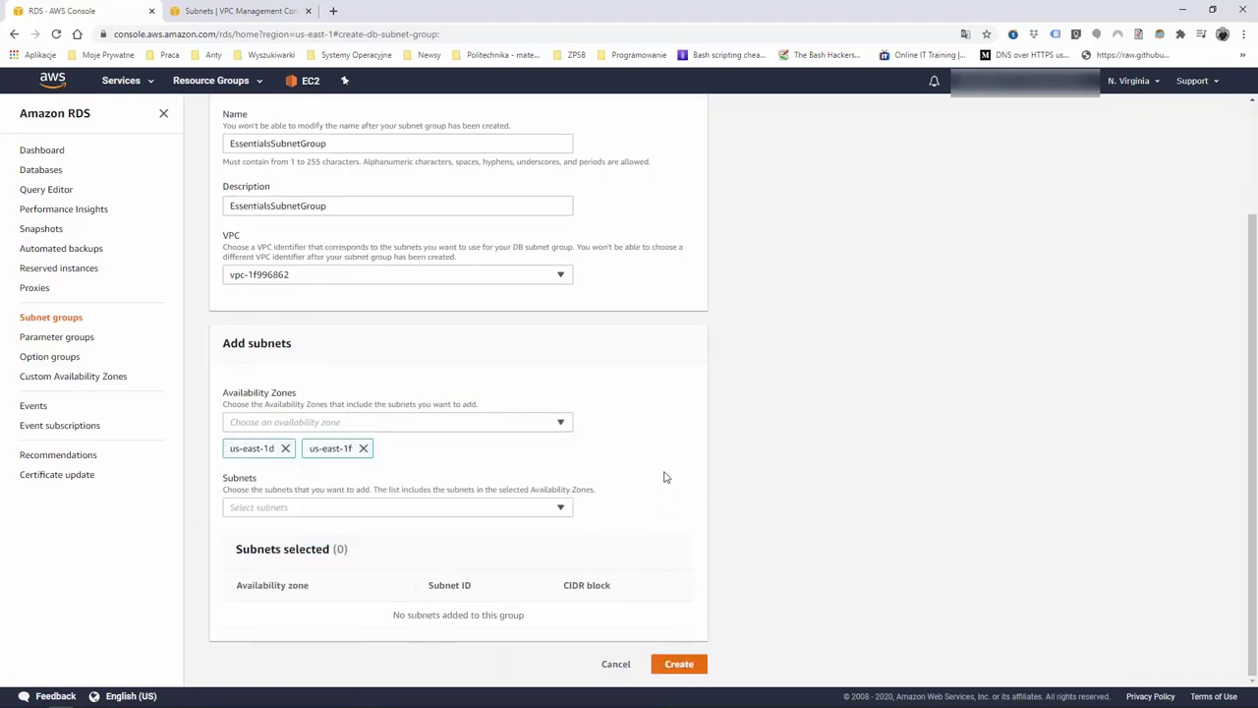
click(561, 510)
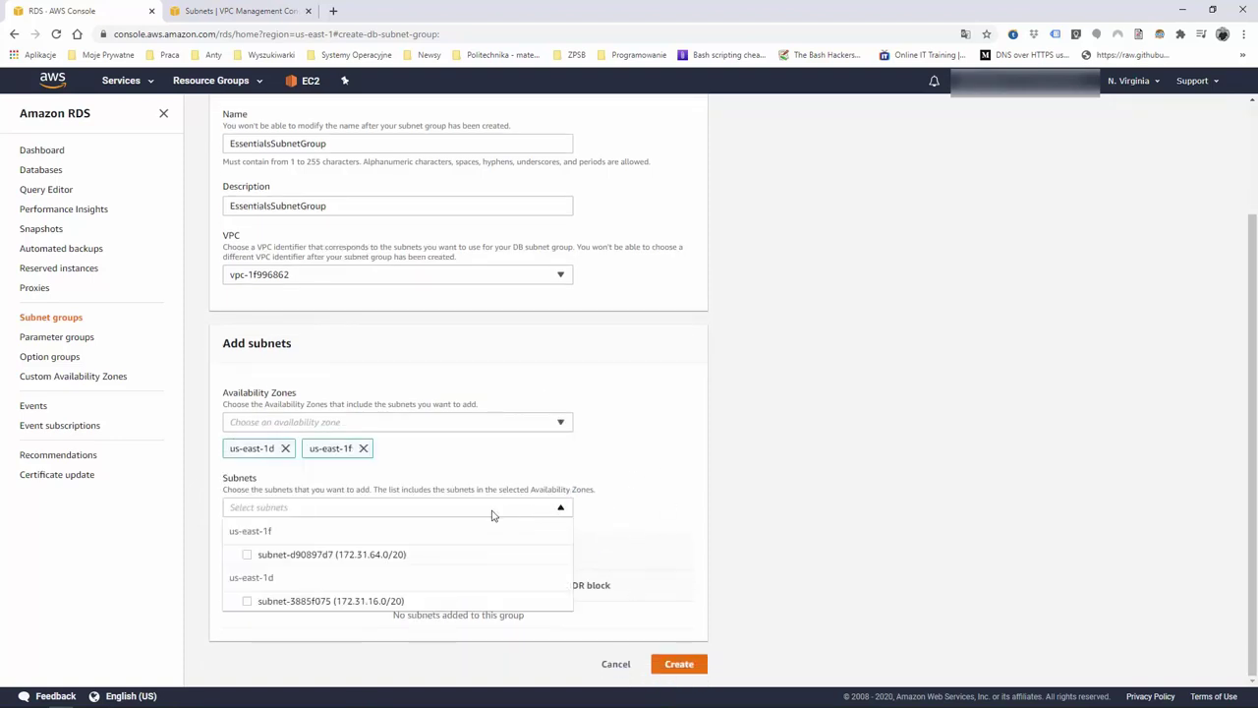
click(246, 557)
click(246, 602)
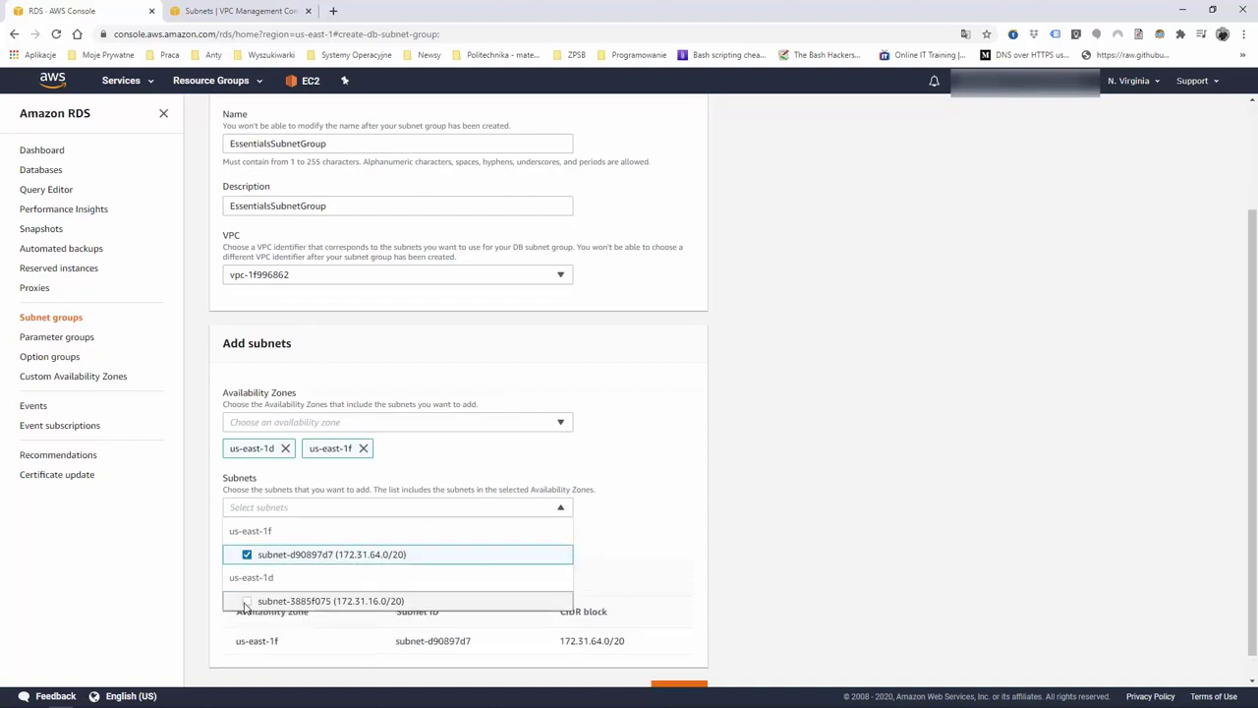
Cross-check the chosen subnets against the VPC subnets tab, then create the subnet group
click(260, 11)
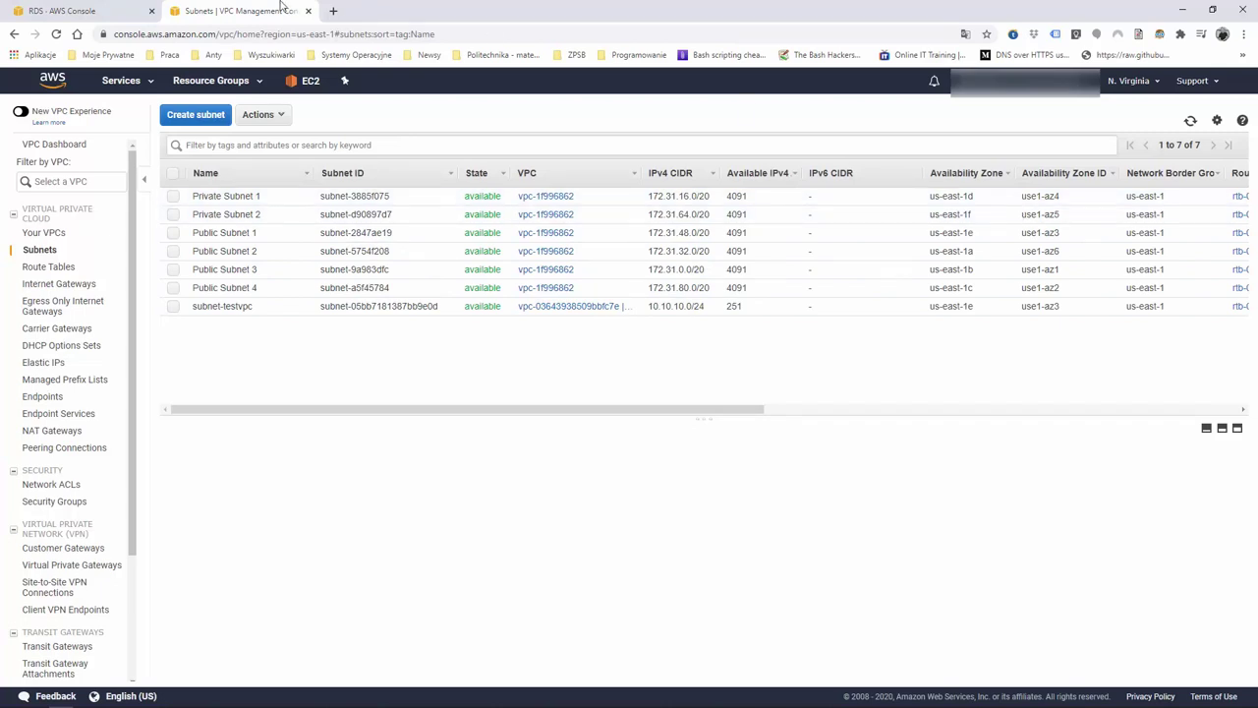
click(61, 10)
scroll(620, 510, down, 1)
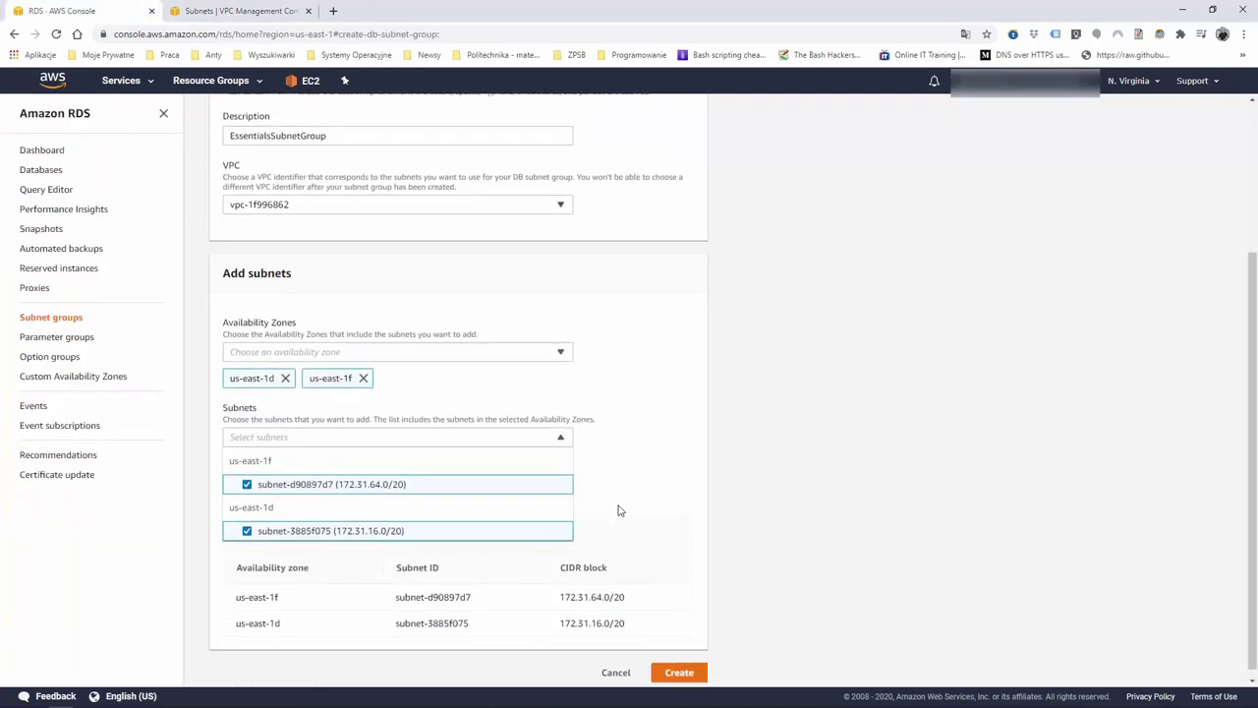
scroll(619, 511, down, 1)
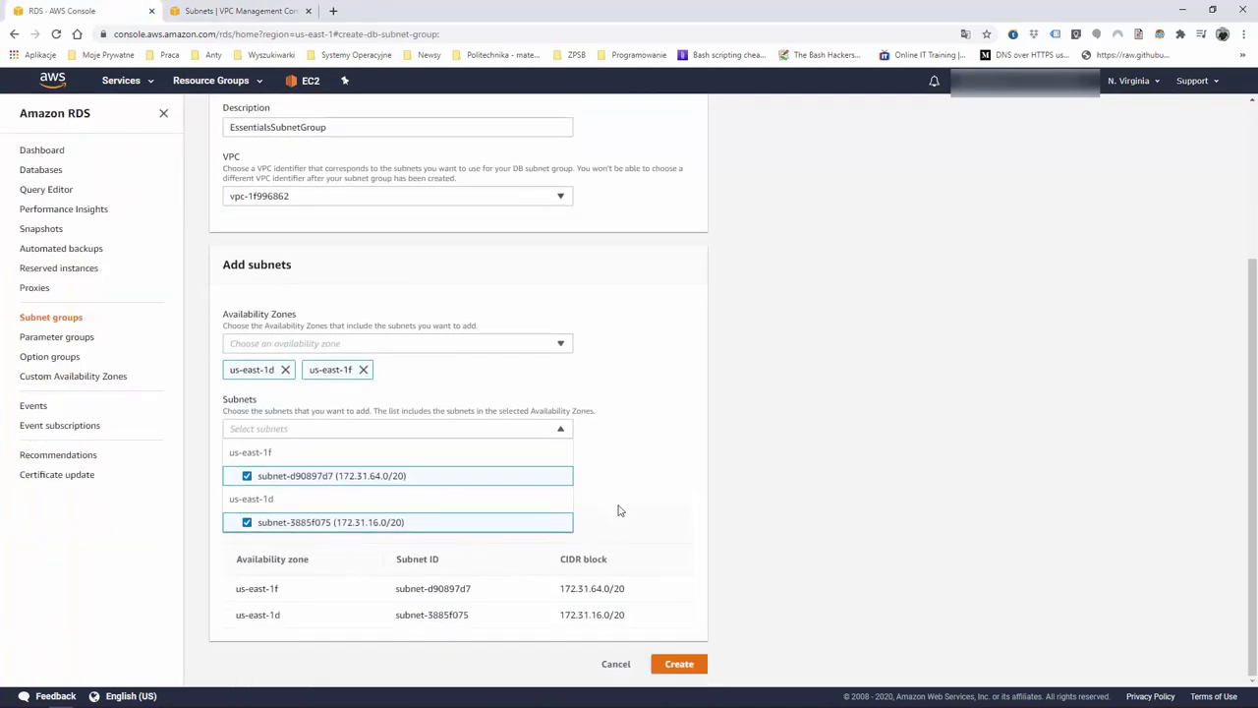
click(676, 666)
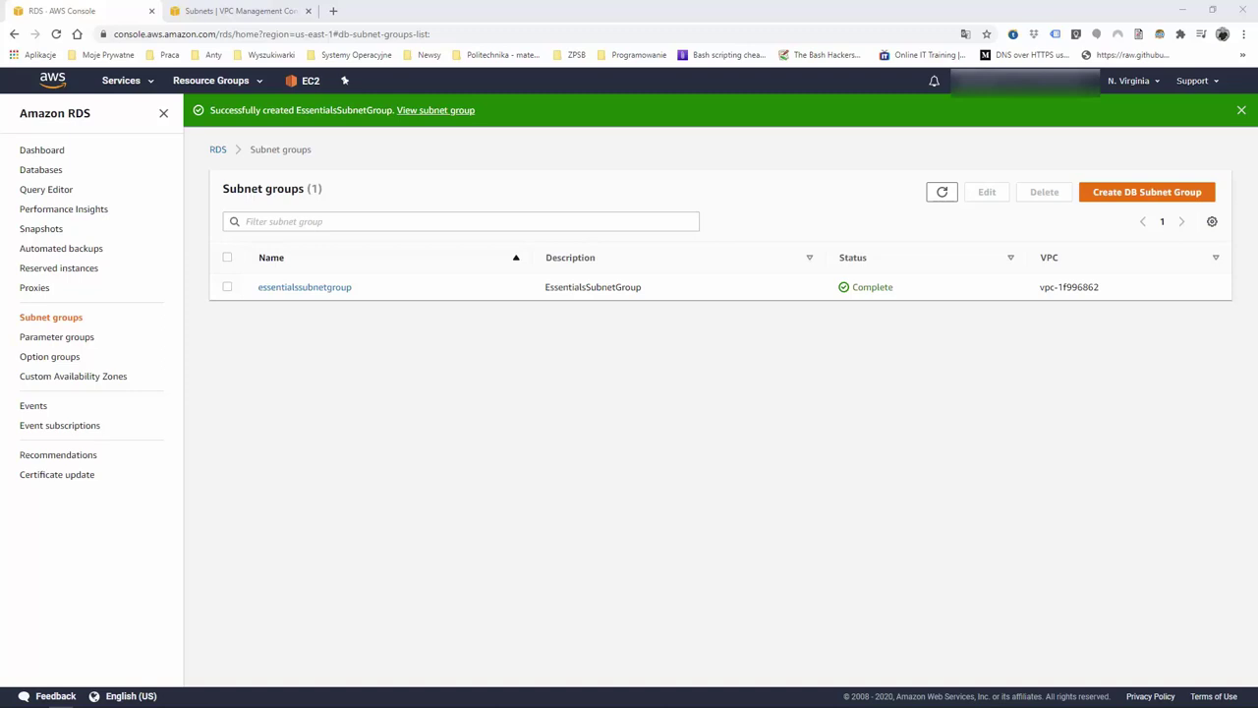
Review essentialssubnetgroup's details and dismiss the creation success banner
click(334, 287)
scroll(483, 466, down, 1)
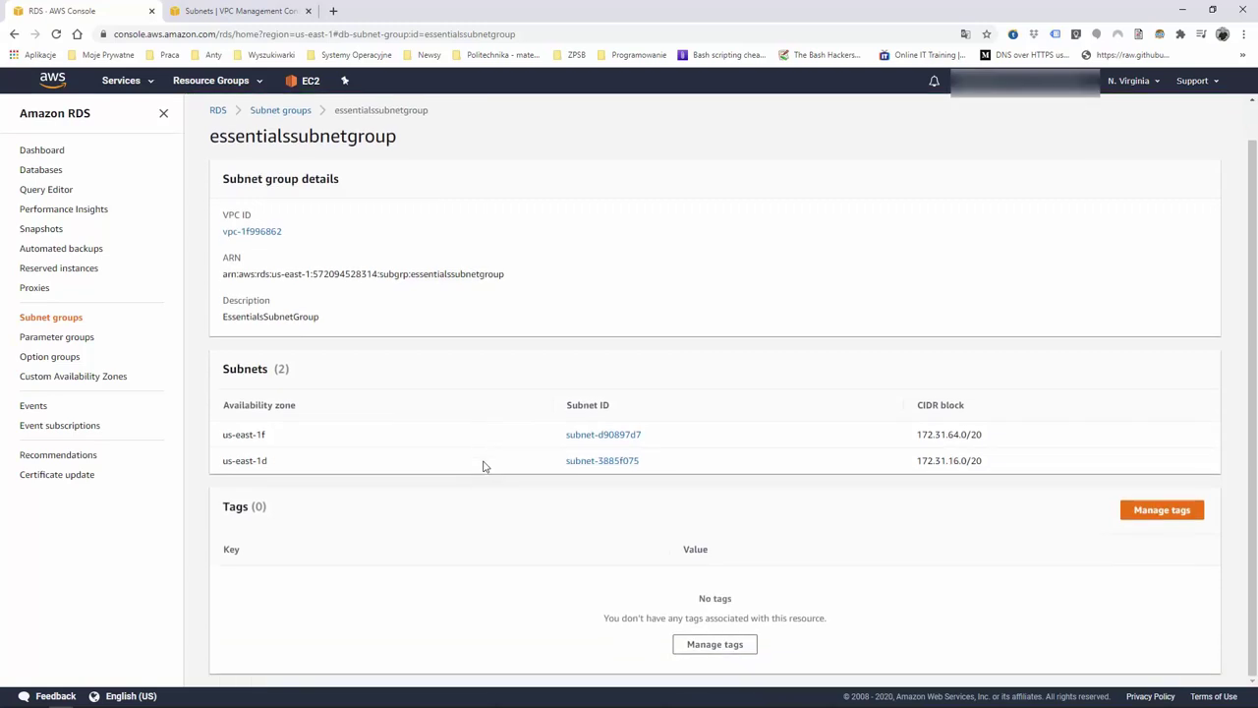
scroll(480, 465, up, 1)
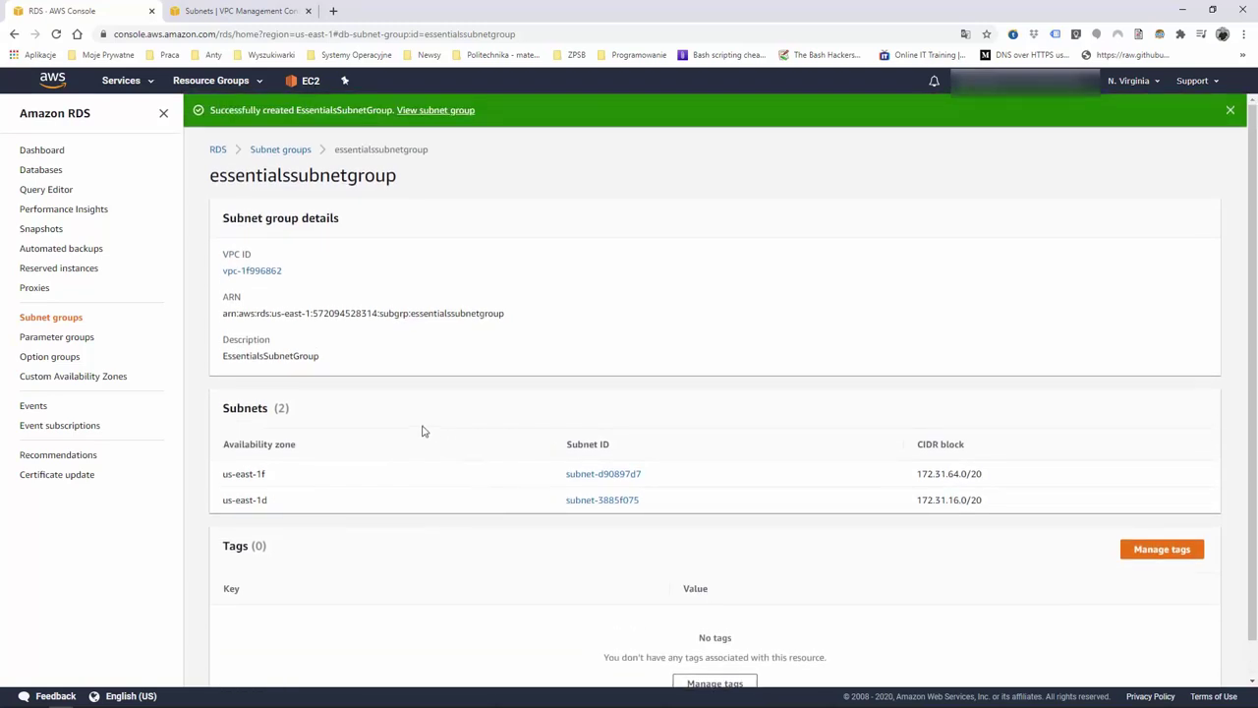
click(1230, 111)
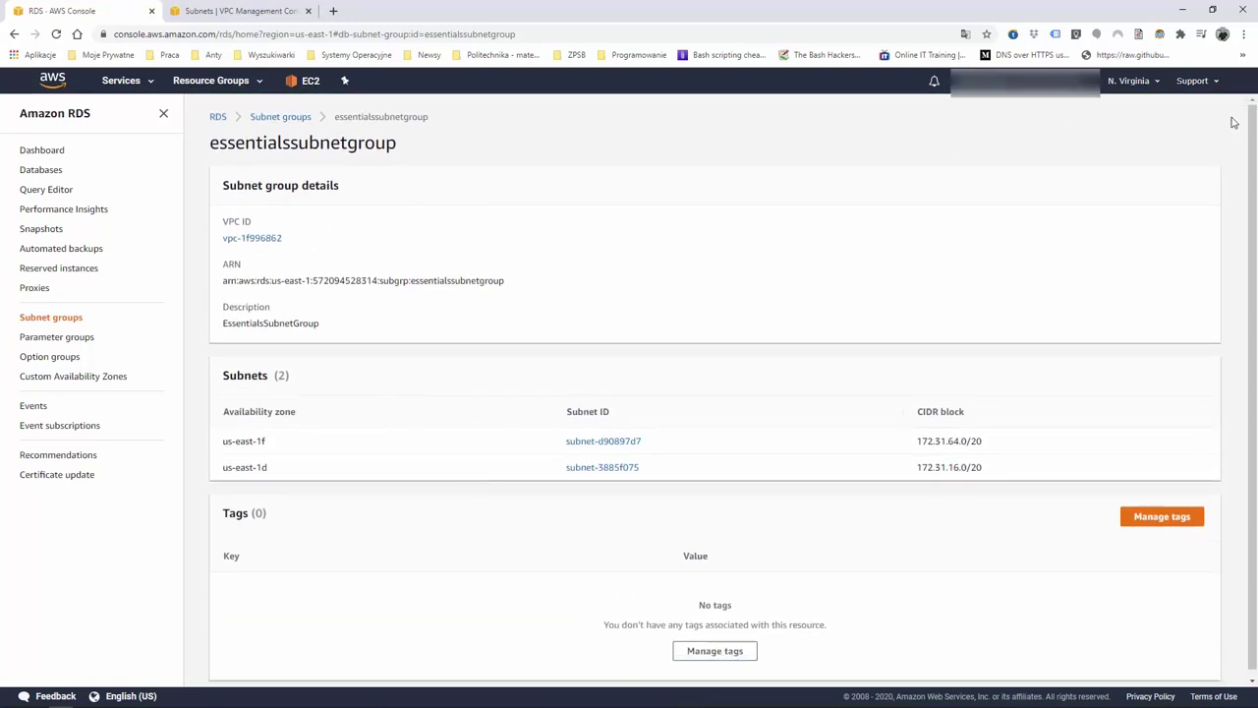
Open the group's edit form, cancel without changes, and return to the RDS dashboard
click(280, 117)
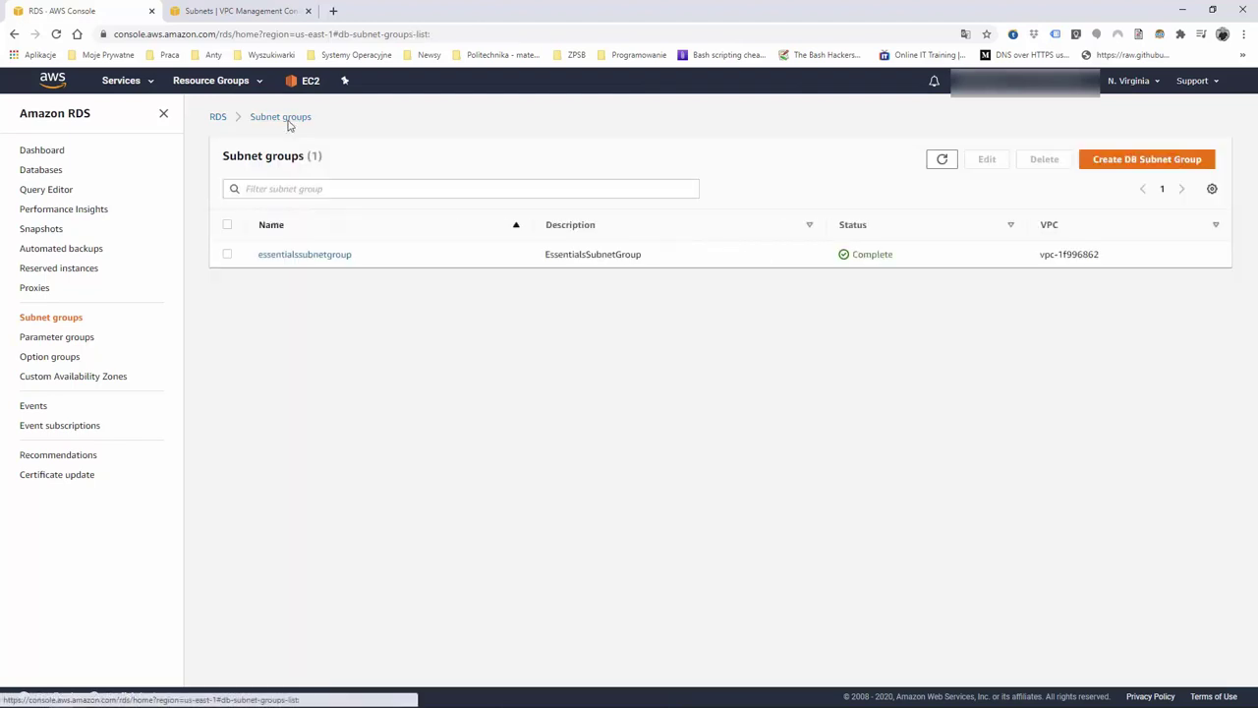
click(227, 255)
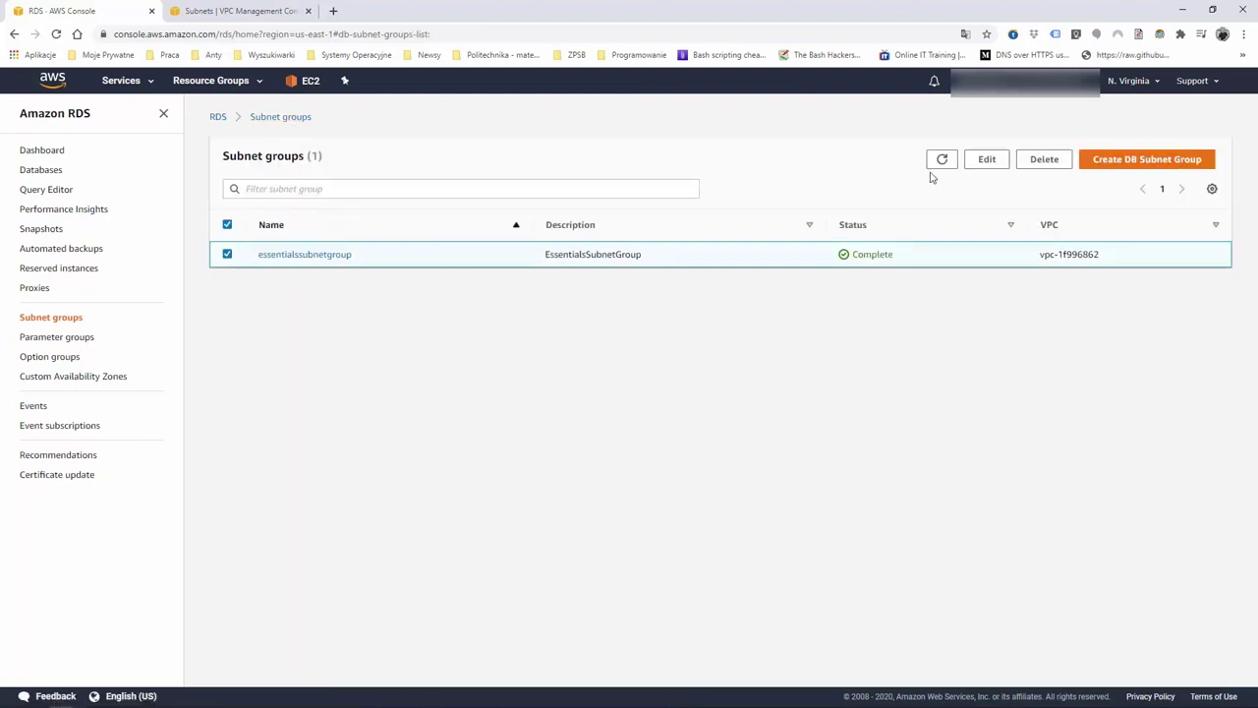
click(987, 159)
scroll(324, 352, down, 2)
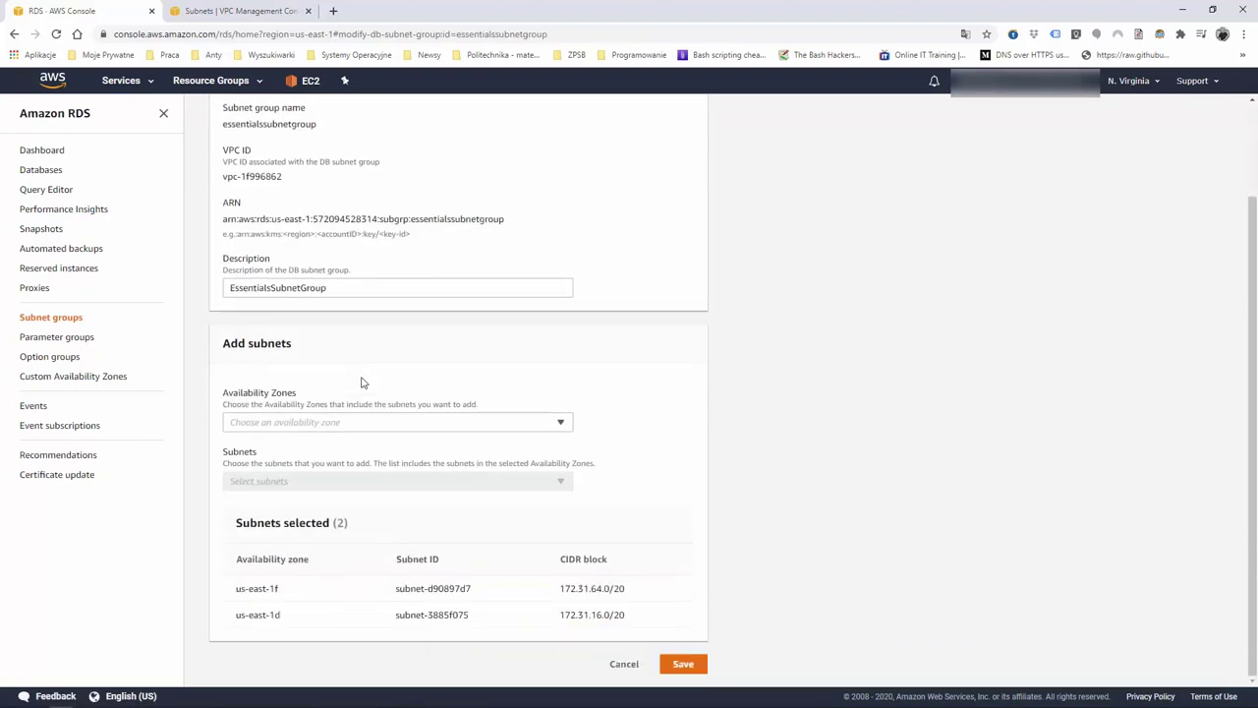
click(636, 665)
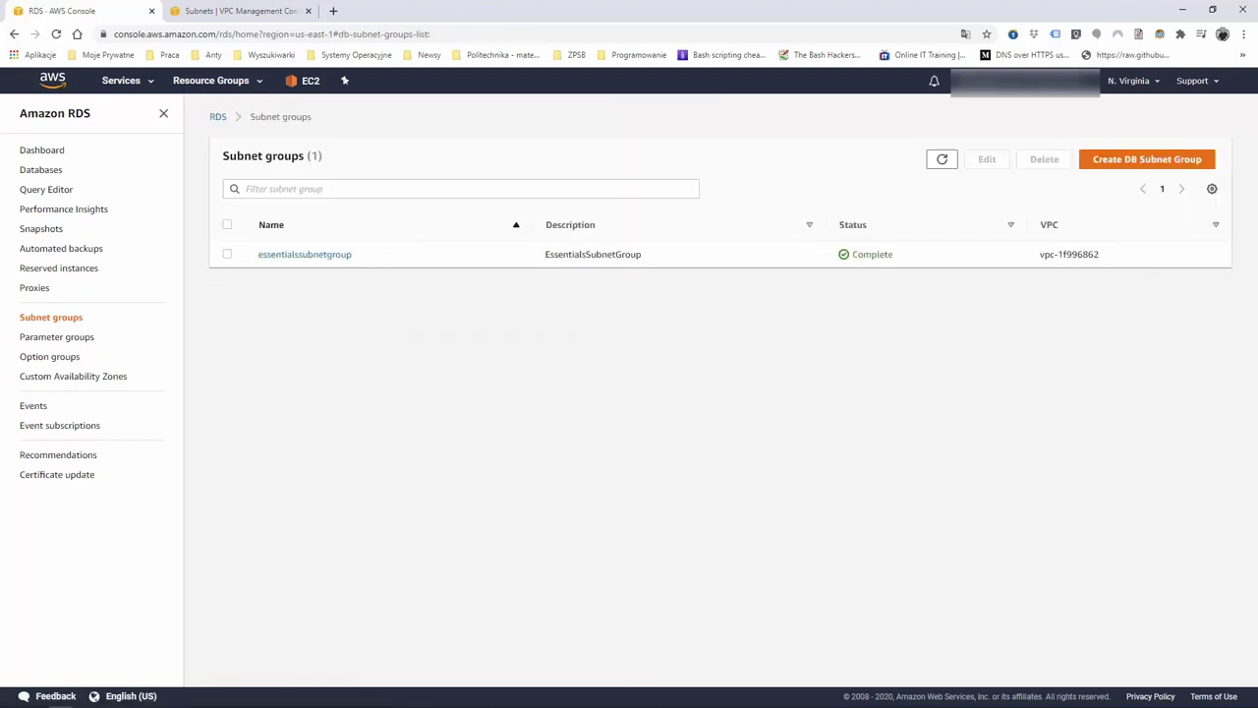
click(52, 153)
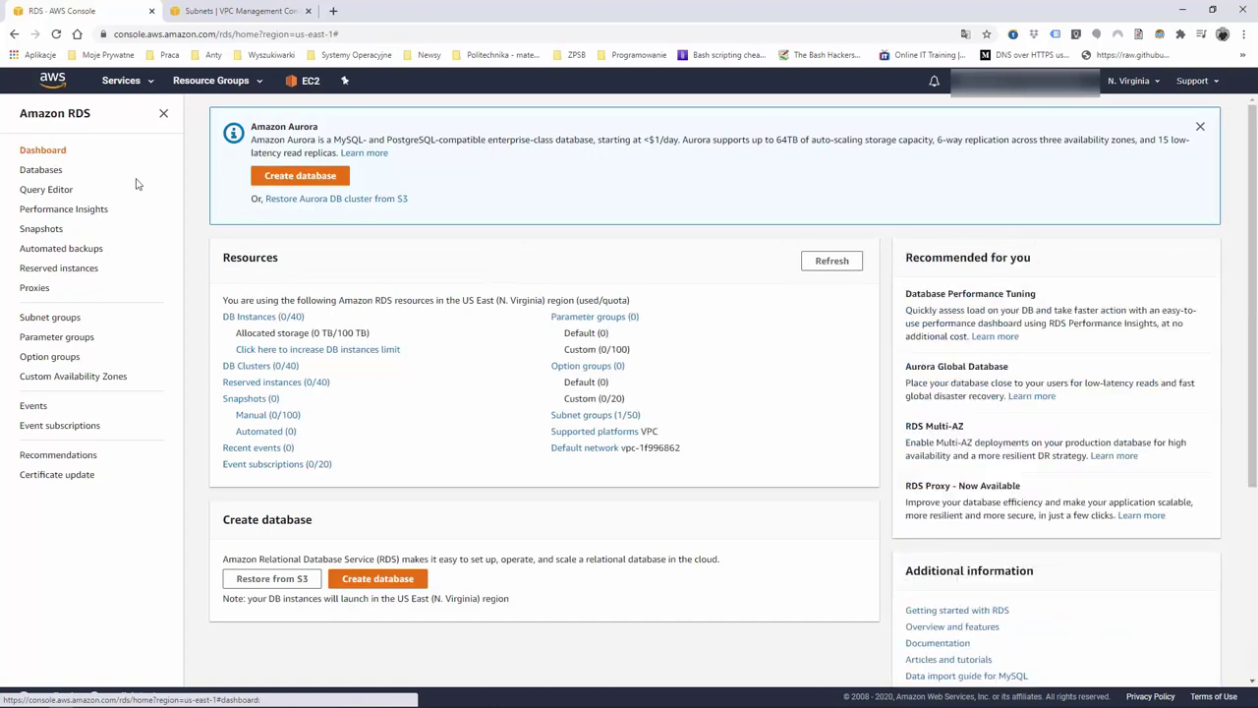
Begin a MySQL database in the original creation interface, restricted to free-tier eligible options
click(310, 179)
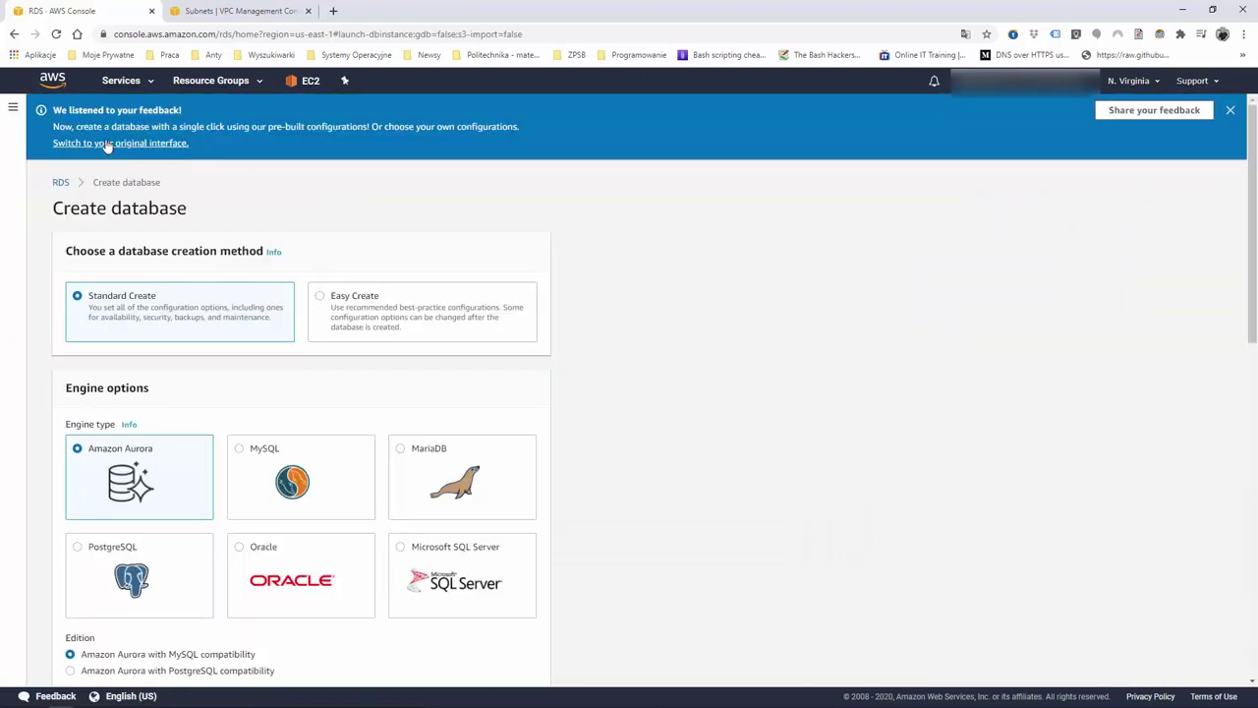
click(143, 148)
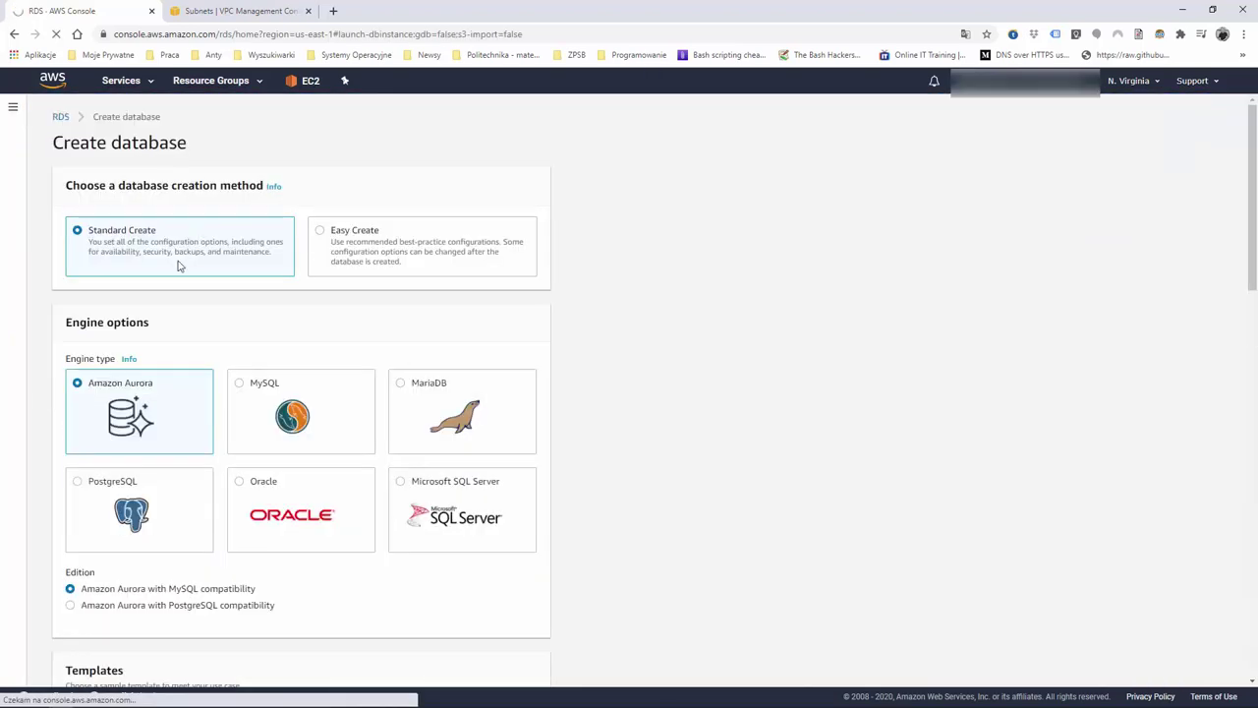
scroll(192, 295, down, 20)
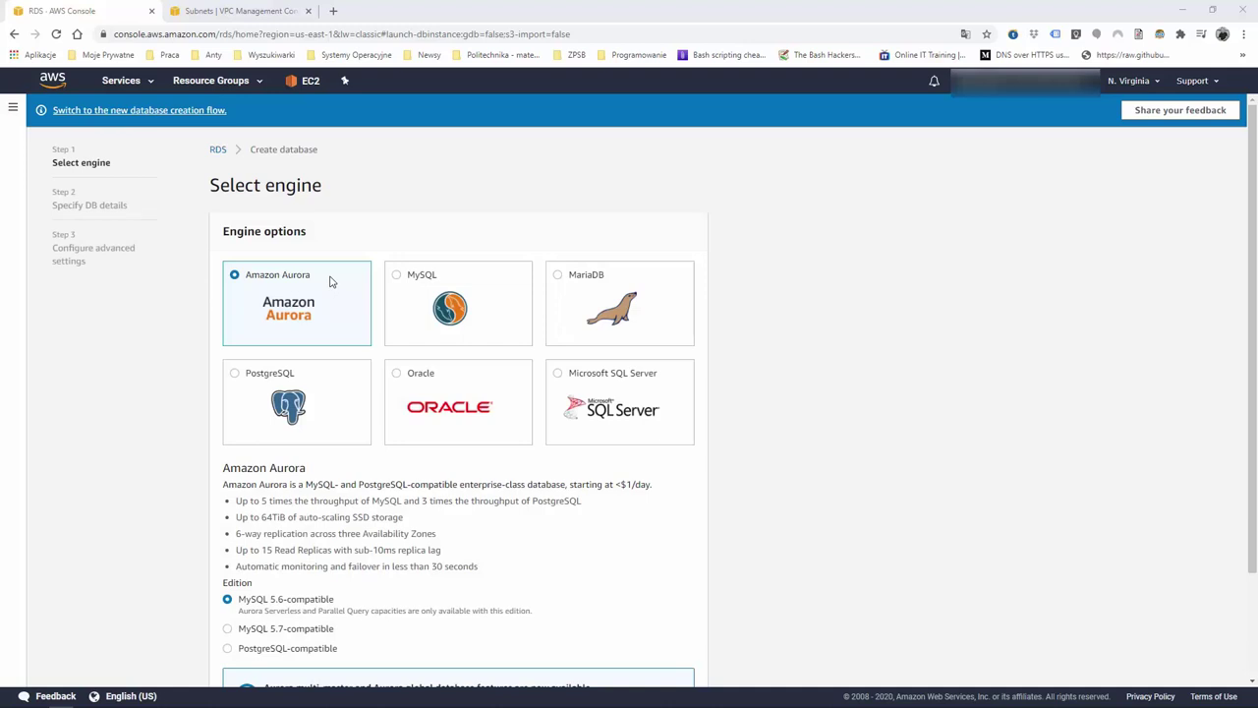
scroll(338, 315, down, 3)
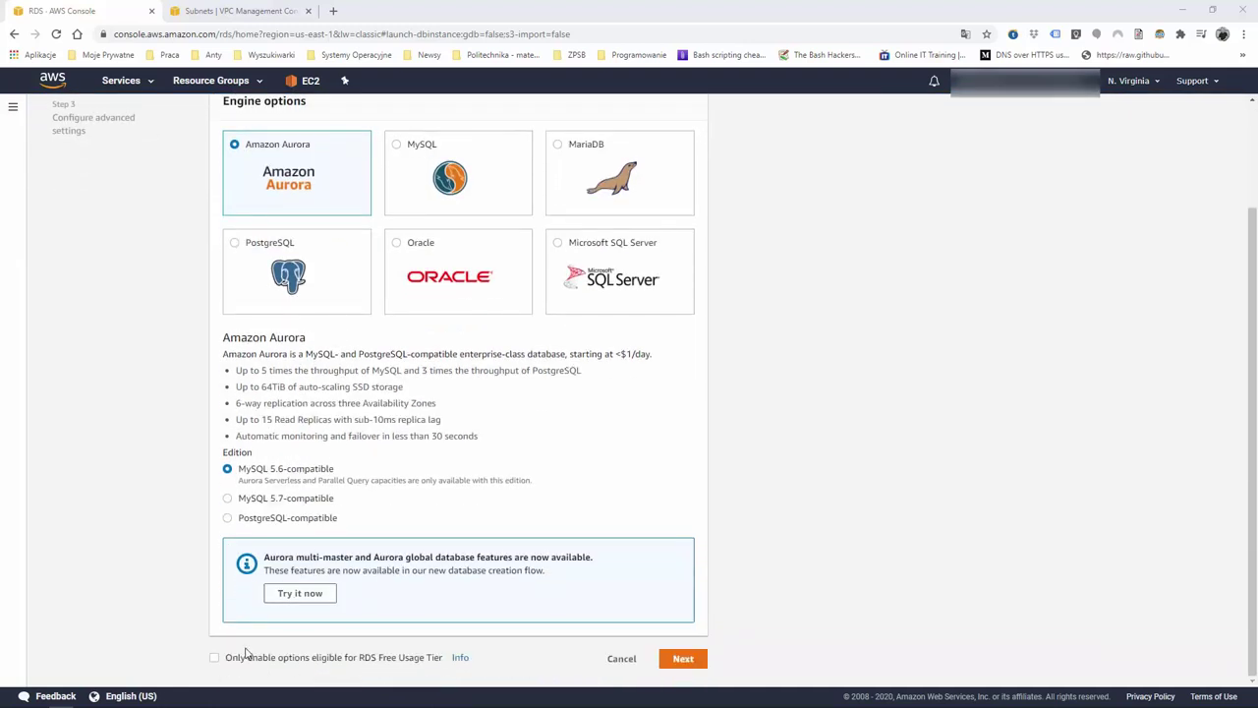
click(214, 657)
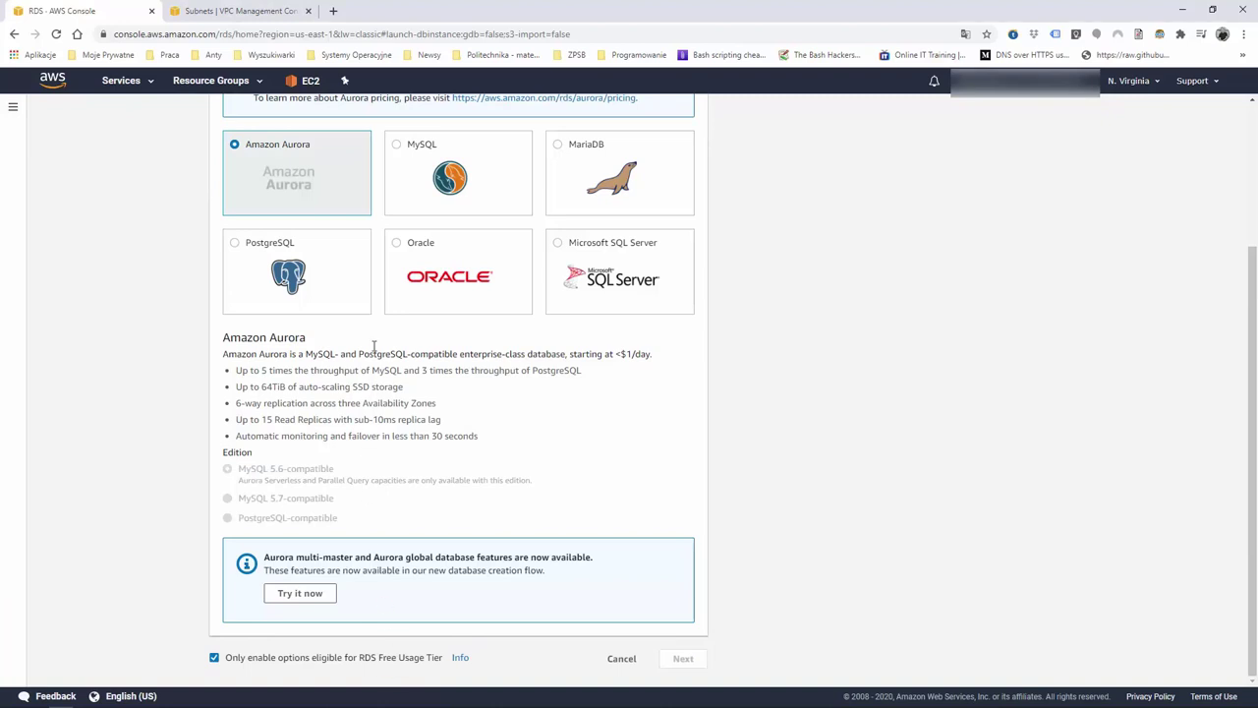
click(414, 147)
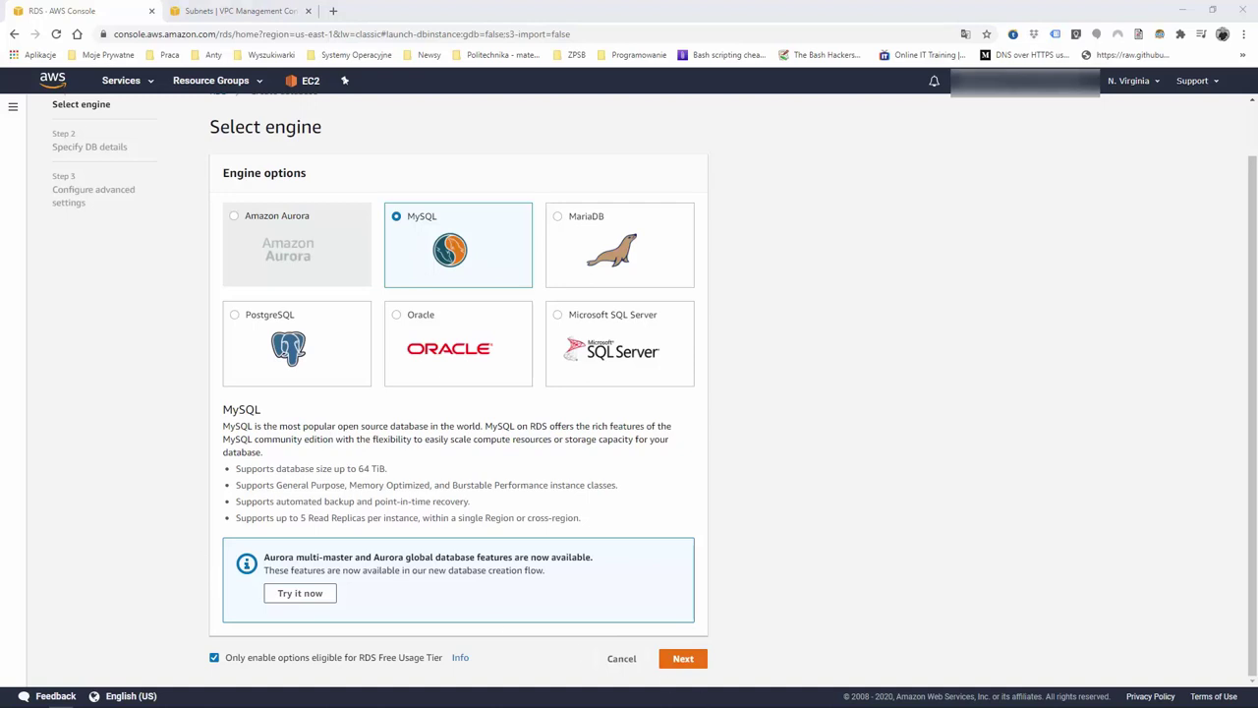
click(685, 658)
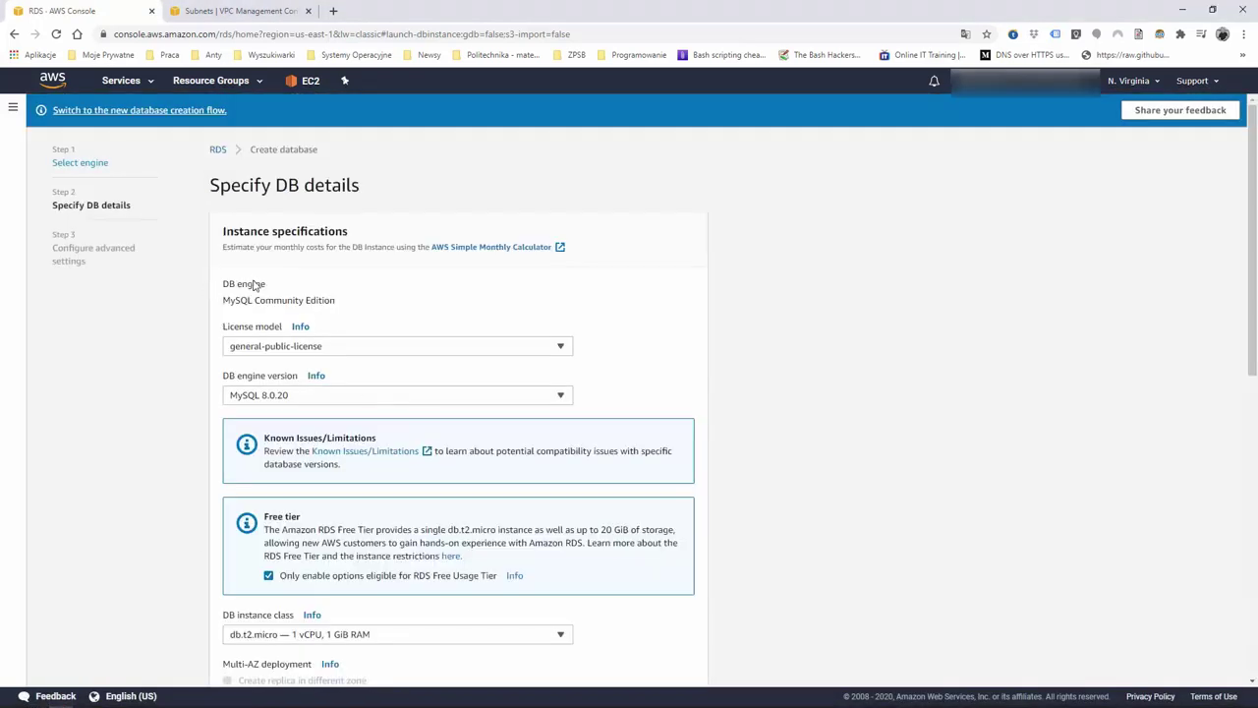
click(401, 351)
click(401, 352)
click(424, 403)
click(424, 403)
scroll(174, 359, down, 2)
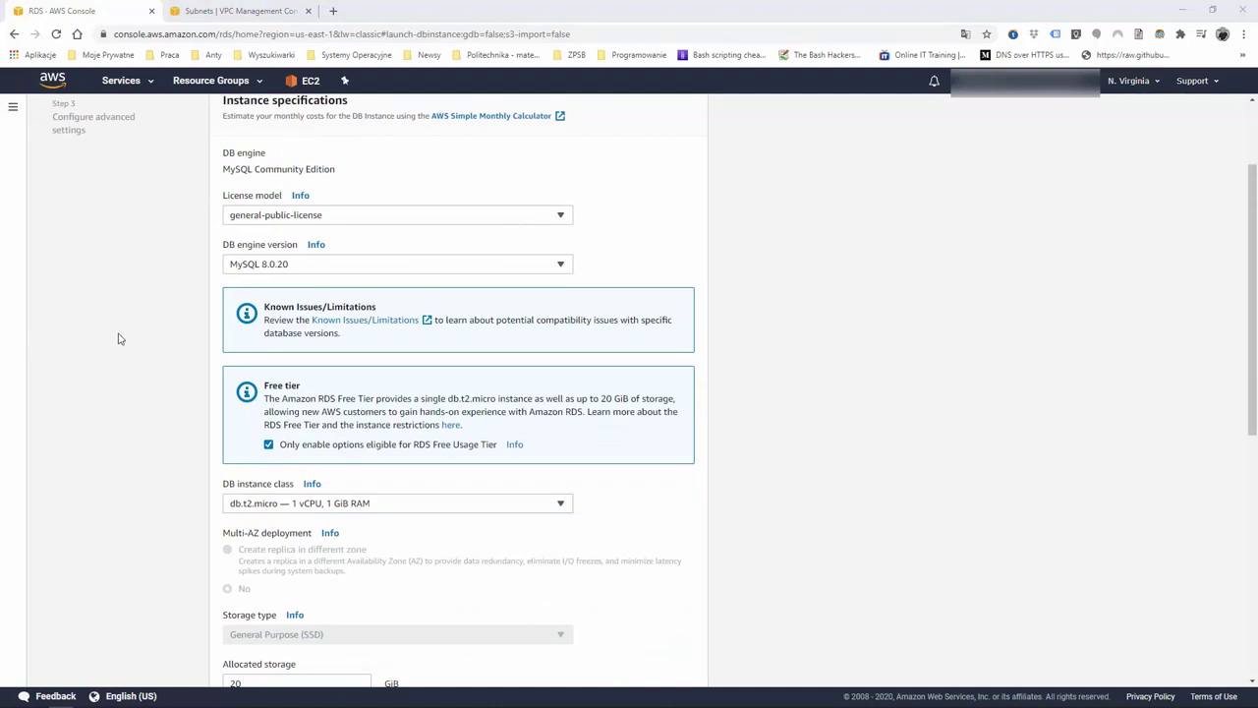
scroll(167, 443, down, 2)
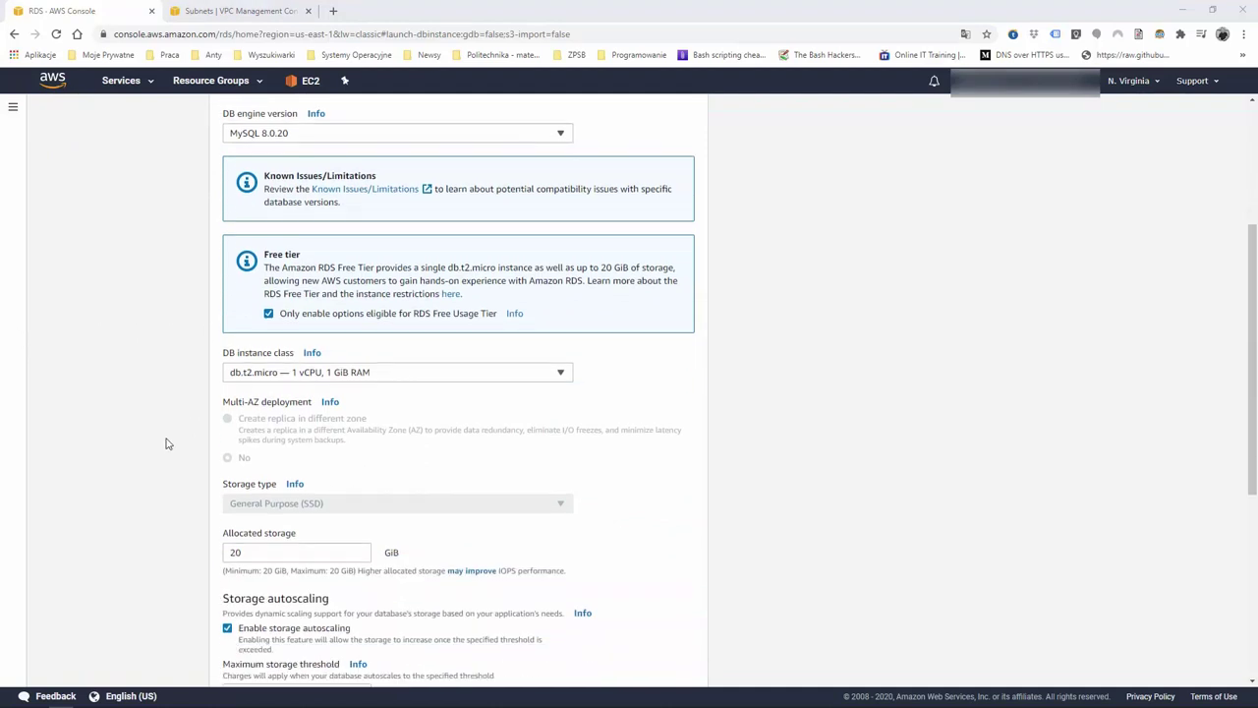
click(433, 379)
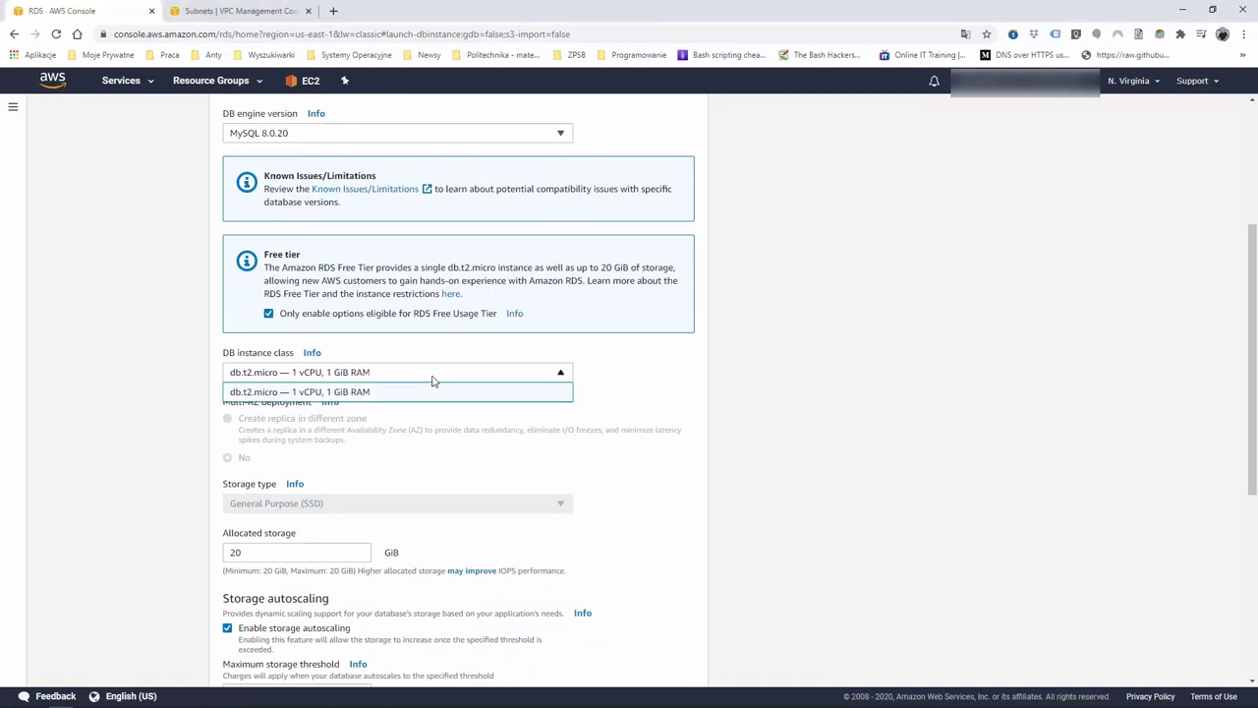
click(433, 379)
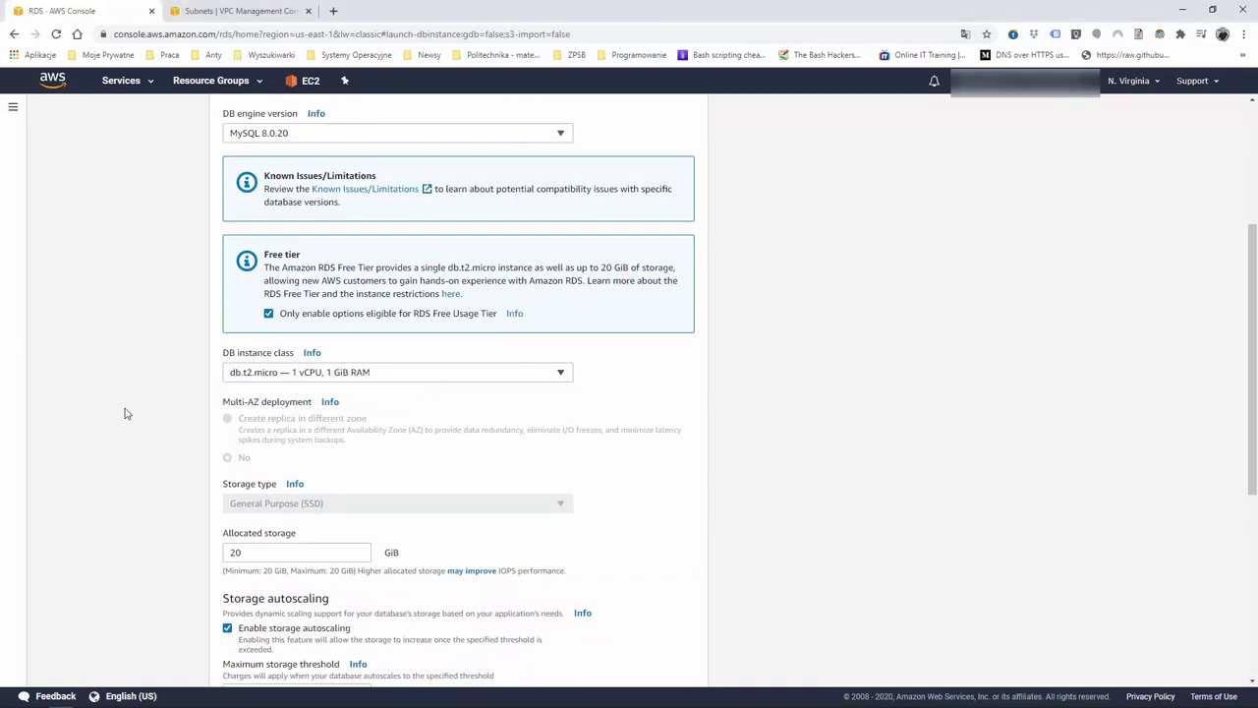
scroll(125, 413, down, 2)
scroll(125, 413, down, 1)
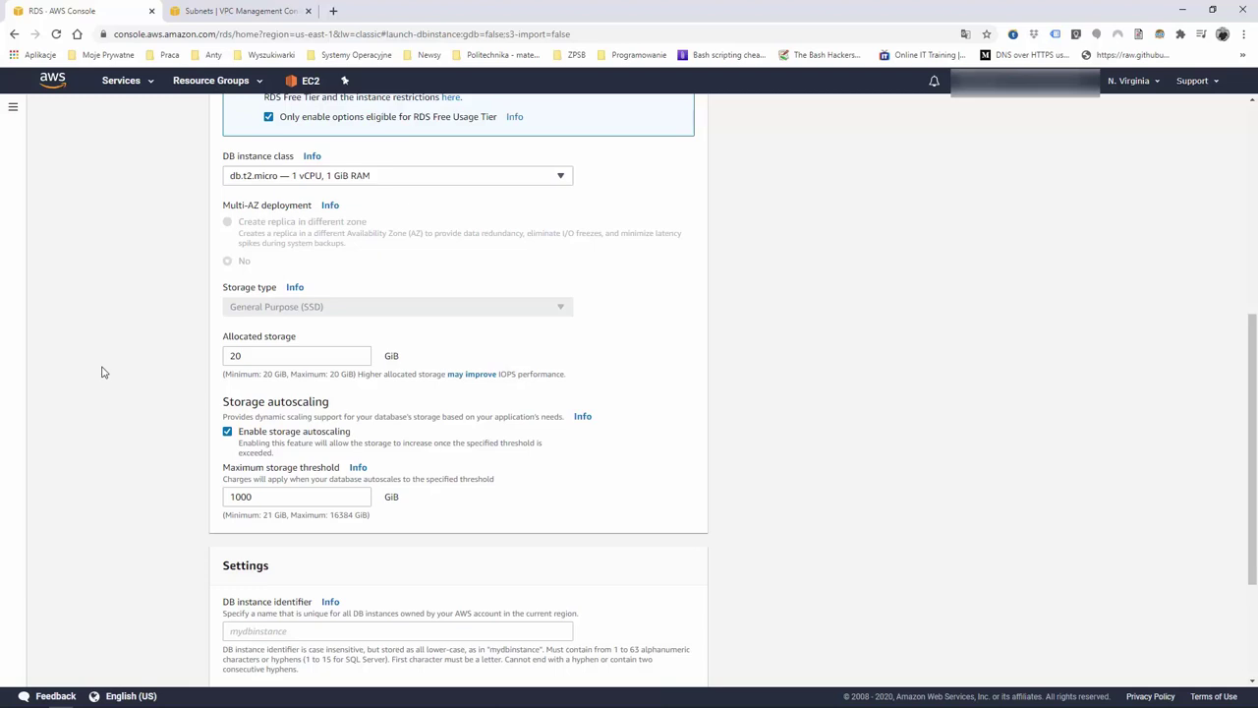
scroll(96, 374, down, 3)
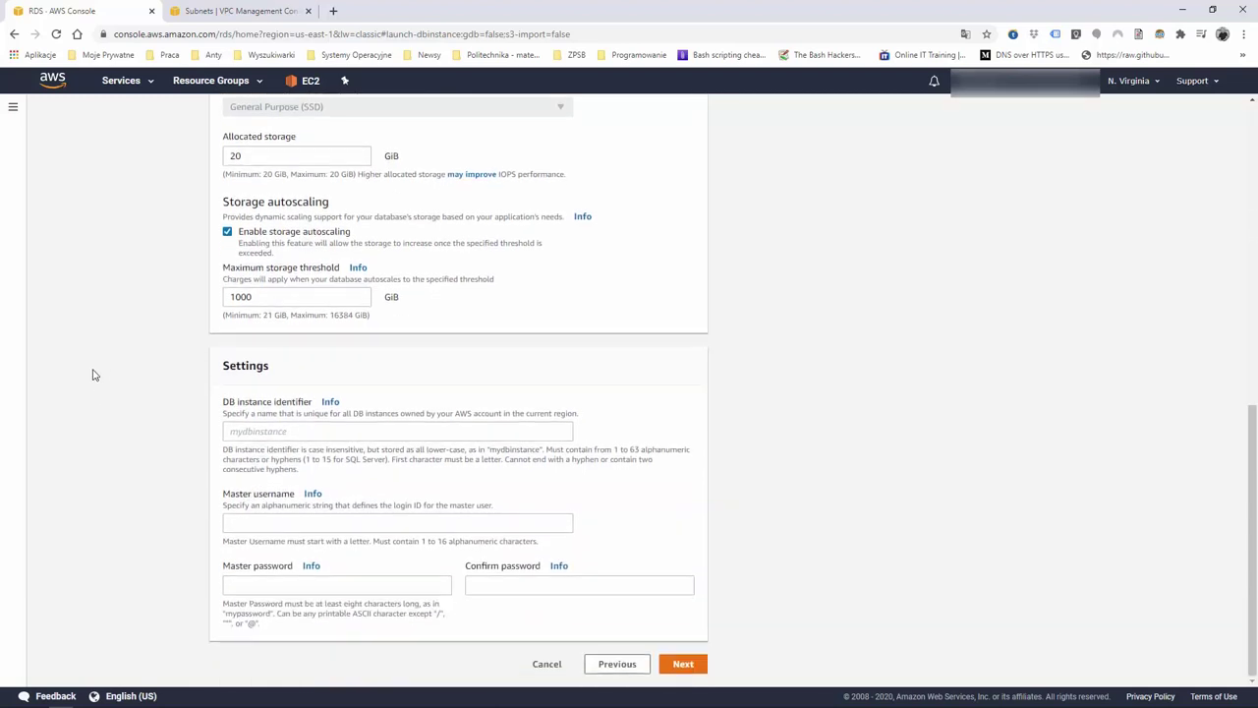
scroll(94, 375, up, 15)
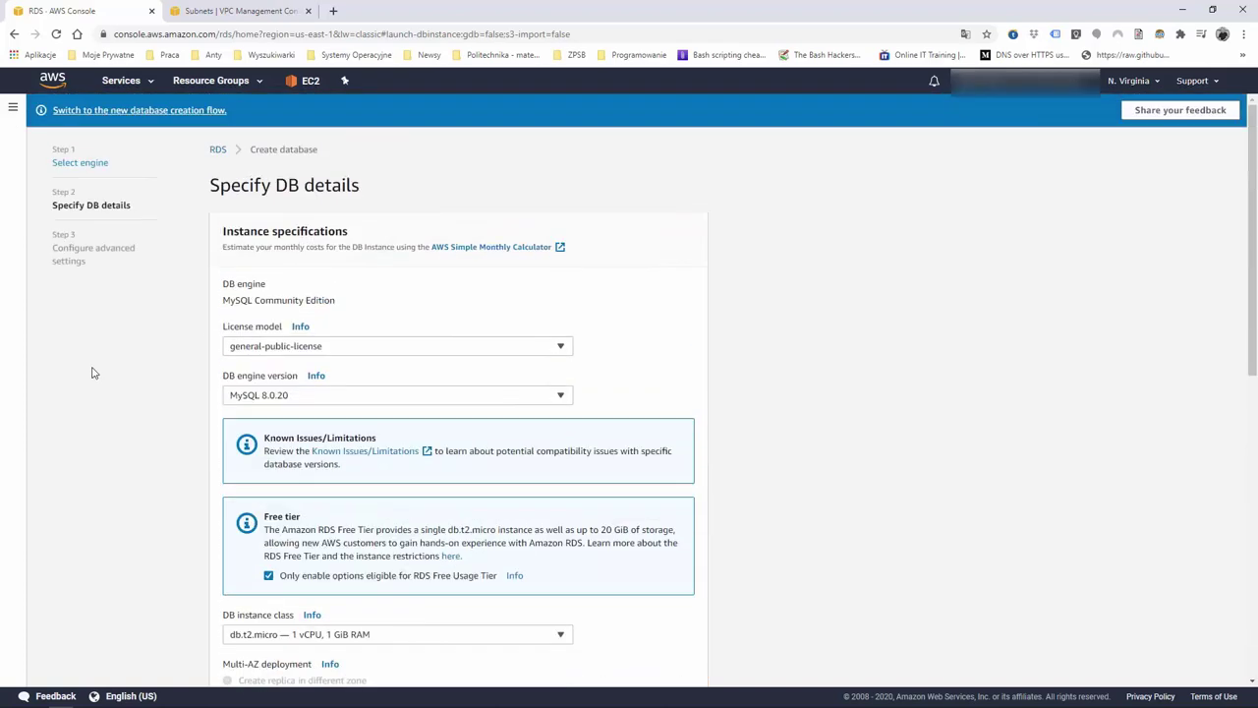
scroll(93, 373, down, 15)
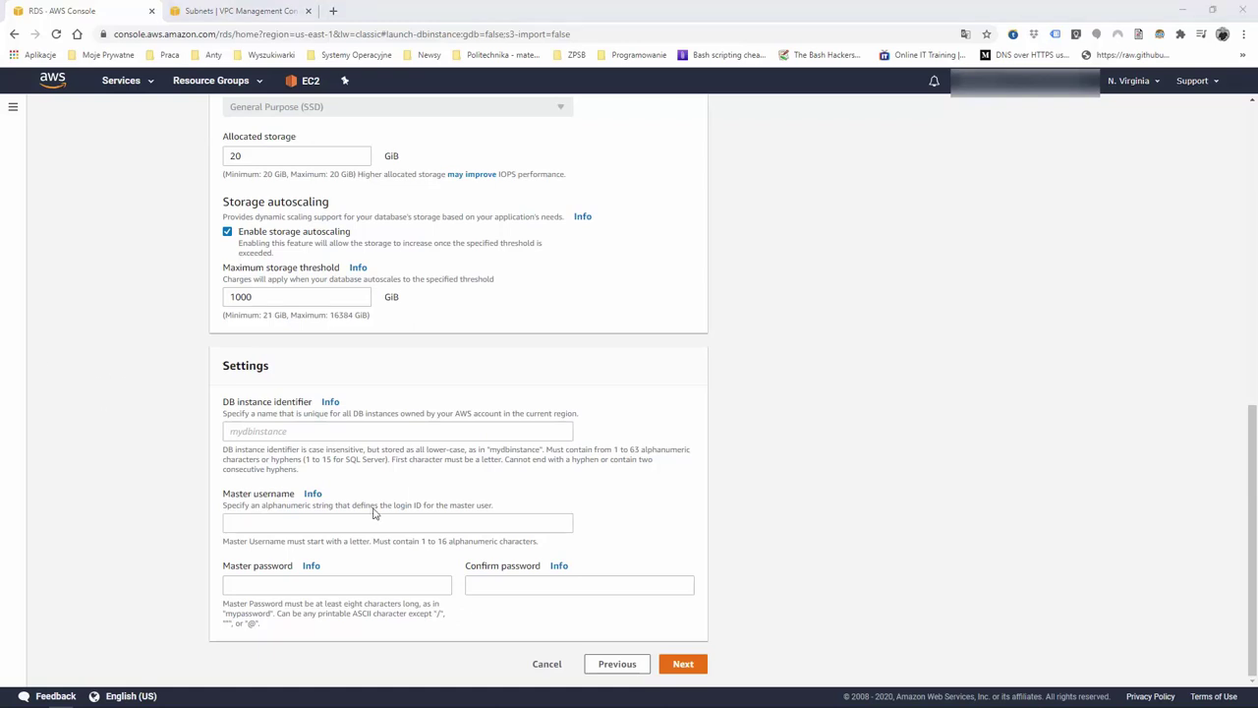
Enter essentialsdb as the DB instance identifier and admin as the master username
click(293, 428)
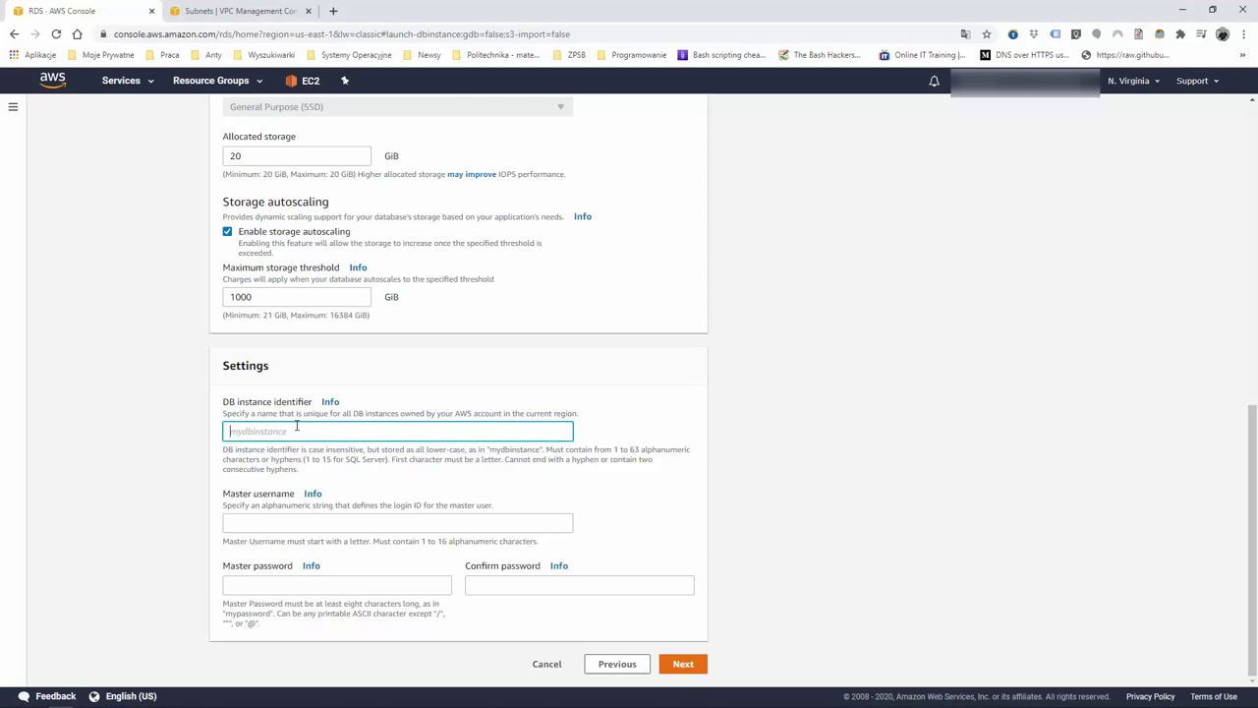
text(essentialsdb)
click(295, 521)
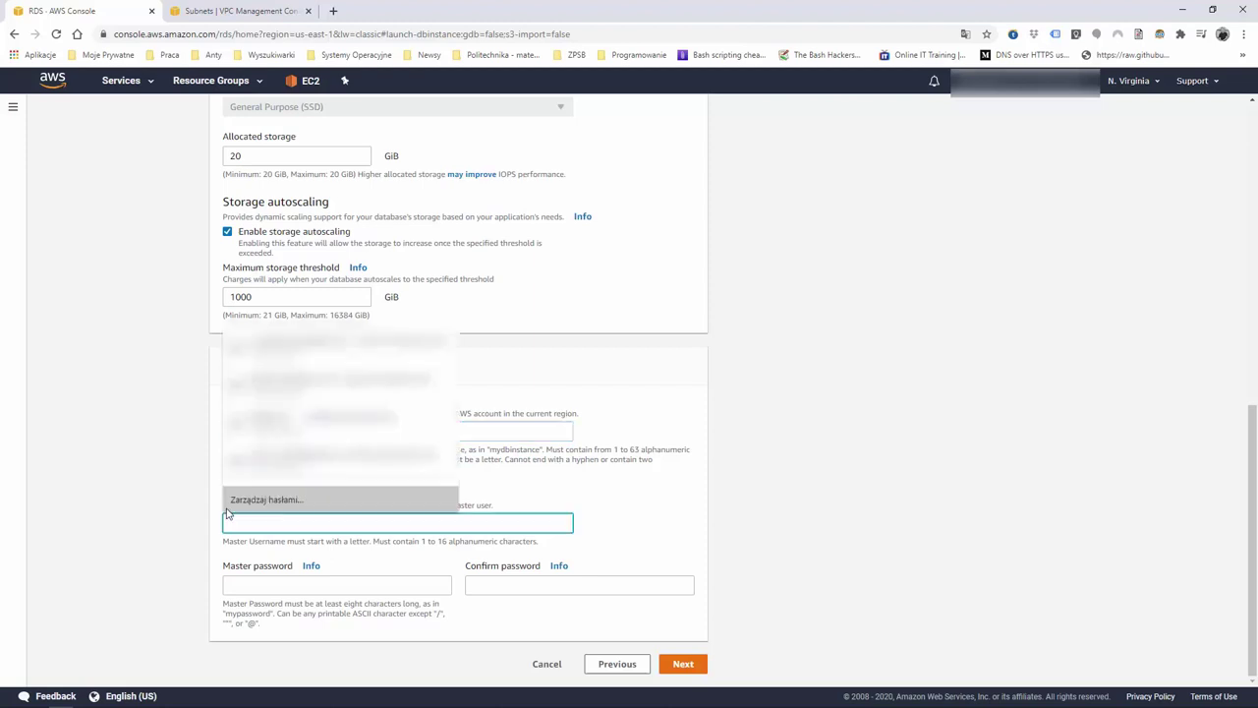
click(167, 509)
click(271, 527)
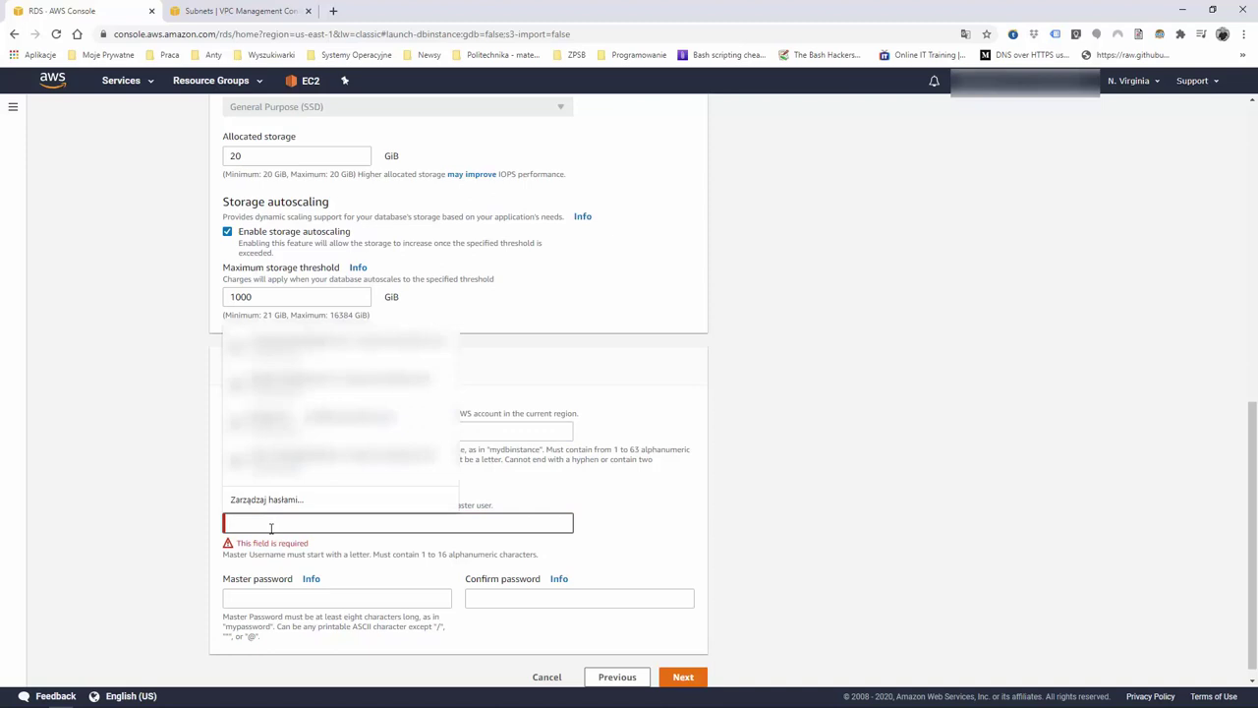
text(admin)
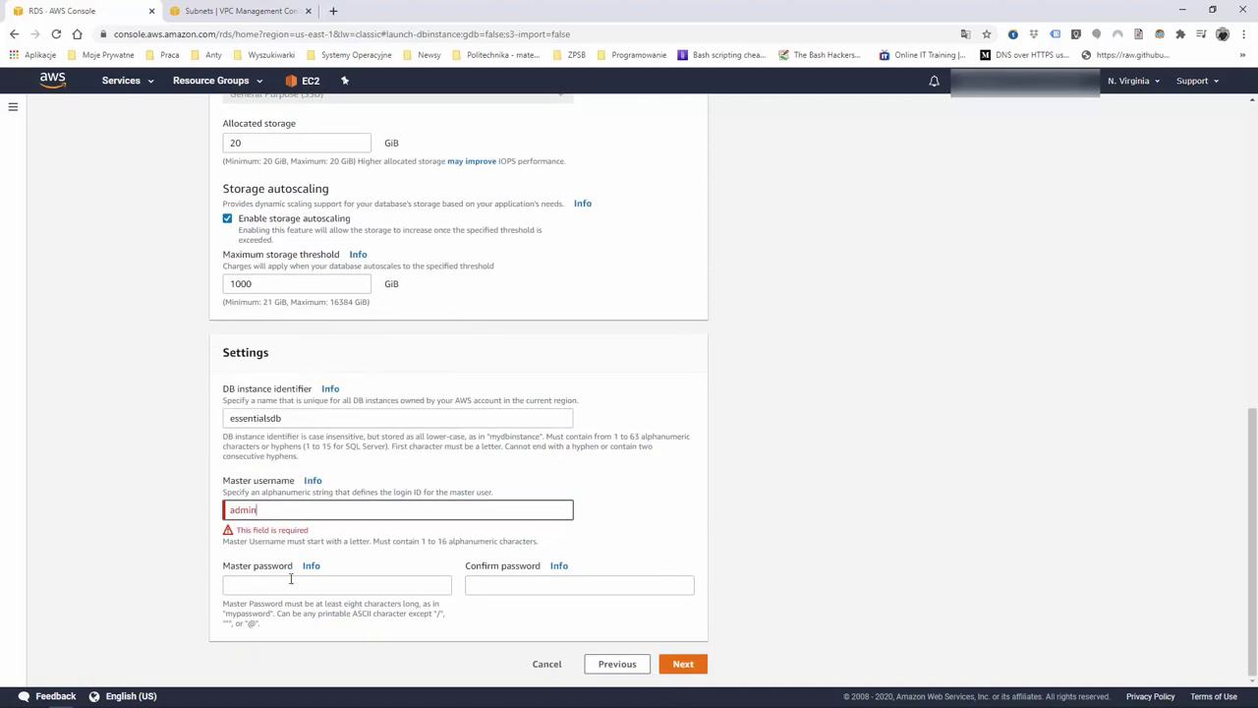
Enter and confirm the master password, then advance to the advanced settings
click(291, 584)
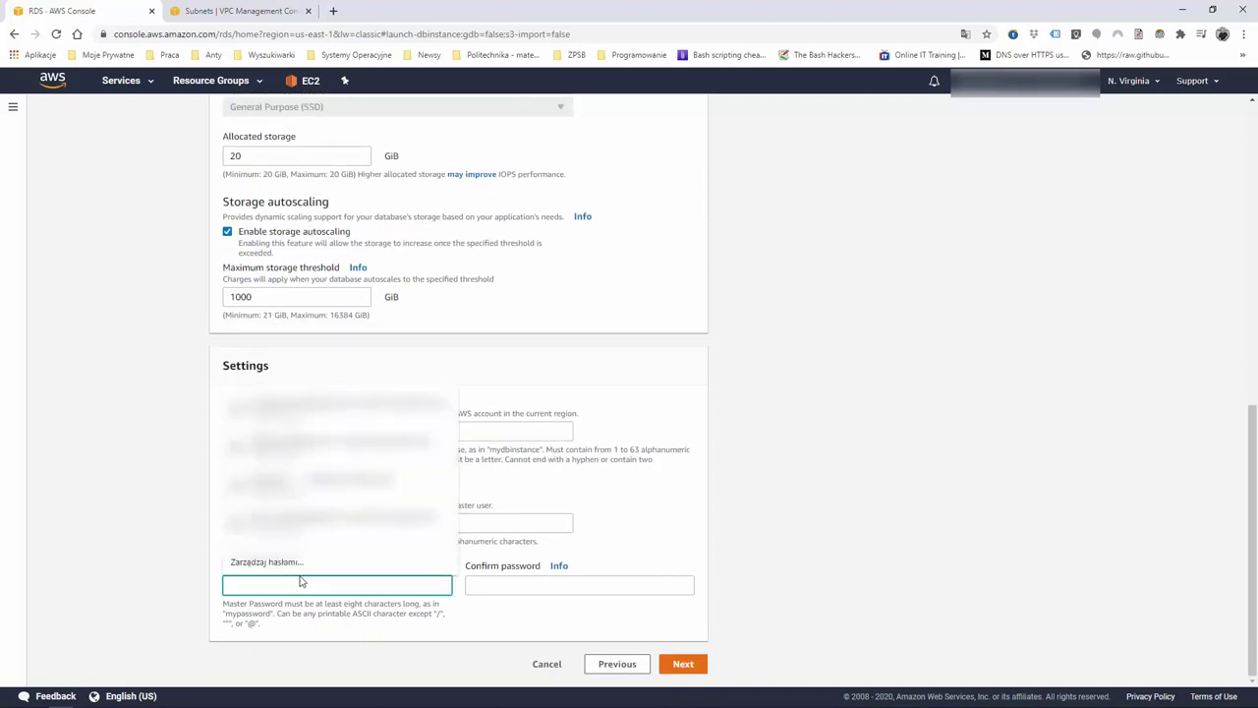
text(admin12345)
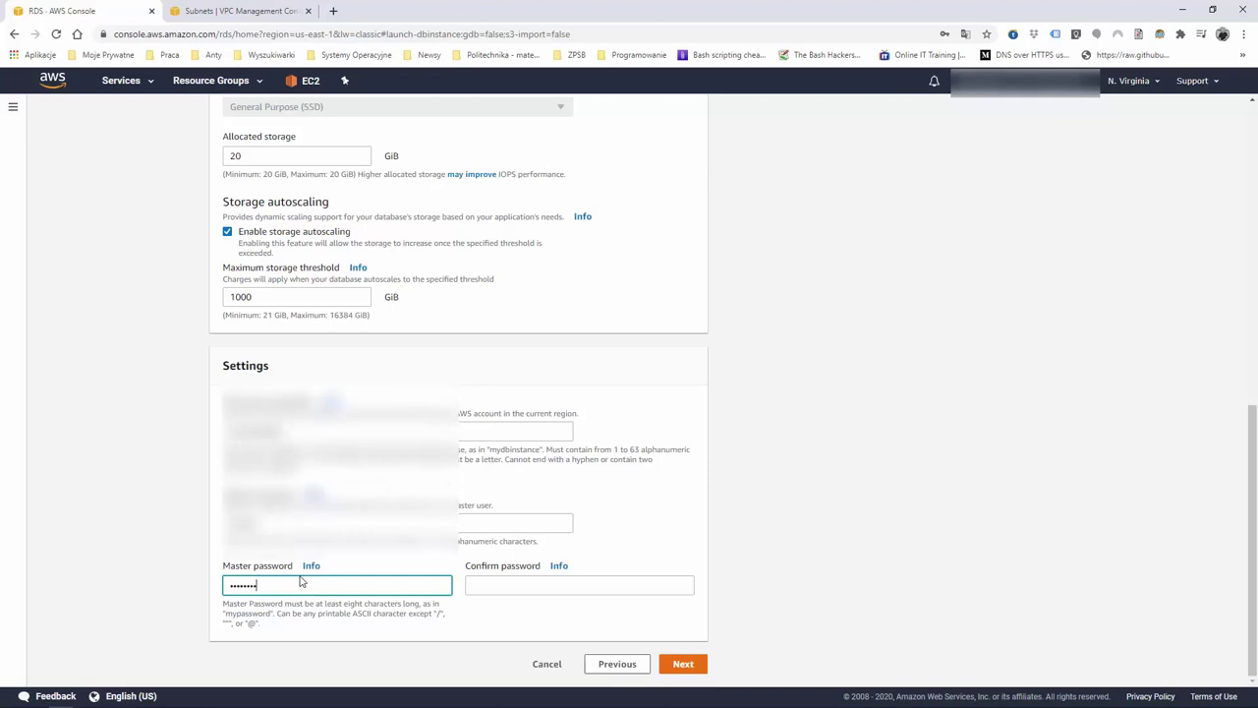
click(491, 587)
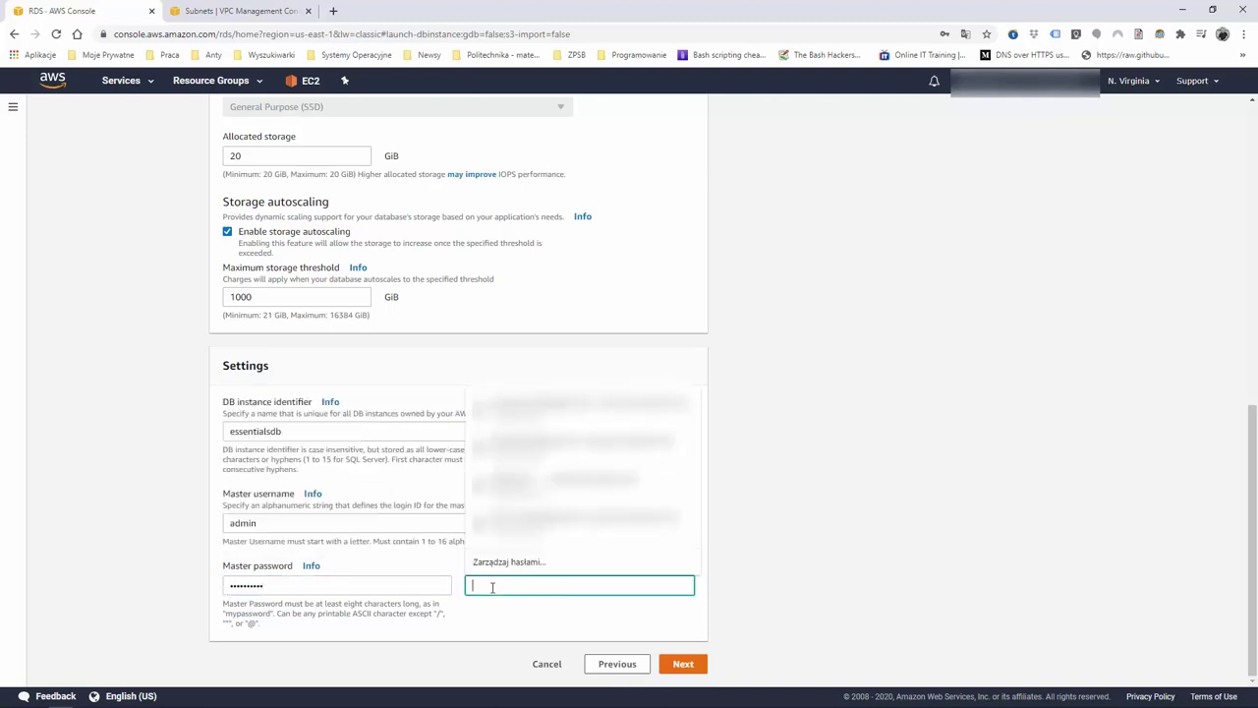
text(admin12)
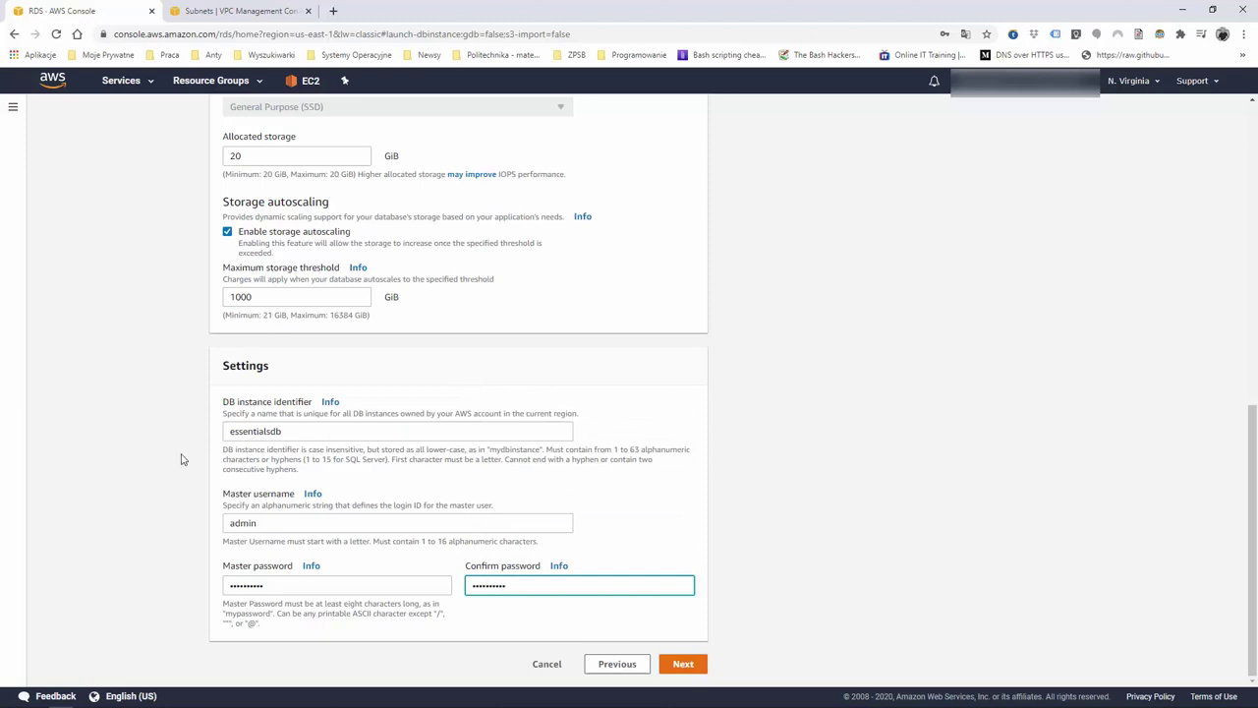
key(alt+Tab)
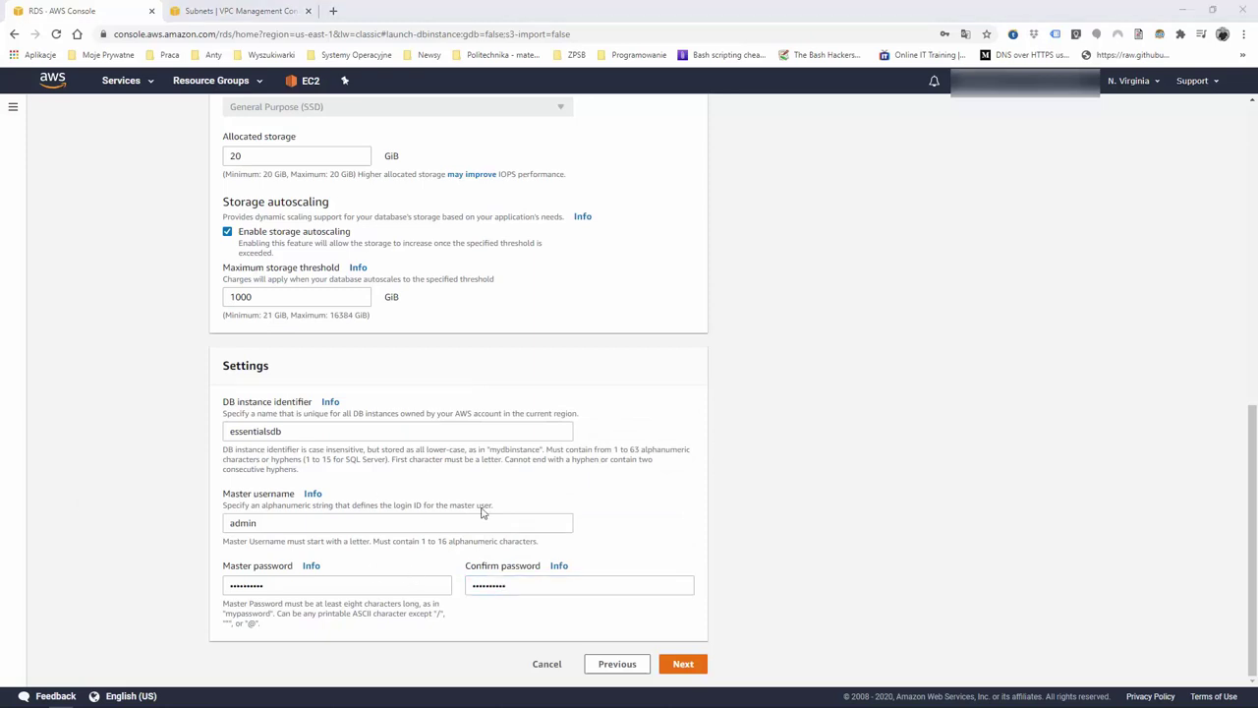
click(684, 665)
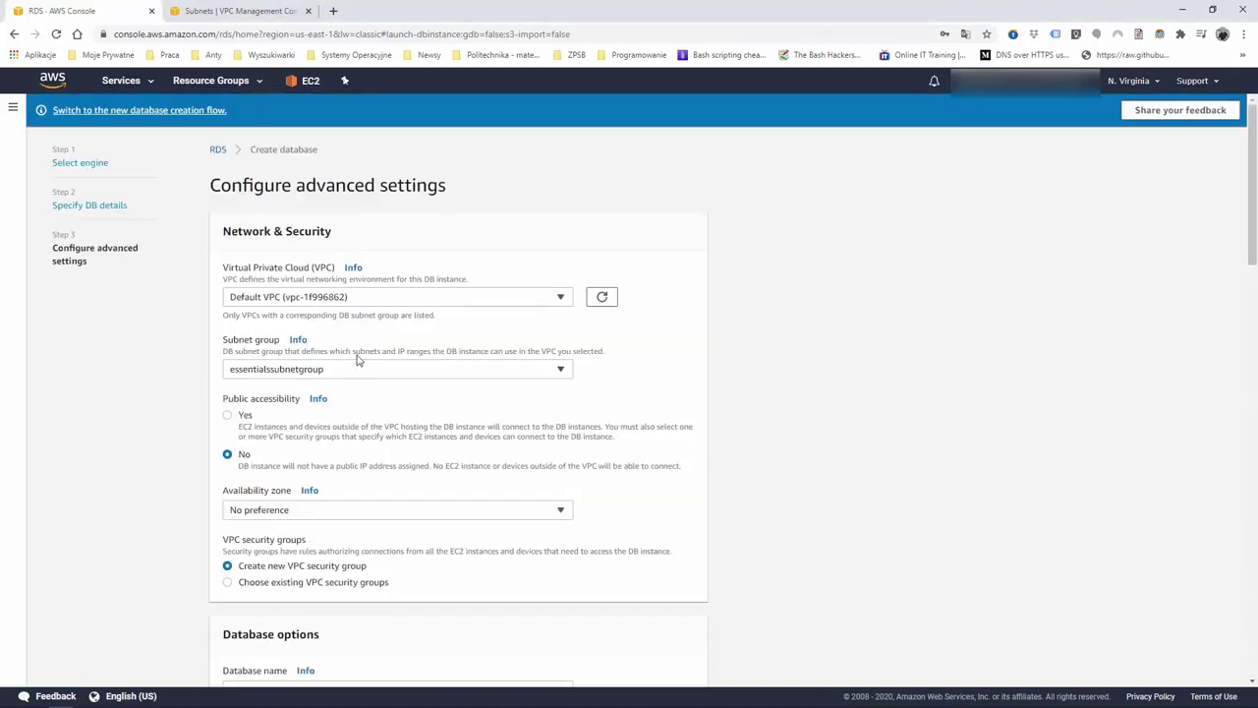
click(518, 296)
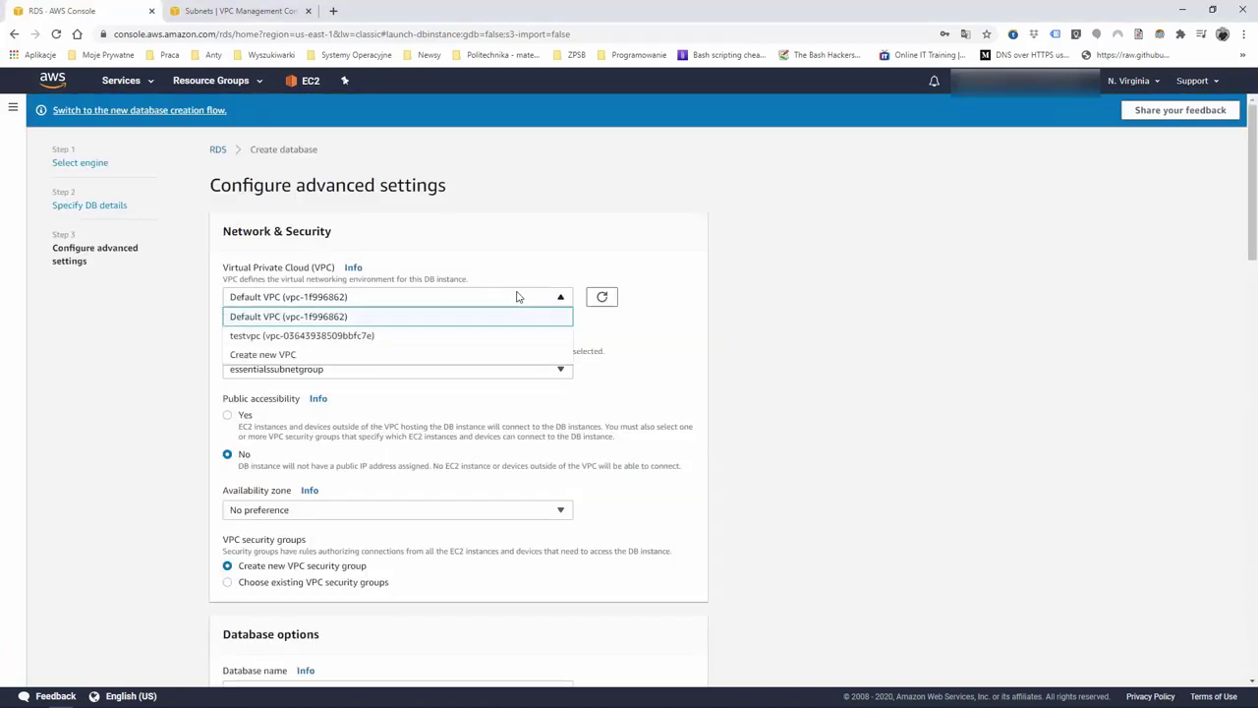
click(518, 296)
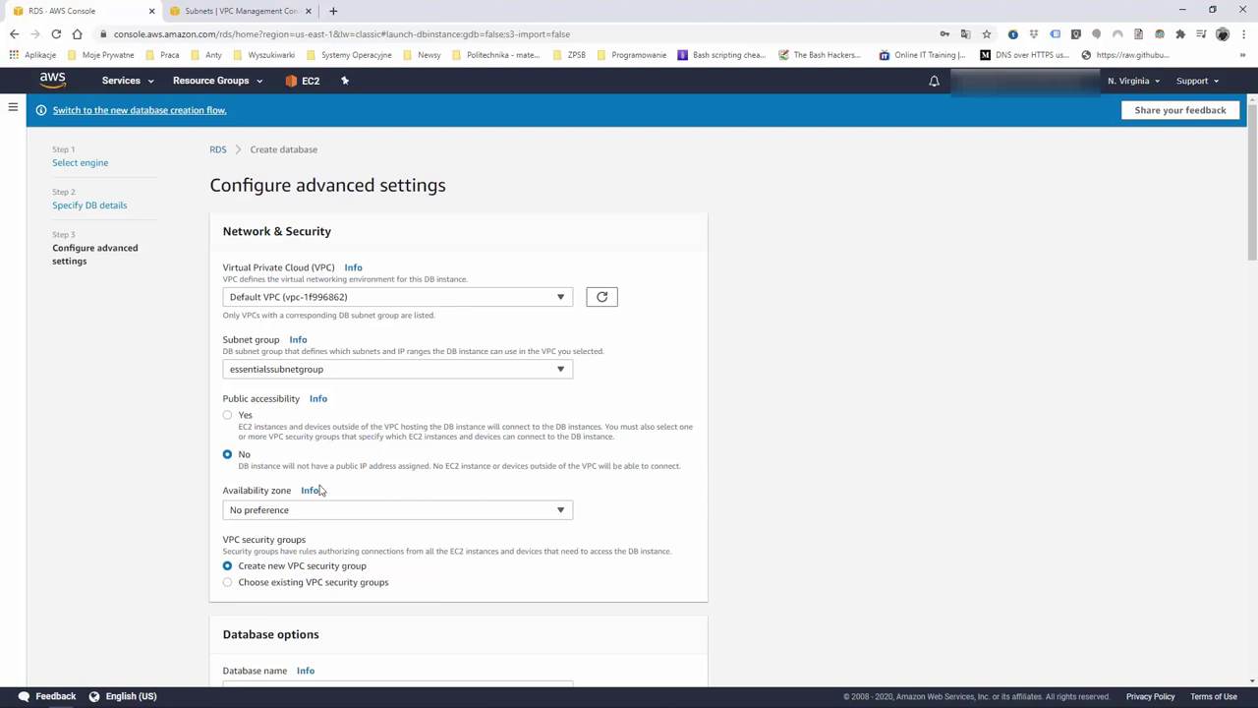
scroll(190, 493, down, 1)
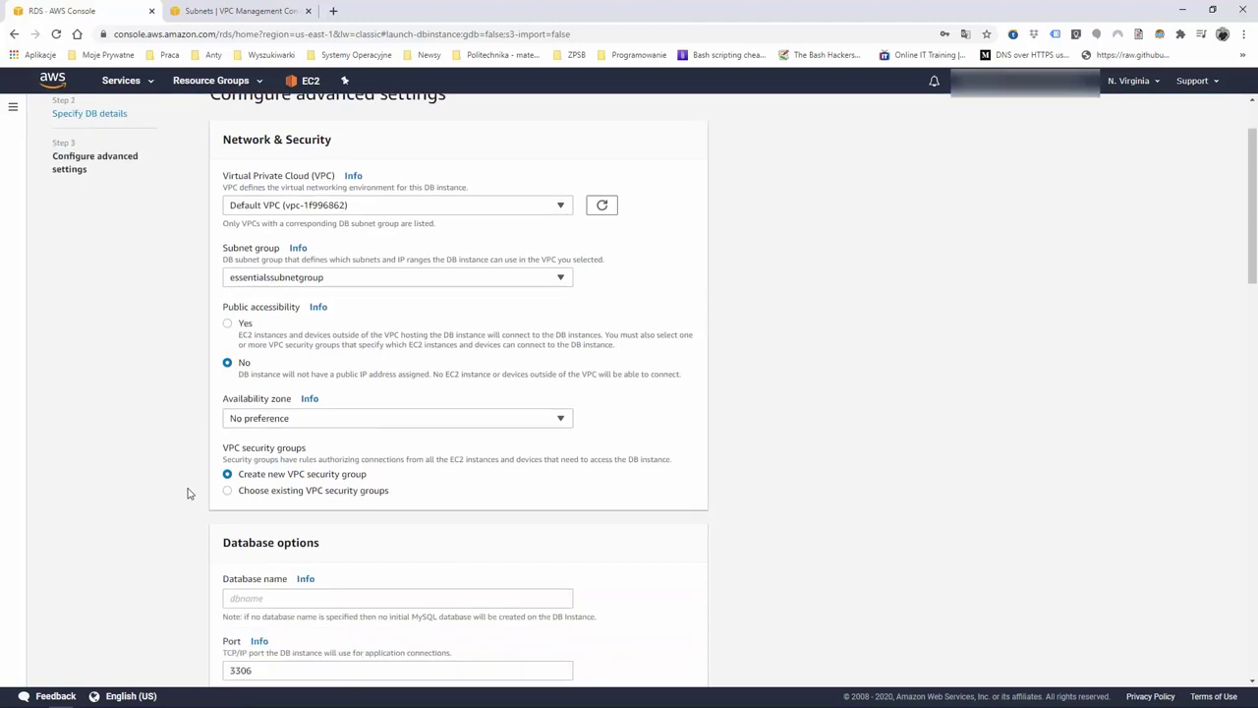
scroll(190, 493, up, 1)
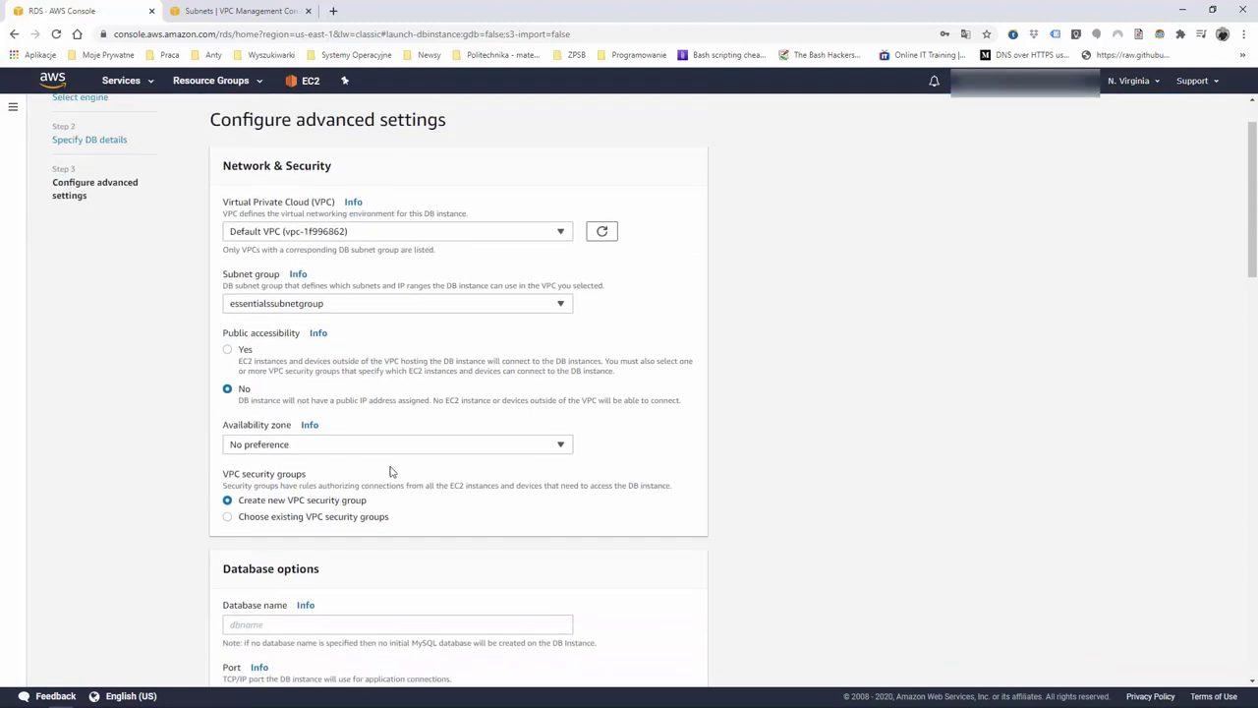
click(560, 446)
click(562, 446)
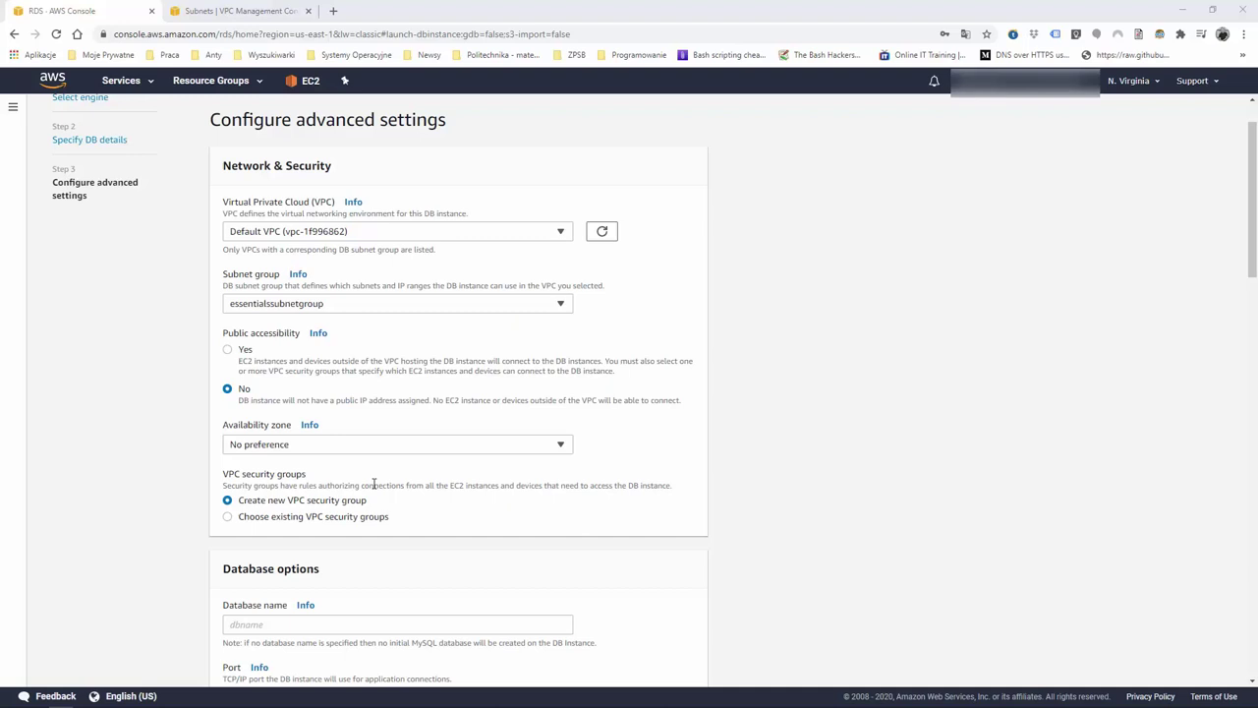
scroll(374, 484, down, 3)
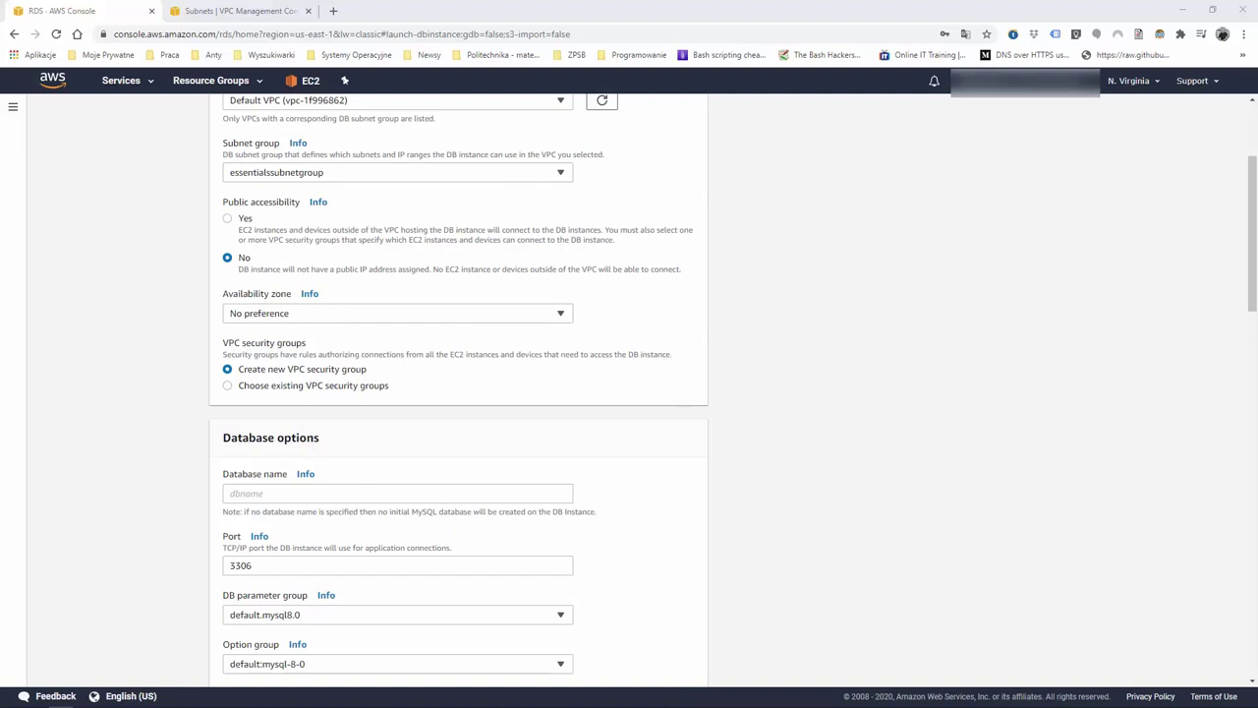
Switch to existing VPC security groups and add launch-wizard-1 alongside default
click(298, 385)
click(338, 407)
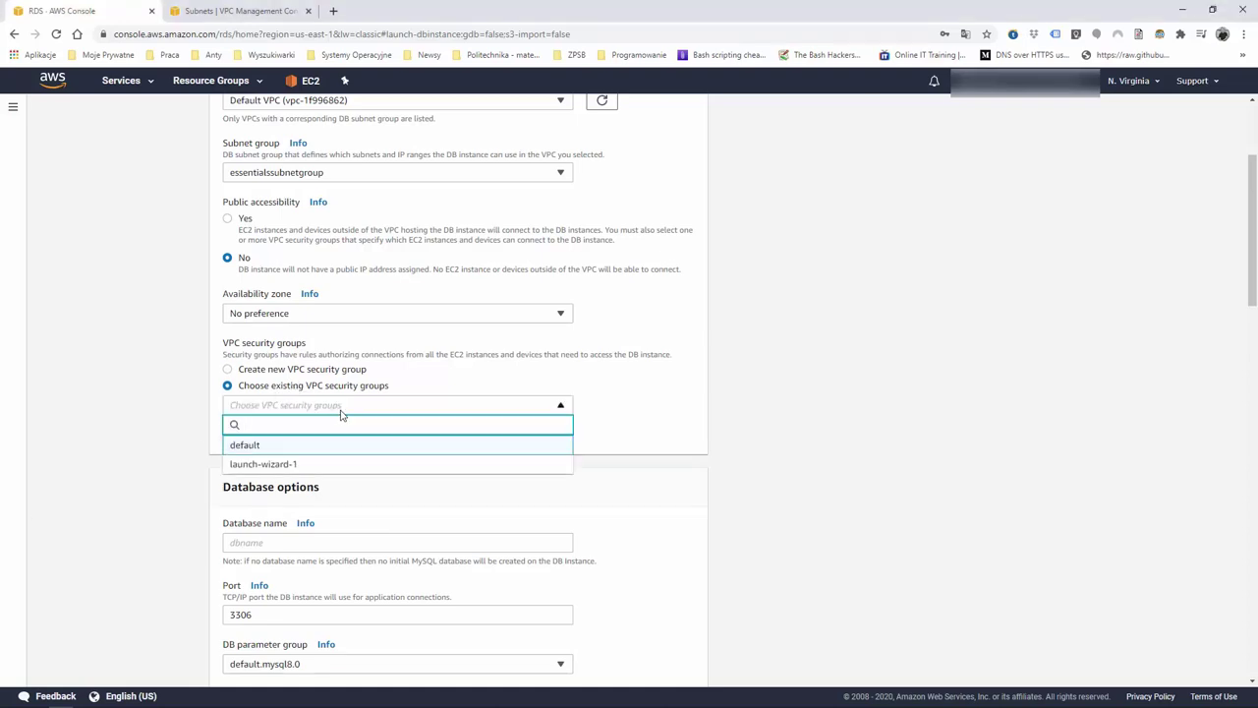
click(341, 411)
click(346, 409)
click(320, 393)
click(316, 372)
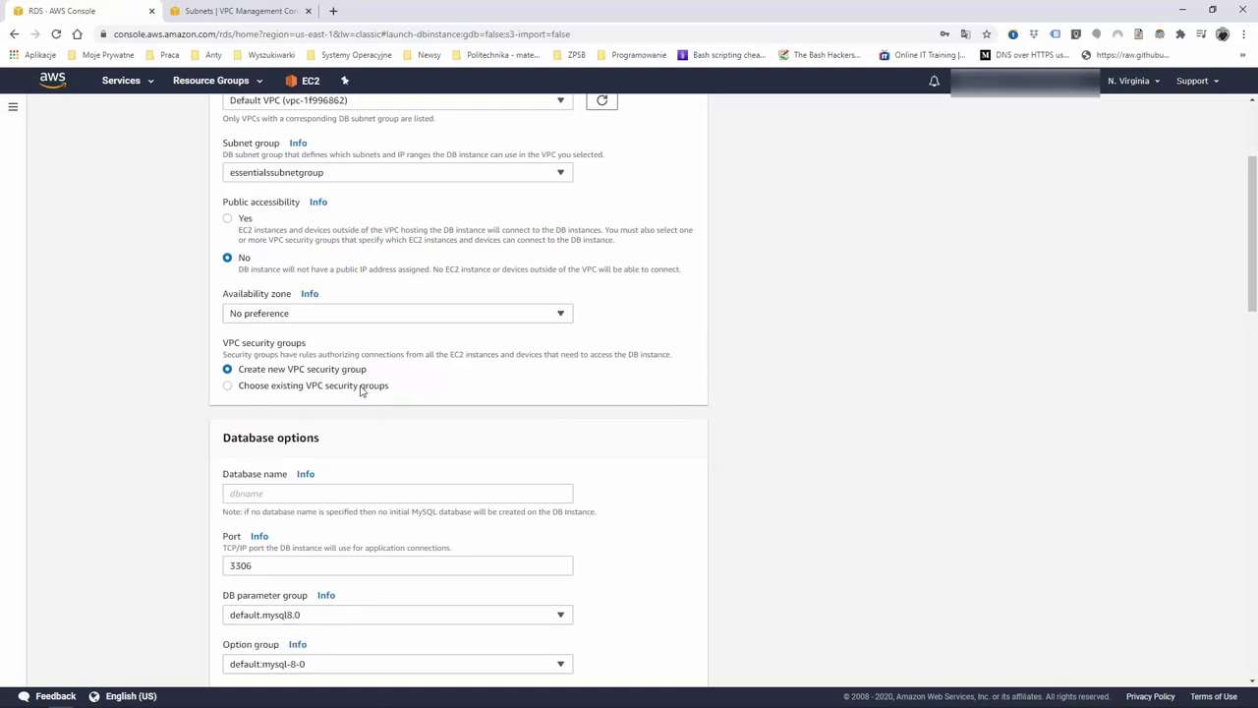
click(320, 387)
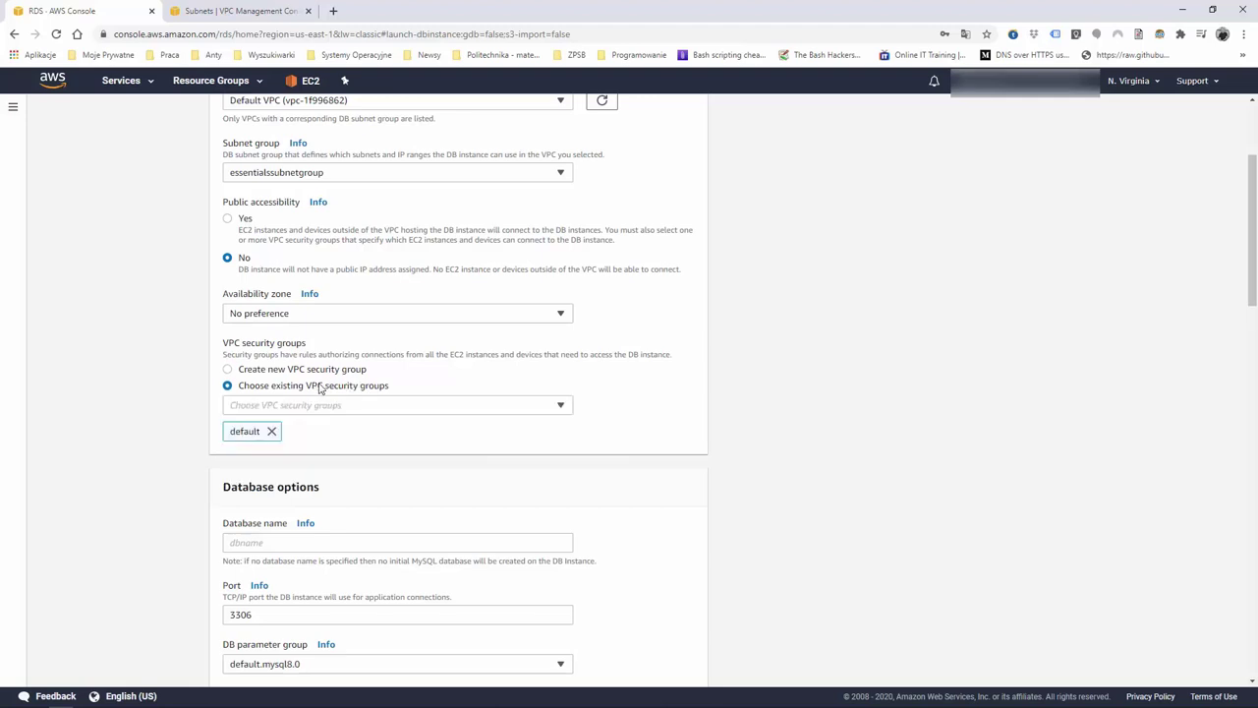
click(349, 408)
click(309, 464)
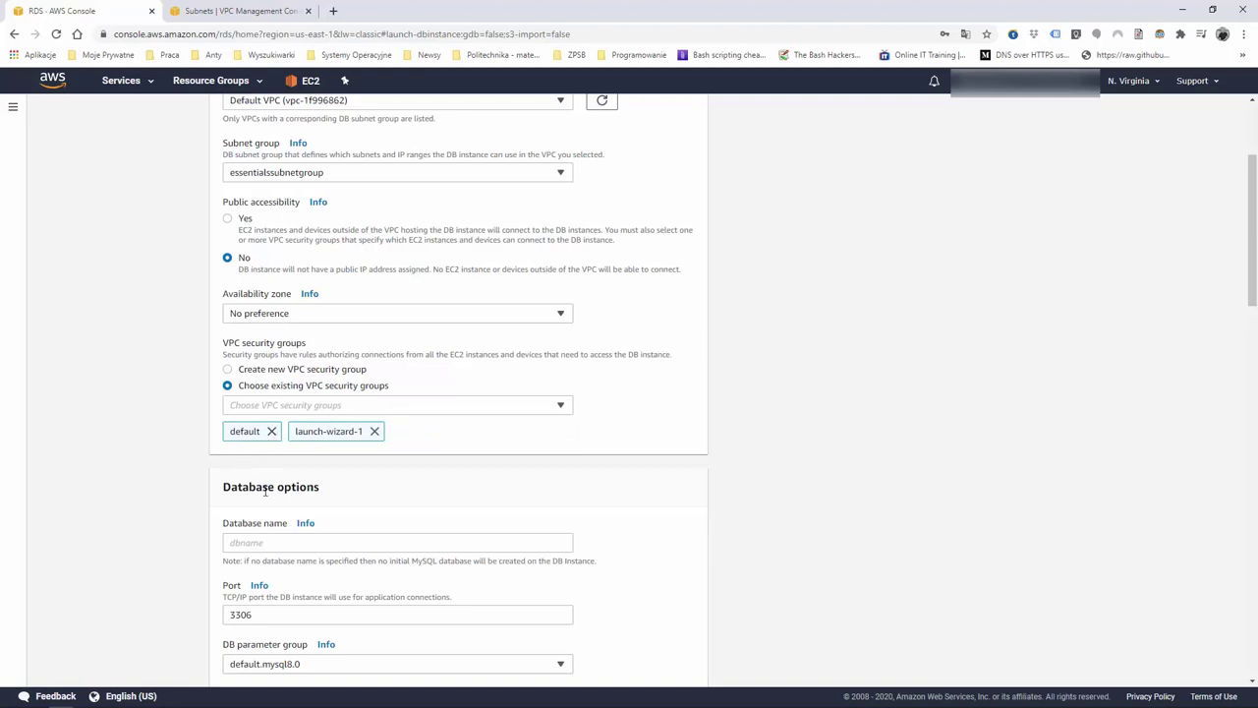
scroll(413, 492, down, 2)
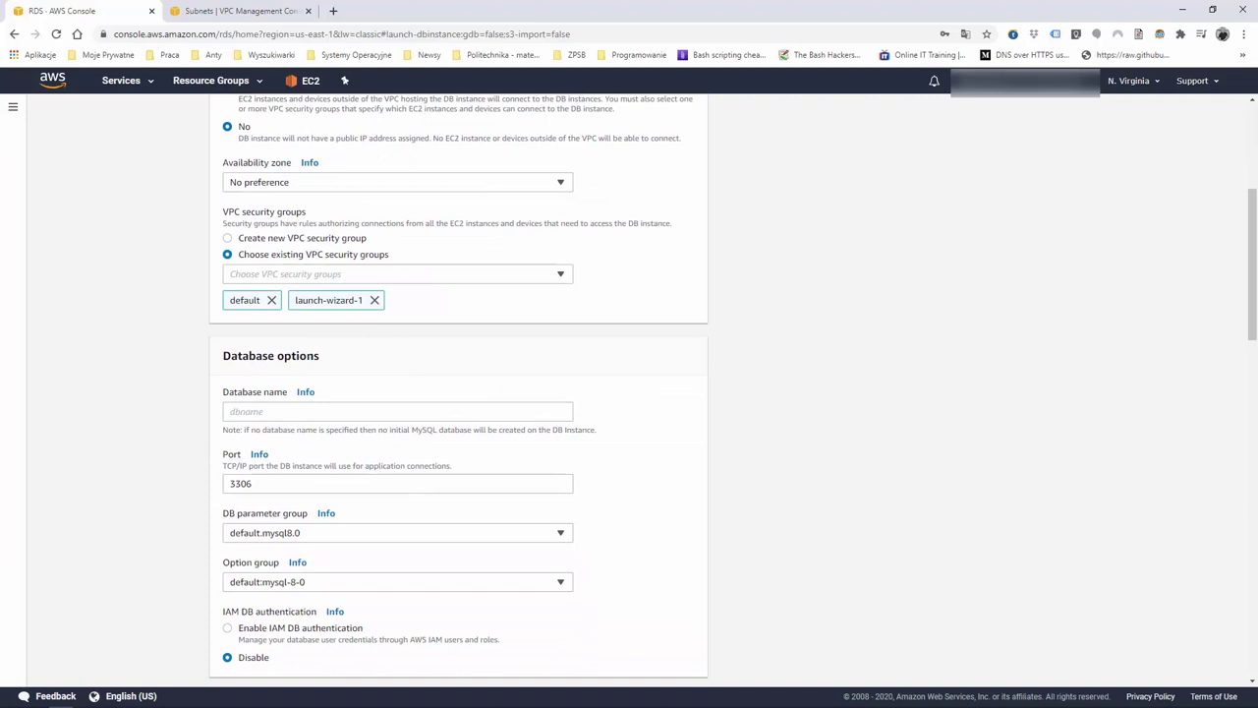
Enter test as the initial database name and bring up the Backup retention period choices
click(280, 413)
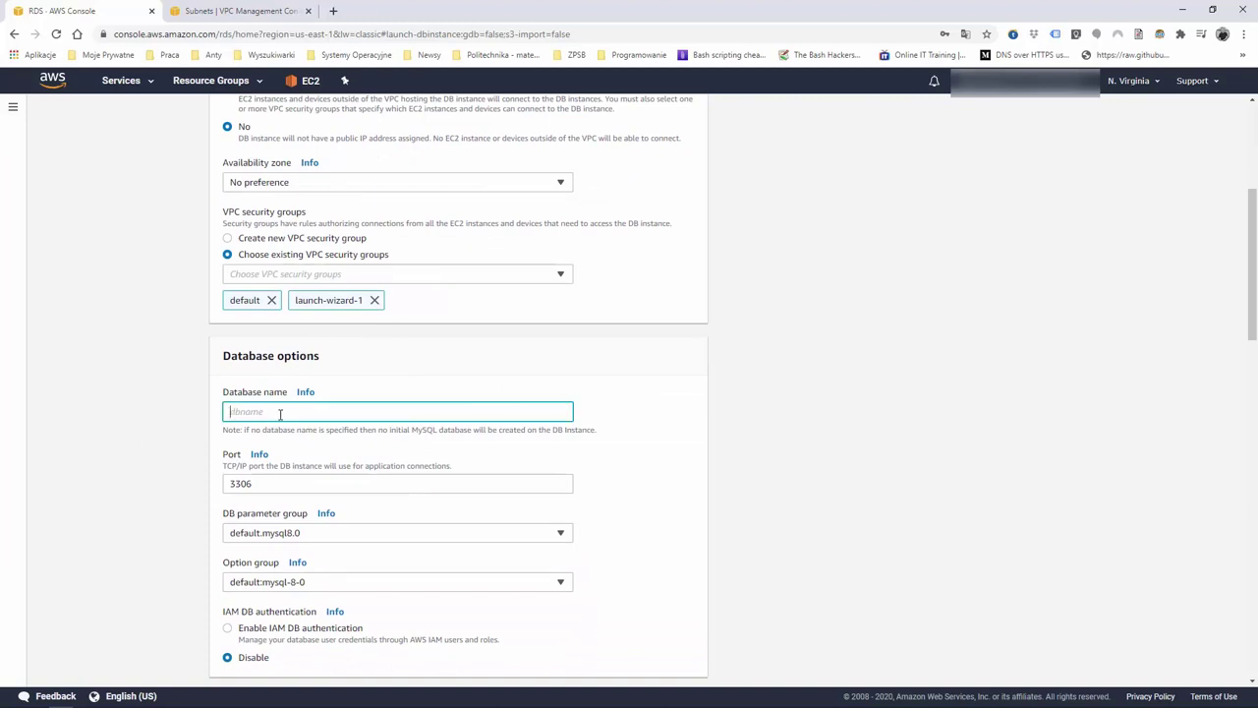
text(test)
scroll(402, 384, down, 1)
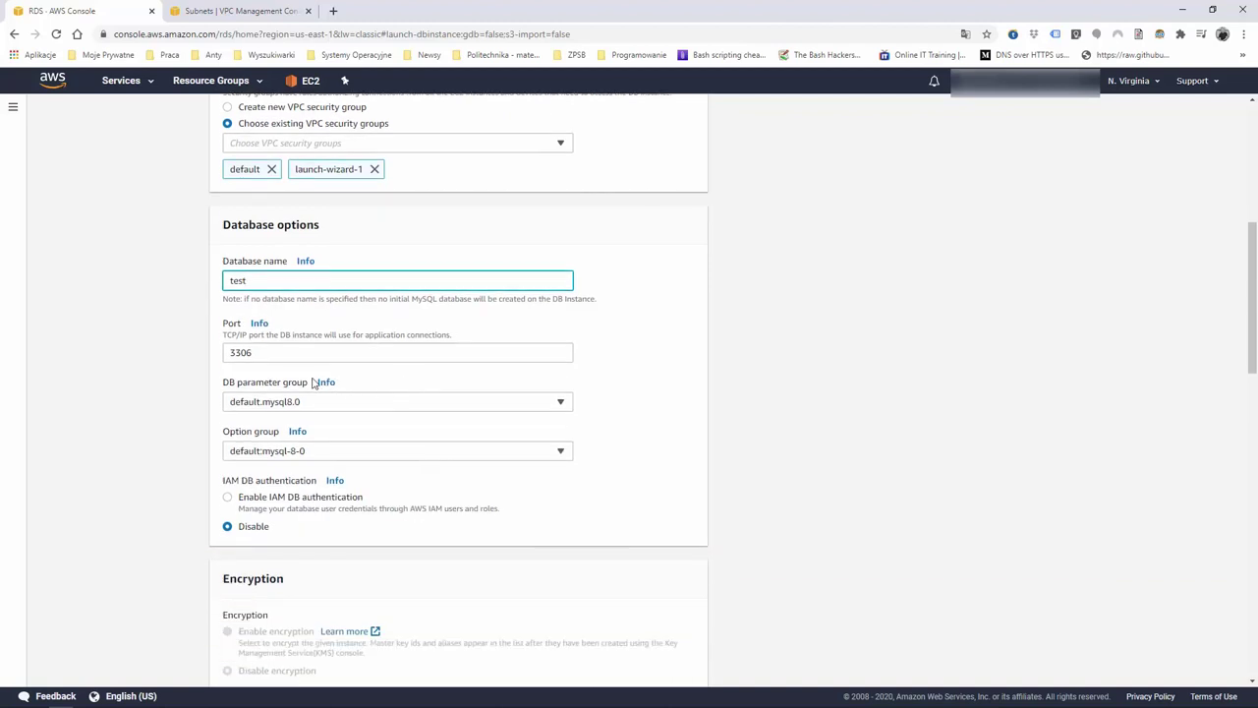
scroll(312, 383, down, 1)
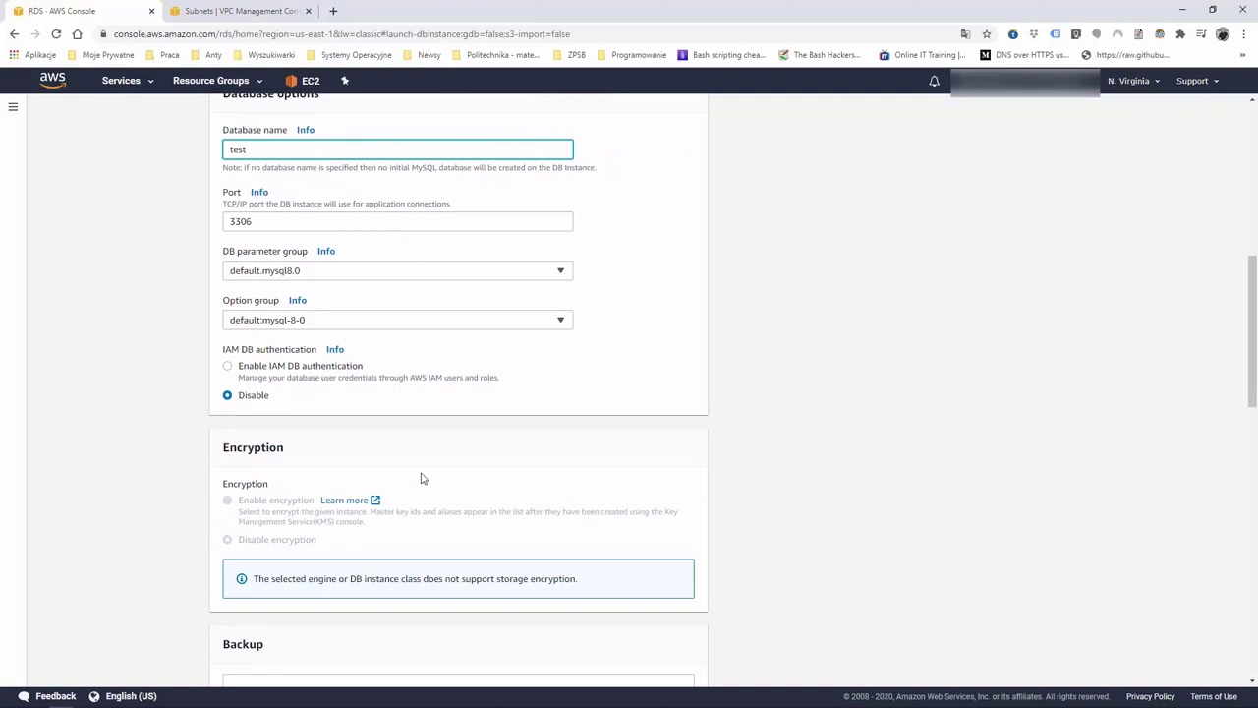
scroll(423, 478, down, 1)
scroll(421, 478, down, 1)
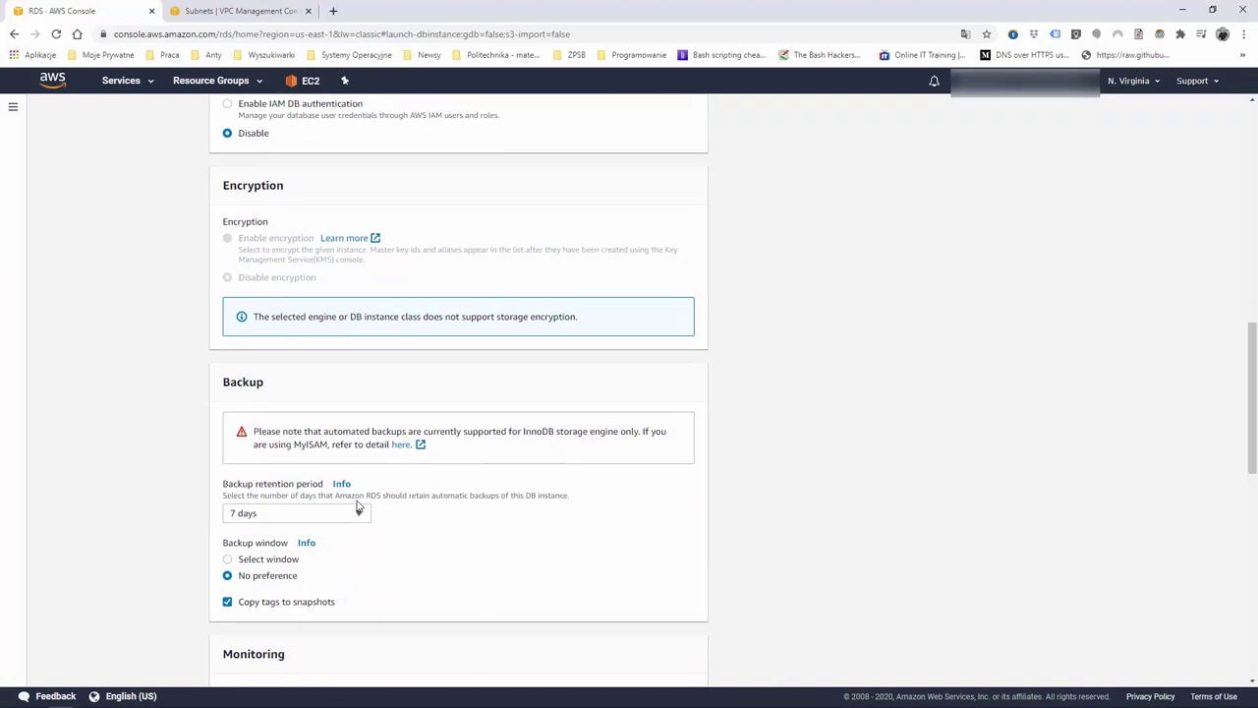
click(359, 513)
scroll(286, 438, up, 4)
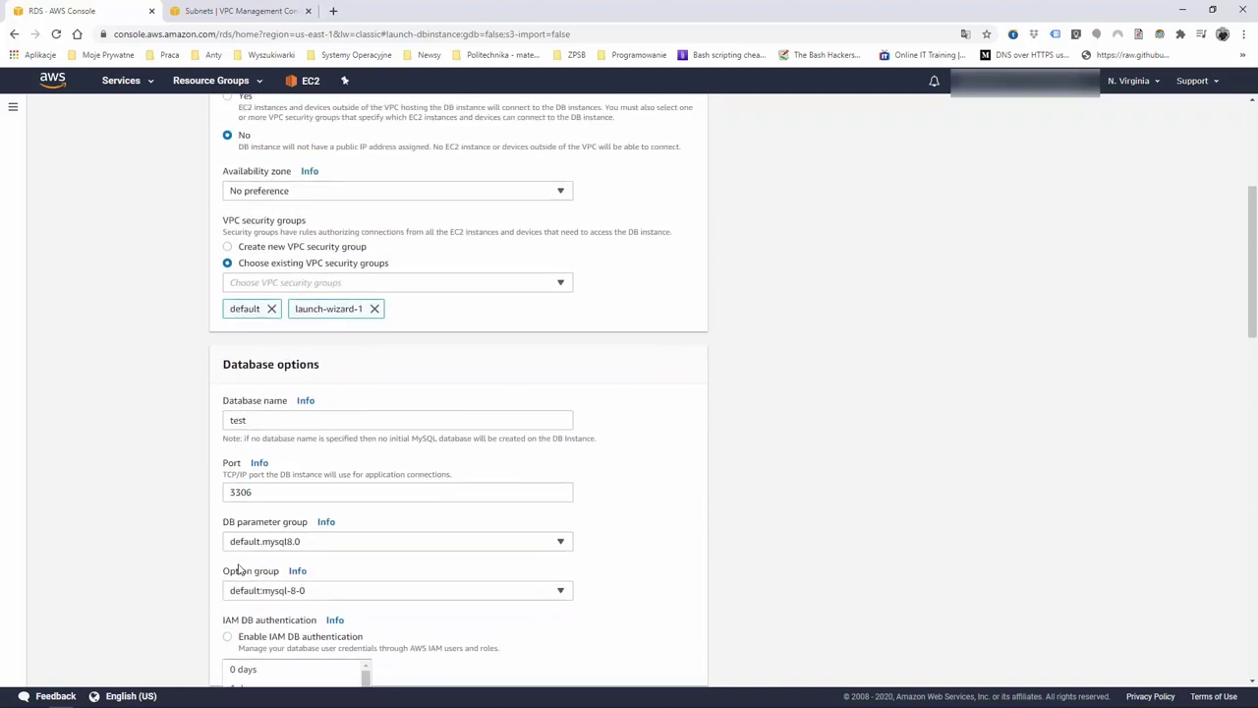
scroll(268, 512, down, 2)
Choose 0 days for backup retention and review the Monitoring, Log exports and Maintenance settings
click(274, 474)
scroll(285, 477, down, 6)
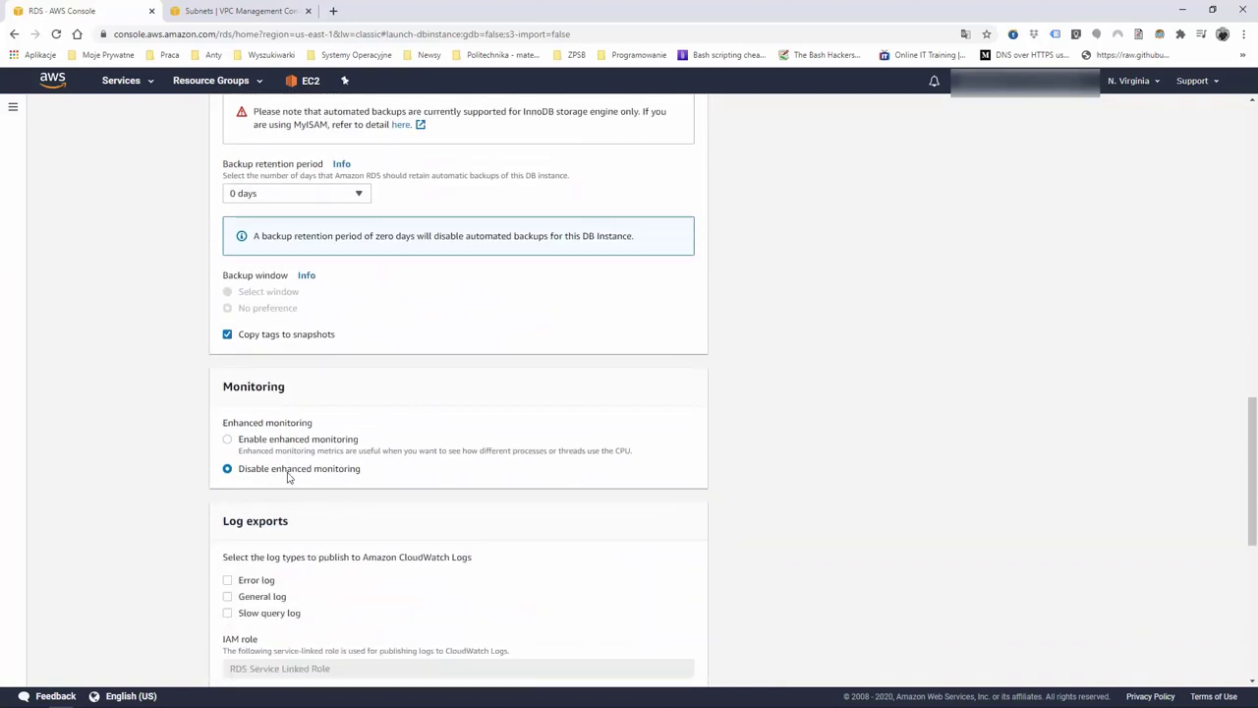
scroll(288, 477, down, 2)
scroll(288, 477, up, 3)
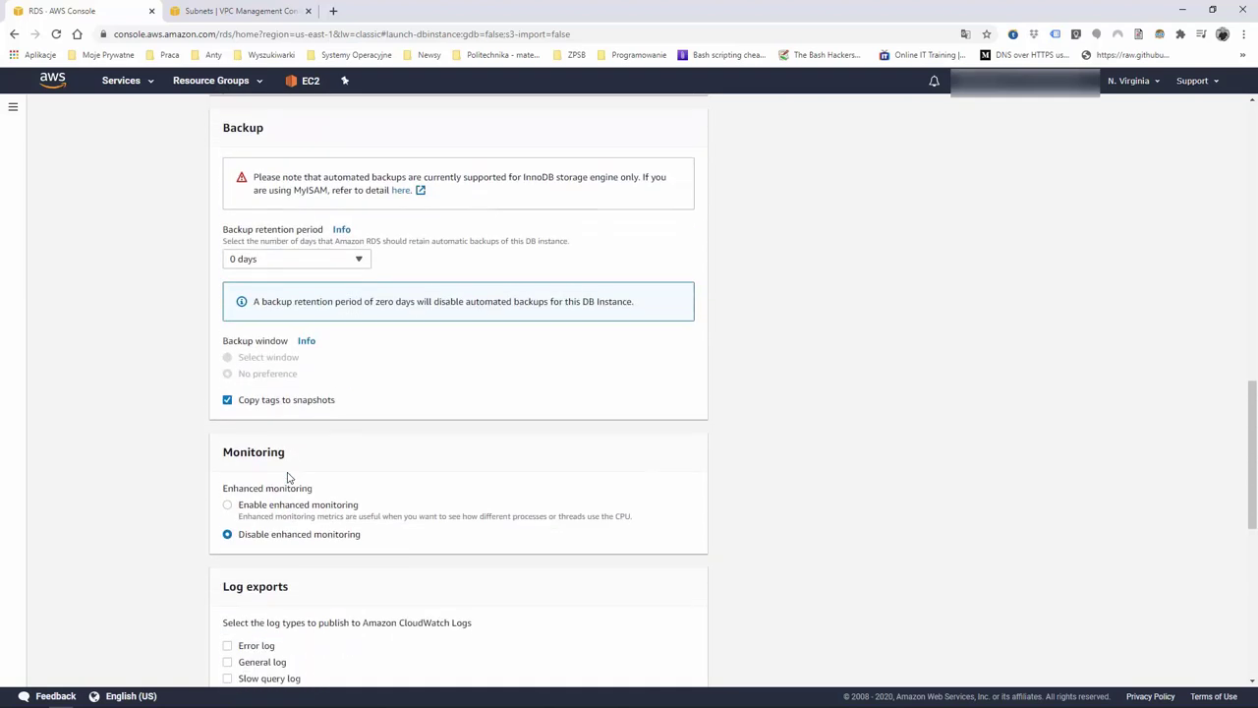
scroll(288, 477, down, 1)
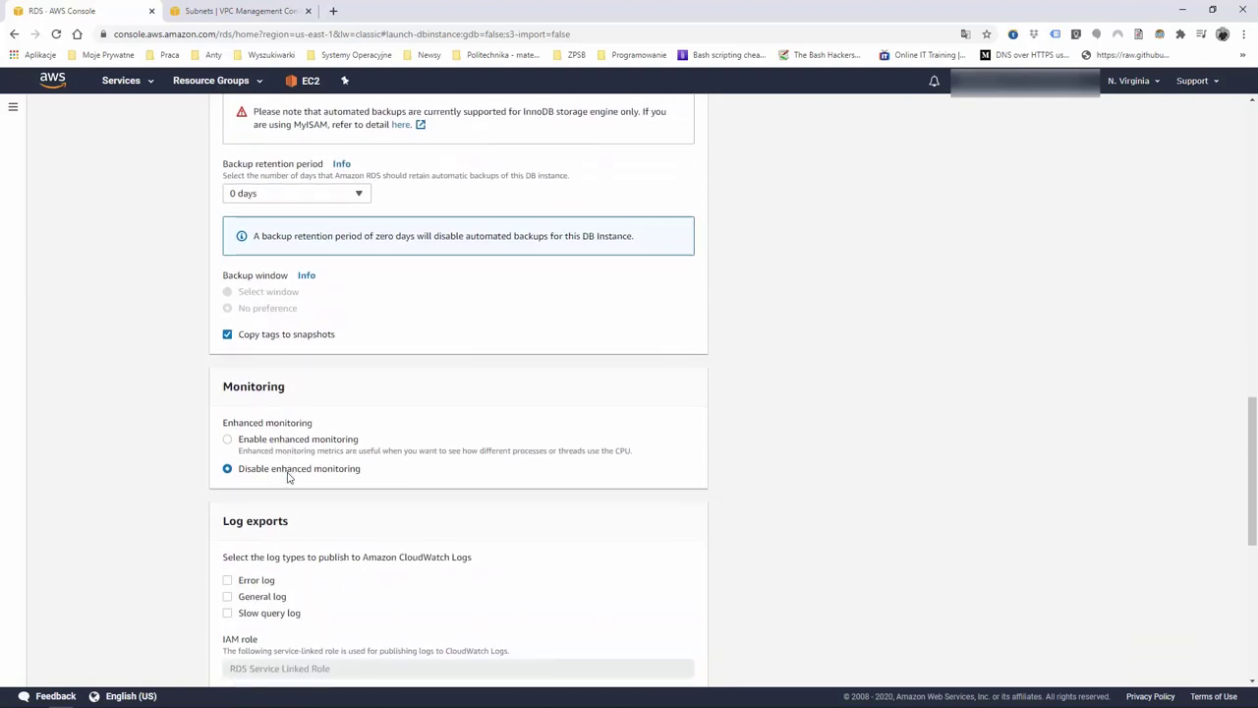
scroll(288, 477, down, 2)
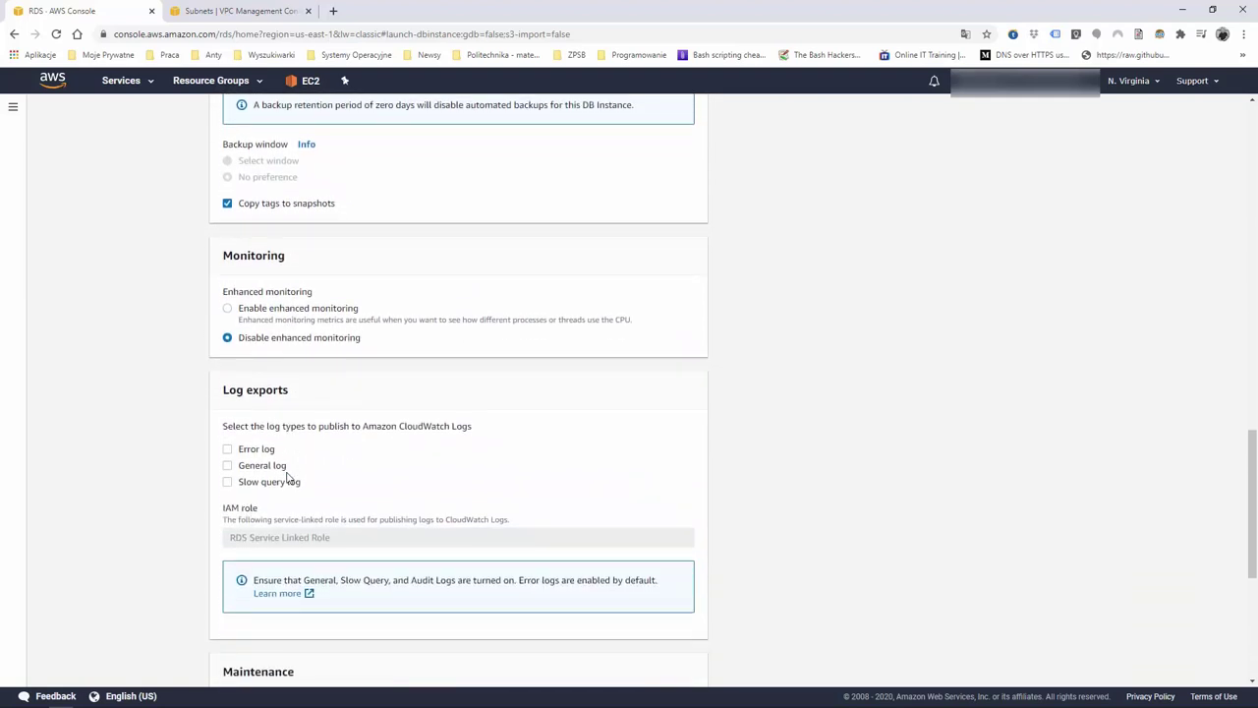
scroll(288, 477, down, 1)
scroll(288, 477, down, 4)
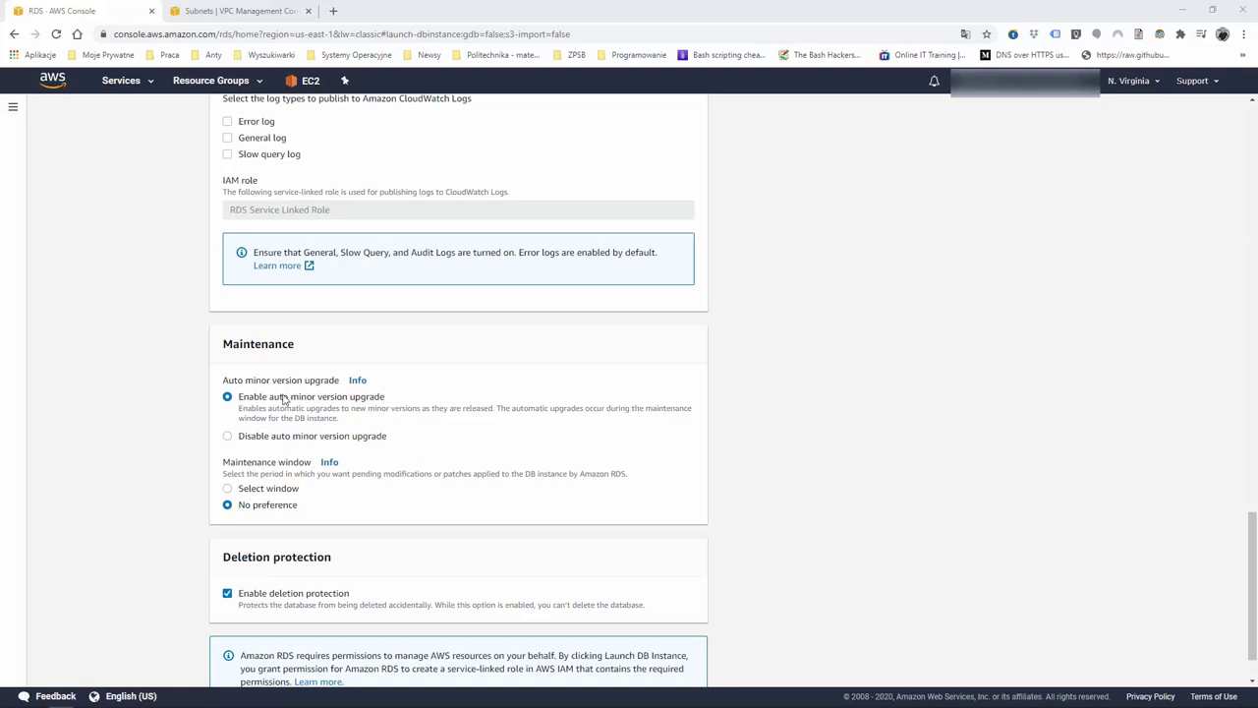
Untick Enable deletion protection in the advanced settings
scroll(282, 398, up, 3)
scroll(283, 393, up, 4)
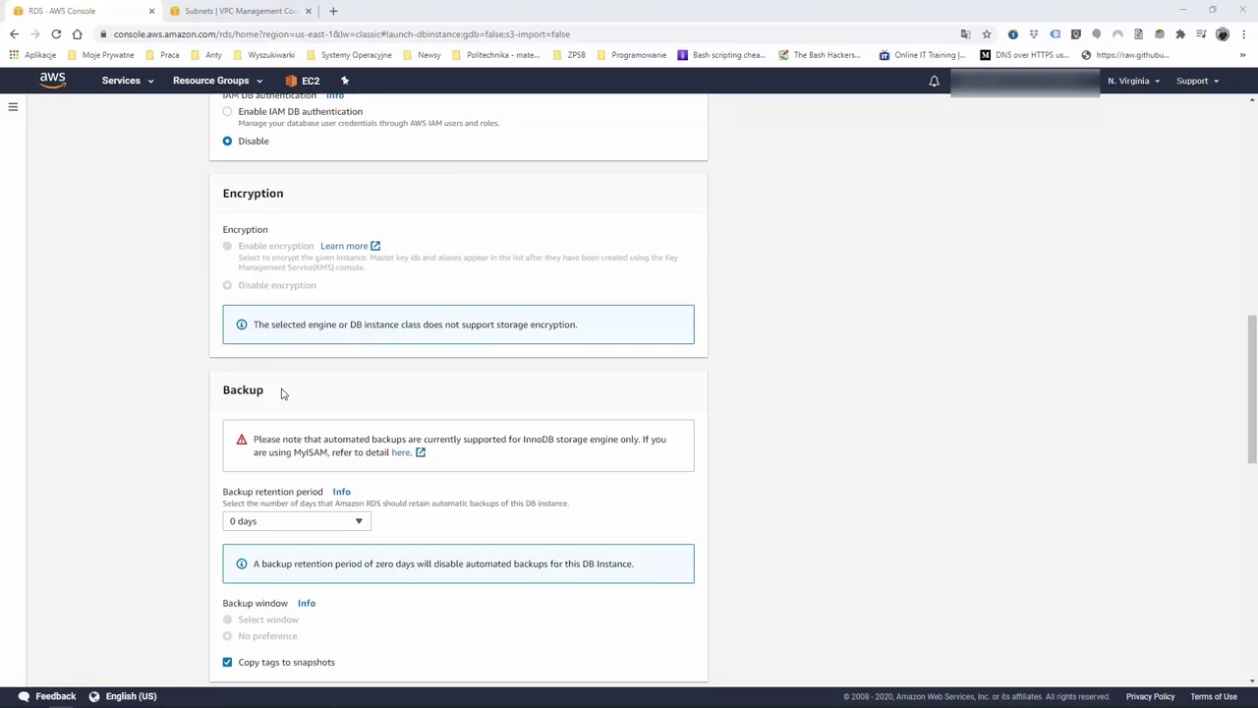
scroll(283, 393, down, 3)
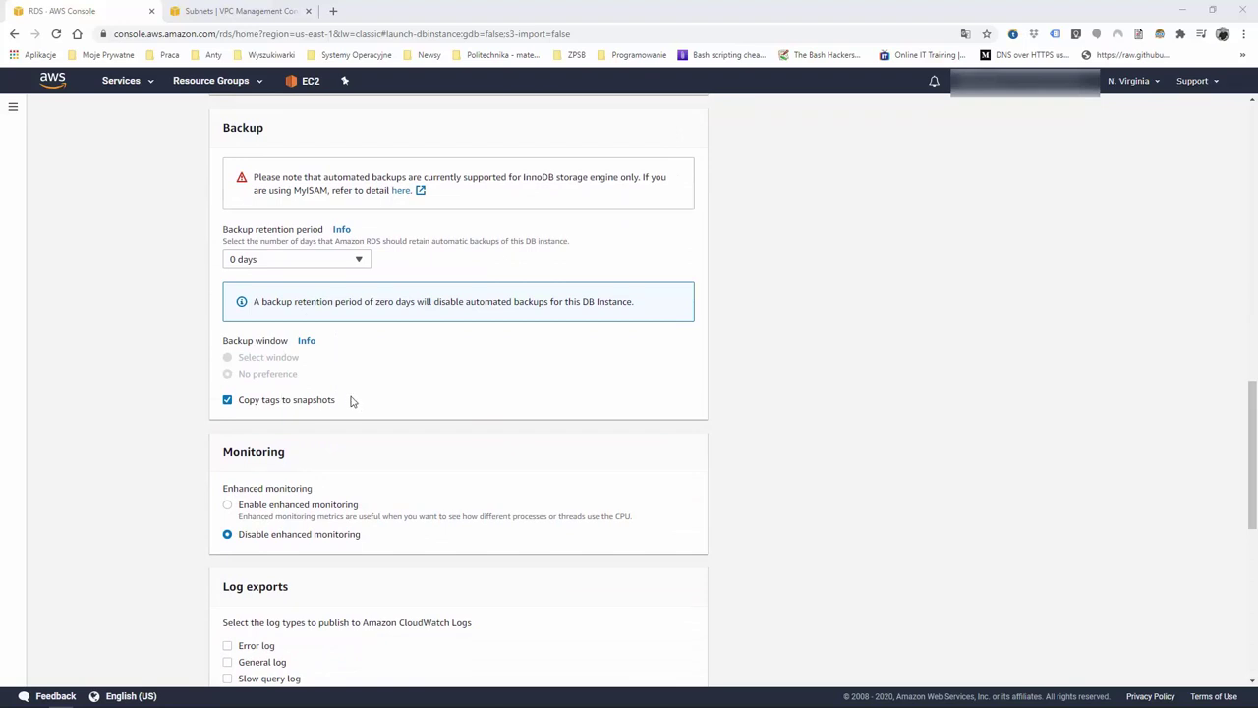
scroll(343, 401, down, 3)
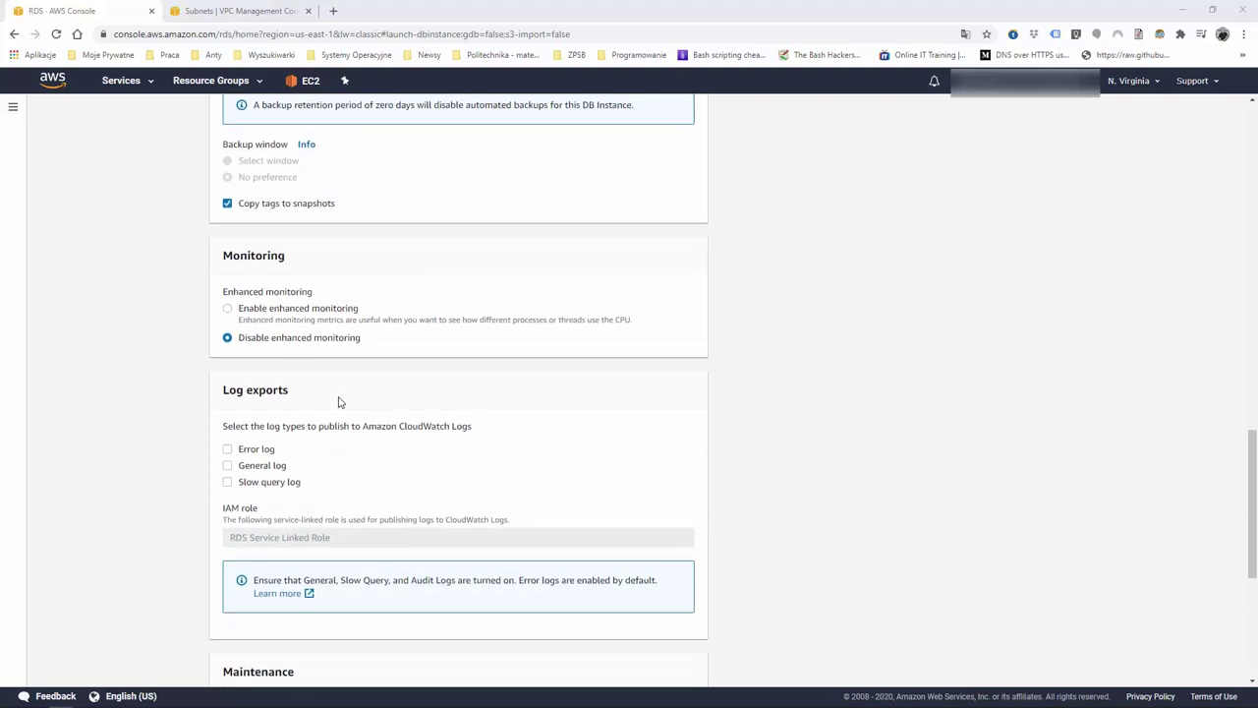
scroll(334, 403, down, 2)
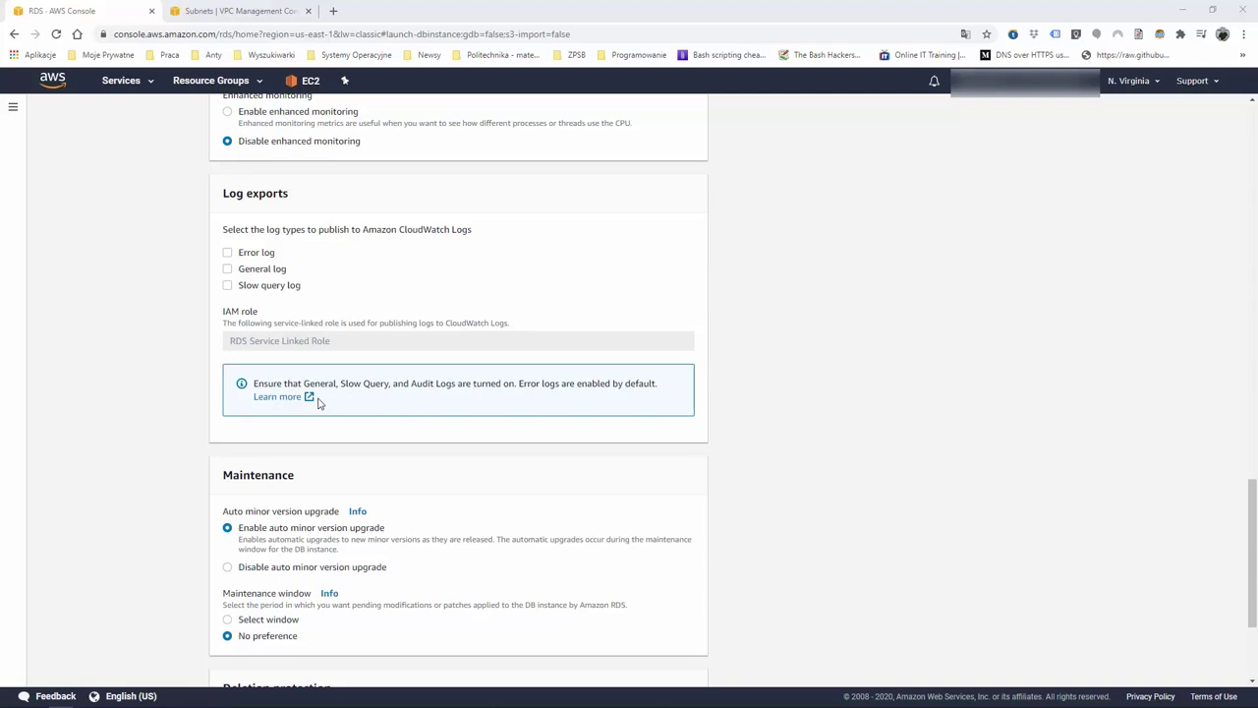
scroll(318, 403, down, 3)
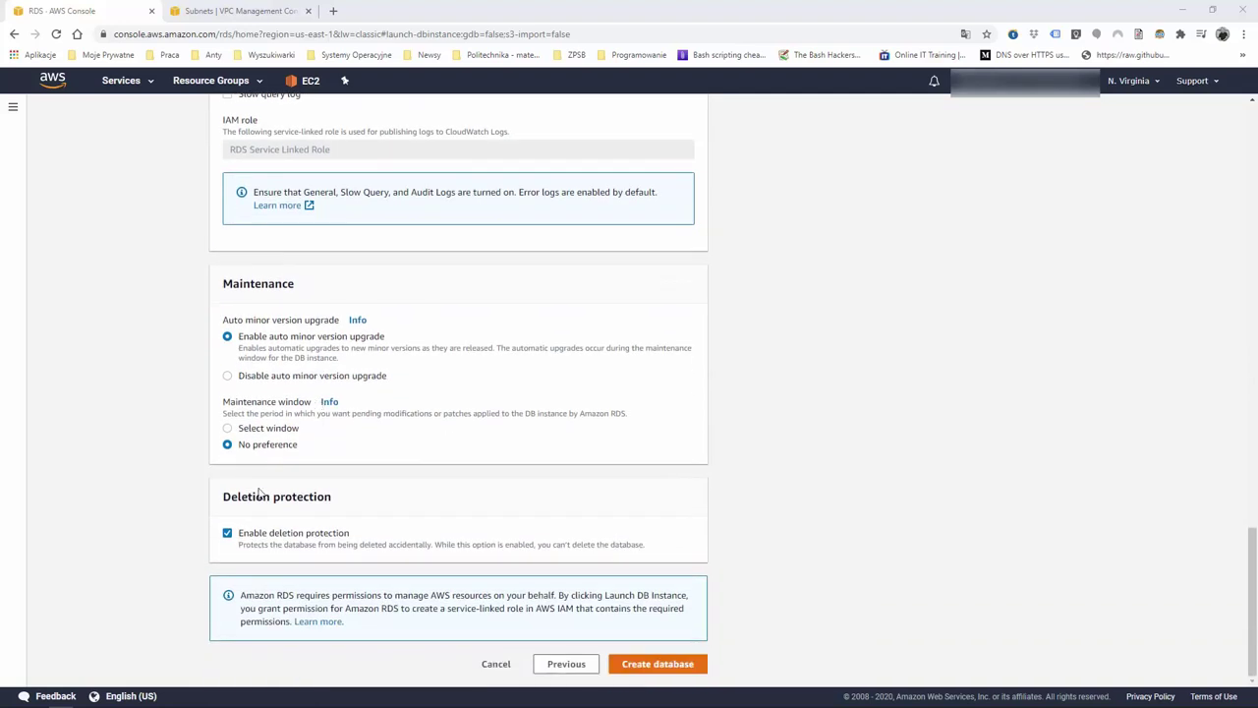
click(229, 536)
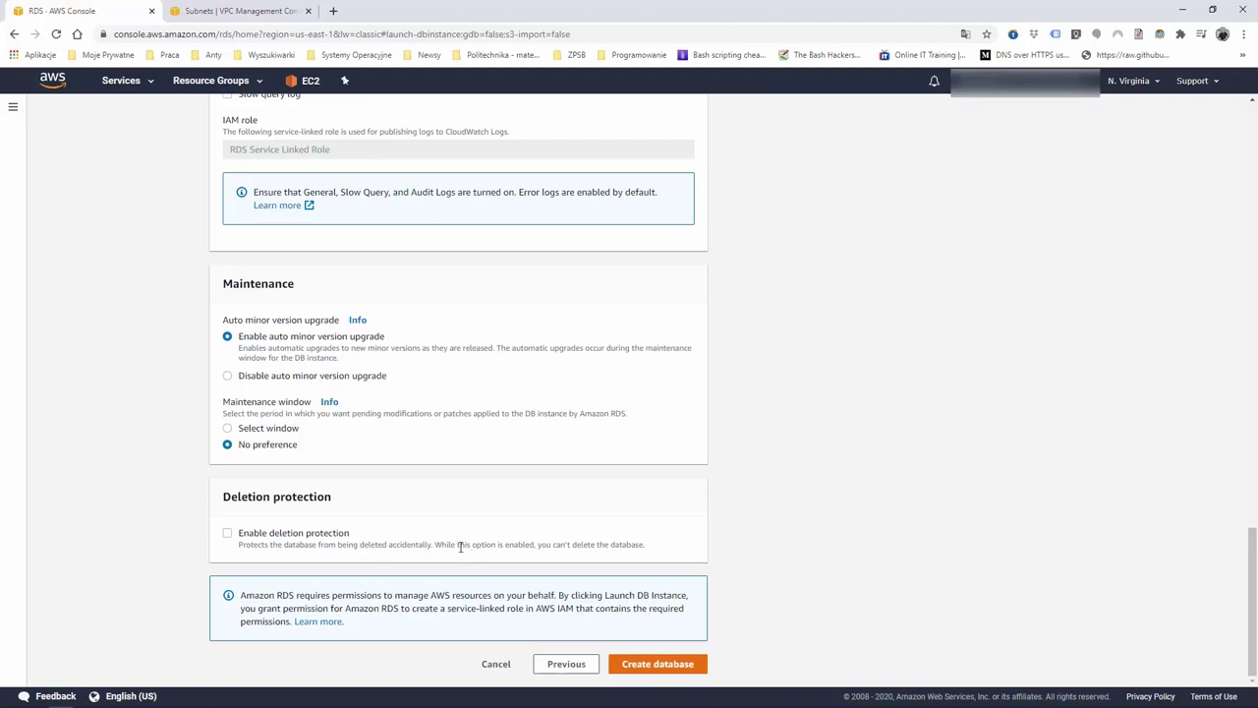
Submit the database creation, retrying via the newer creation flow until it starts
scroll(374, 571, up, 1)
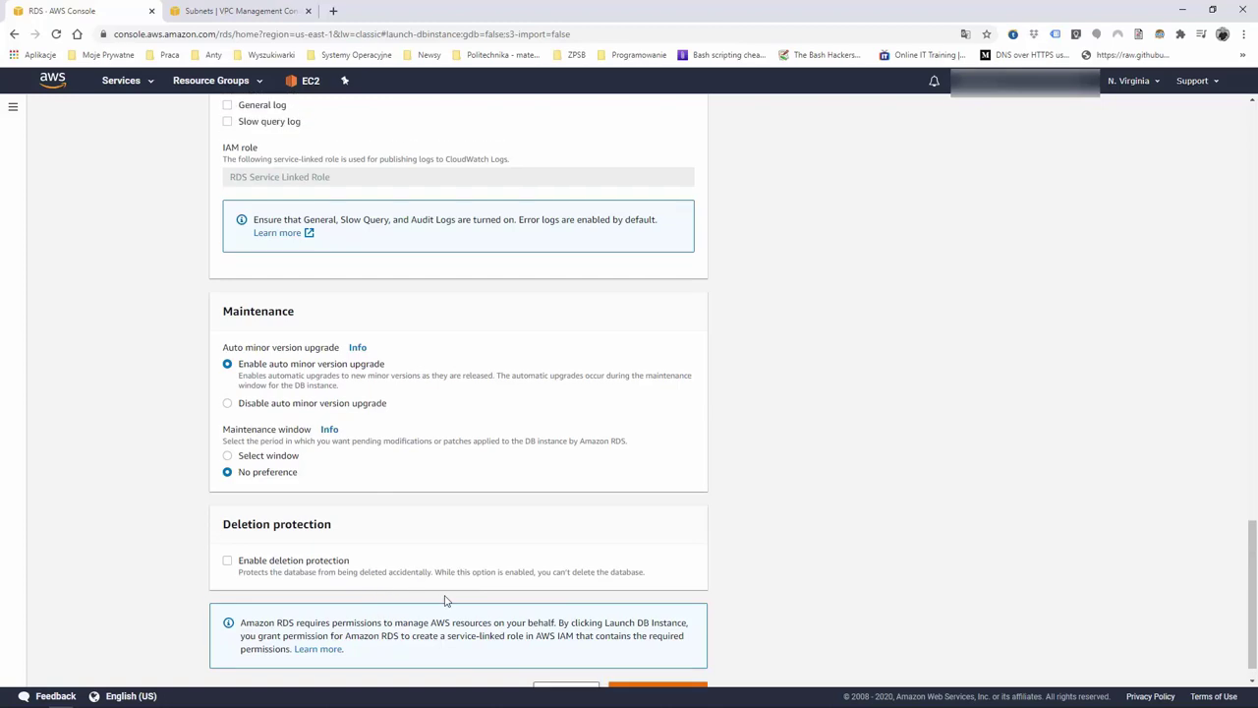
scroll(496, 590, down, 1)
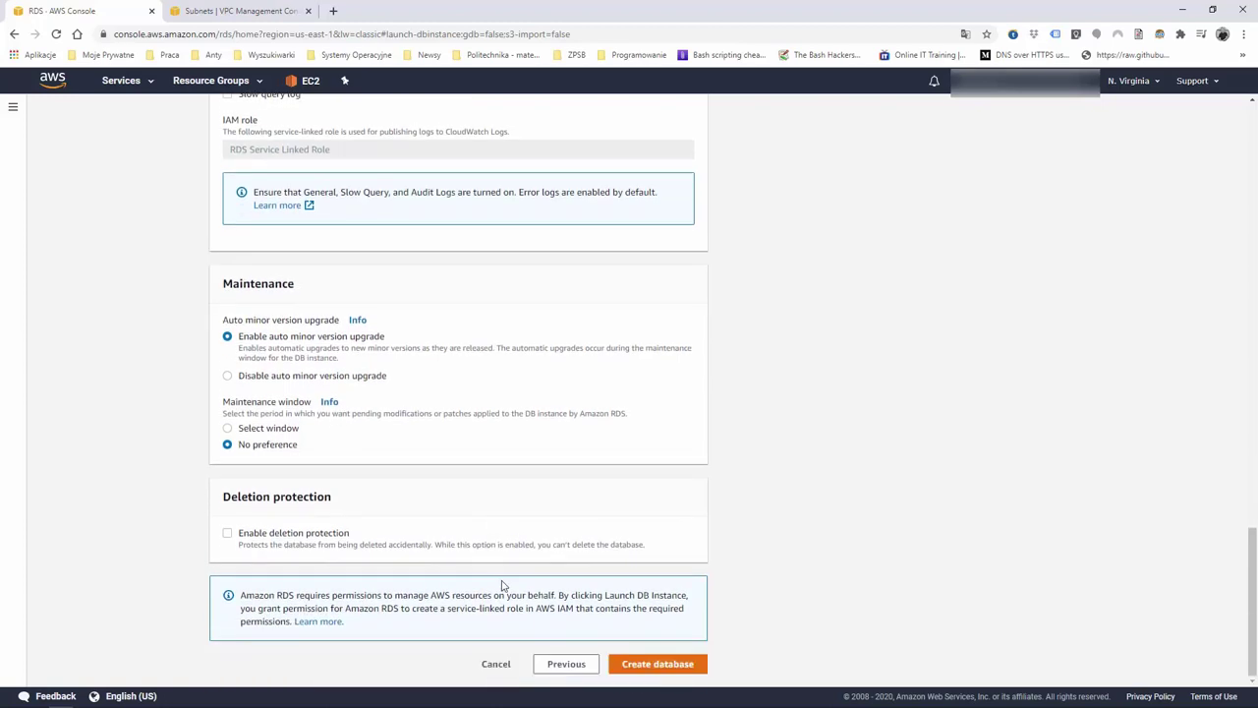
click(657, 664)
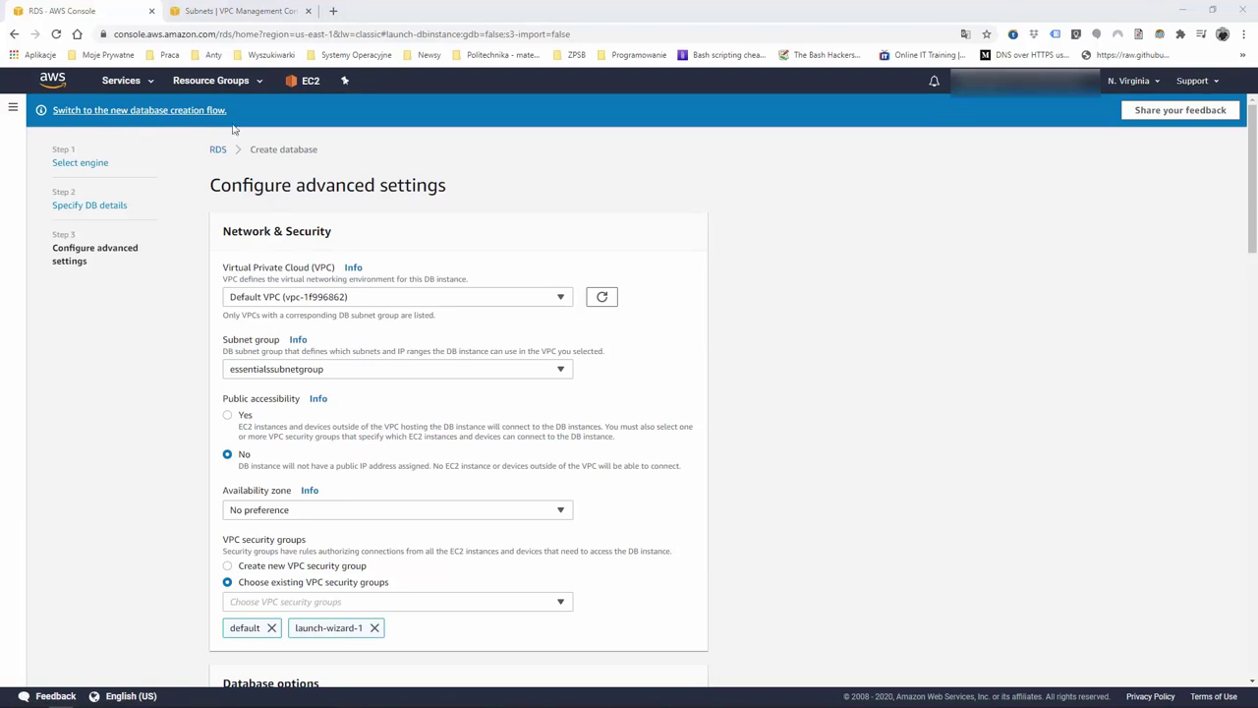
click(201, 111)
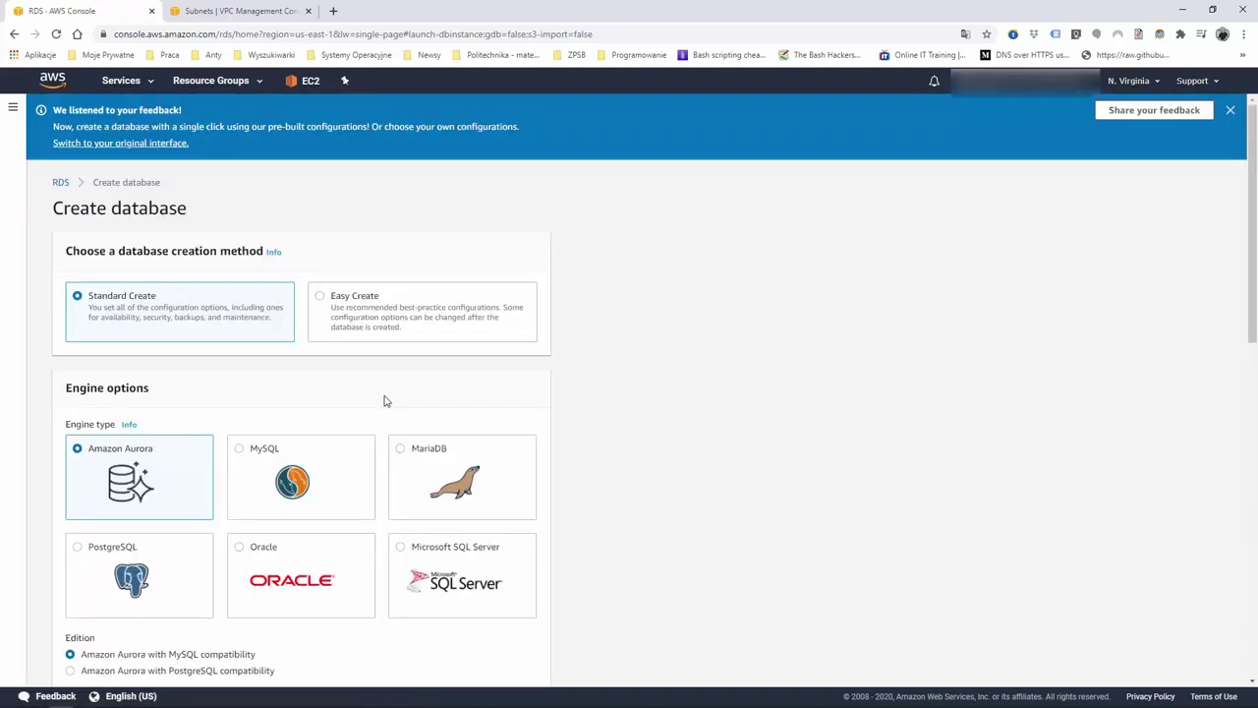
scroll(345, 335, down, 8)
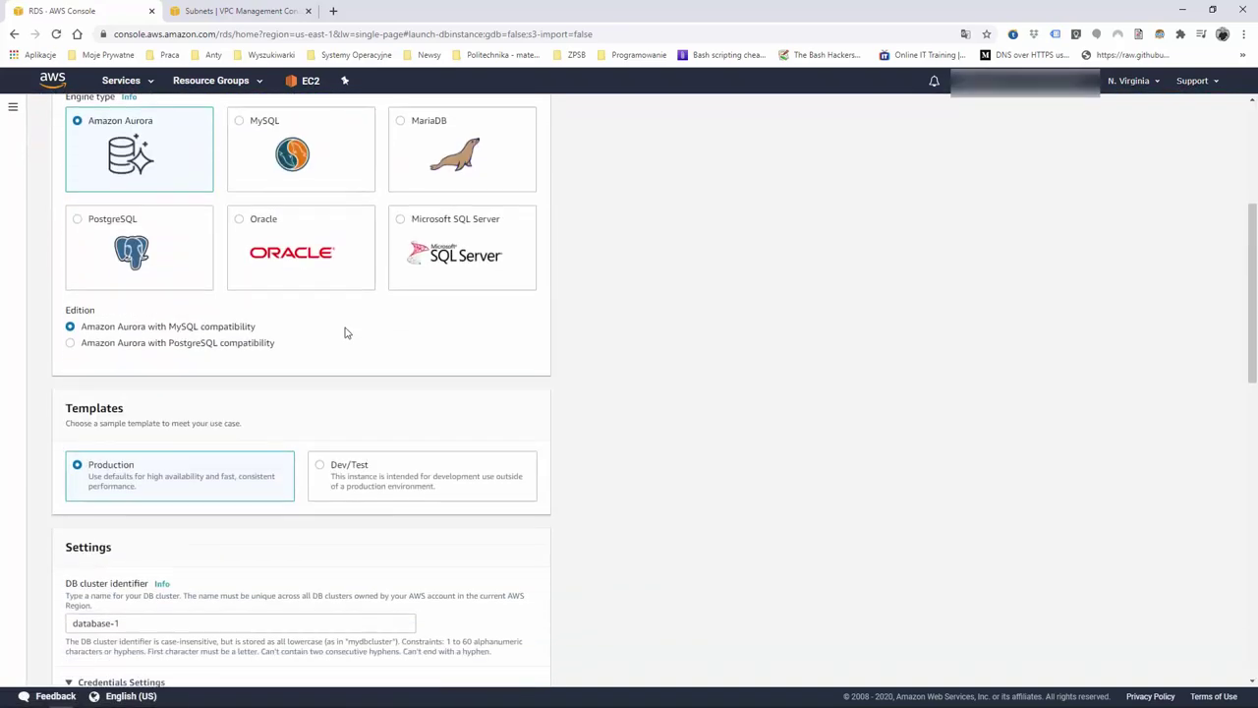
scroll(345, 334, down, 20)
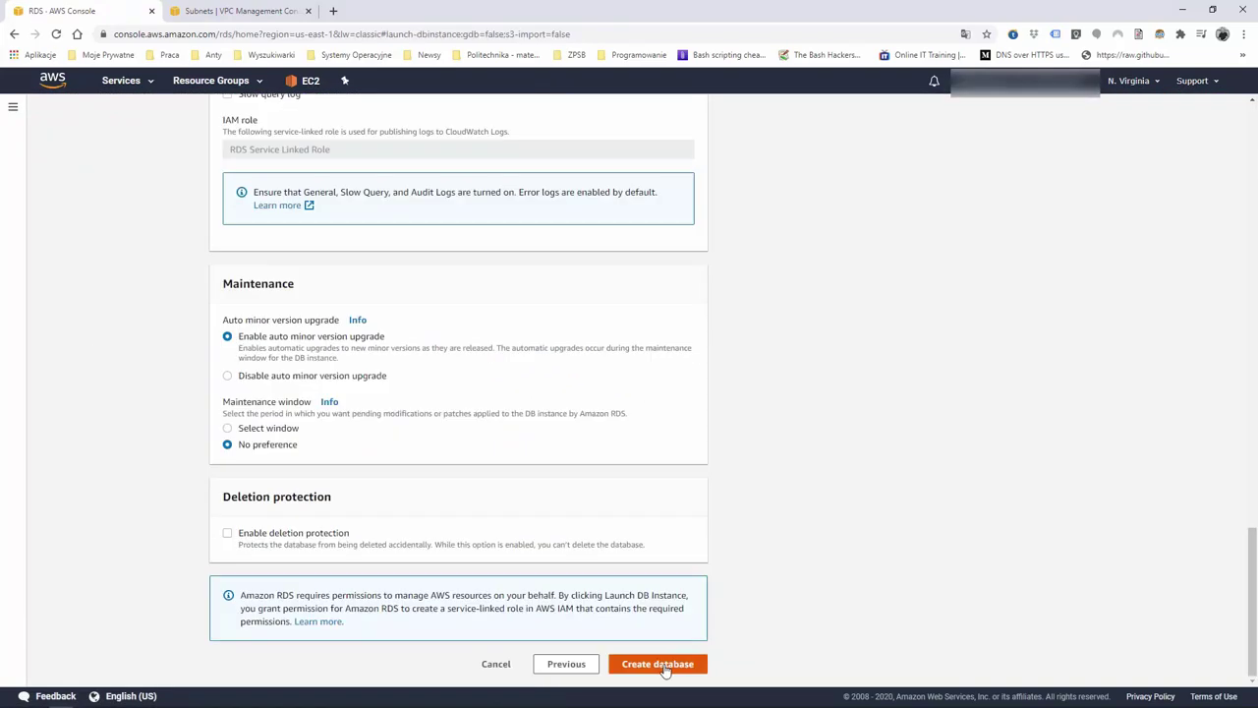
click(657, 664)
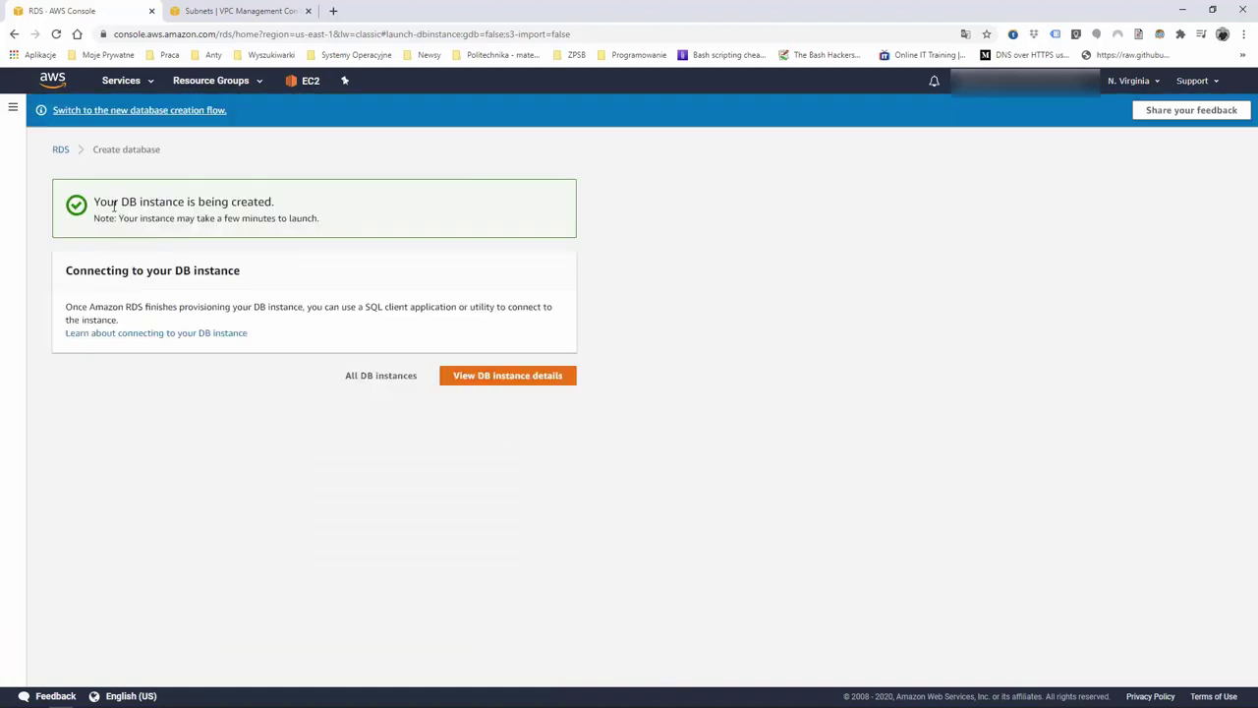
Review the essentialsdb instance details, then return to the Databases list where it shows Creating
click(14, 110)
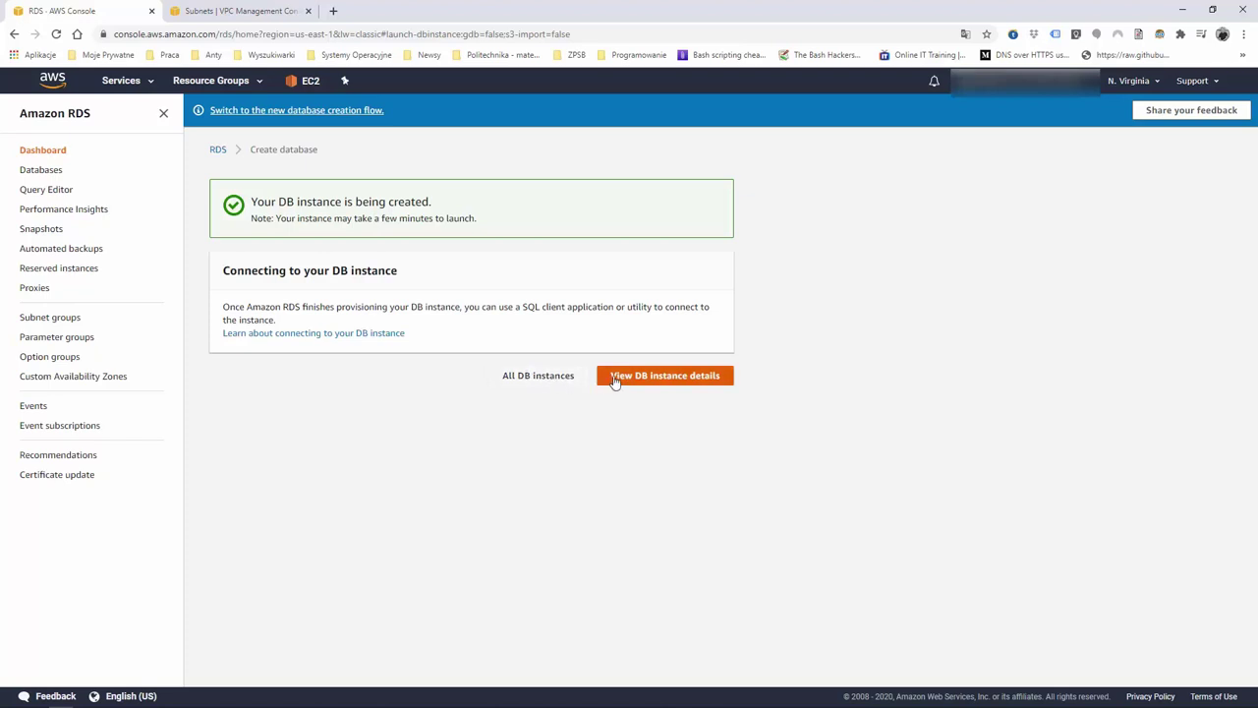
click(684, 377)
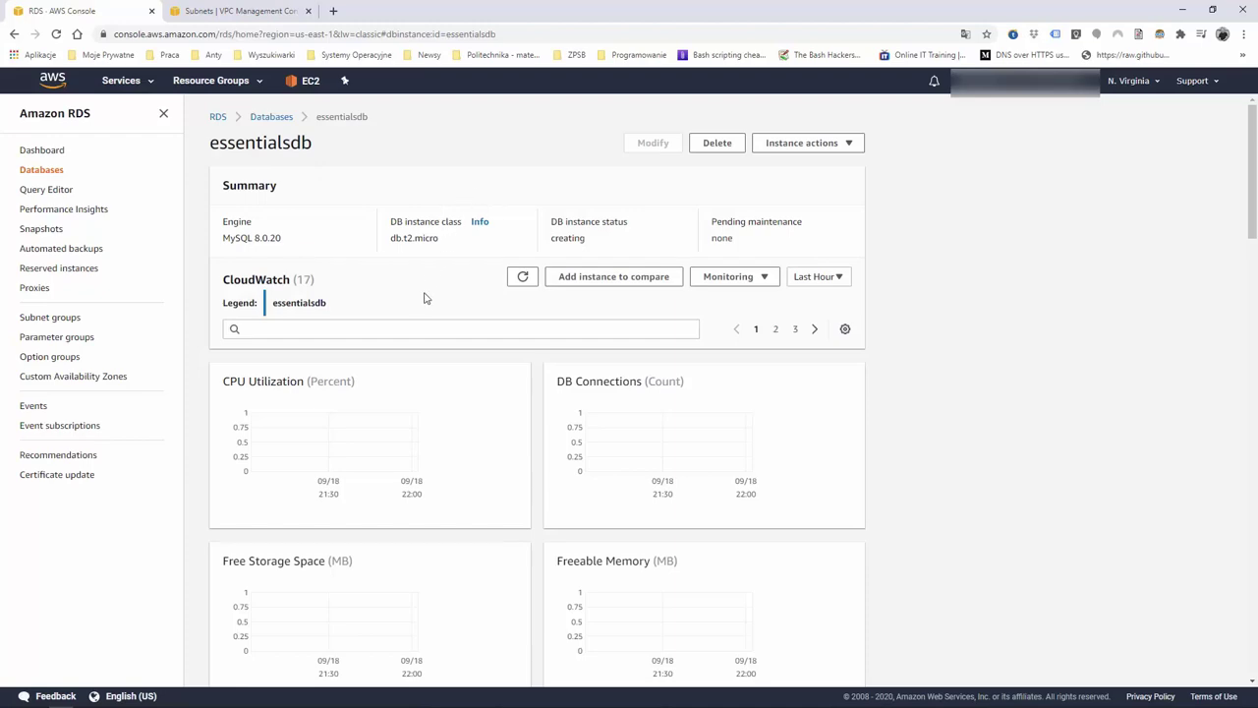
scroll(422, 302, down, 15)
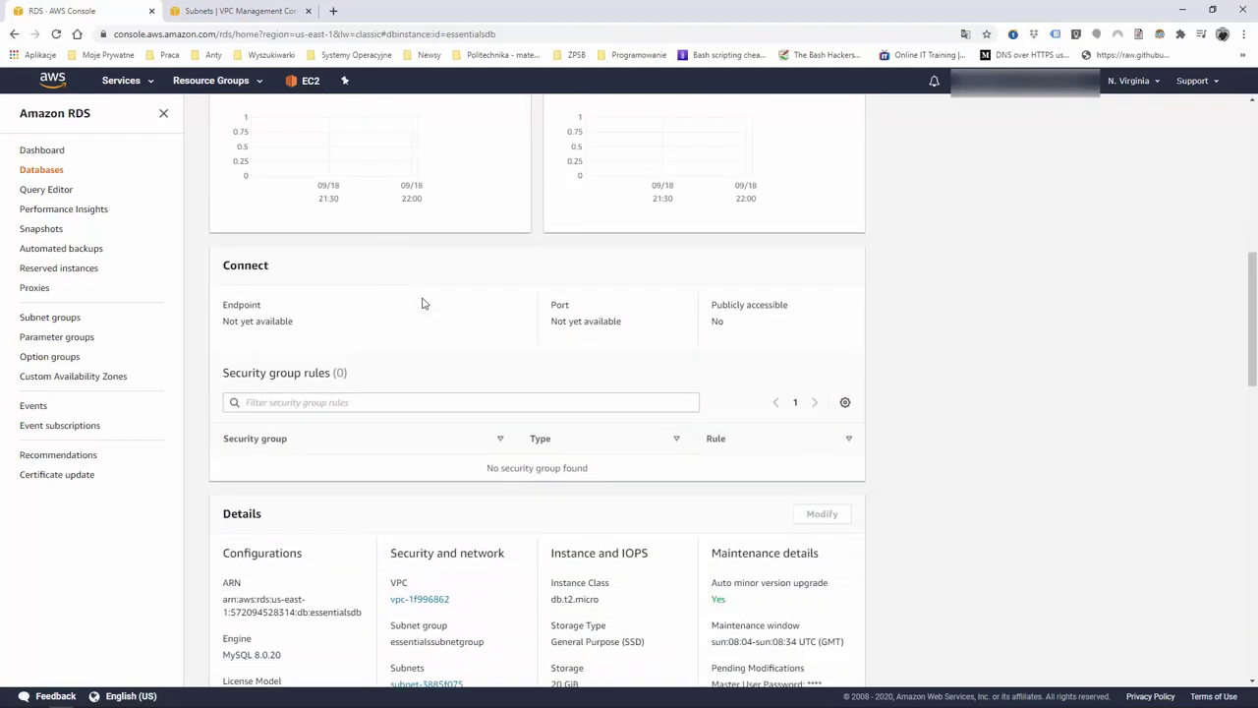
scroll(423, 303, up, 10)
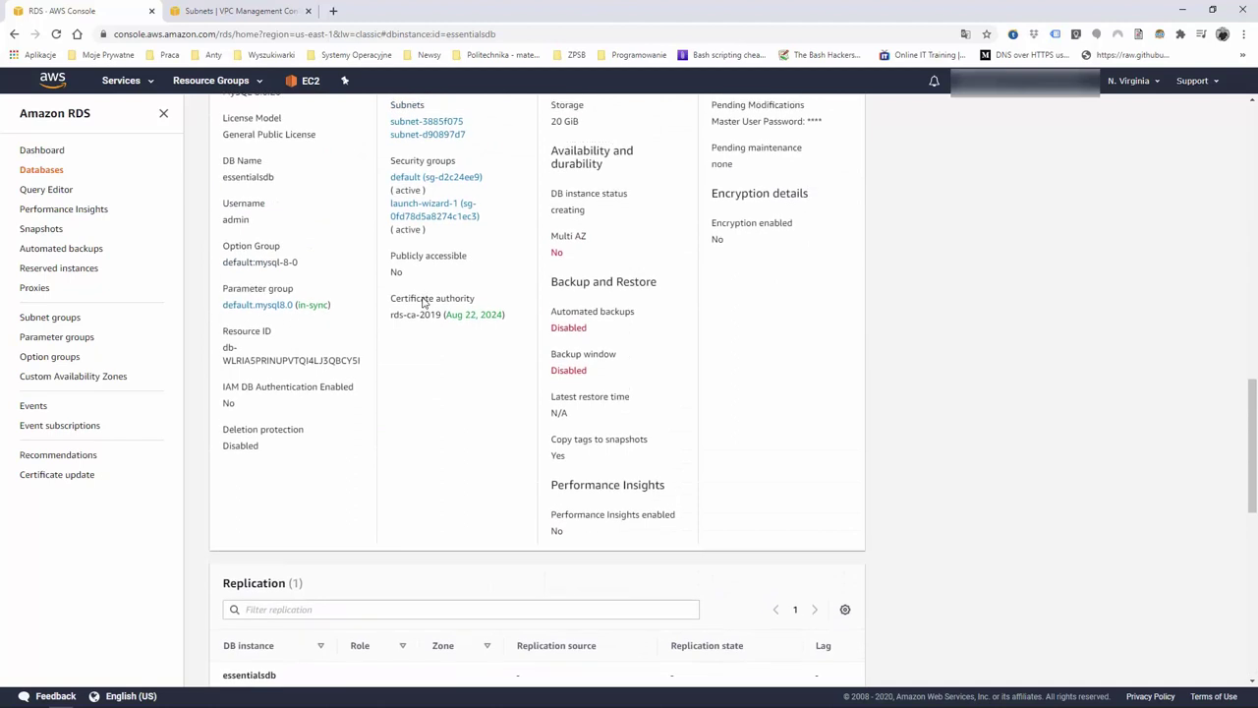
scroll(423, 302, up, 1)
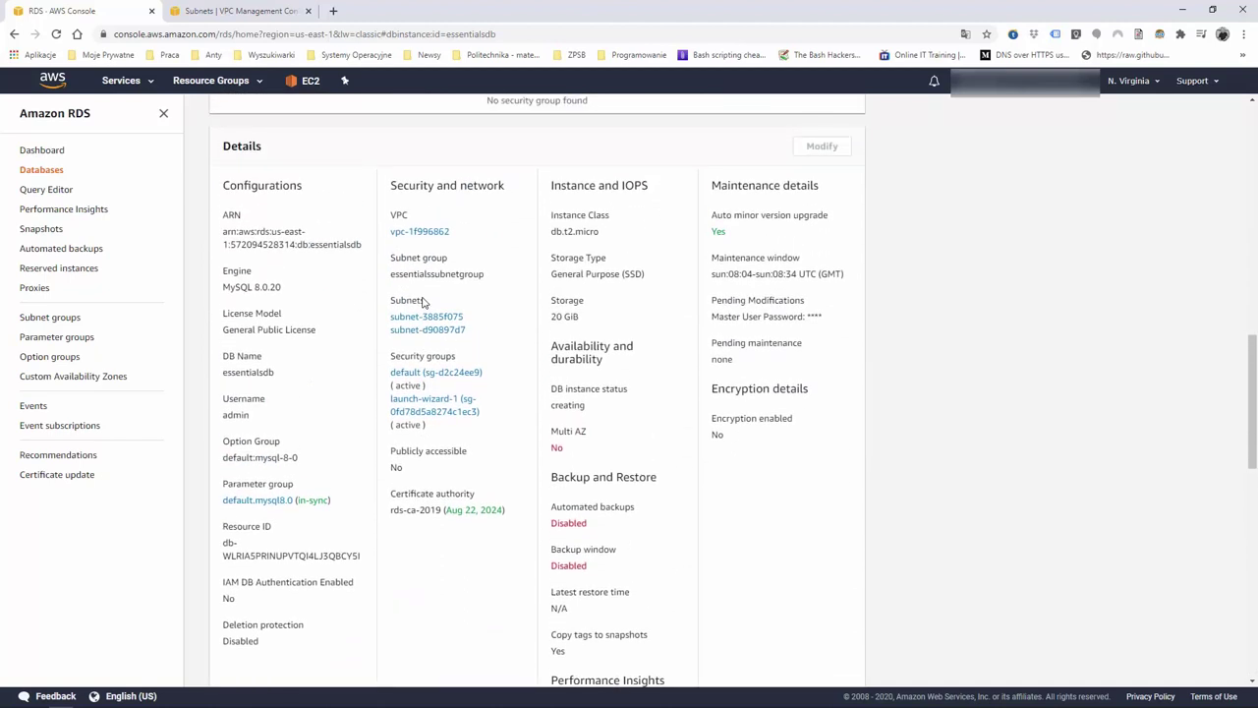
scroll(423, 302, up, 1)
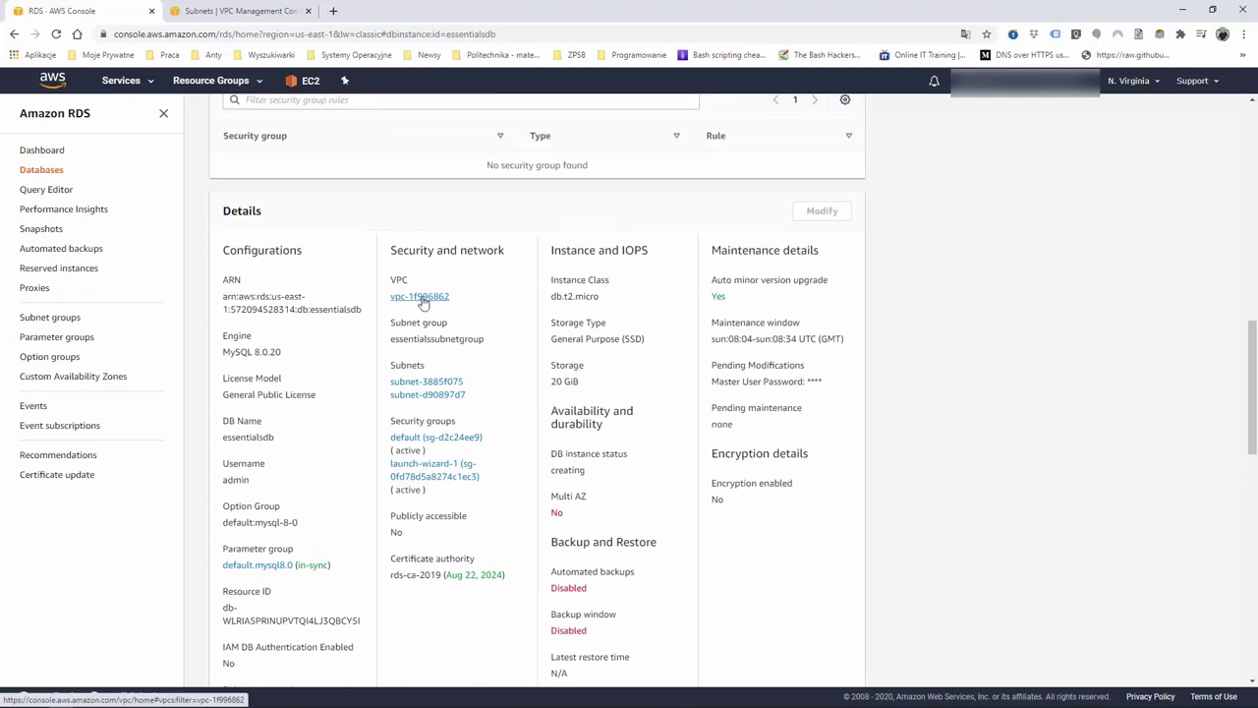
scroll(423, 303, down, 8)
scroll(423, 303, down, 5)
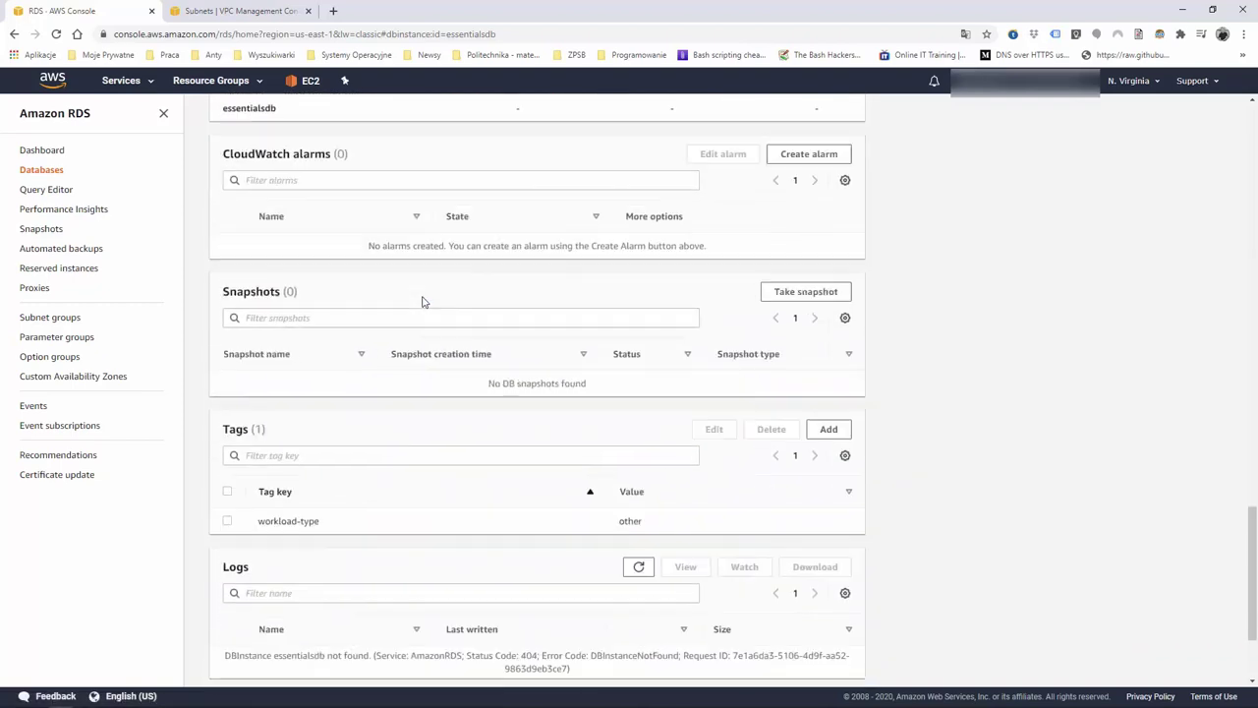
scroll(423, 300, up, 20)
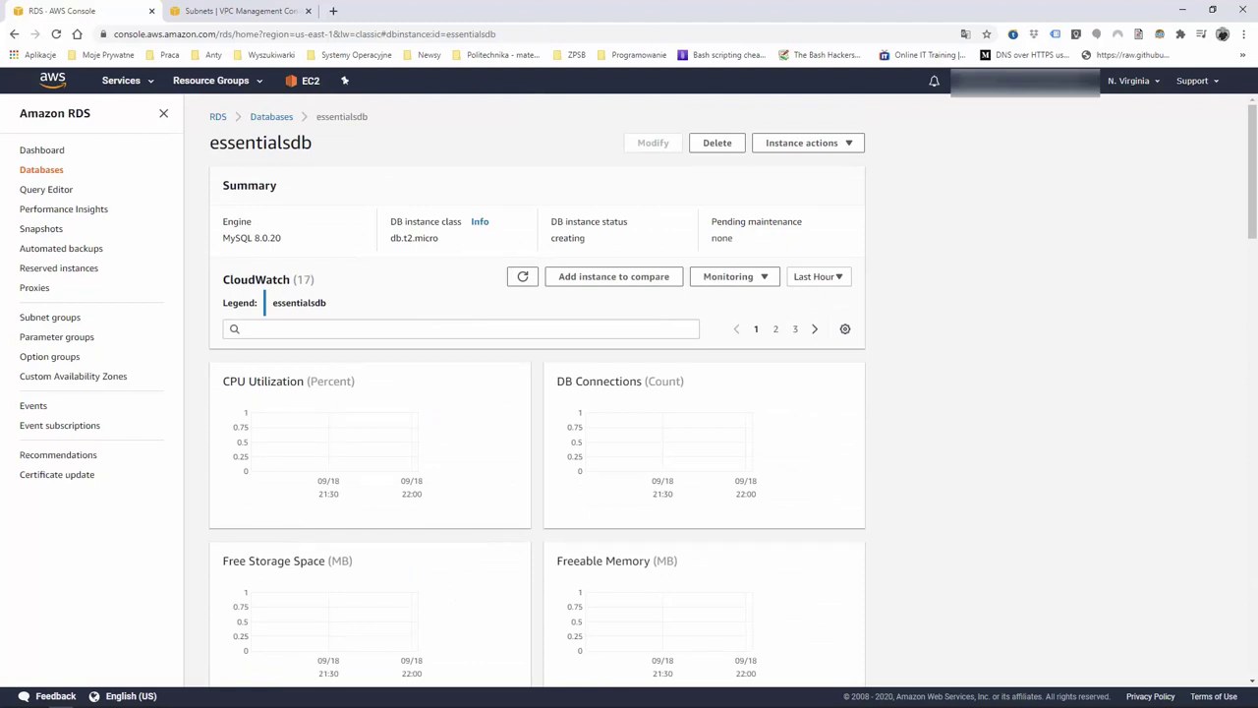
click(269, 117)
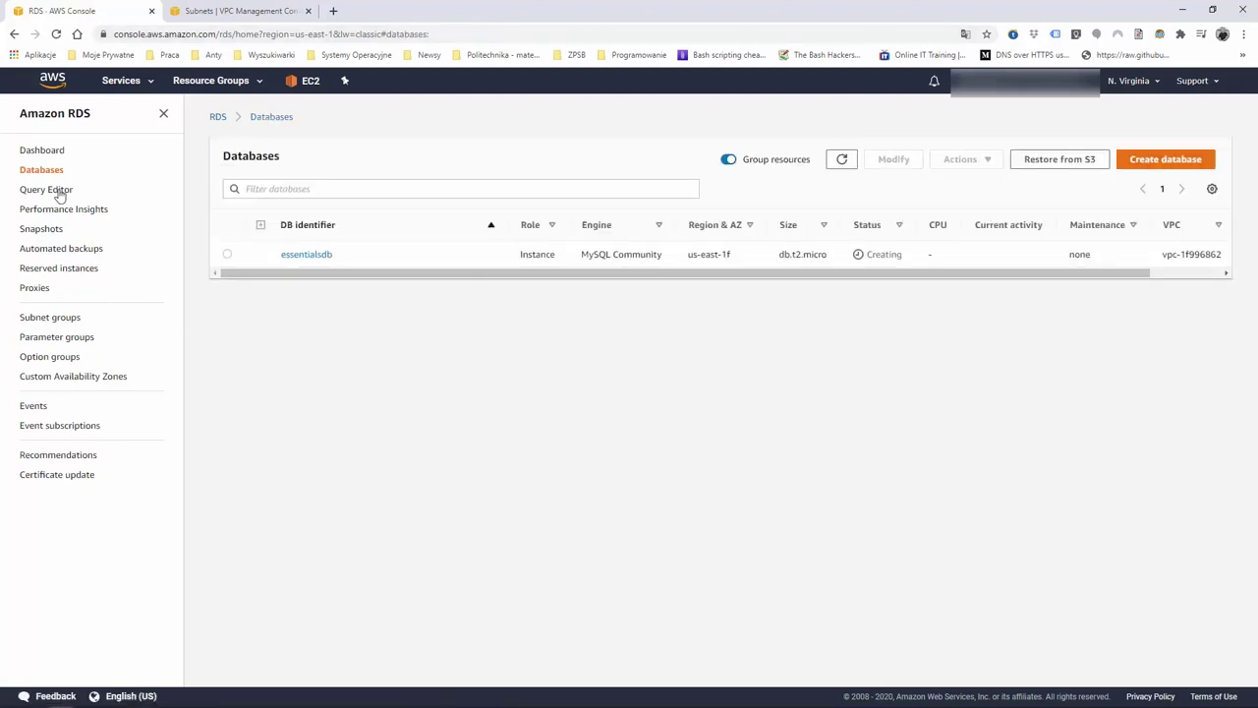
Open the available essentialsdb instance and select its endpoint hostname for copying
click(326, 255)
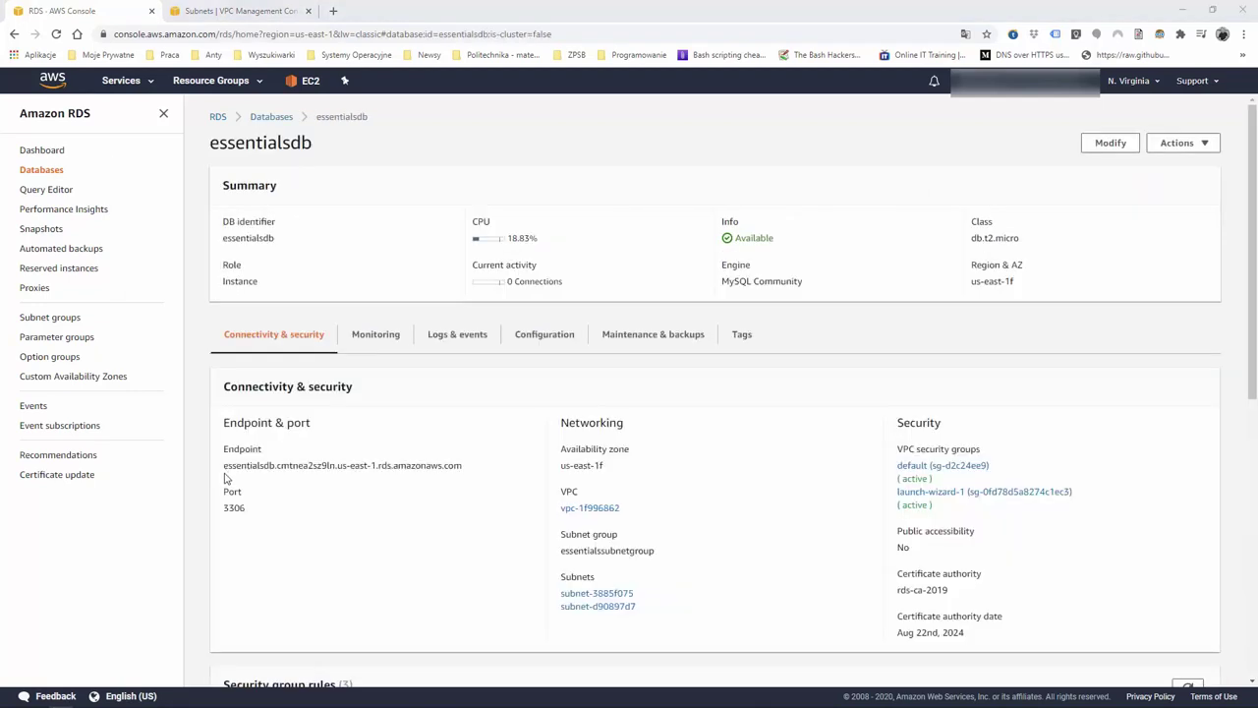
drag(220, 469, 458, 481)
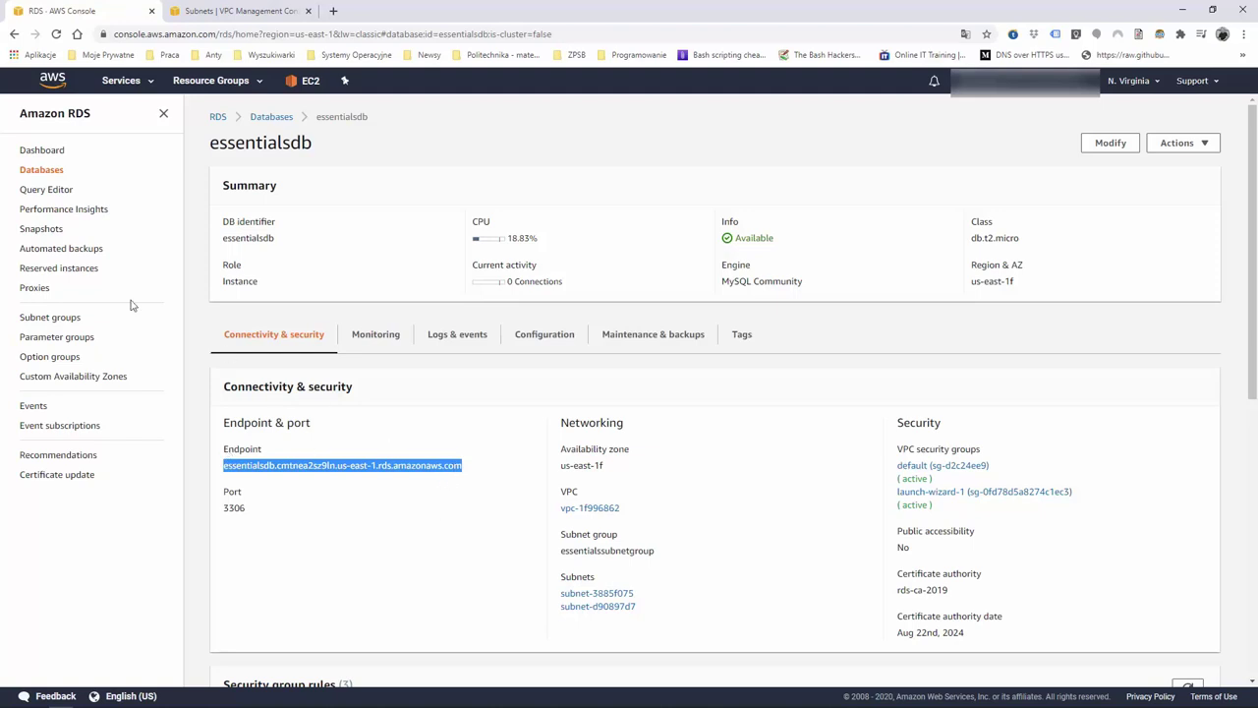
click(137, 84)
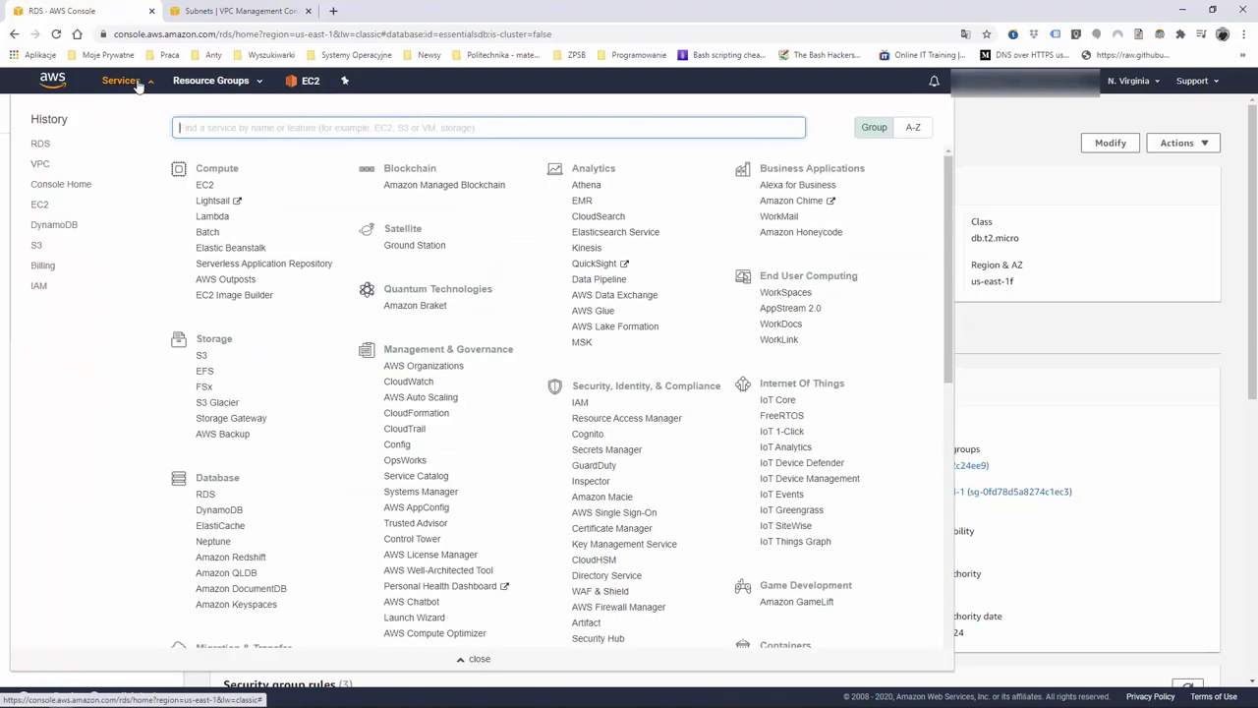
Start editing the launch-wizard-1 security group's inbound rules (HTTP 80, SSH 22) in the VPC console
click(44, 167)
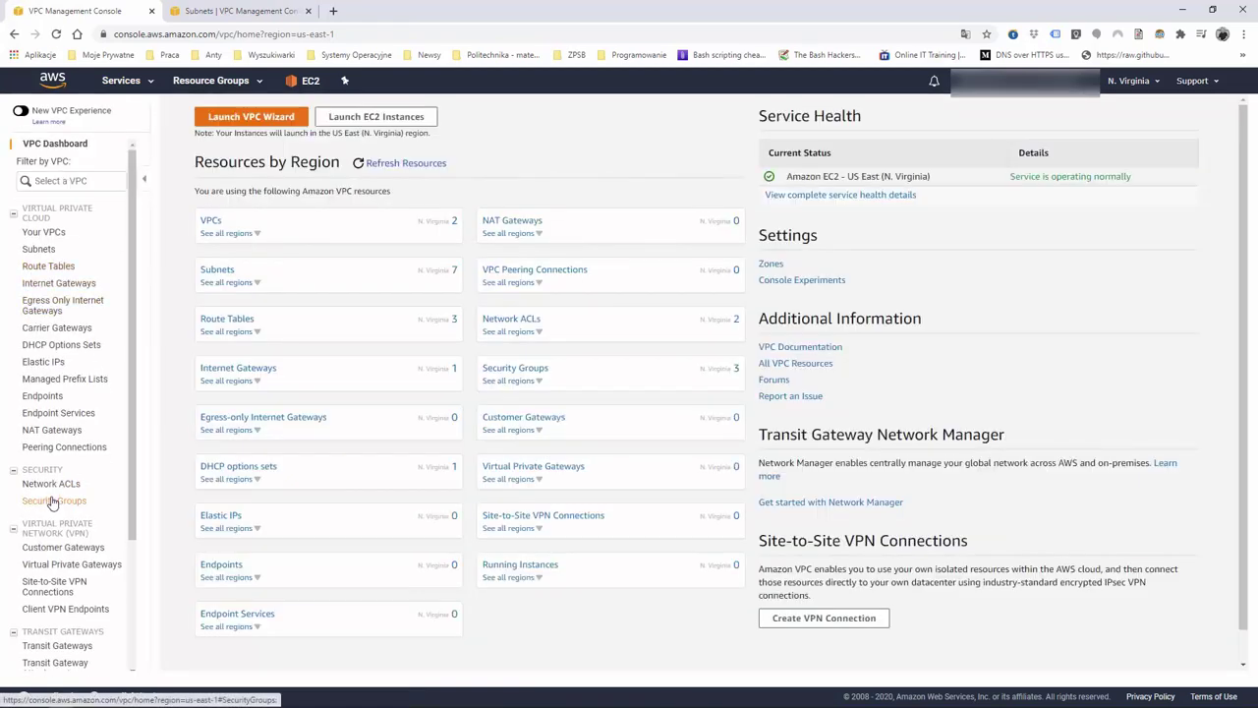
click(54, 502)
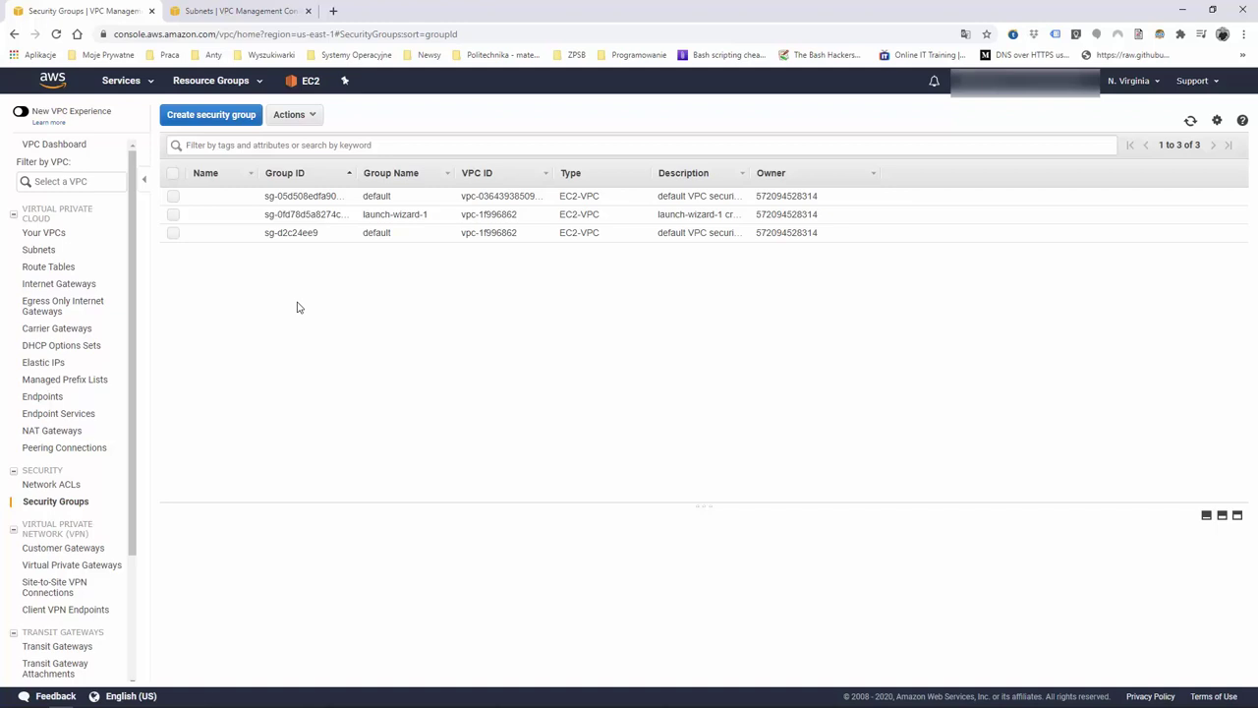
click(173, 214)
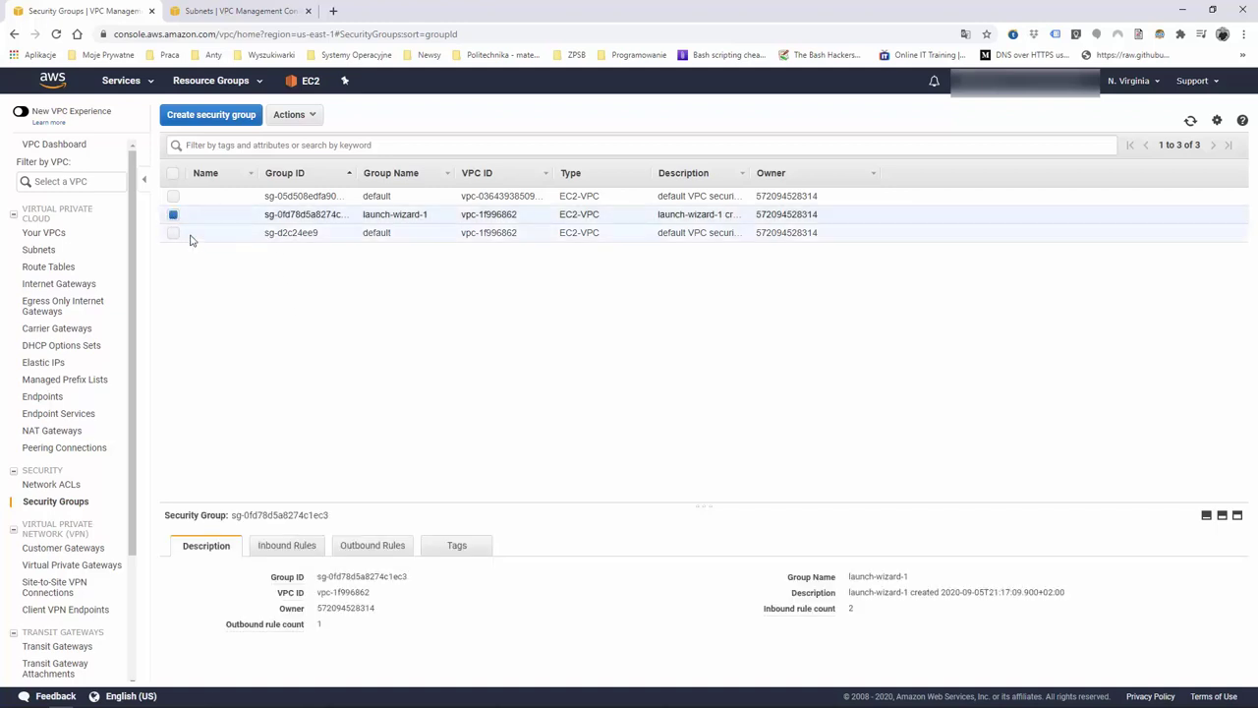
click(304, 546)
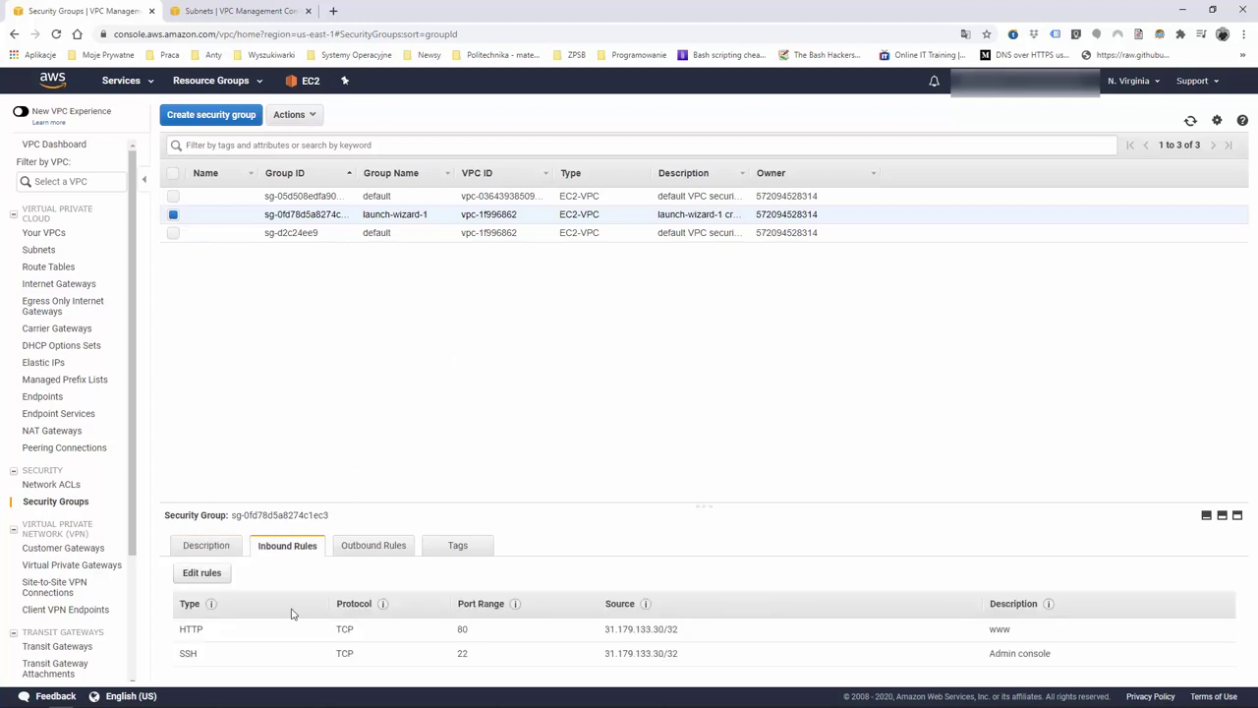
click(212, 579)
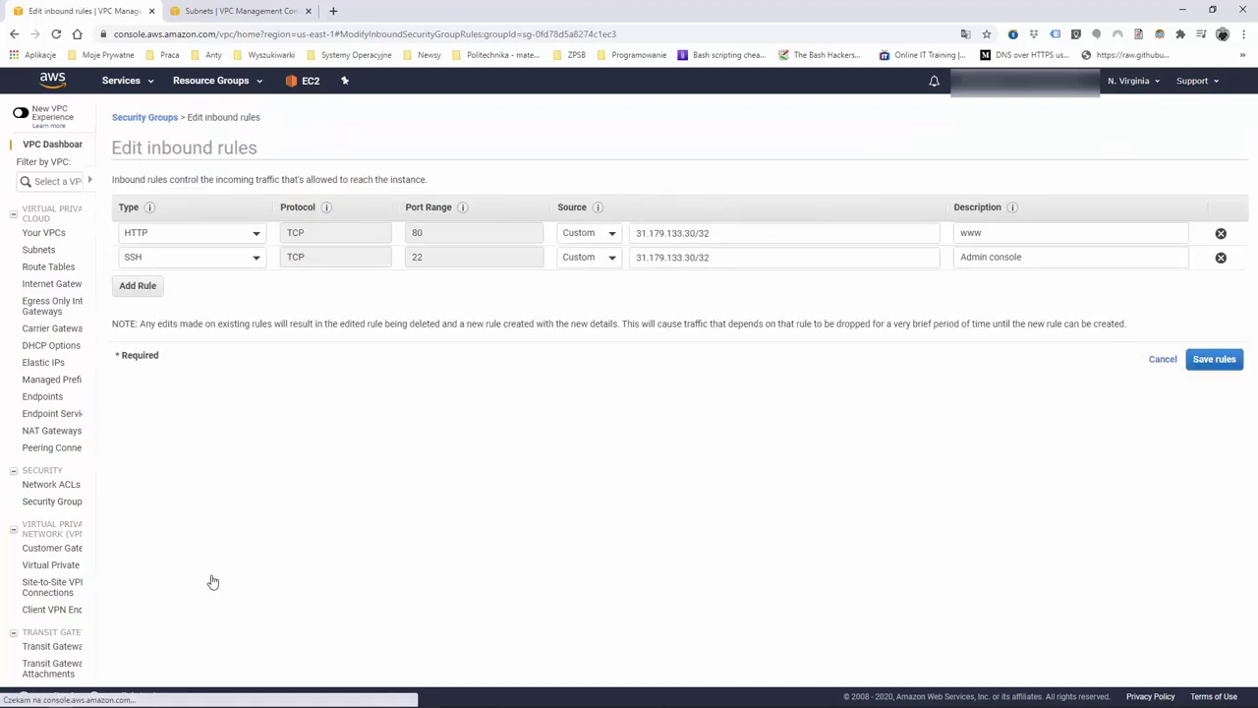
click(43, 286)
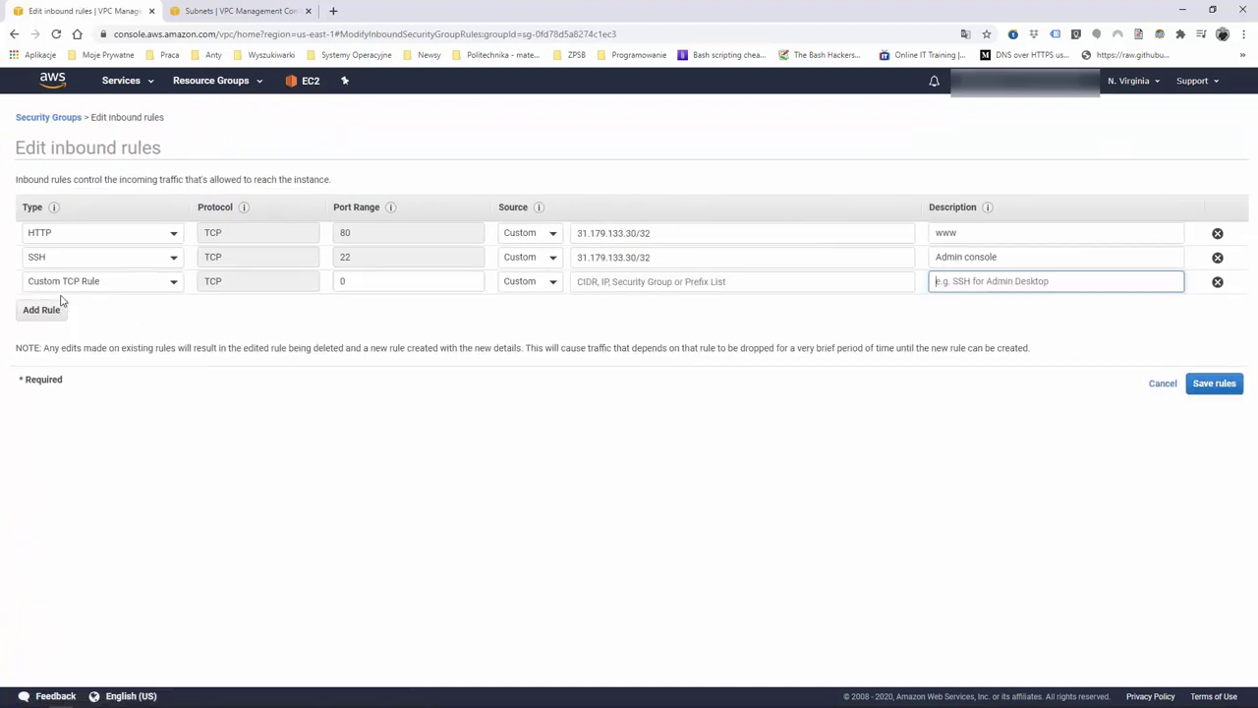
click(140, 283)
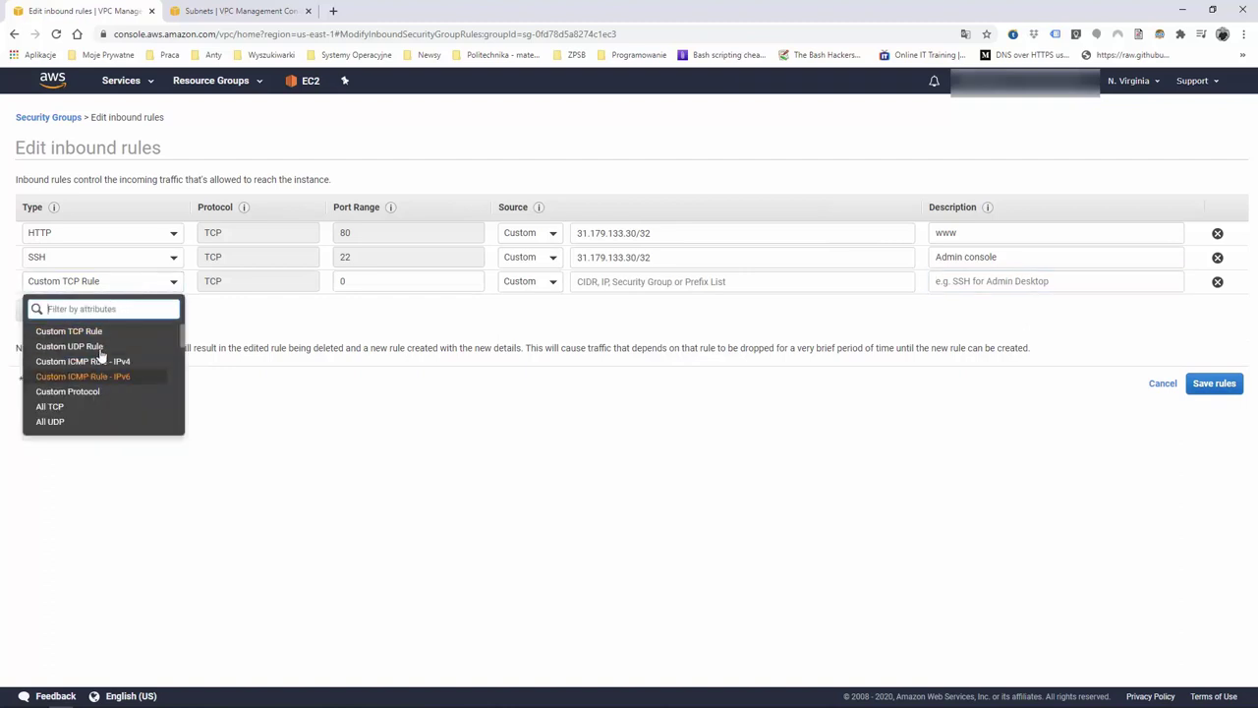
click(104, 312)
text(my)
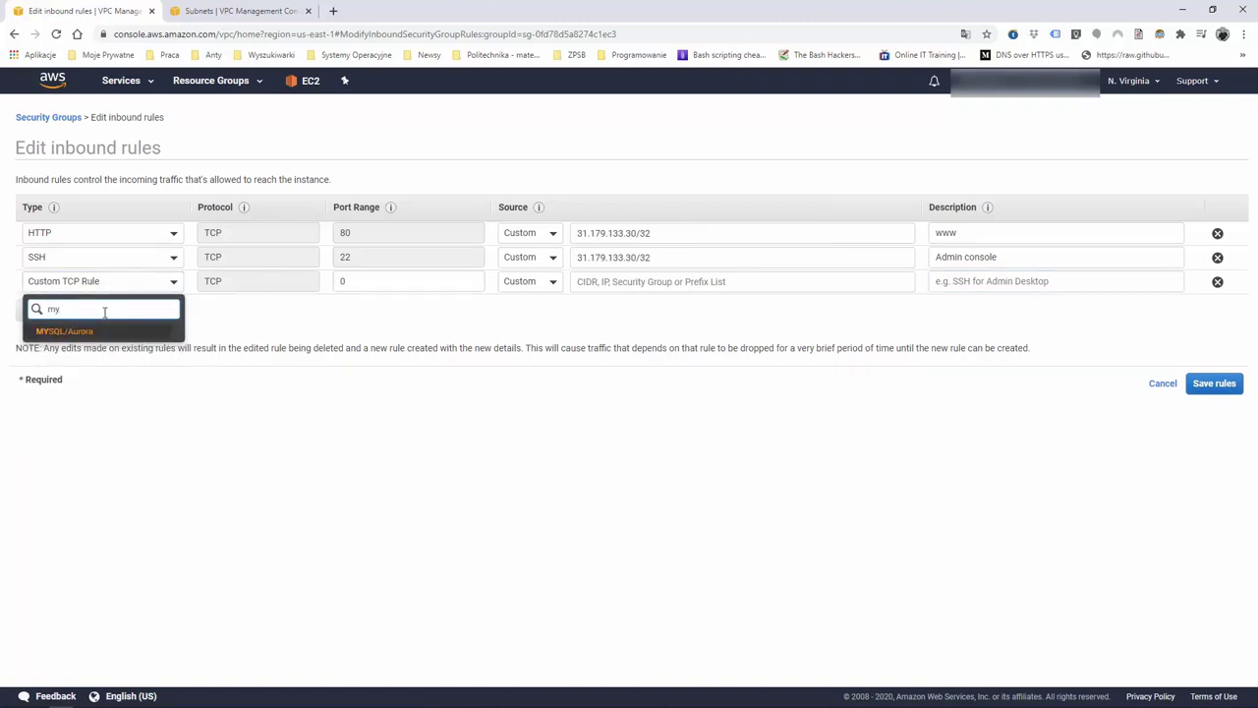
click(69, 333)
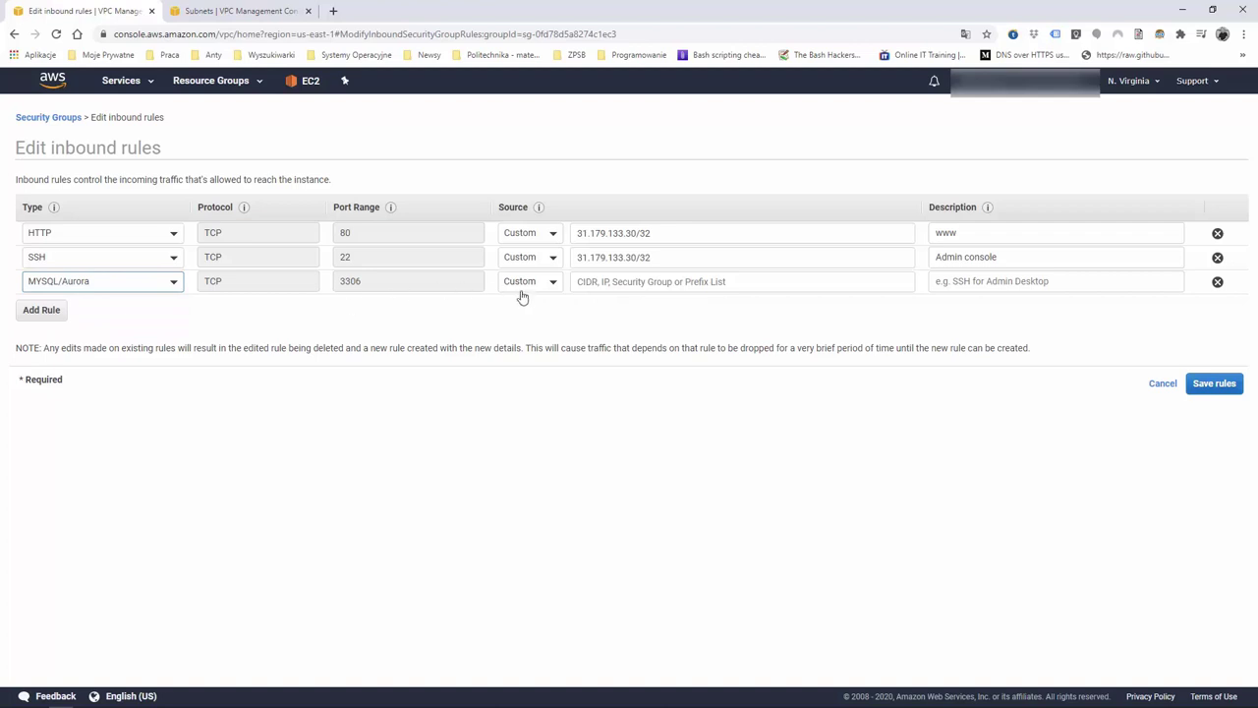
drag(653, 255, 583, 253)
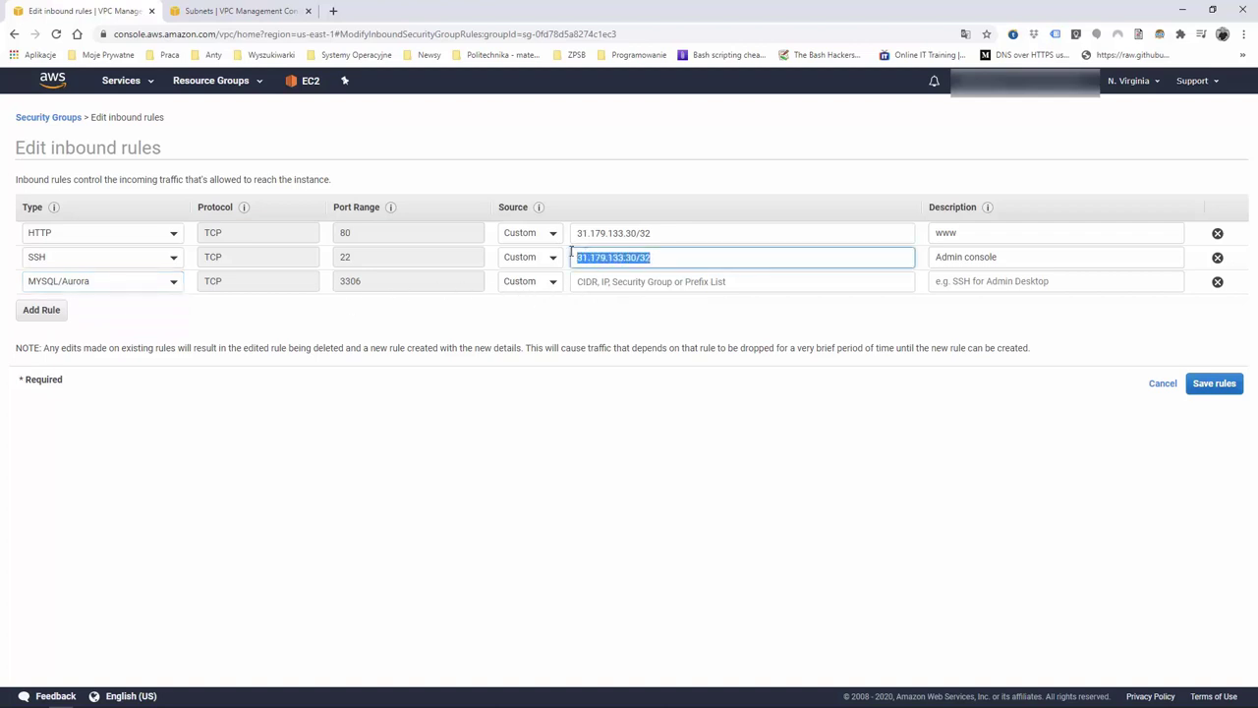
click(626, 281)
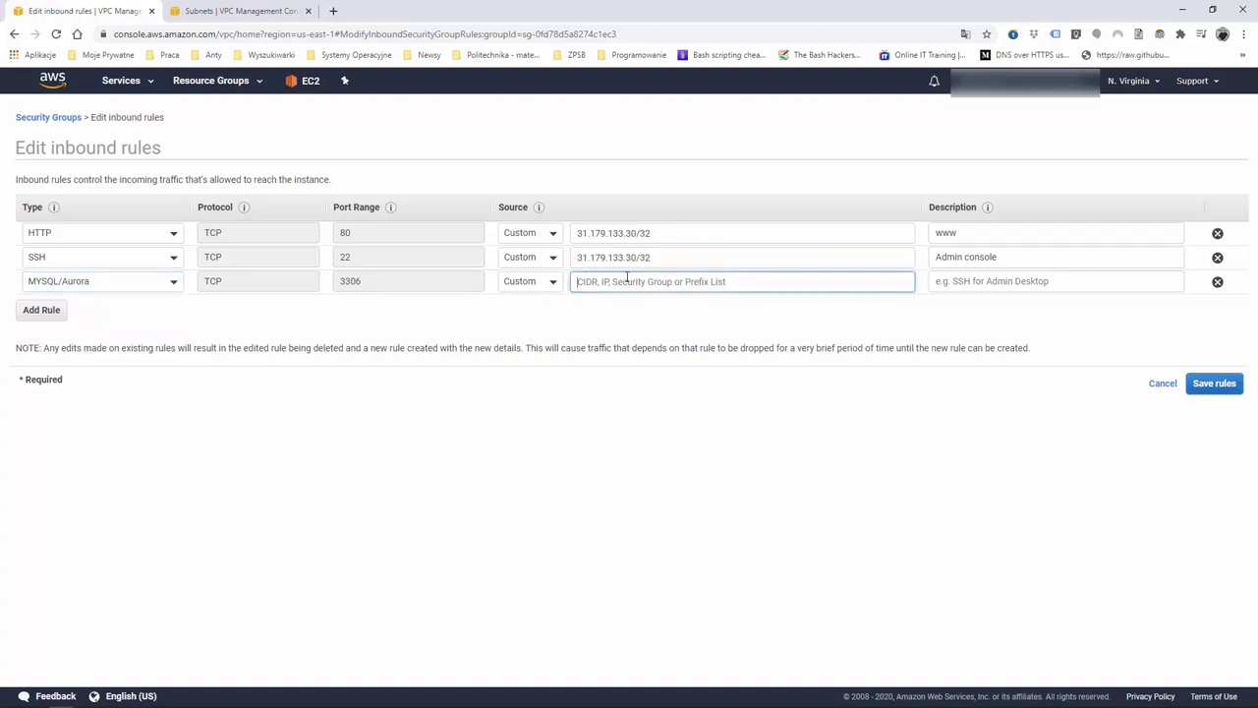
text(31.179.133.30/32)
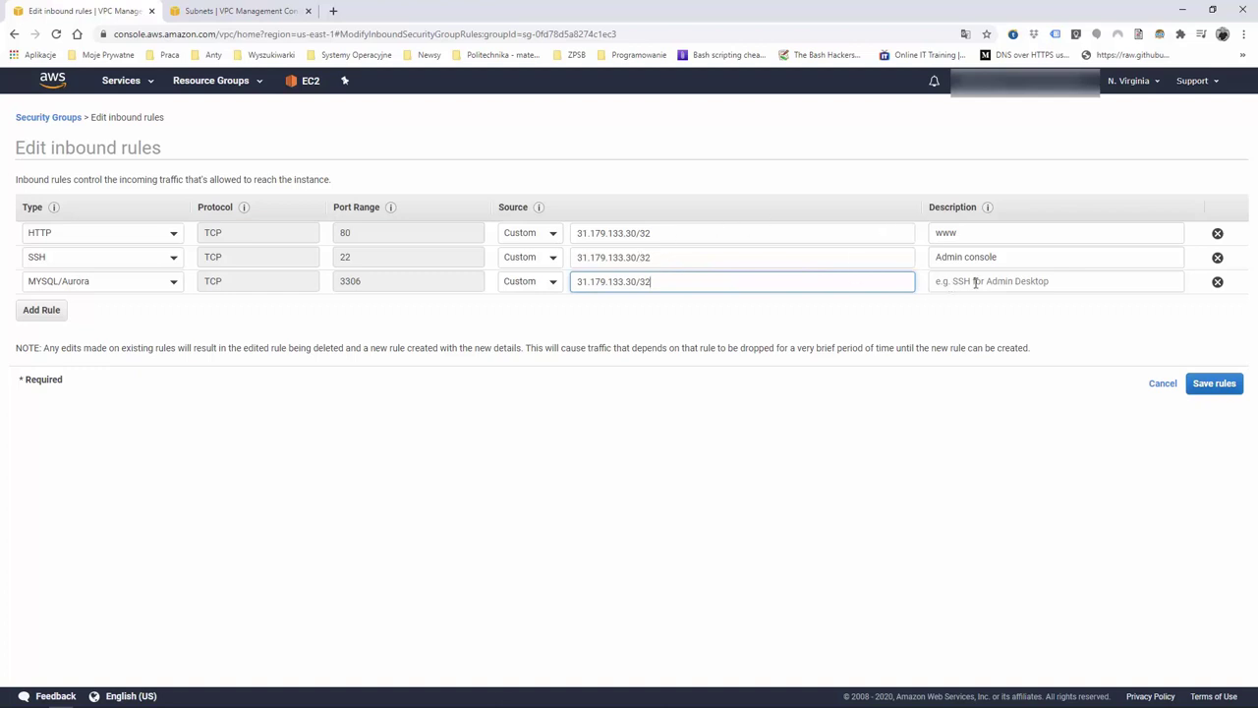
click(950, 280)
text(mysql)
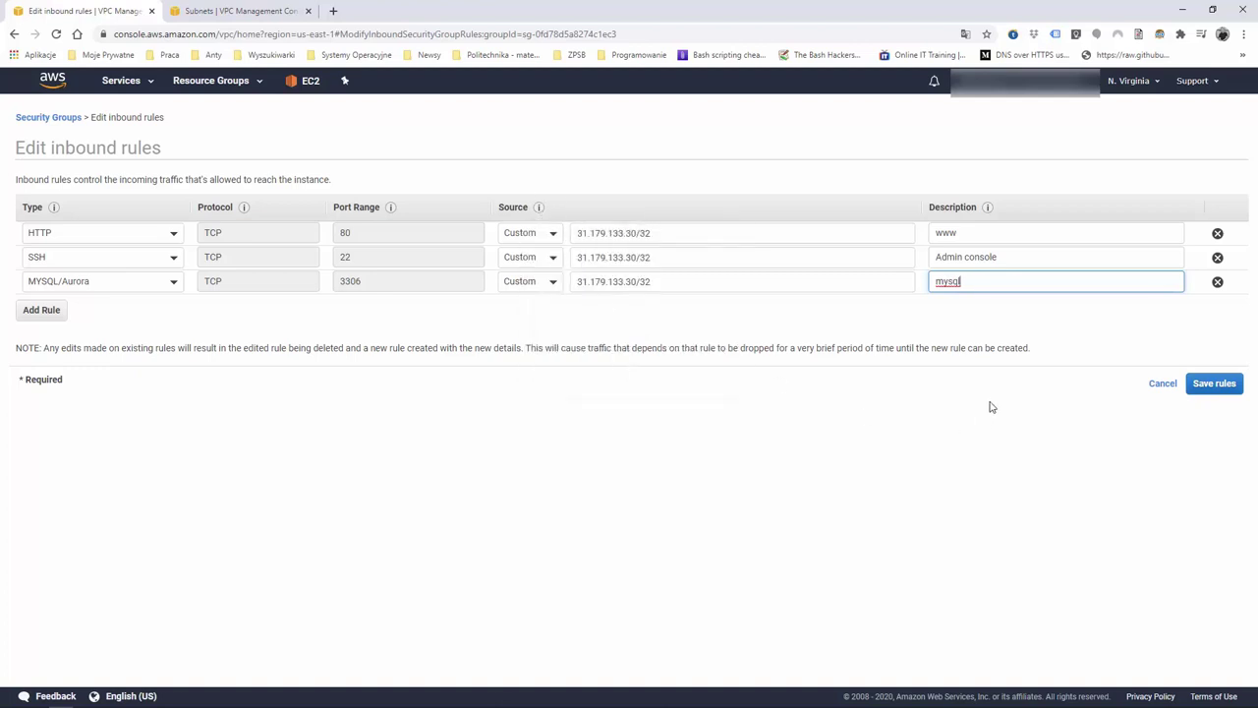
Save the inbound rules, dismiss the confirmation, and clear the security group selection
click(1219, 389)
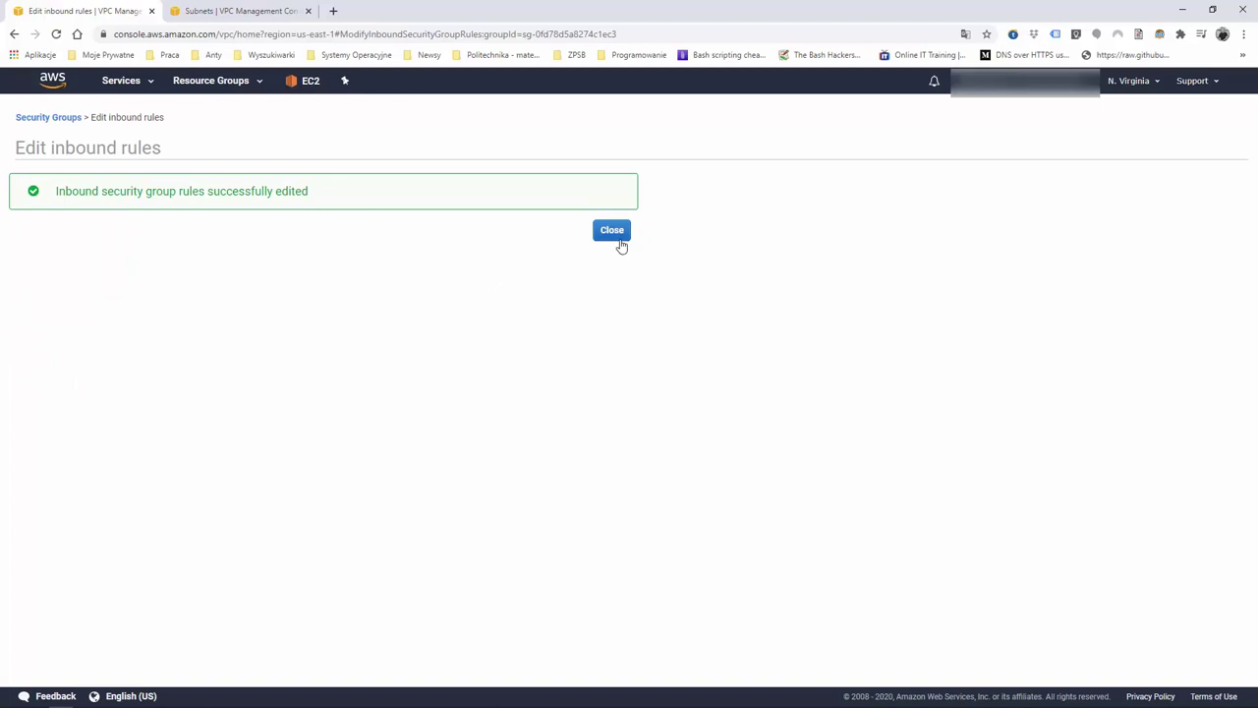
click(619, 236)
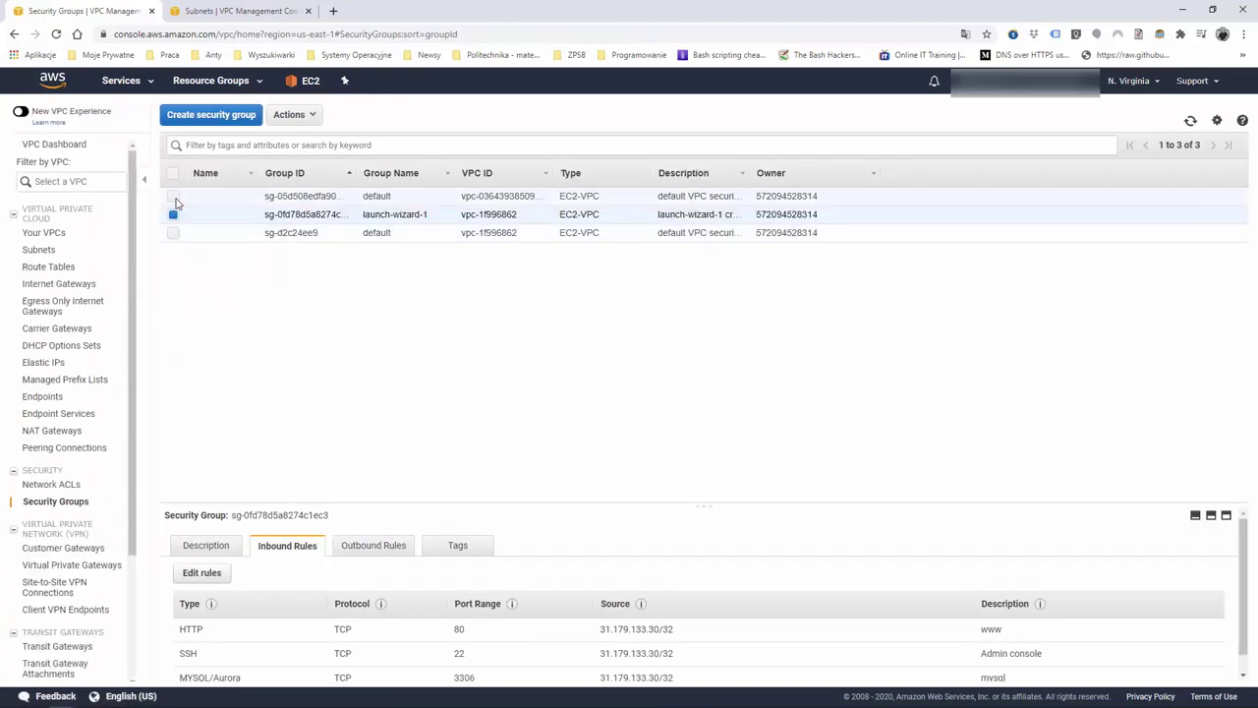
click(175, 197)
click(174, 199)
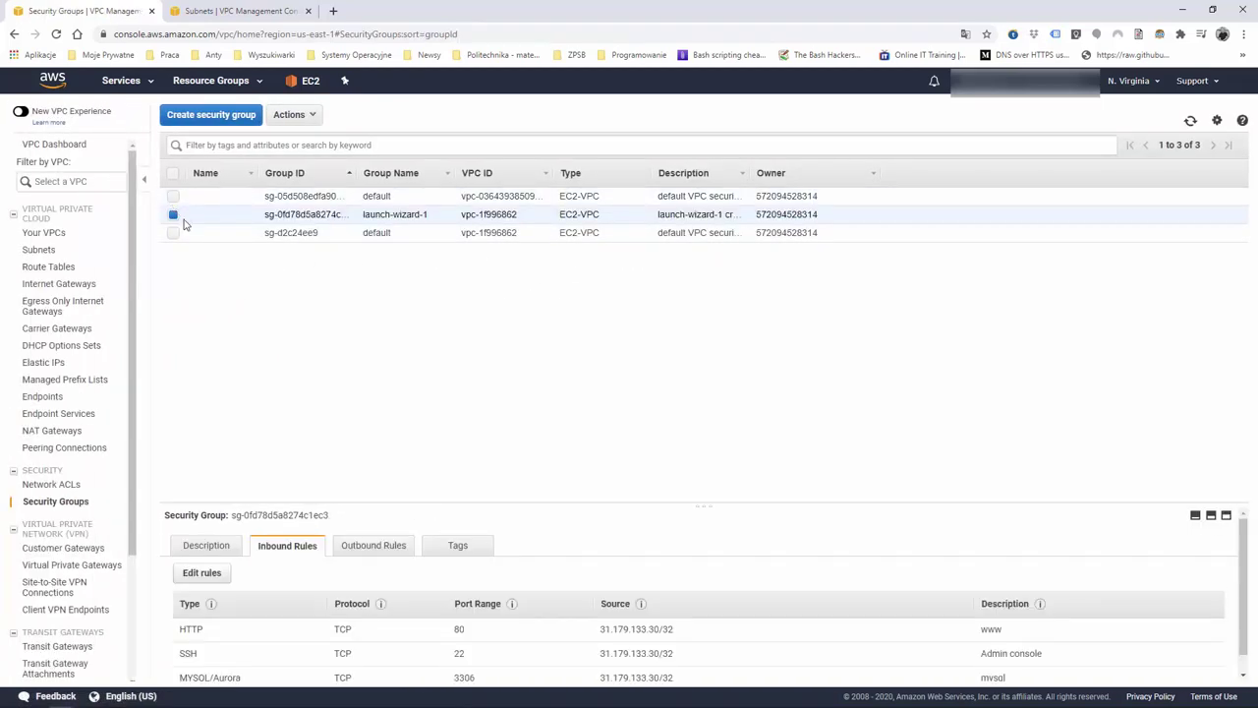
click(174, 215)
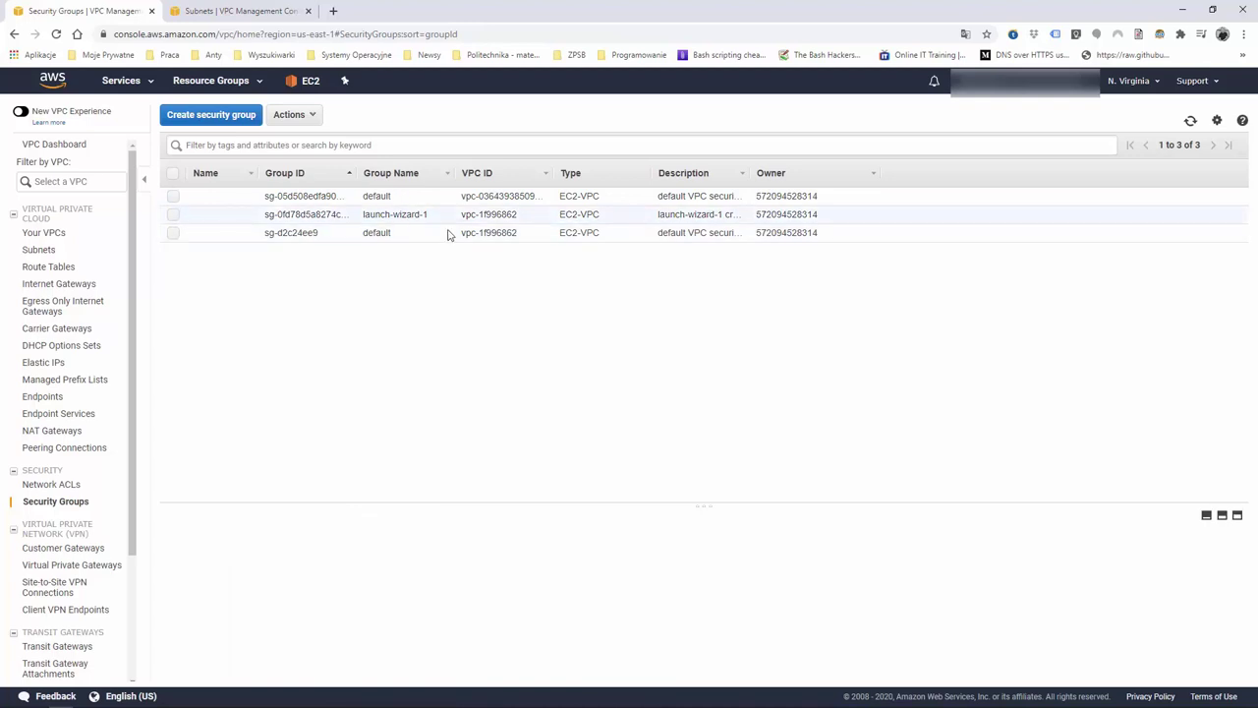
Open the Modify settings for the essentialsdb database from the RDS Databases list
click(120, 83)
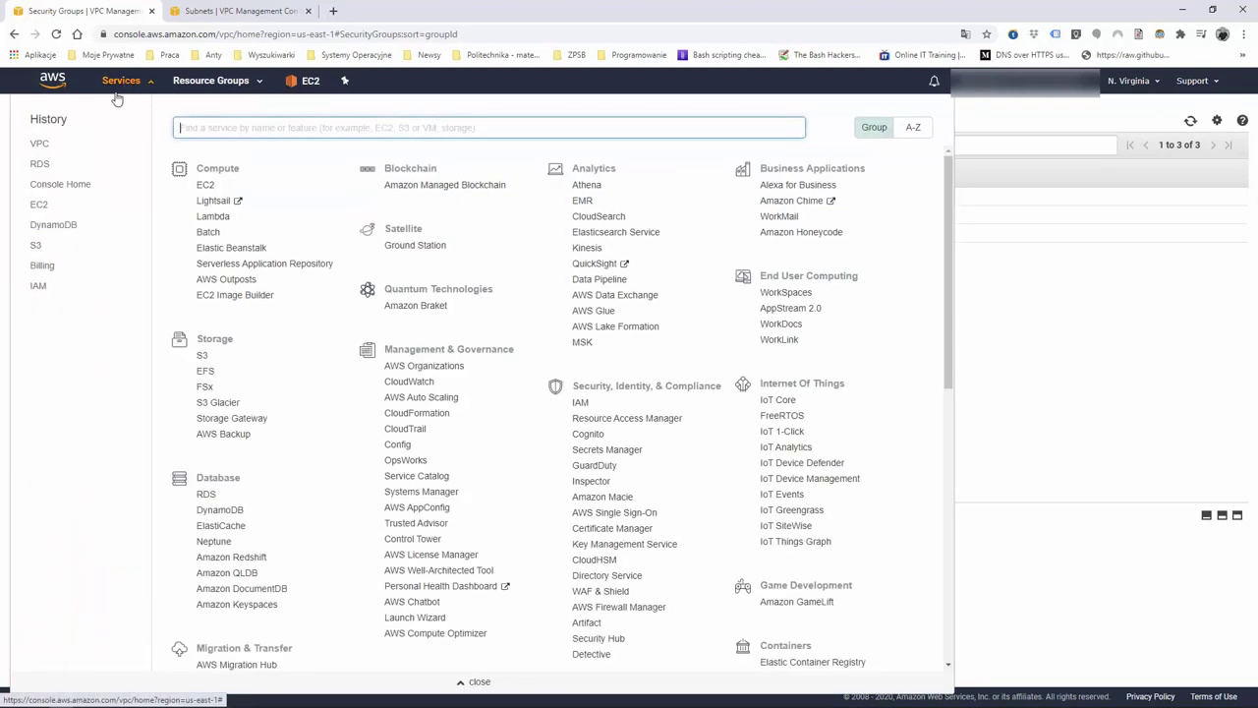
click(34, 164)
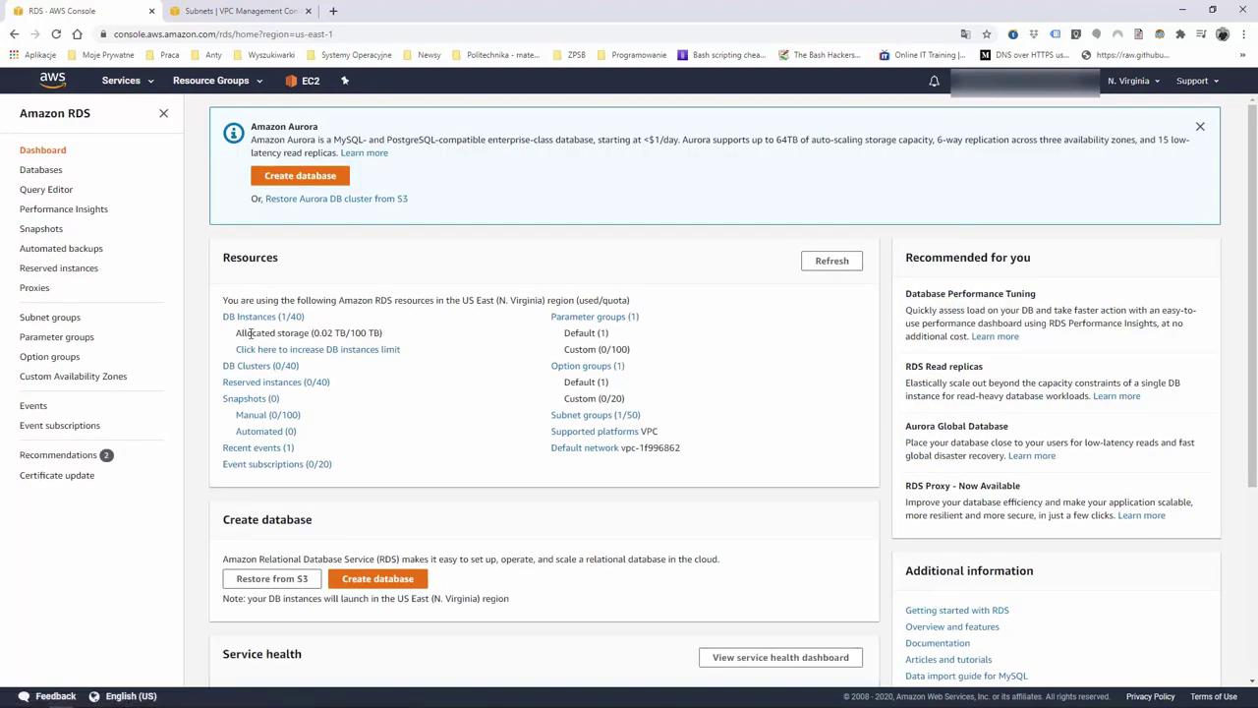
click(41, 172)
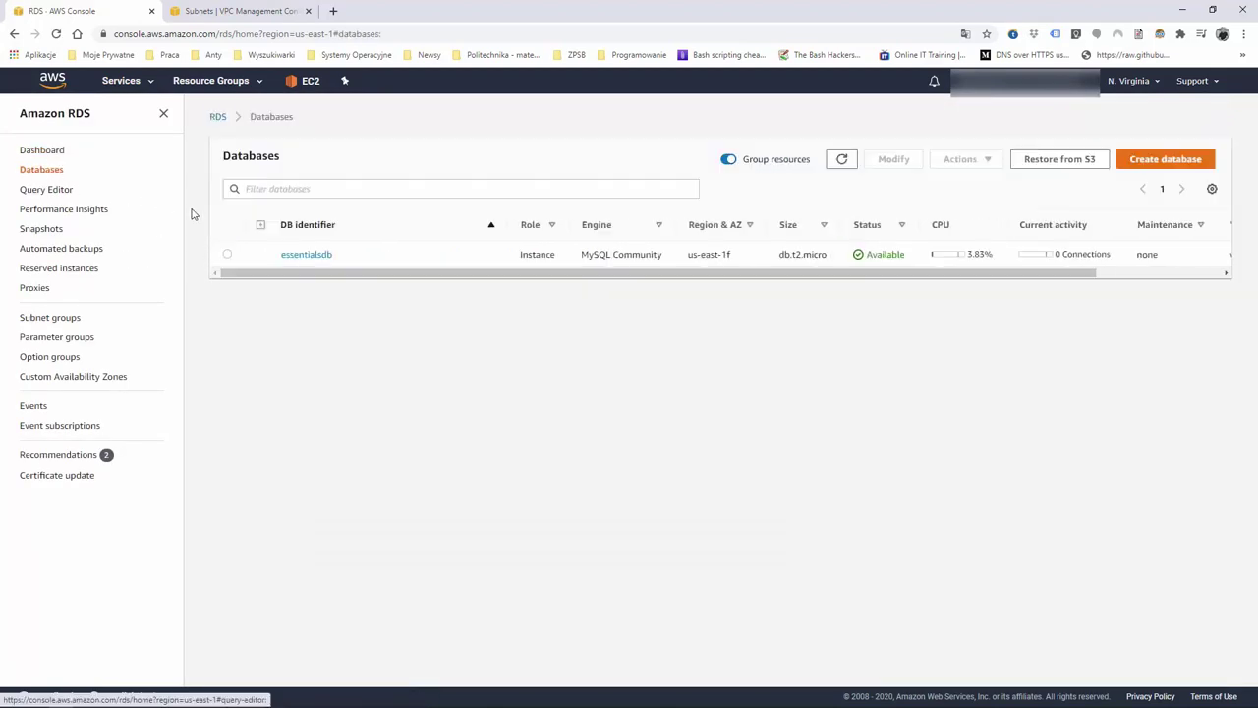
click(413, 256)
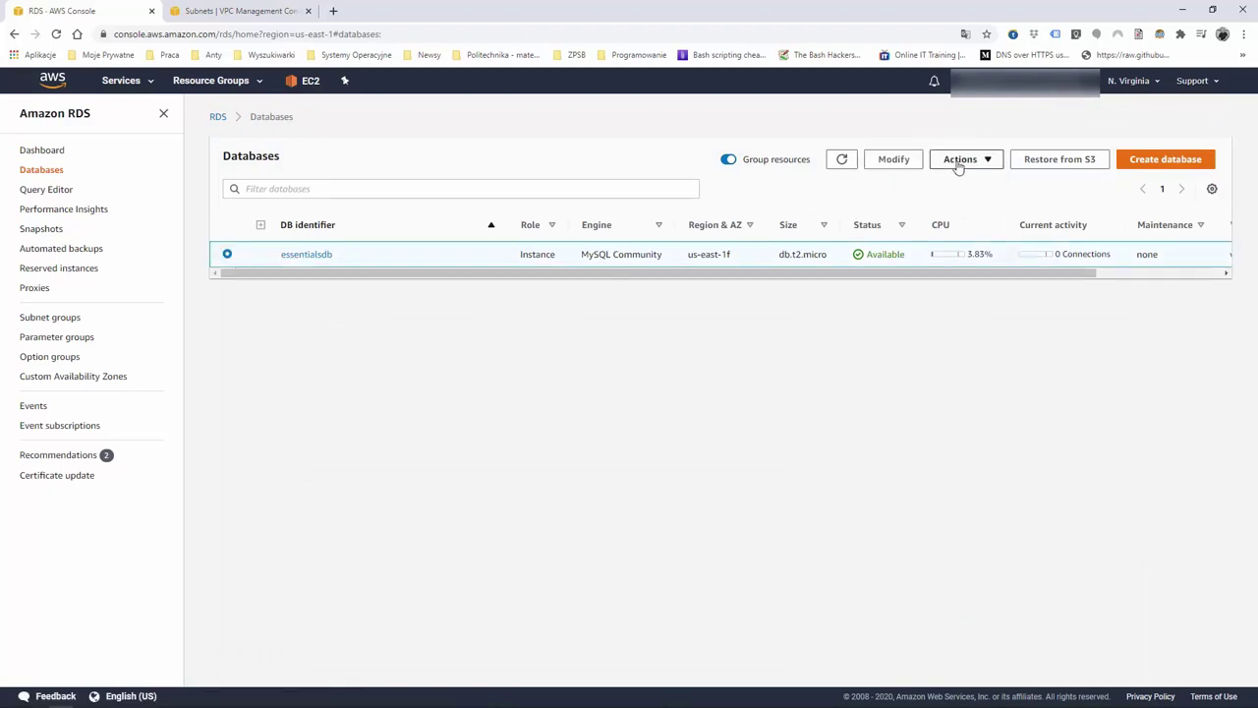
click(896, 160)
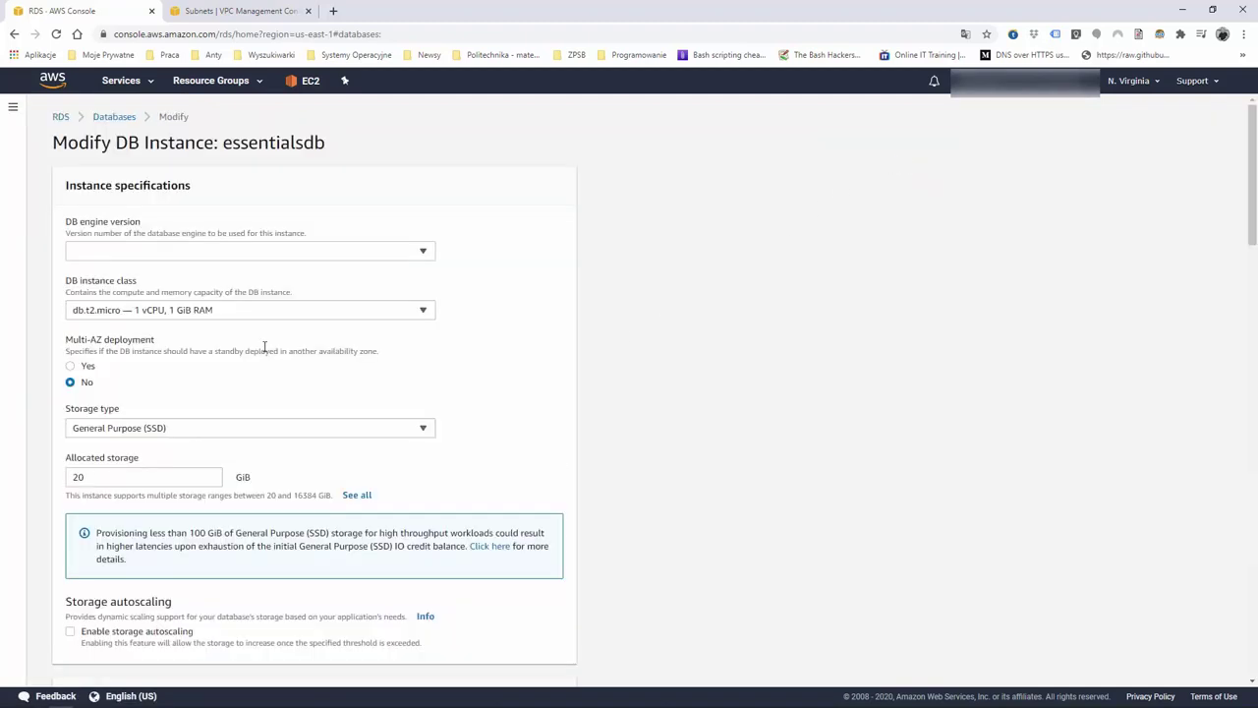
Check Network & Security: security groups default and launch-wizard-1, public accessibility No
scroll(245, 304, down, 5)
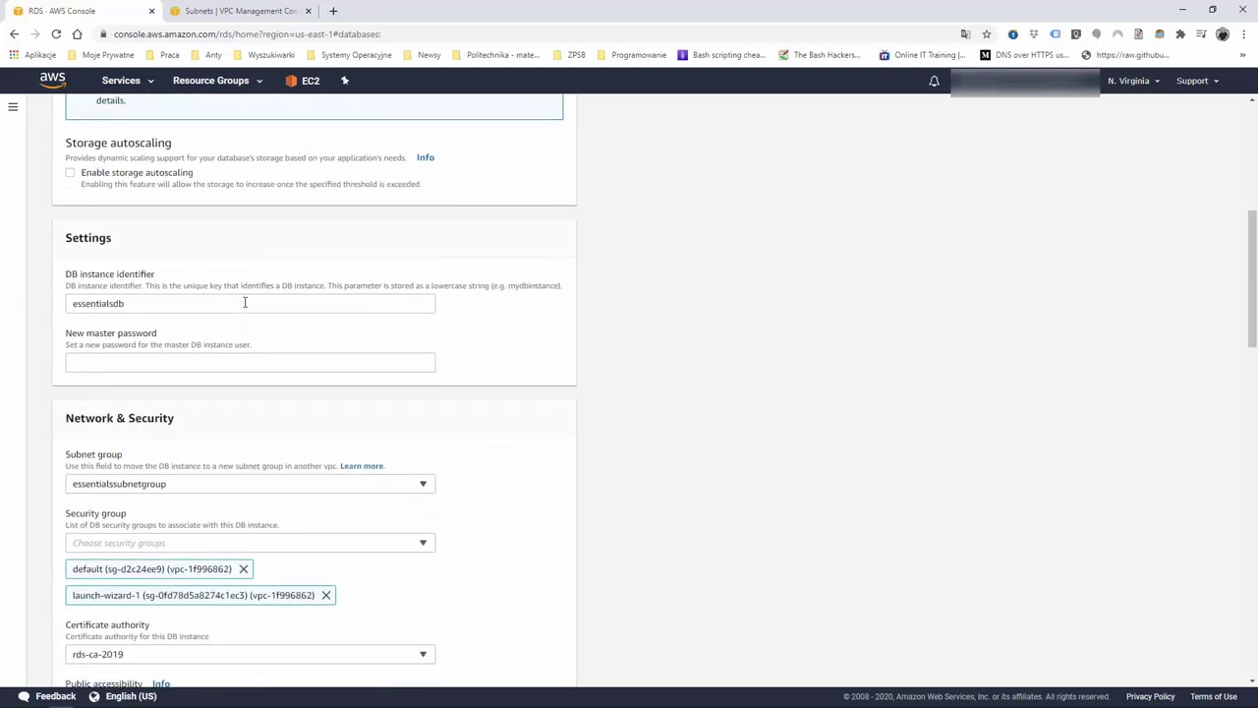
scroll(245, 303, down, 1)
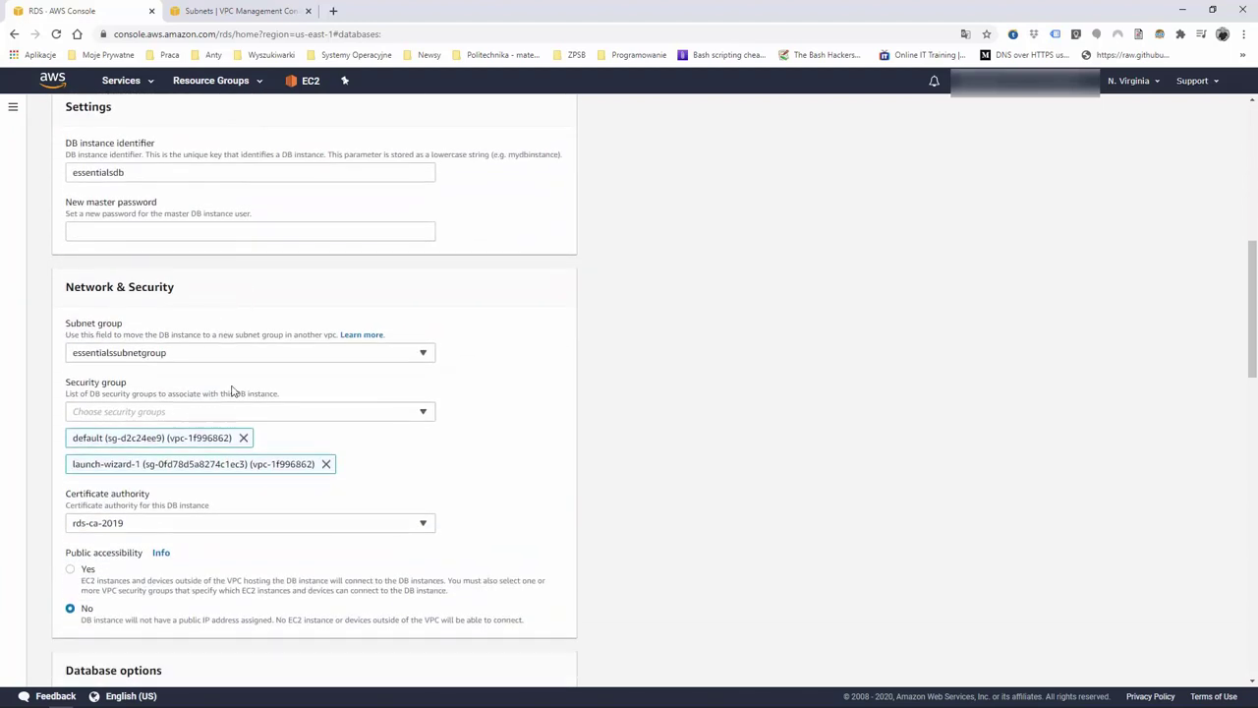
scroll(233, 391, down, 1)
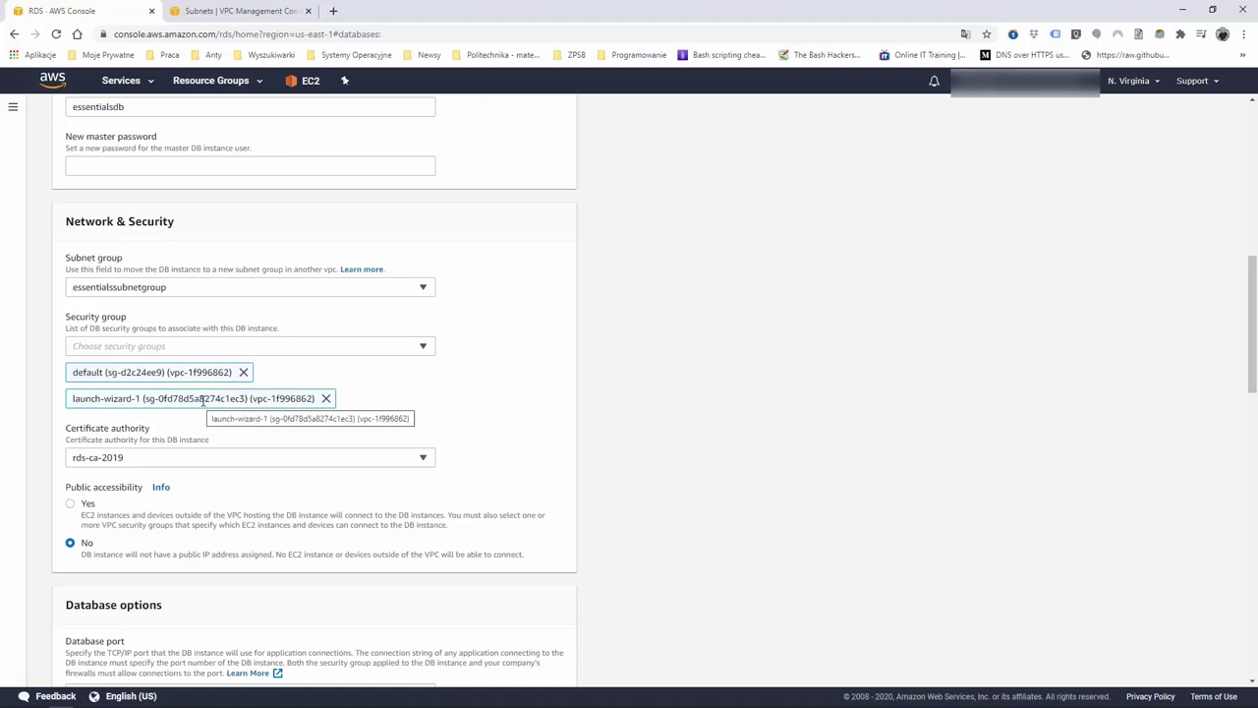
scroll(204, 436, down, 5)
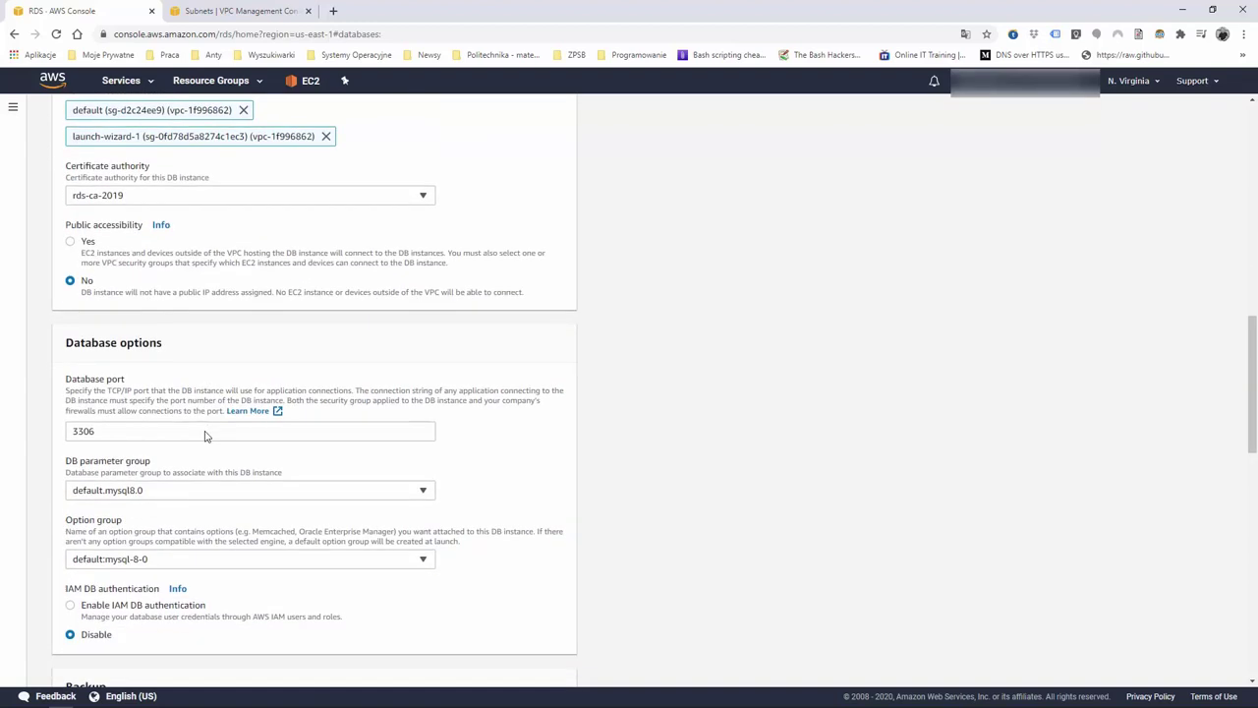
scroll(205, 432, down, 9)
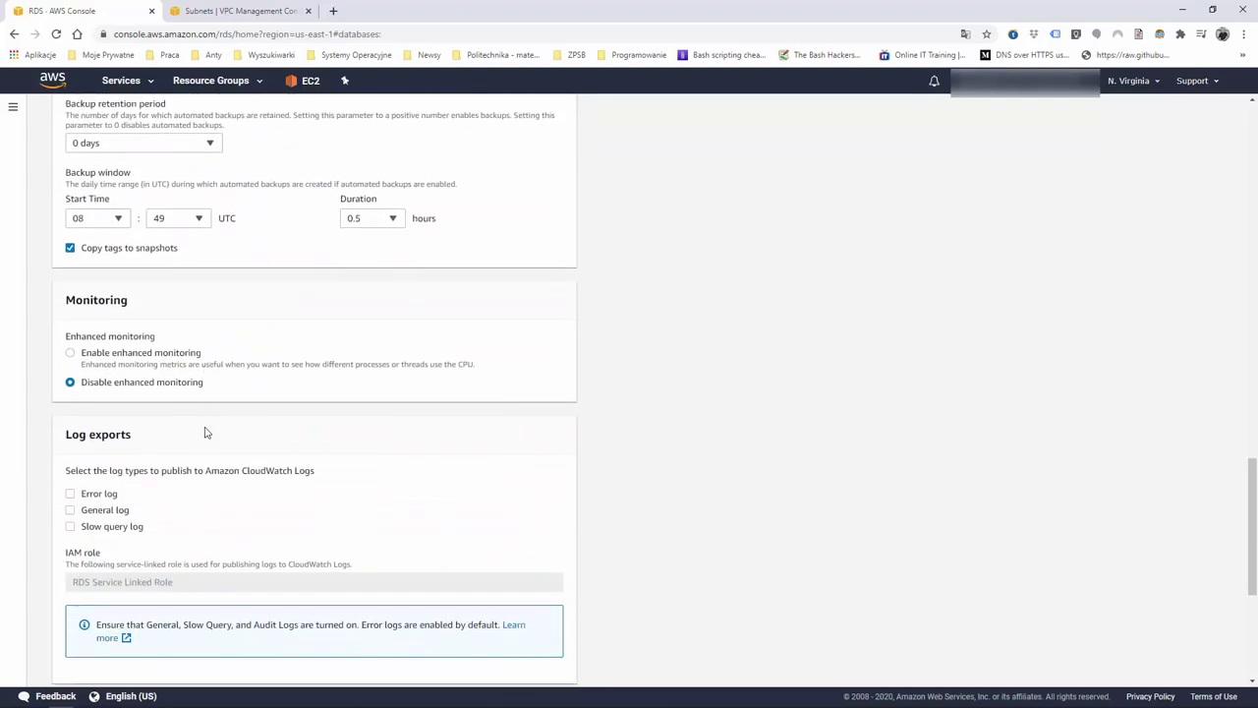
scroll(205, 433, up, 14)
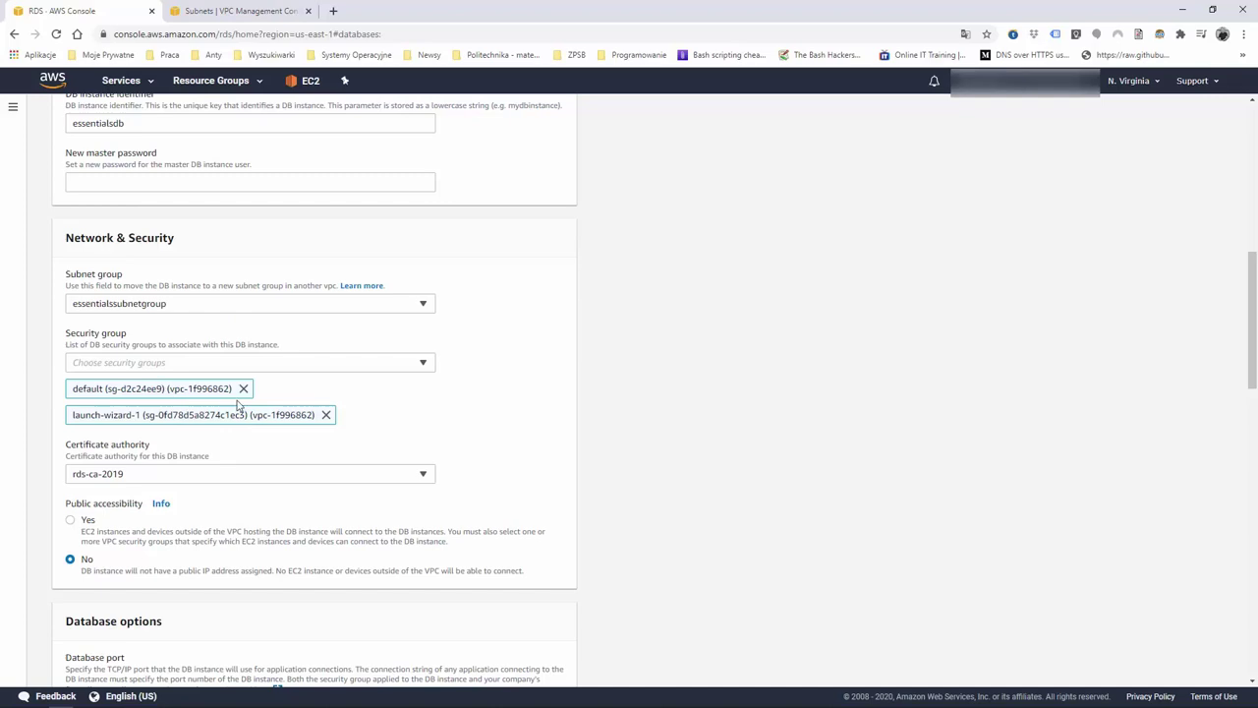
scroll(236, 405, up, 6)
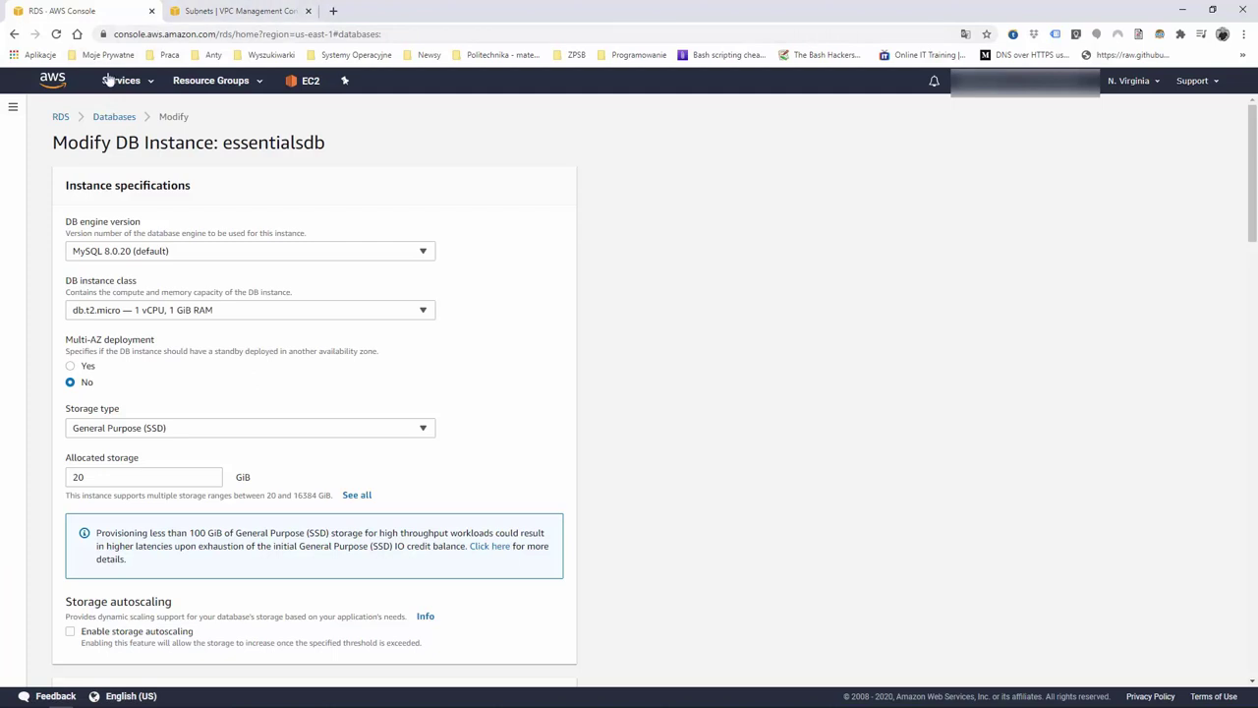
Abandon the unsaved modification and view the running EC2 instances
click(53, 80)
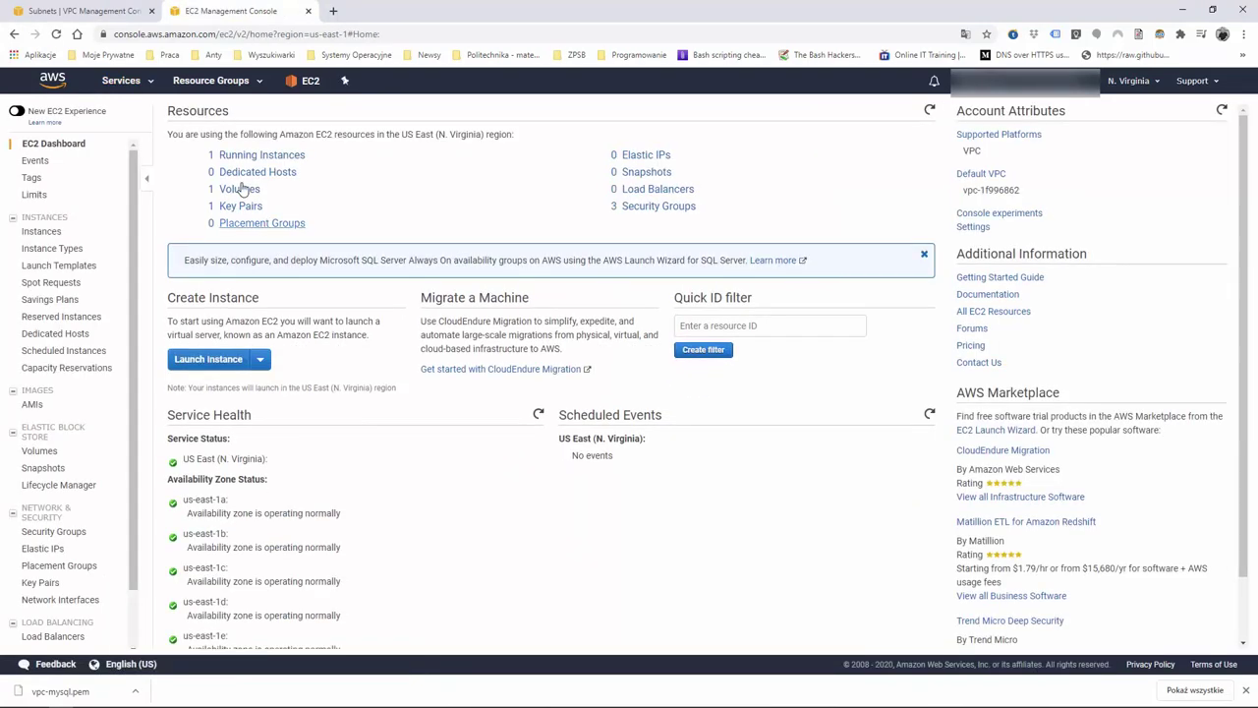
click(263, 155)
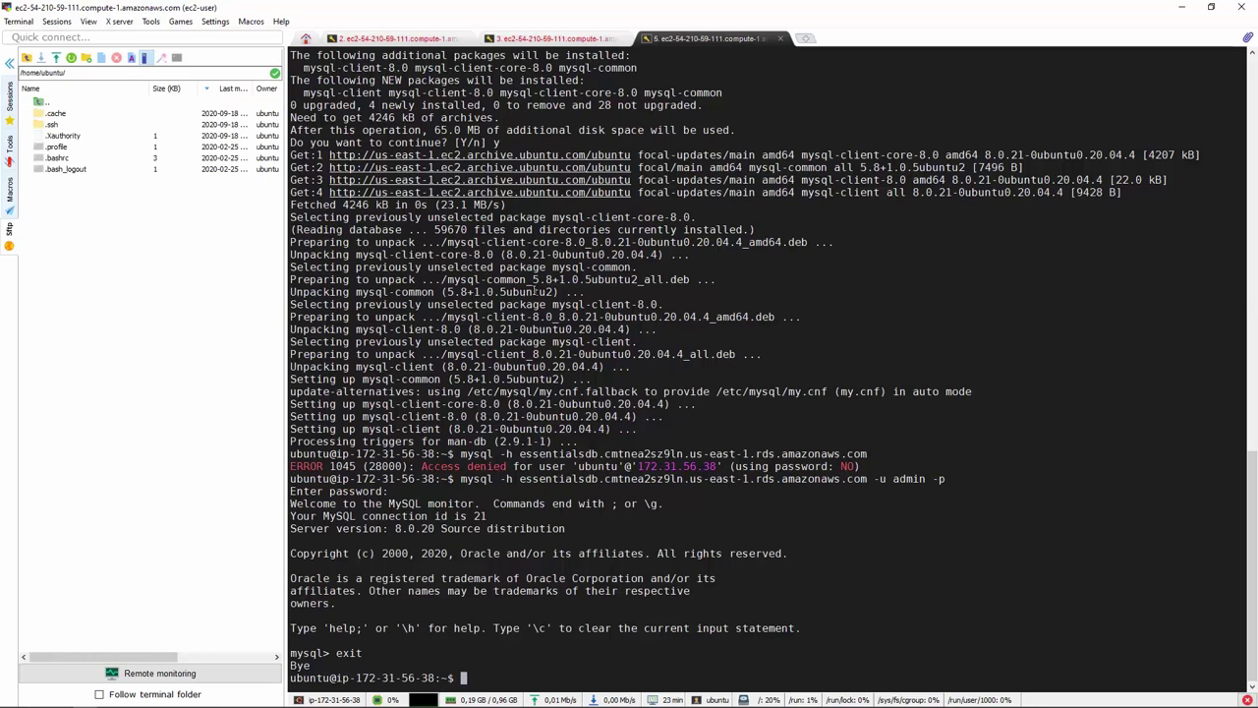
Clear the terminal, close the extra session, and rerun the package update and mysql-client install
key(ctrl+l)
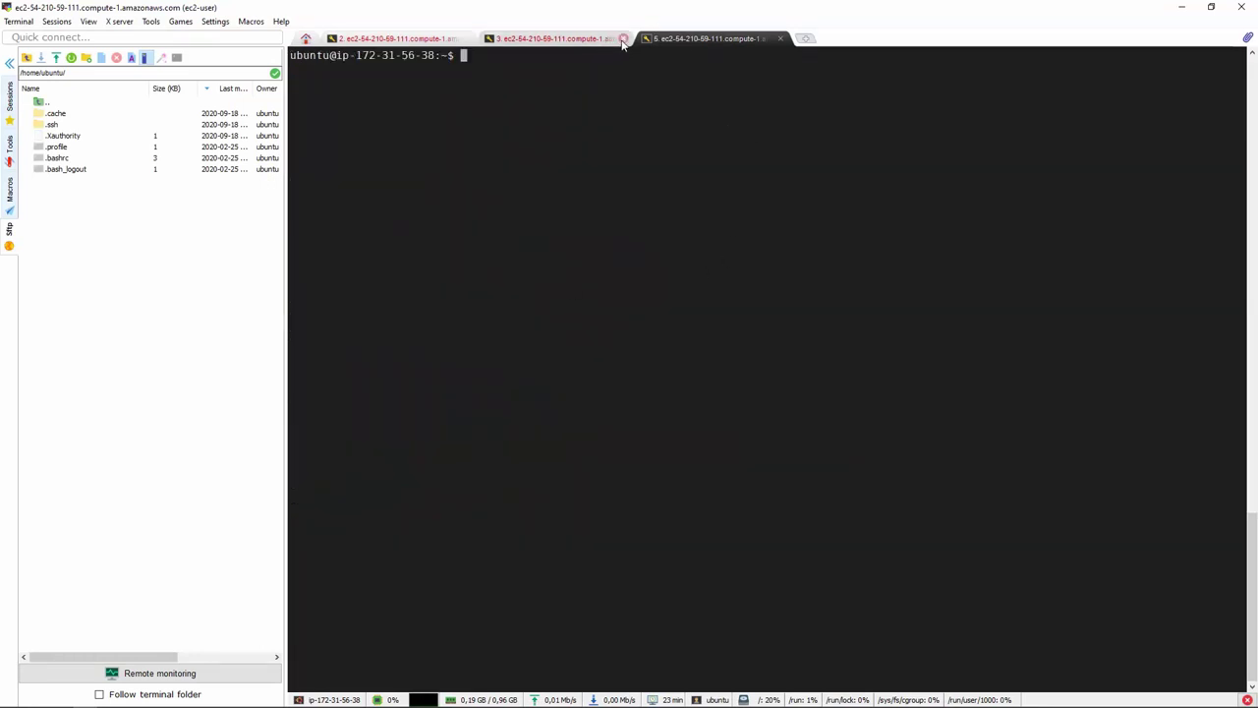
click(624, 38)
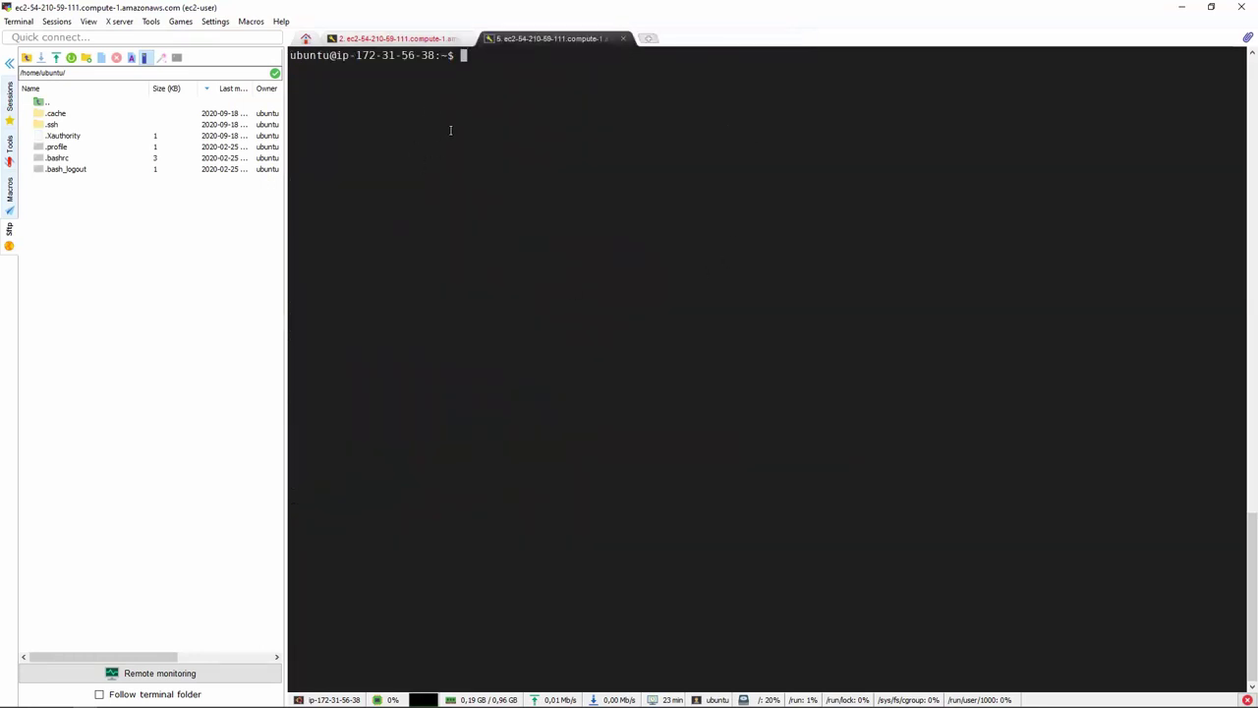
key(Up)
key(Up)
key(Up)
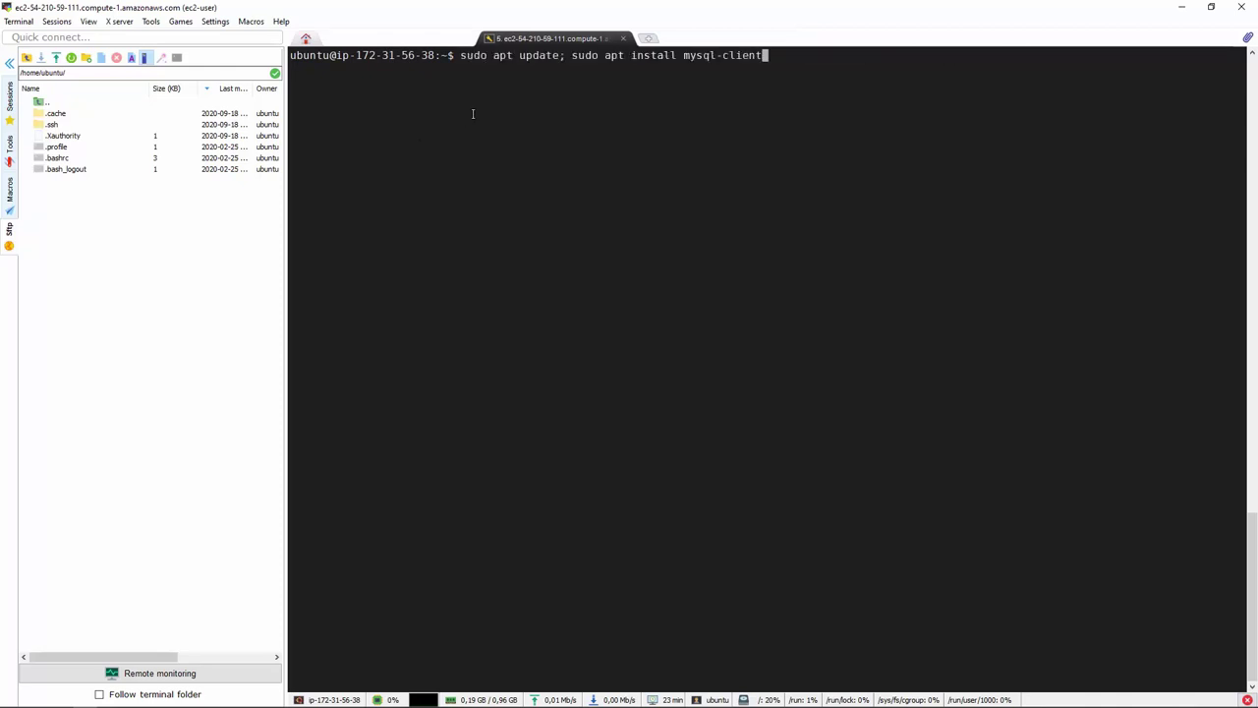
key(Return)
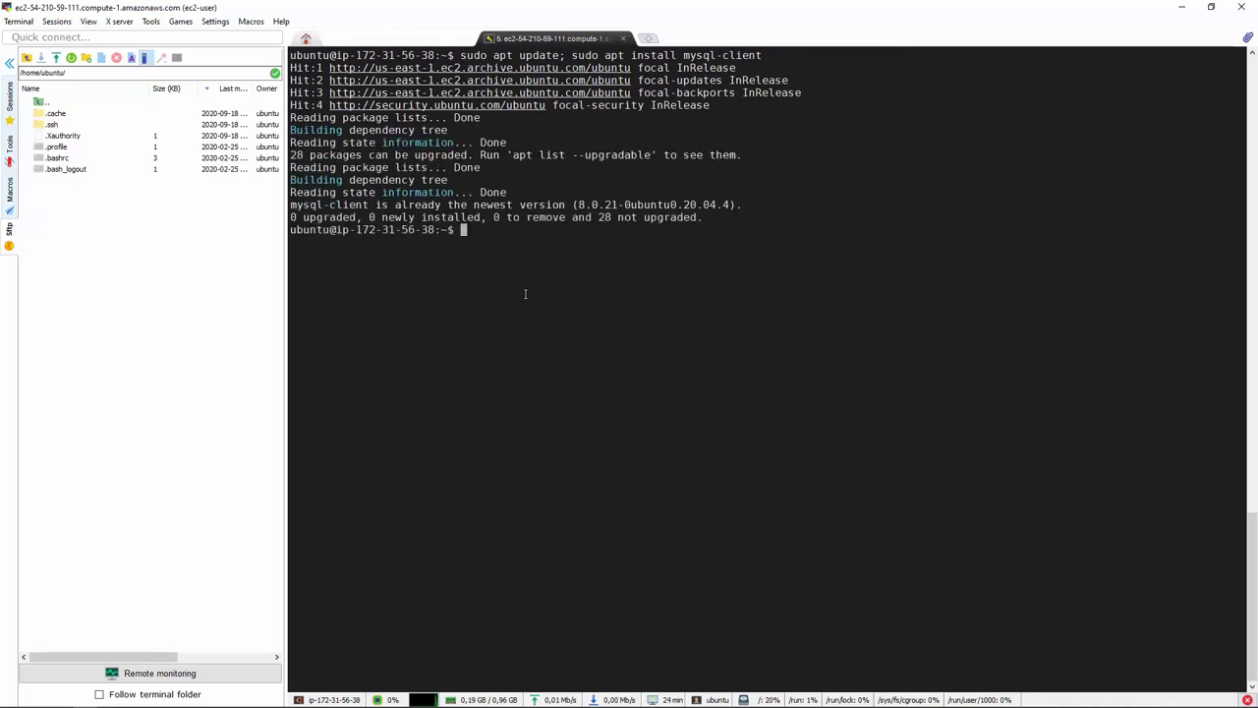
Ping the essentialsdb endpoint and stop it, showing 100% packet loss
key(Up)
key(Up)
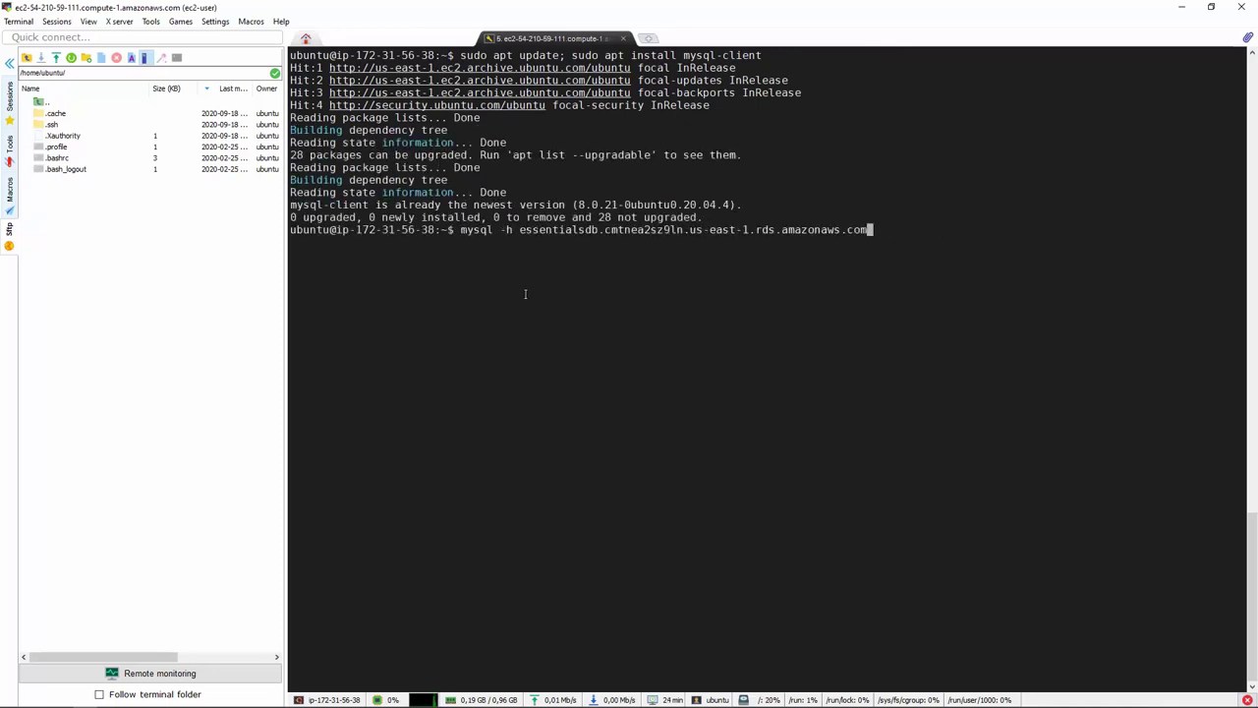
key(Down)
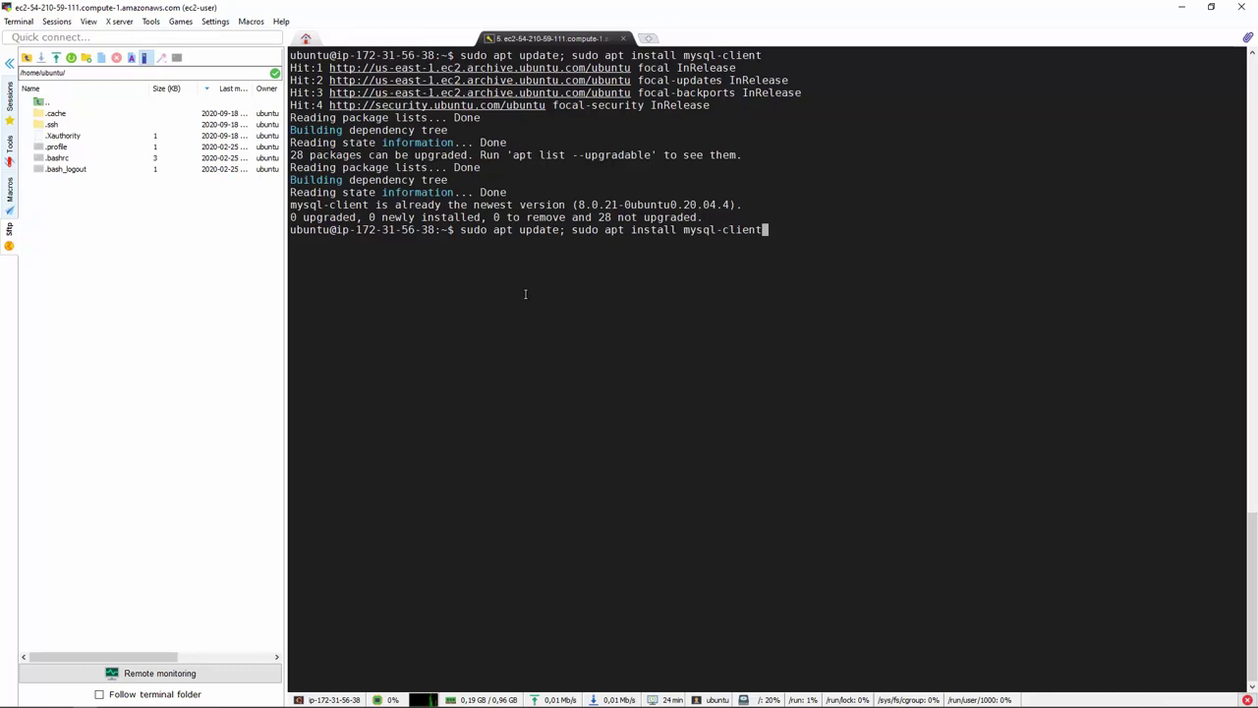
key(ctrl+u)
text(mysql -h essentialsdb.cmtnea2sz9ln.us-east-1.rds.amazonaws.com)
text(-u admin -p)
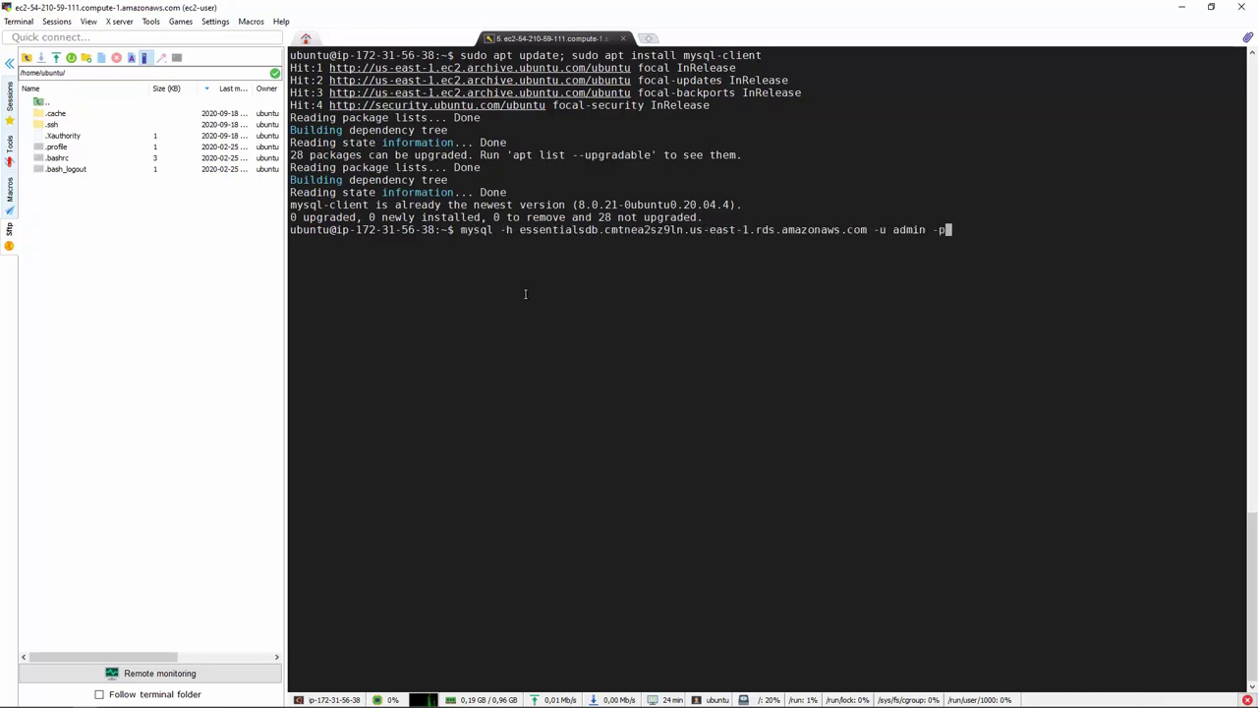
key(BackSpace)
key(BackSpace)
key(BackSpace)
key(BackSpace)
key(BackSpace)
key(BackSpace)
key(BackSpace)
key(BackSpace)
key(BackSpace)
key(BackSpace)
key(BackSpace)
key(BackSpace)
key(ctrl+a)
key(Right)
key(Right)
key(Right)
key(Right)
key(Right)
key(Right)
key(Right)
key(Right)
key(BackSpace)
key(BackSpace)
key(BackSpace)
key(BackSpace)
key(BackSpace)
key(BackSpace)
key(BackSpace)
key(BackSpace)
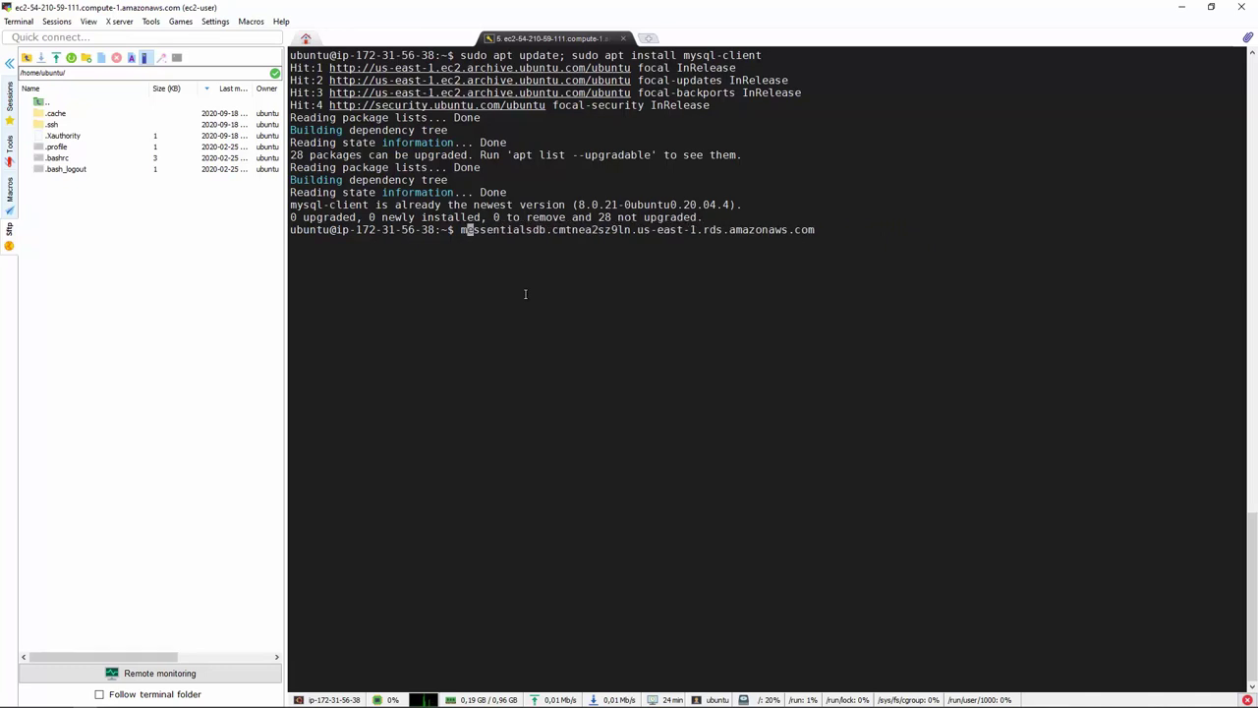
text(ping)
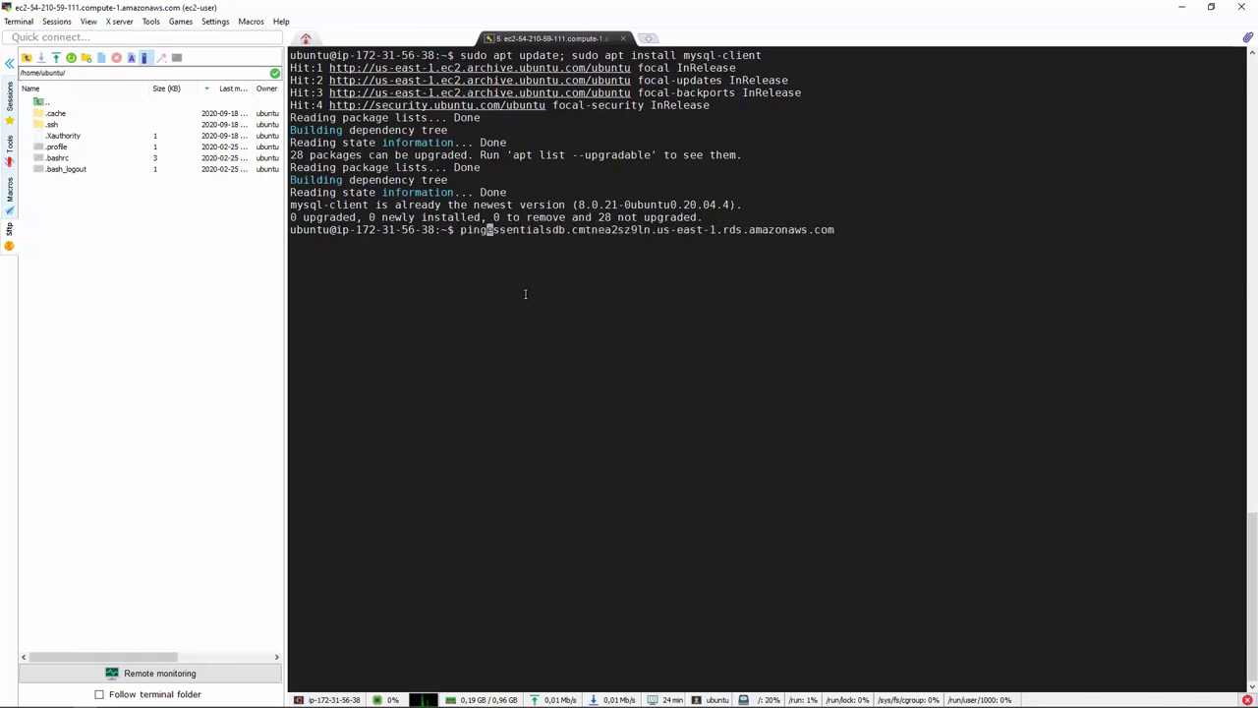
key(Return)
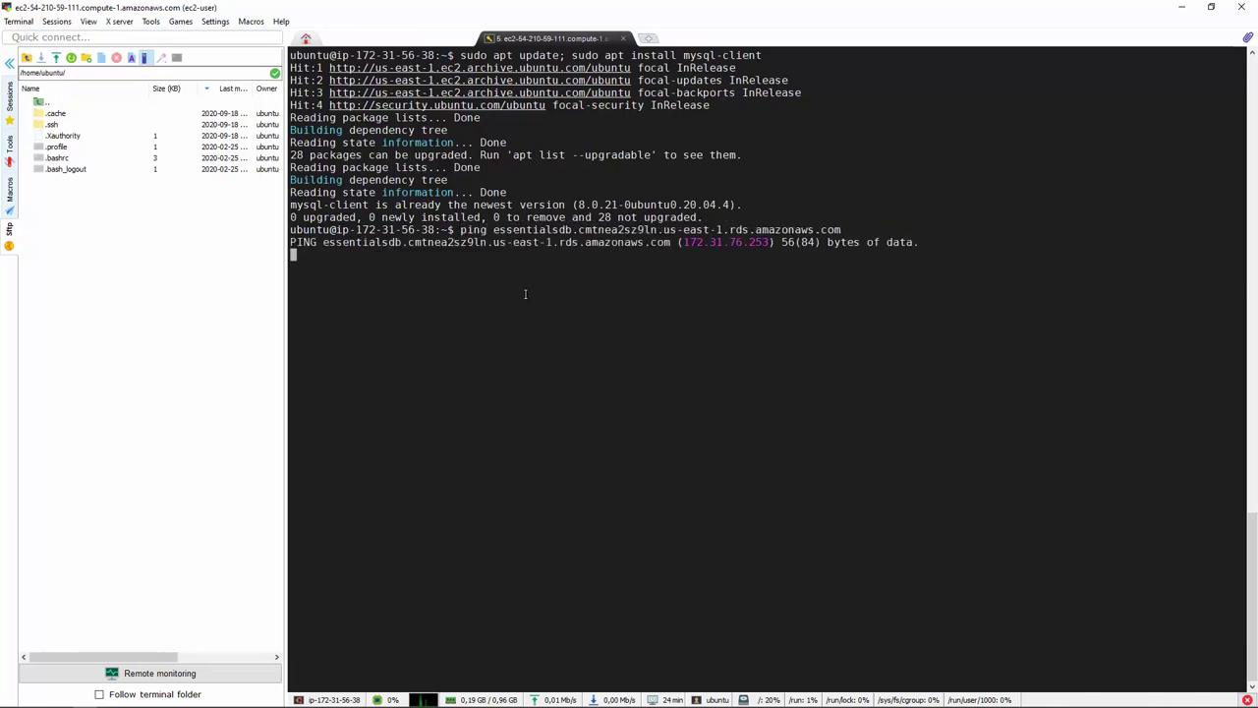
key(ctrl+c)
Rerun 'mysql -h <endpoint> -u admin -p' to log in to the RDS MySQL server
key(Up)
key(Up)
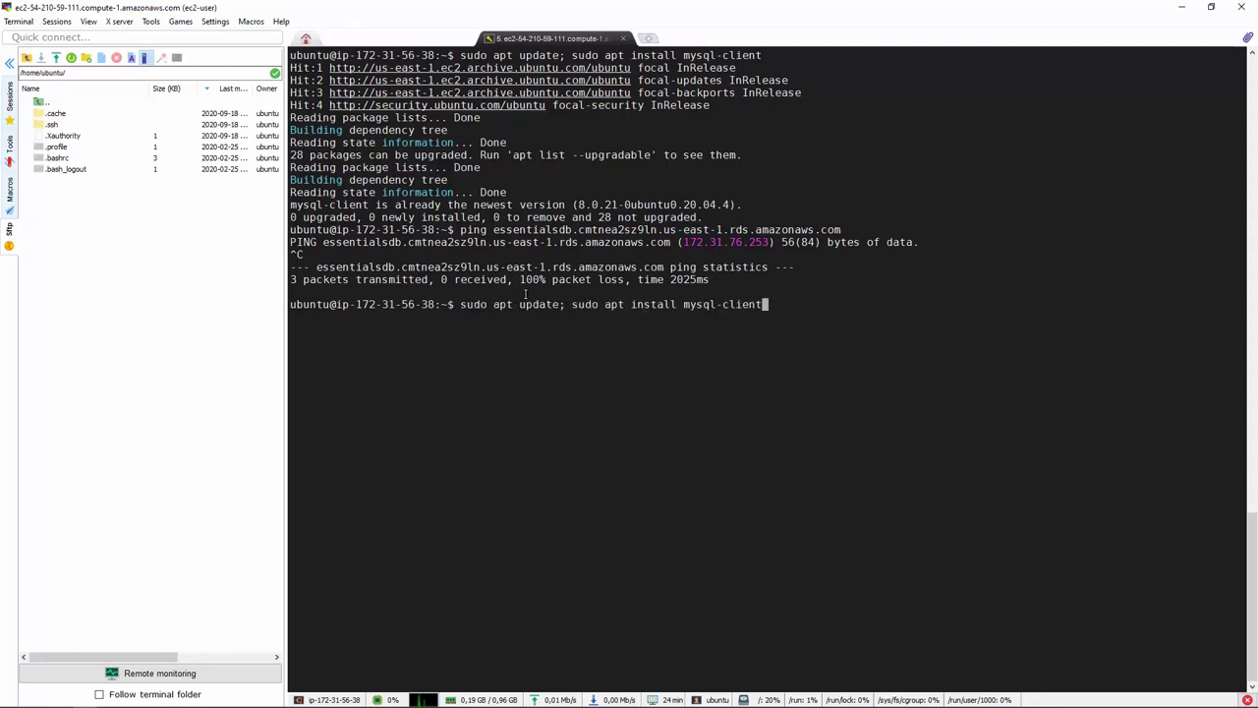
key(Up)
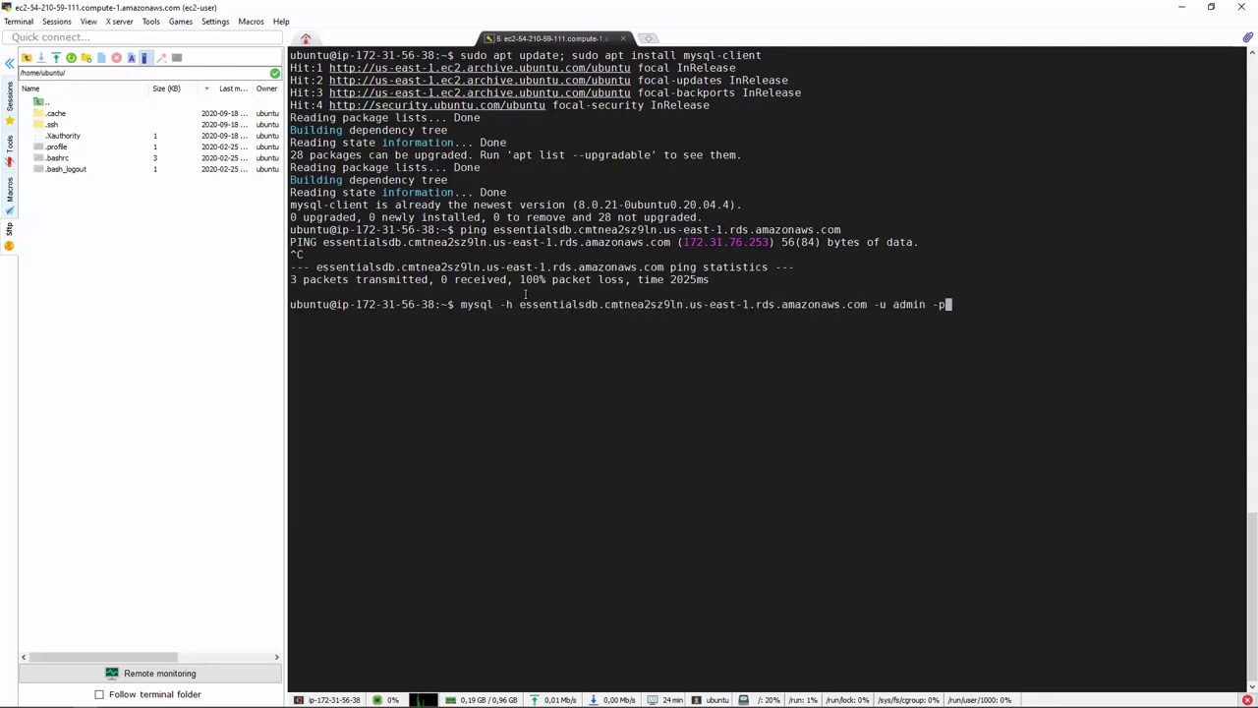
key(Return)
key(Return)
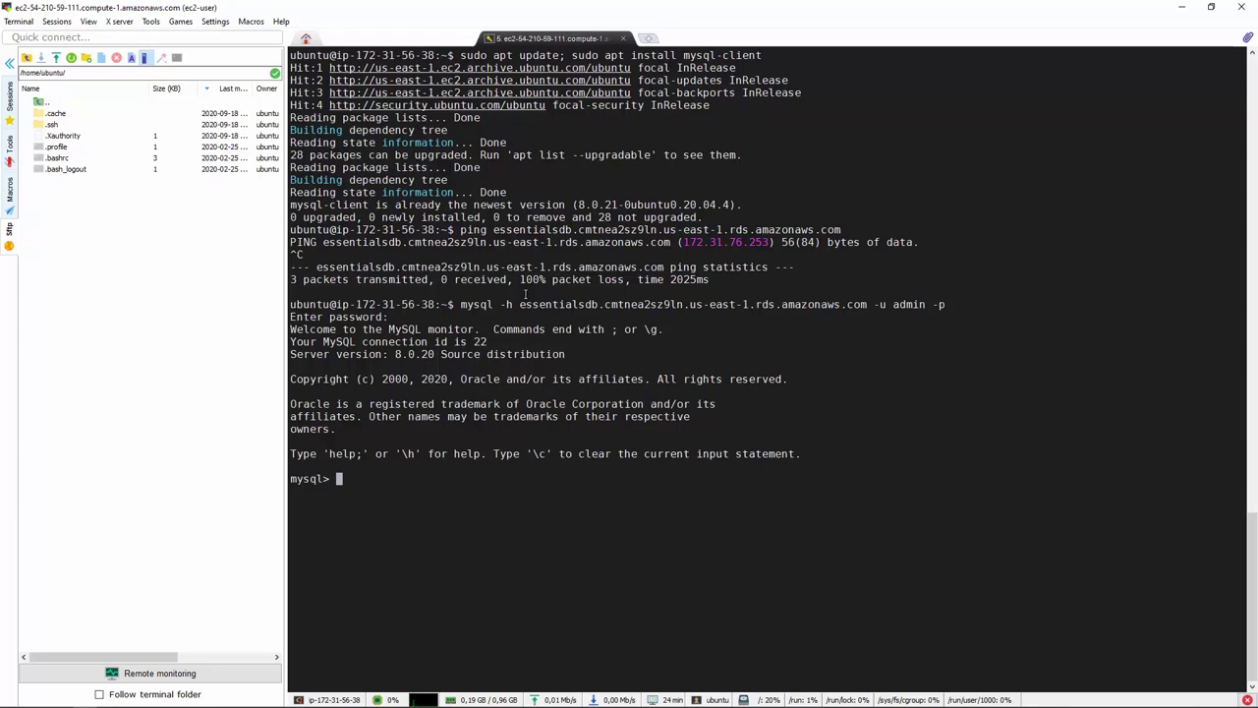
Run 'help' at the mysql> prompt to list the client's commands
text(help)
key(Return)
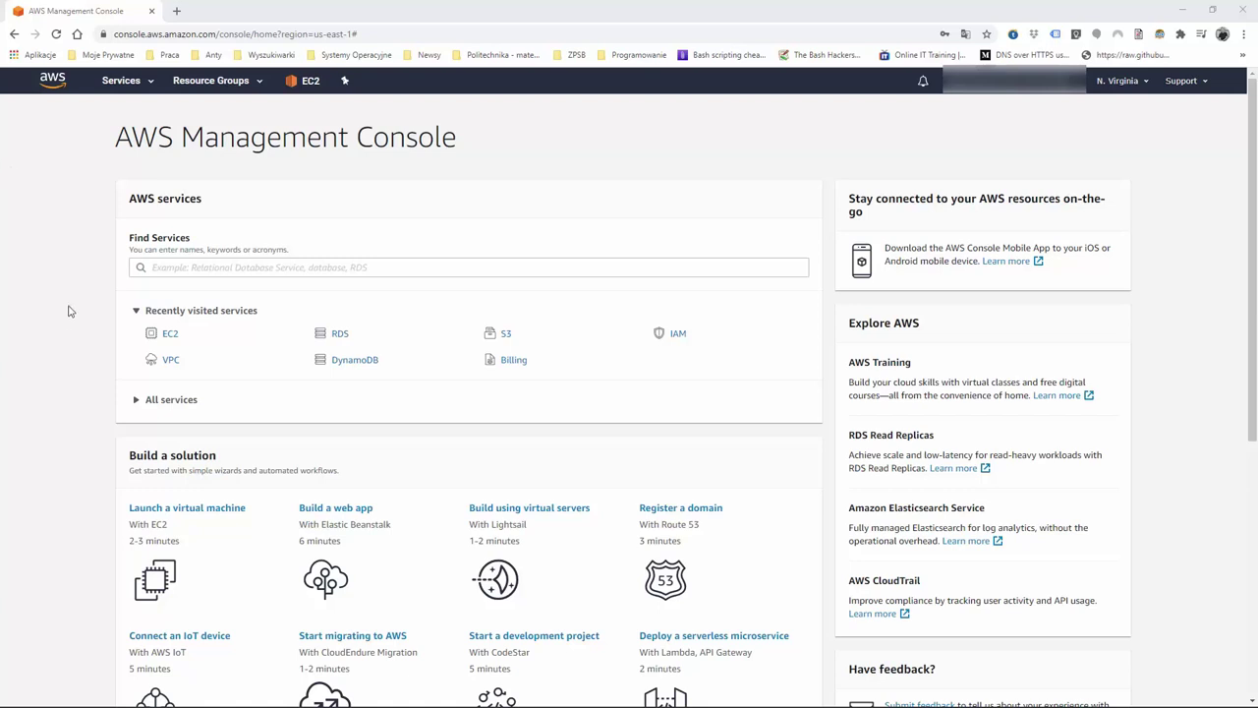
Open the VPC Subnets list and view Private Subnet 3's route table
click(171, 361)
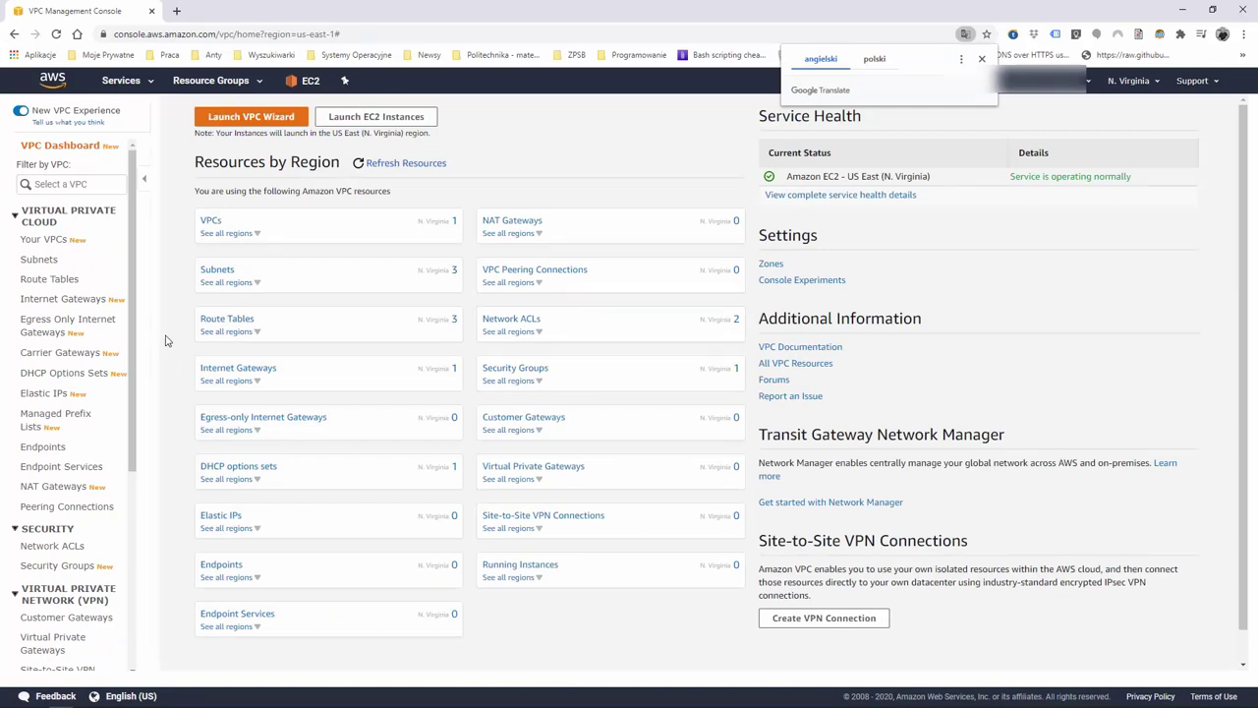
click(216, 271)
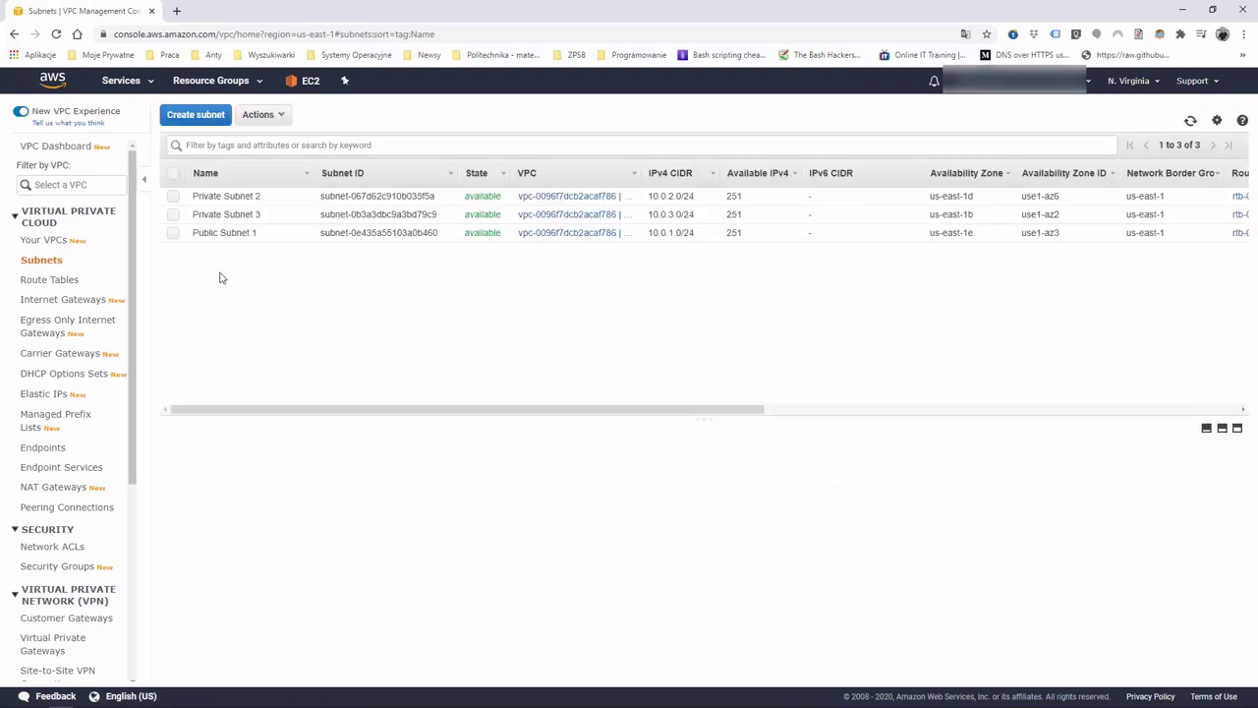
click(173, 216)
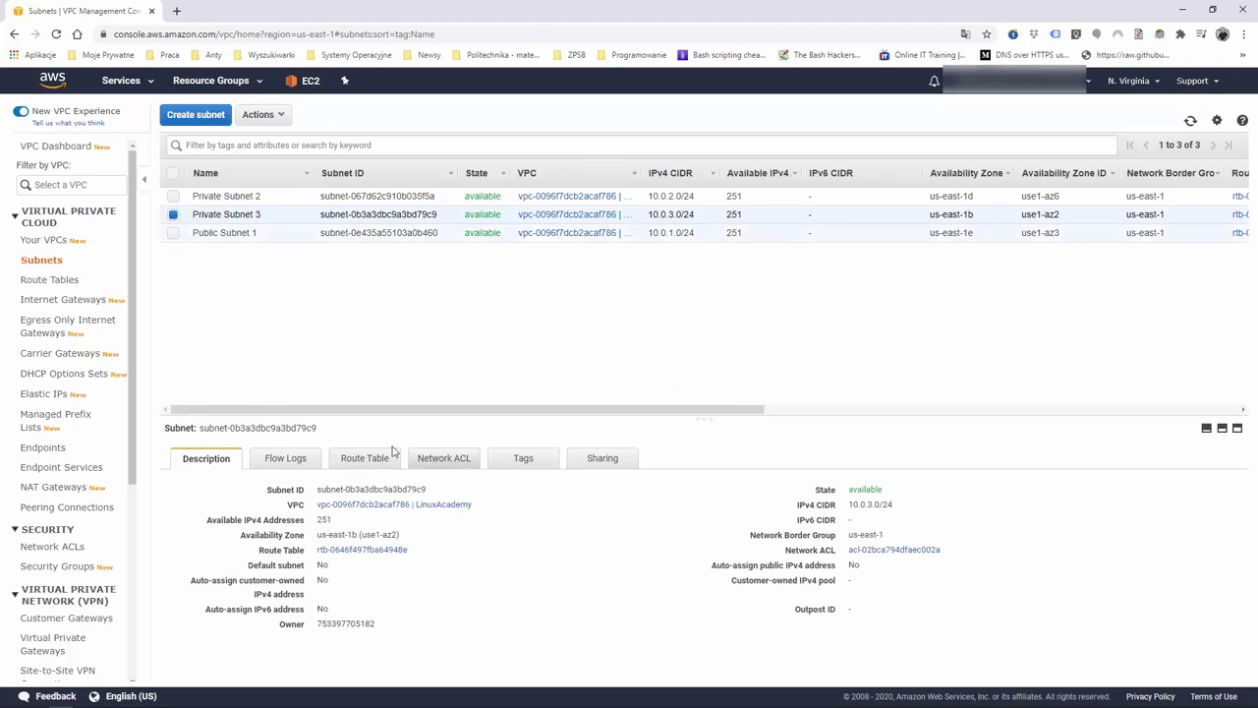
click(357, 460)
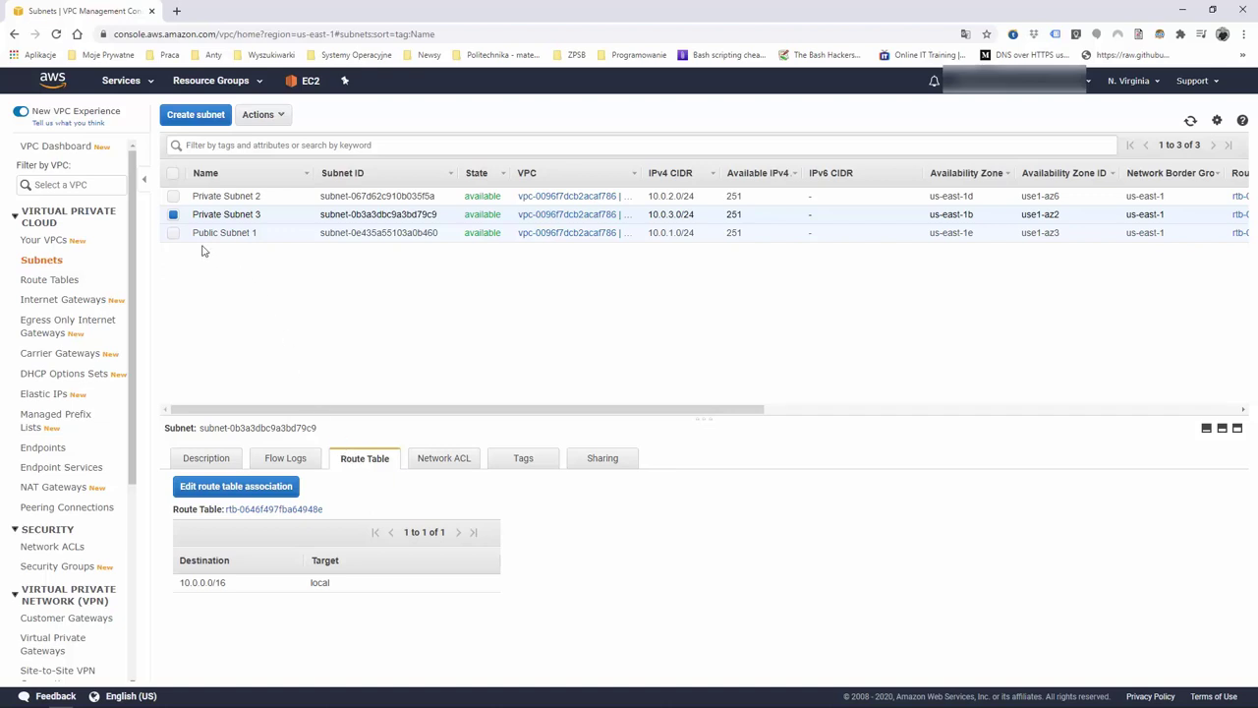
Compare route tables of Private Subnet 2, Public Subnet 1 and Private Subnet 3
click(174, 196)
click(226, 196)
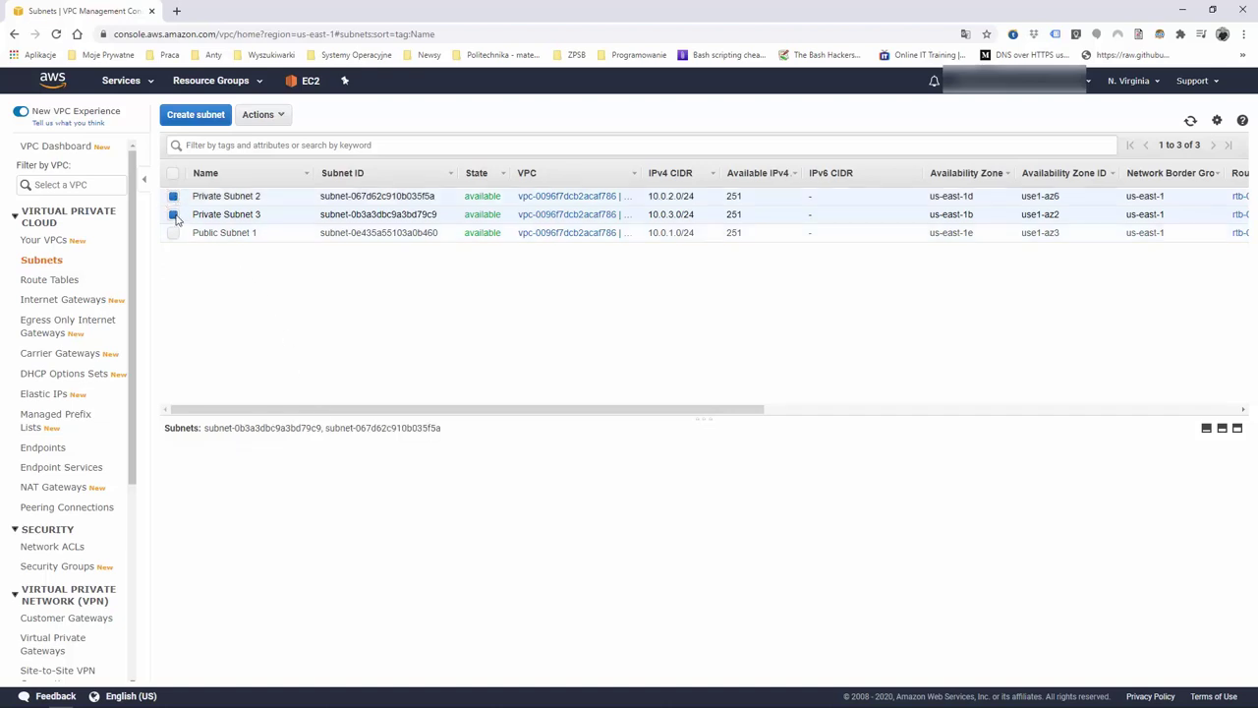
click(247, 230)
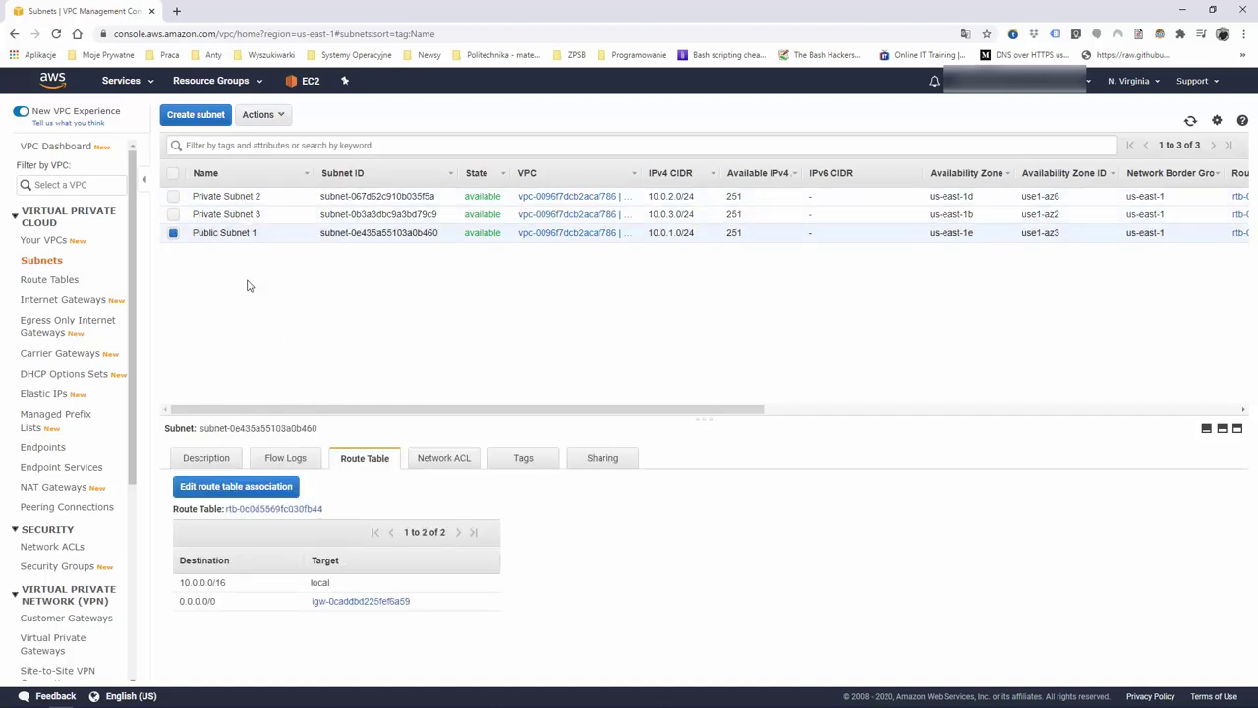
click(252, 215)
click(248, 196)
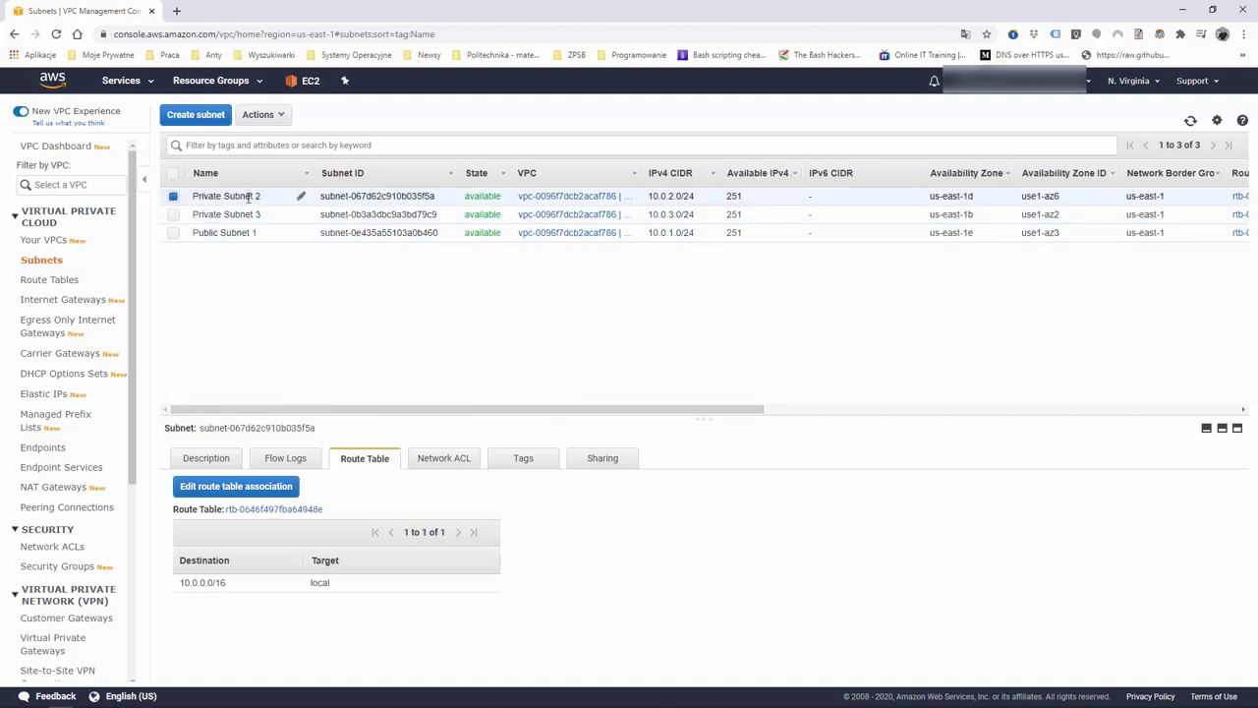
click(249, 233)
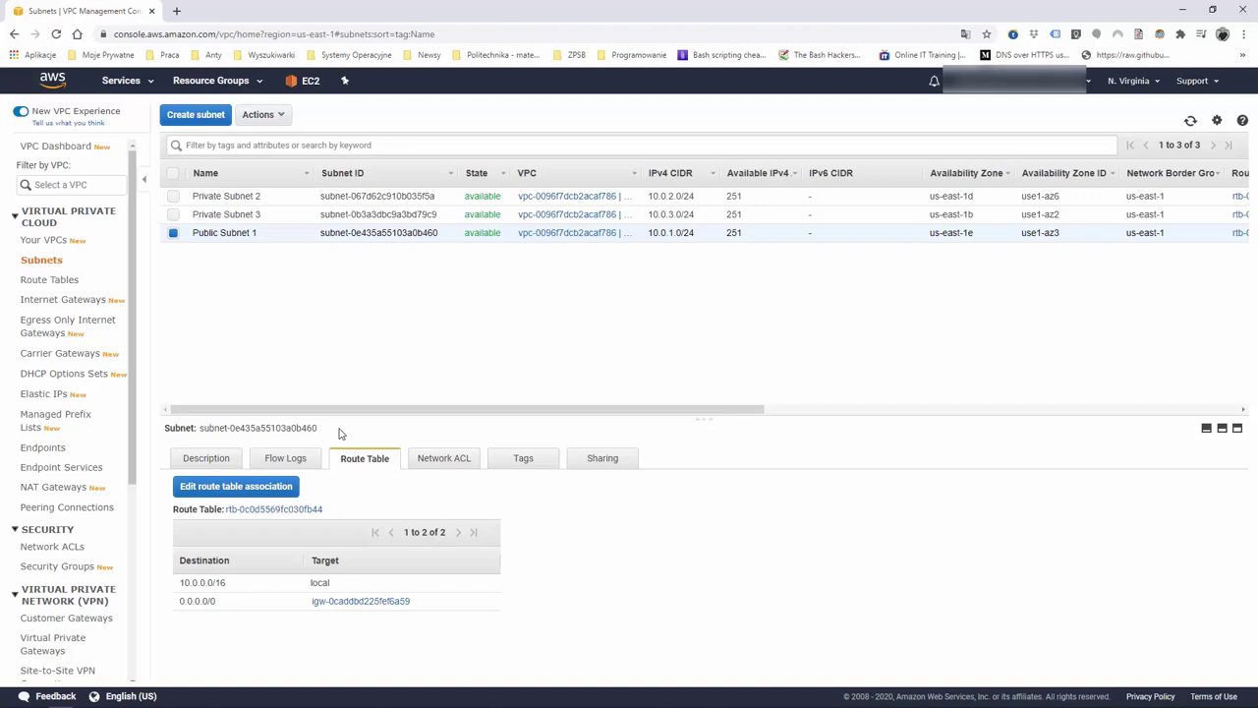
Compare the inbound and outbound network ACL rules of Private Subnets 3 and 2 and Public Subnet 1
click(438, 462)
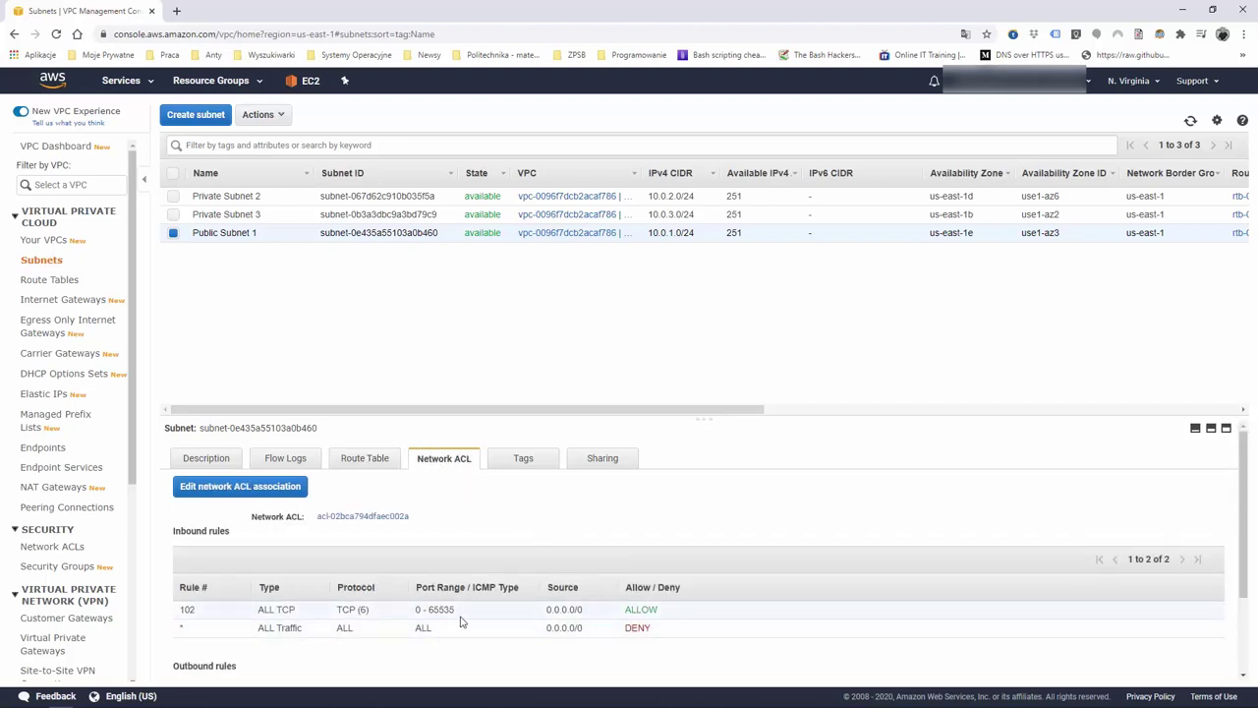
click(240, 214)
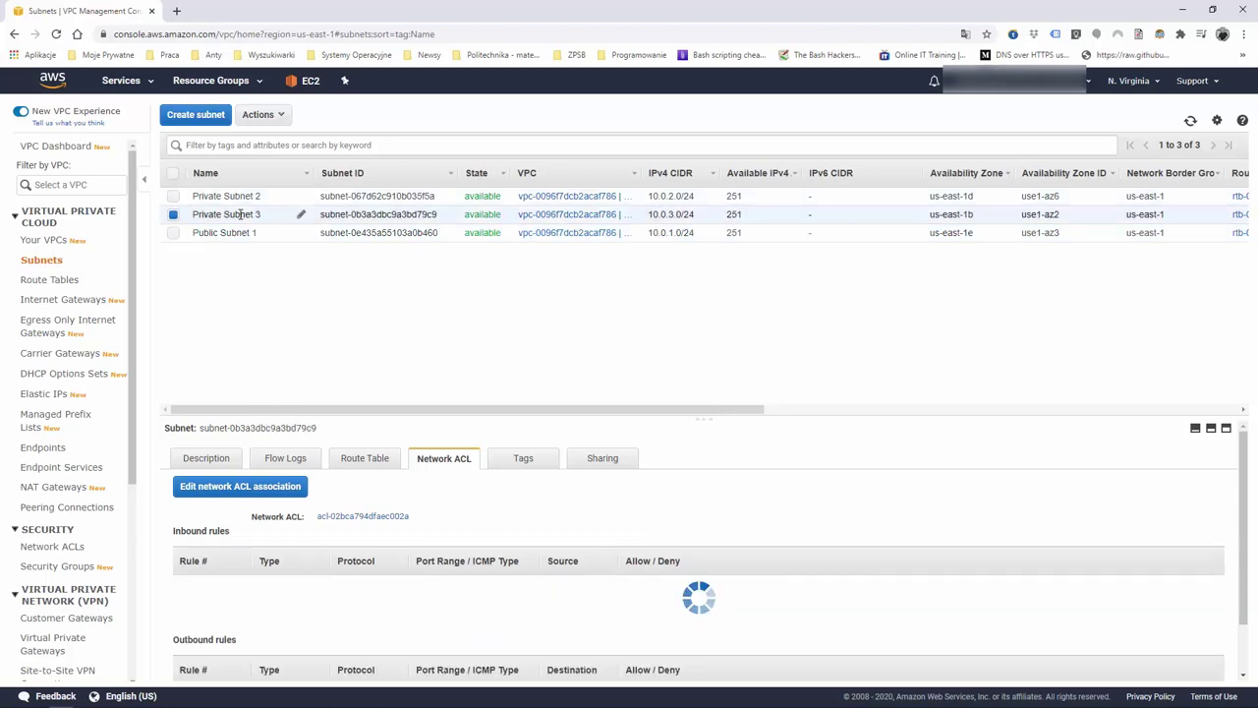
click(236, 195)
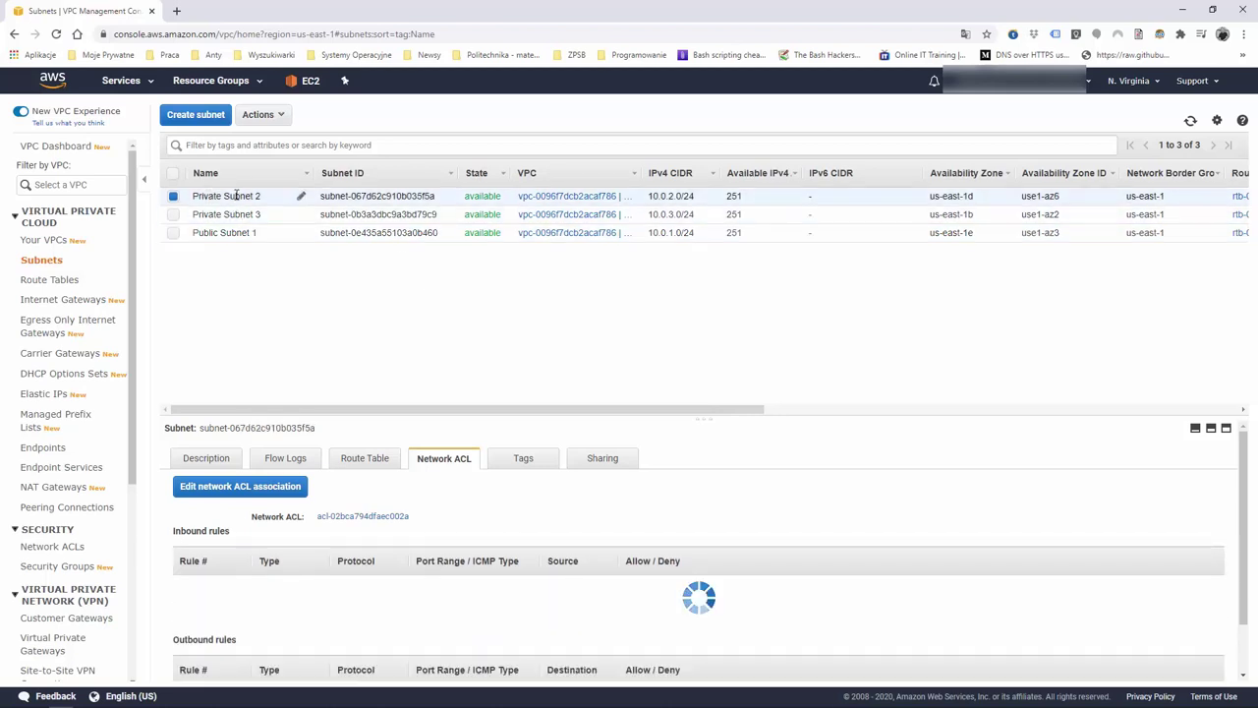
click(241, 232)
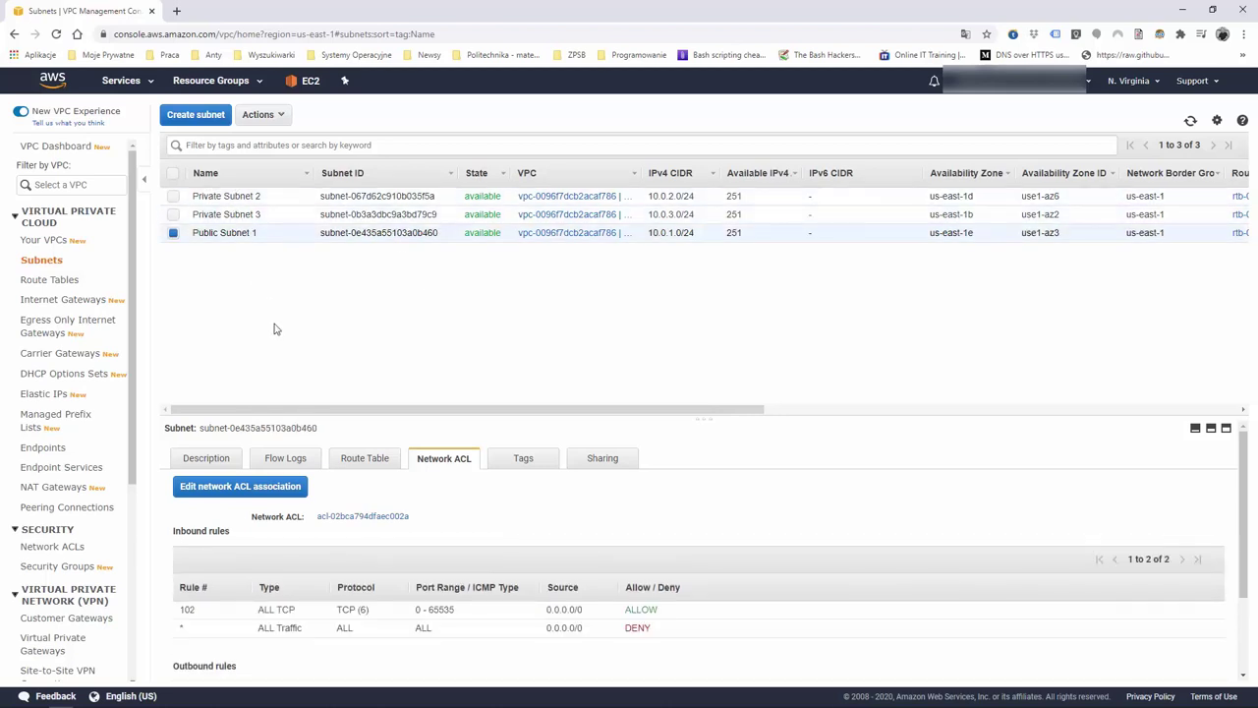
scroll(539, 561, down, 2)
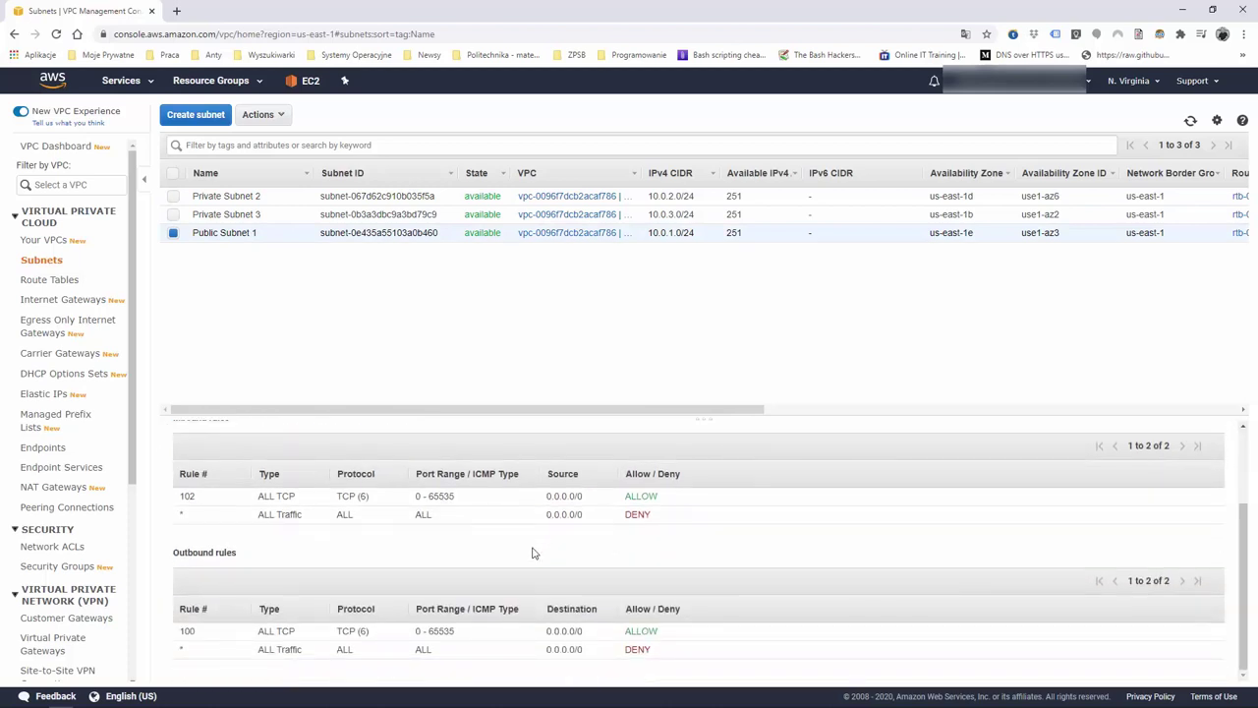
click(228, 213)
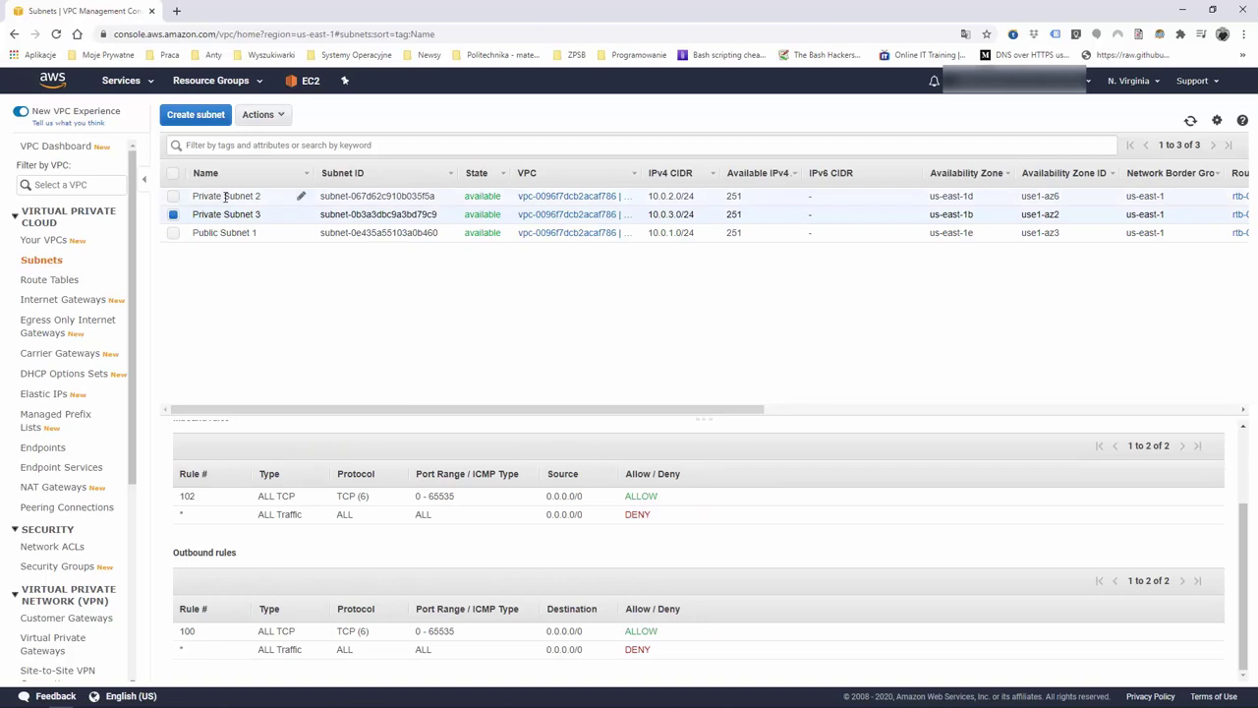
click(226, 196)
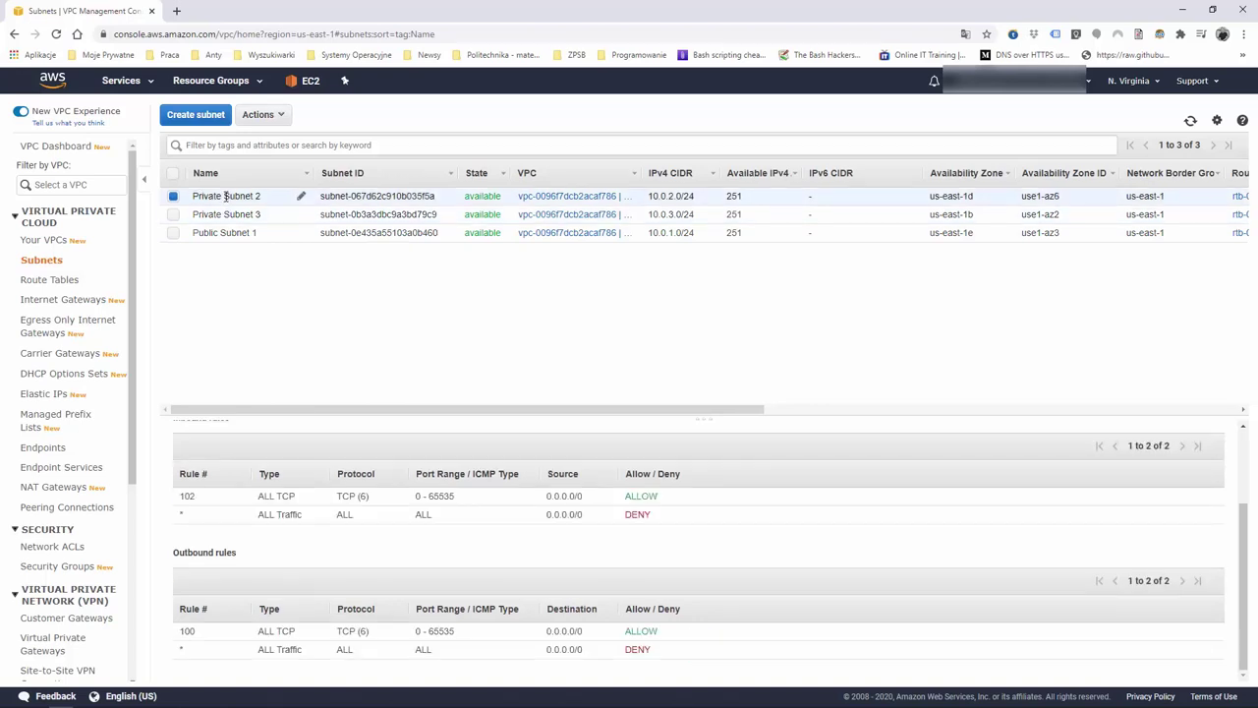
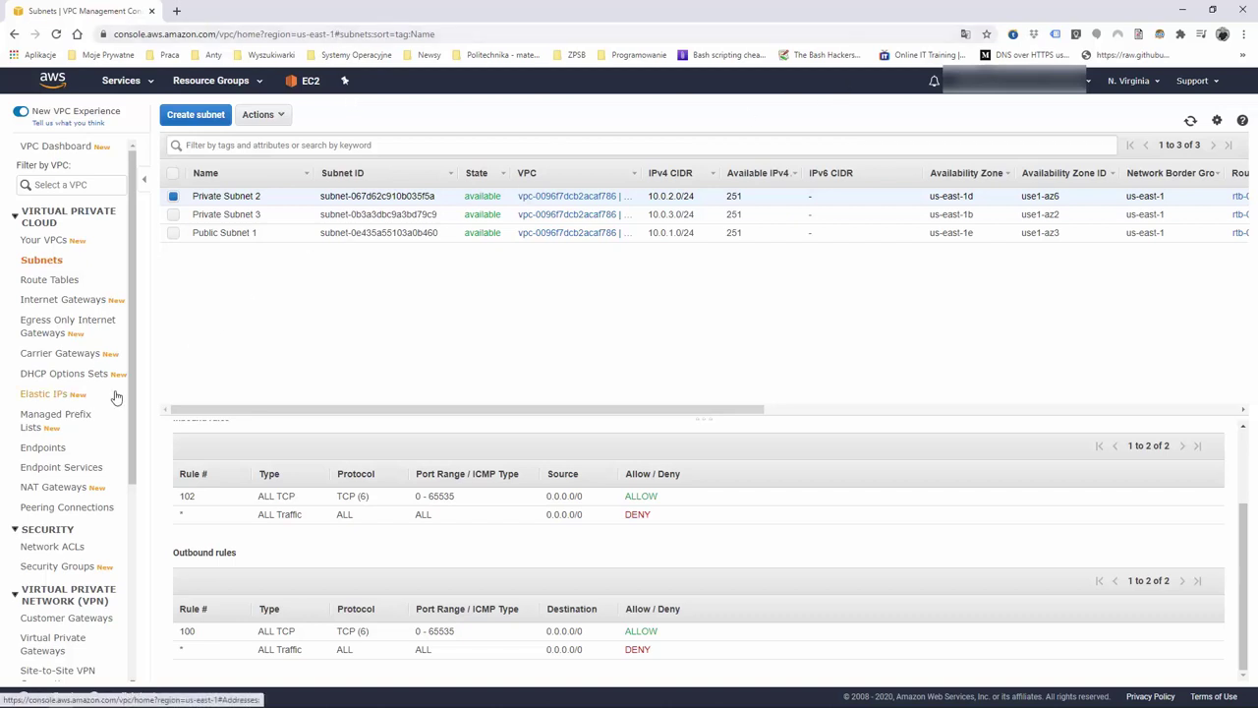
Show the VPC Security Groups list and switch off the New VPC Experience
click(57, 567)
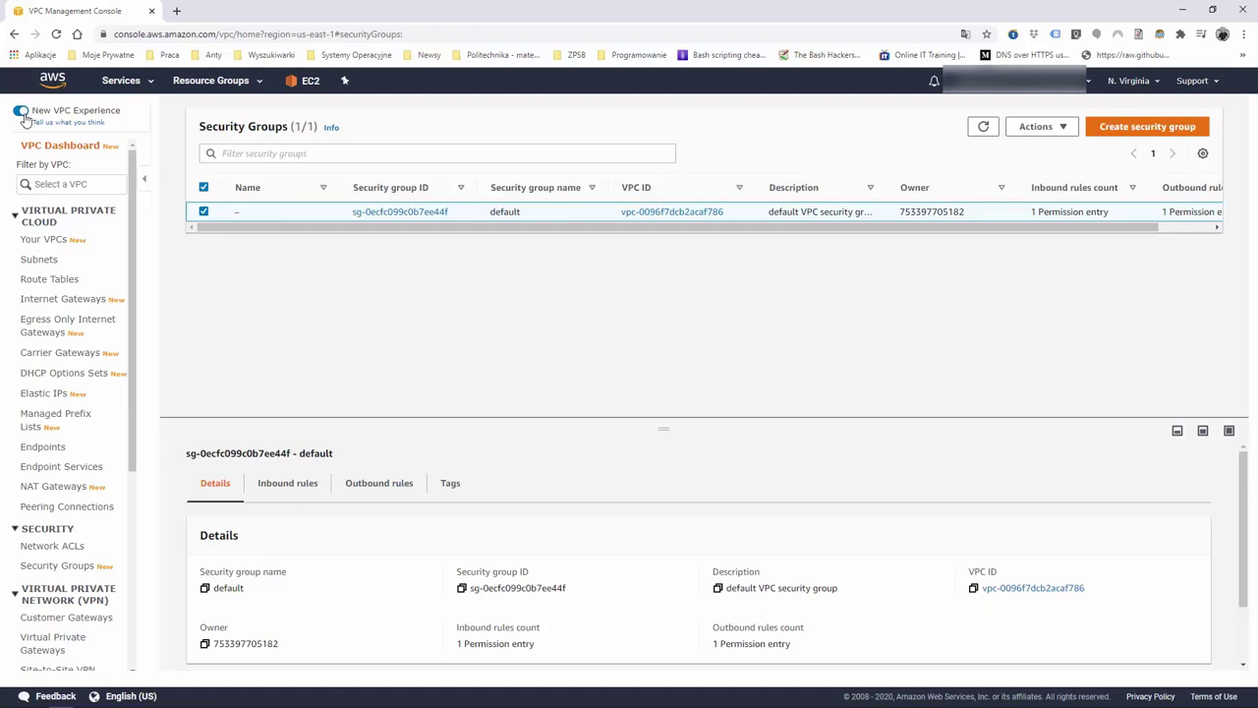
click(21, 111)
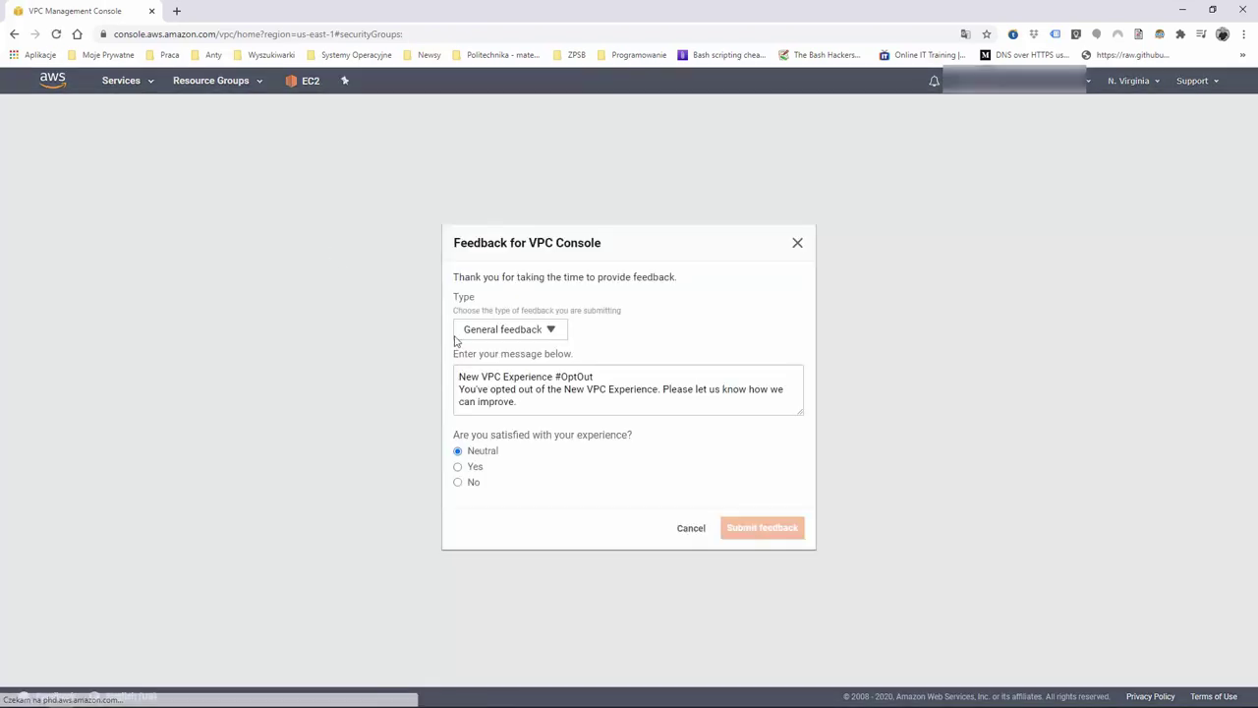
Change the default group's inbound rule to SSH on port 22 from My IP and save it
click(691, 528)
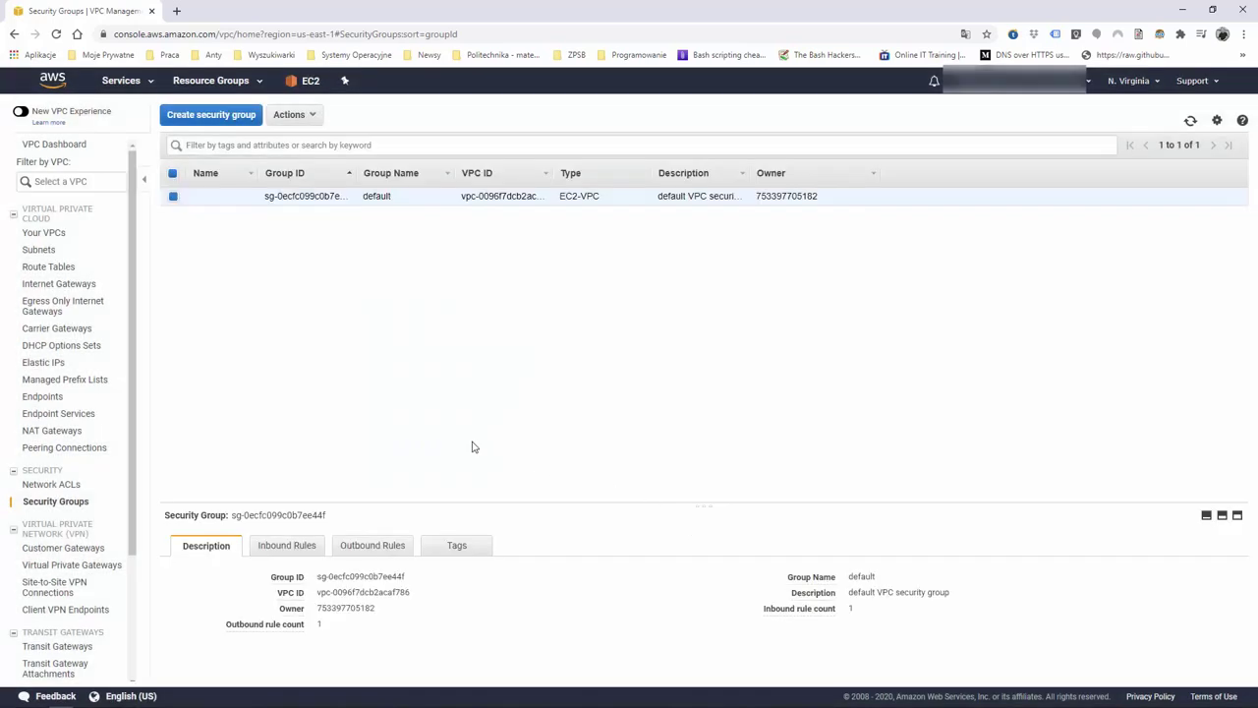
click(311, 547)
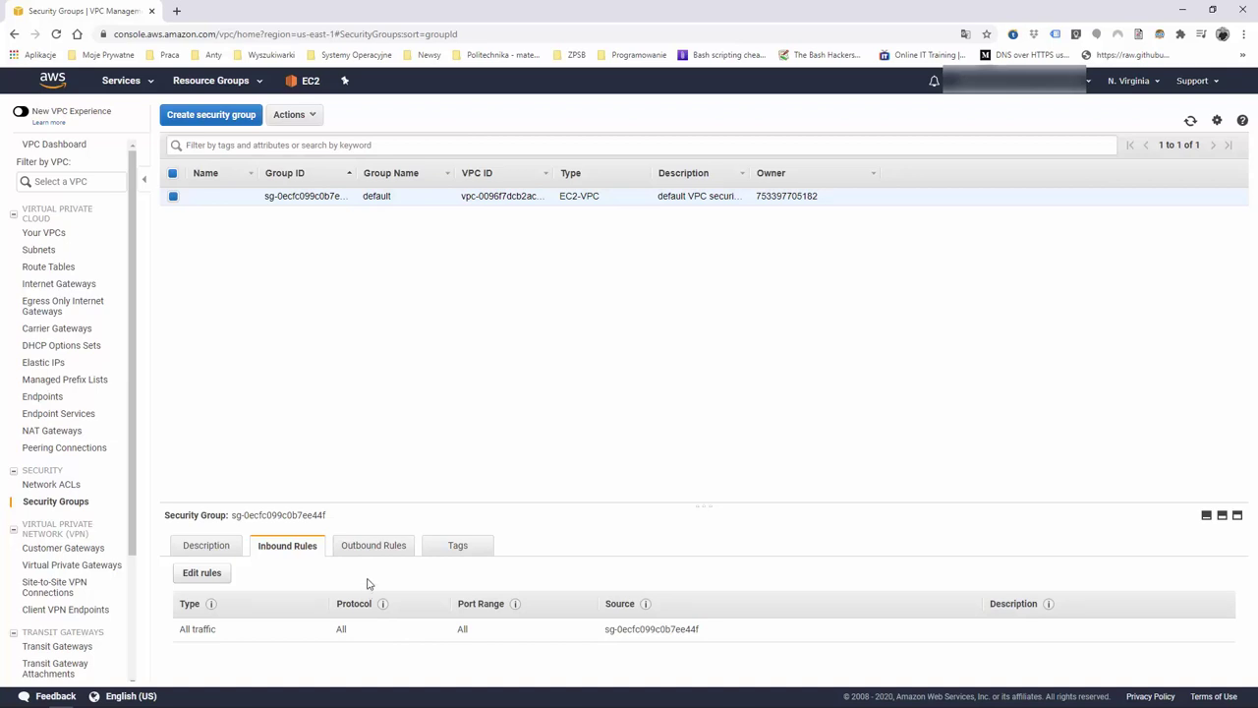
click(202, 572)
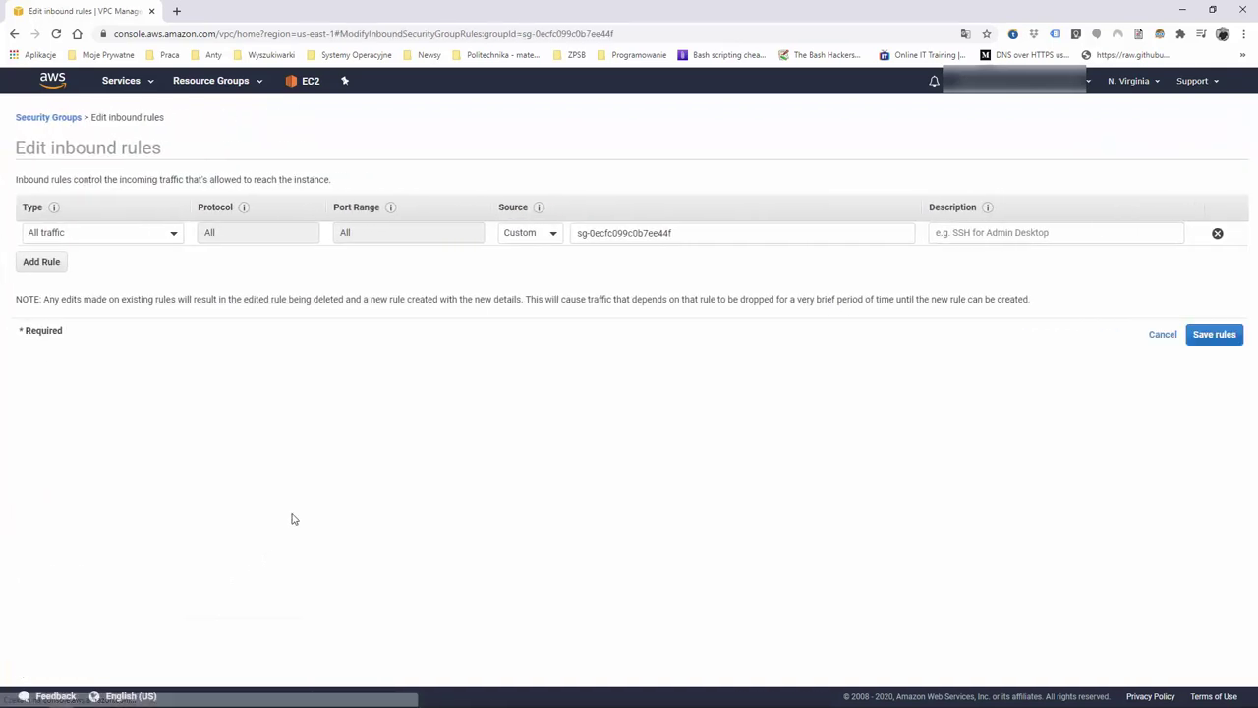
click(135, 232)
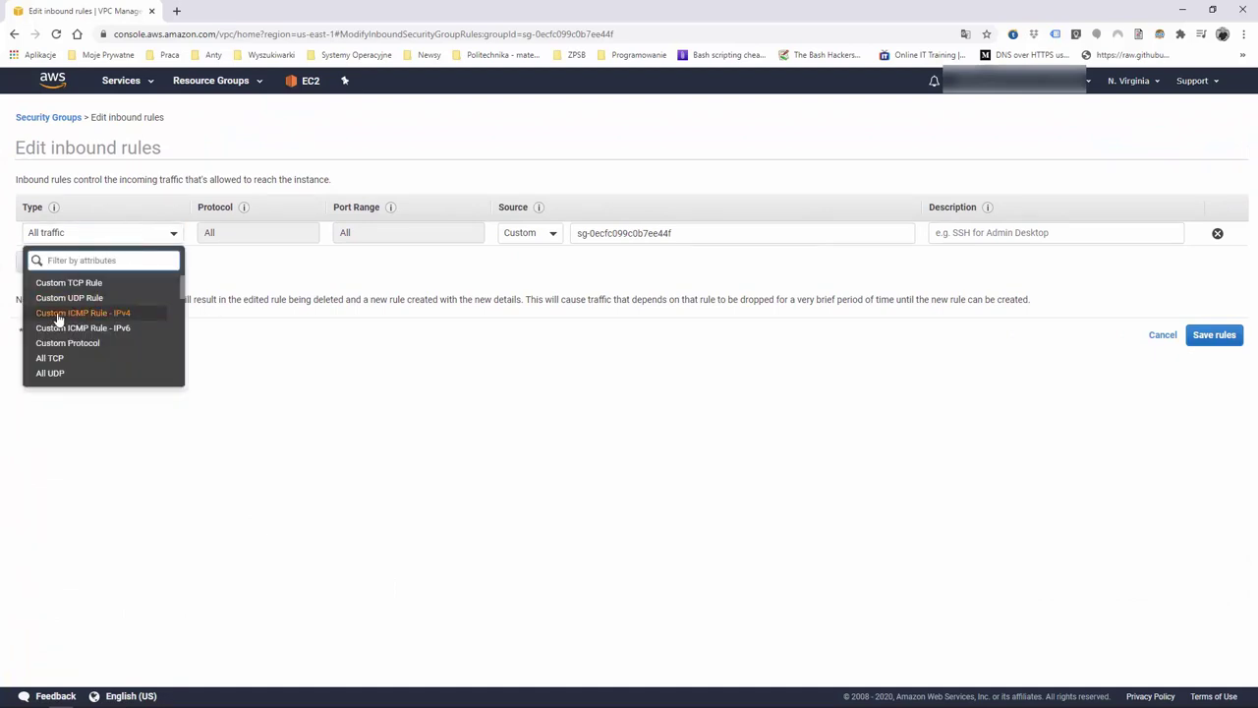
text(ssh)
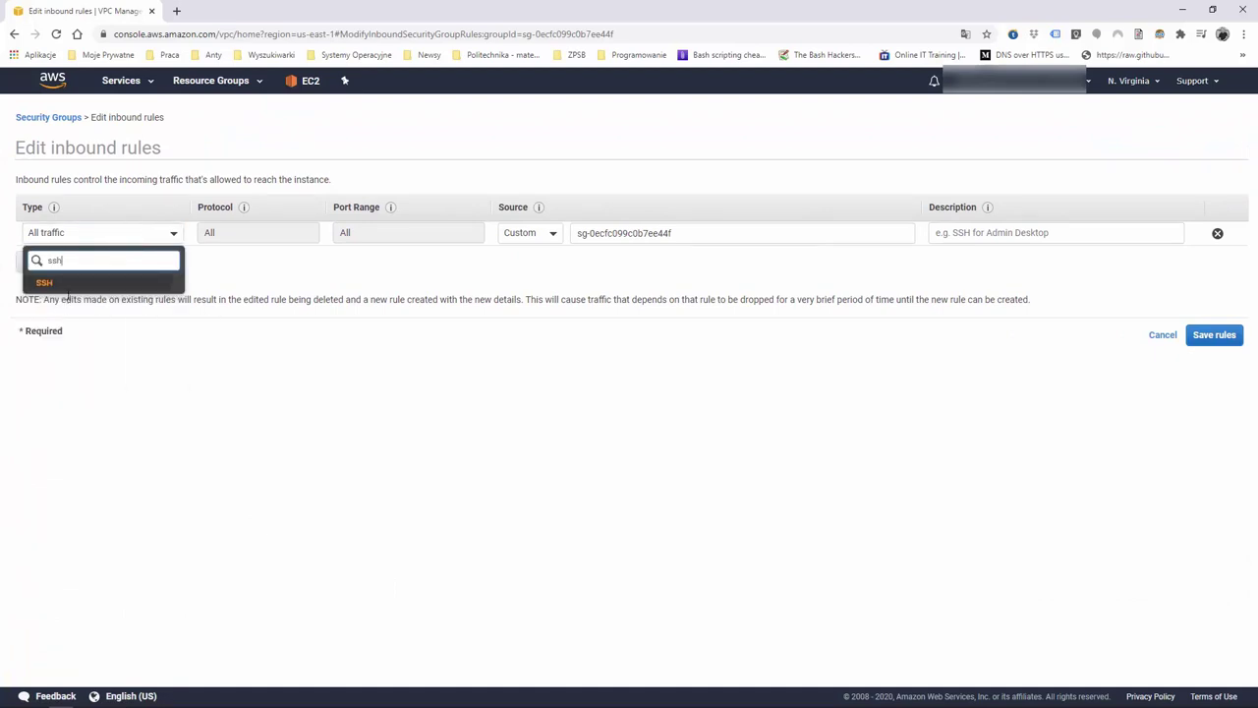
click(75, 291)
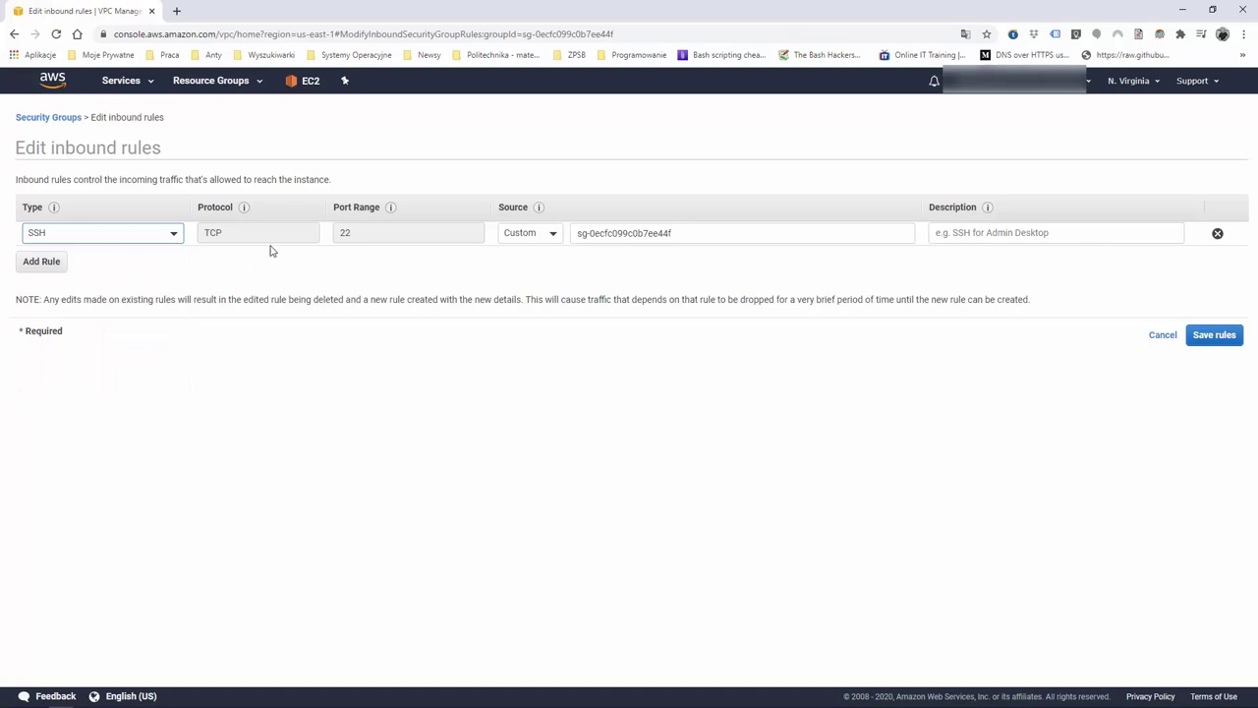
click(551, 241)
click(531, 292)
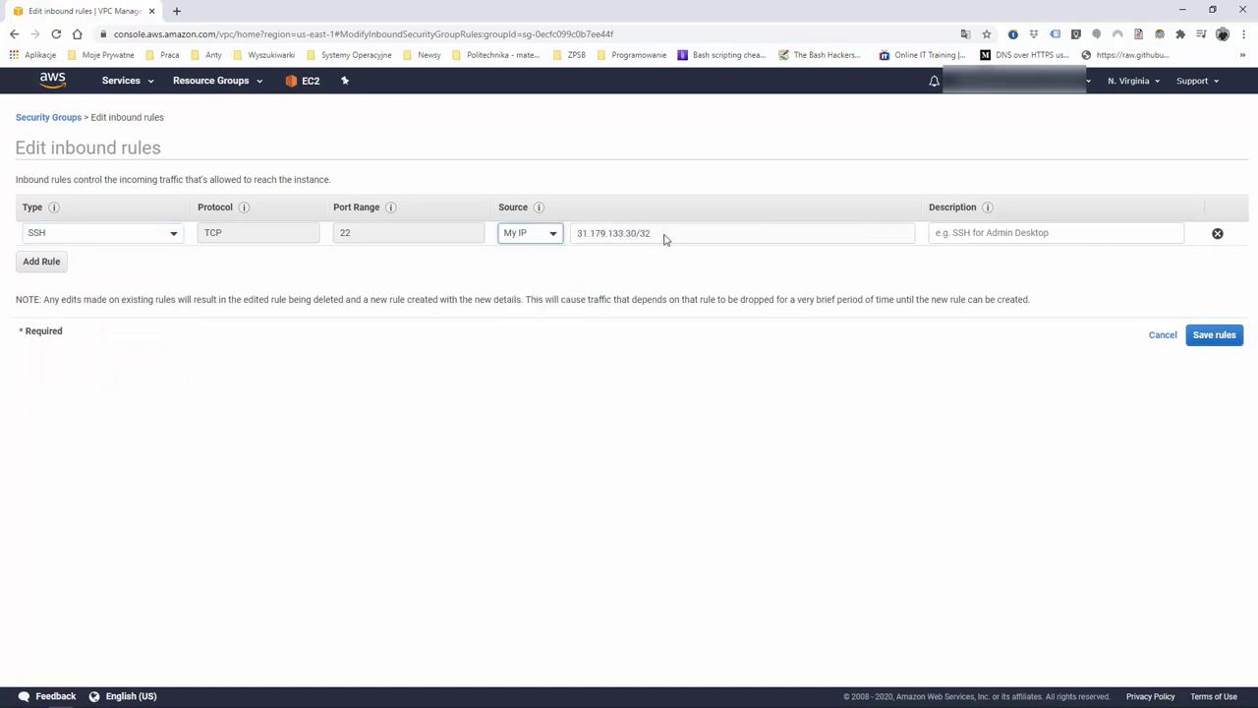
click(1215, 336)
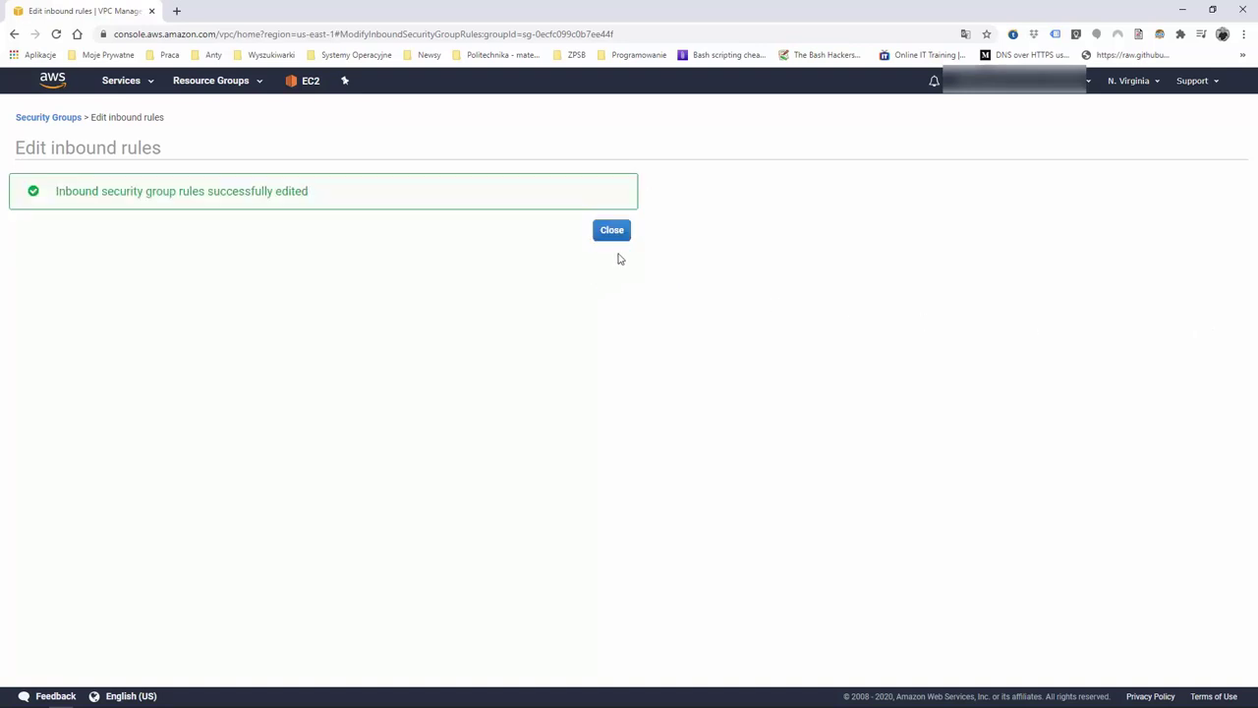
click(619, 235)
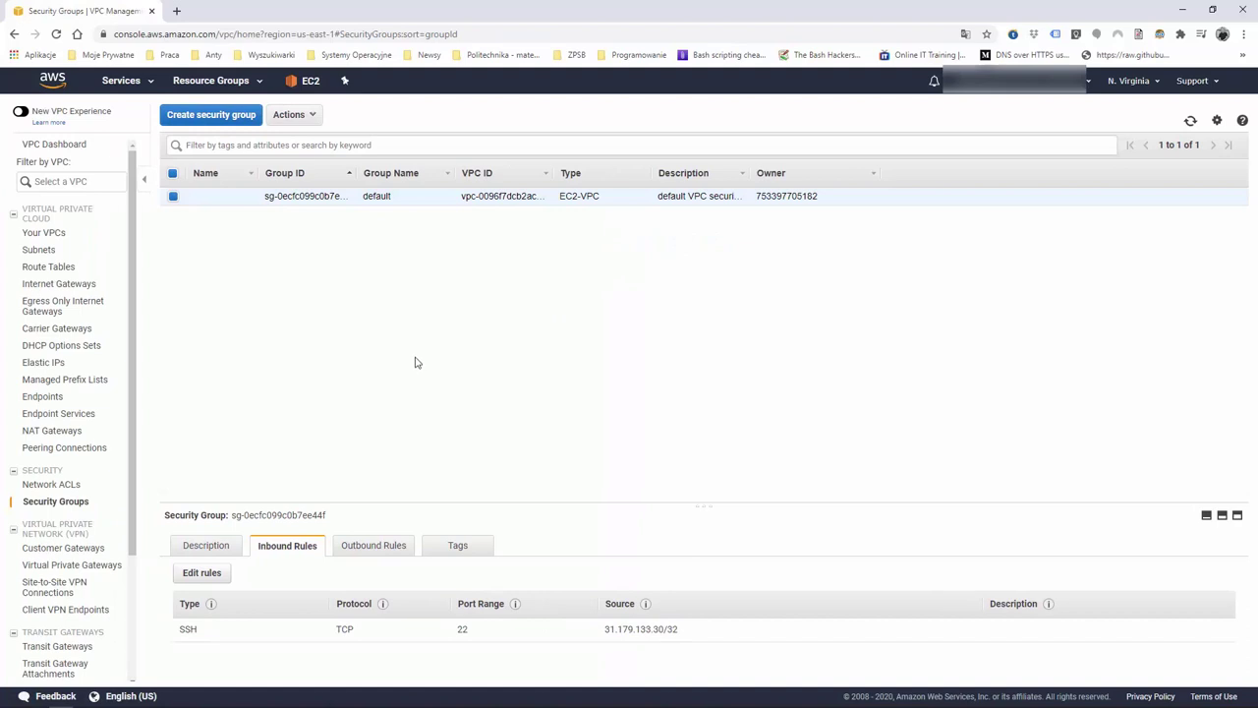
click(375, 549)
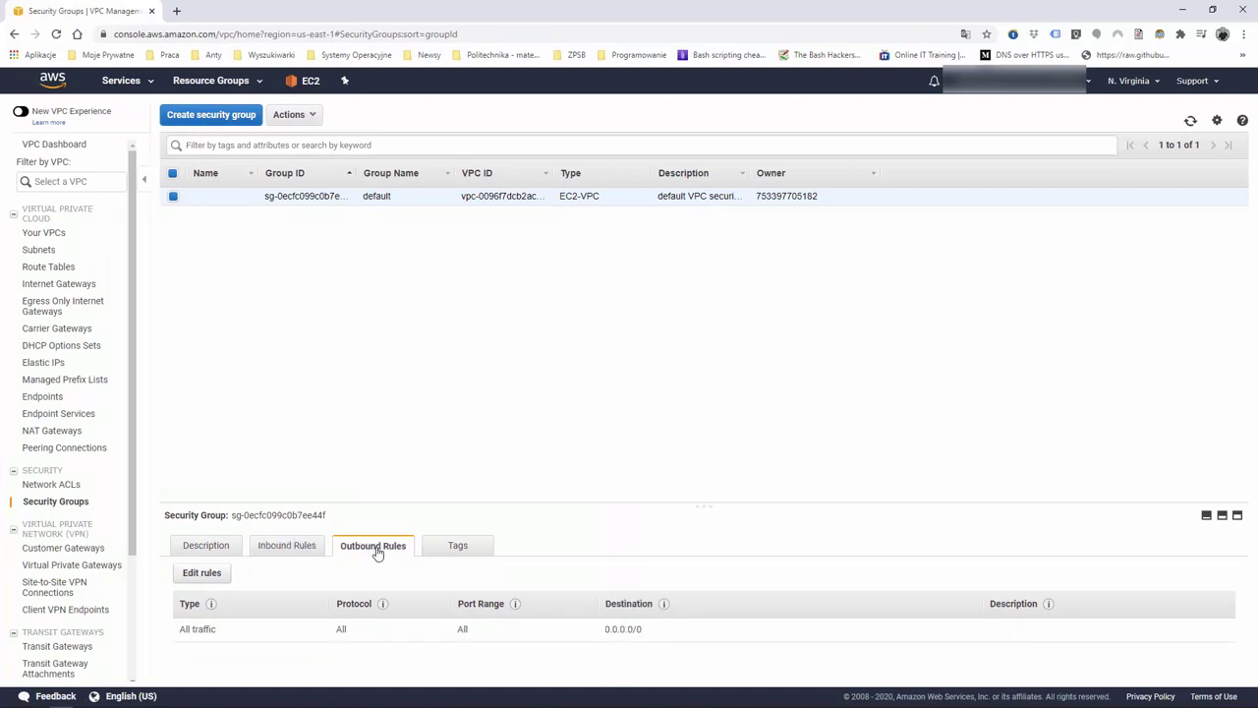
Reopen the default group's Inbound Rules to verify SSH port 22 from a single /32 address
click(298, 548)
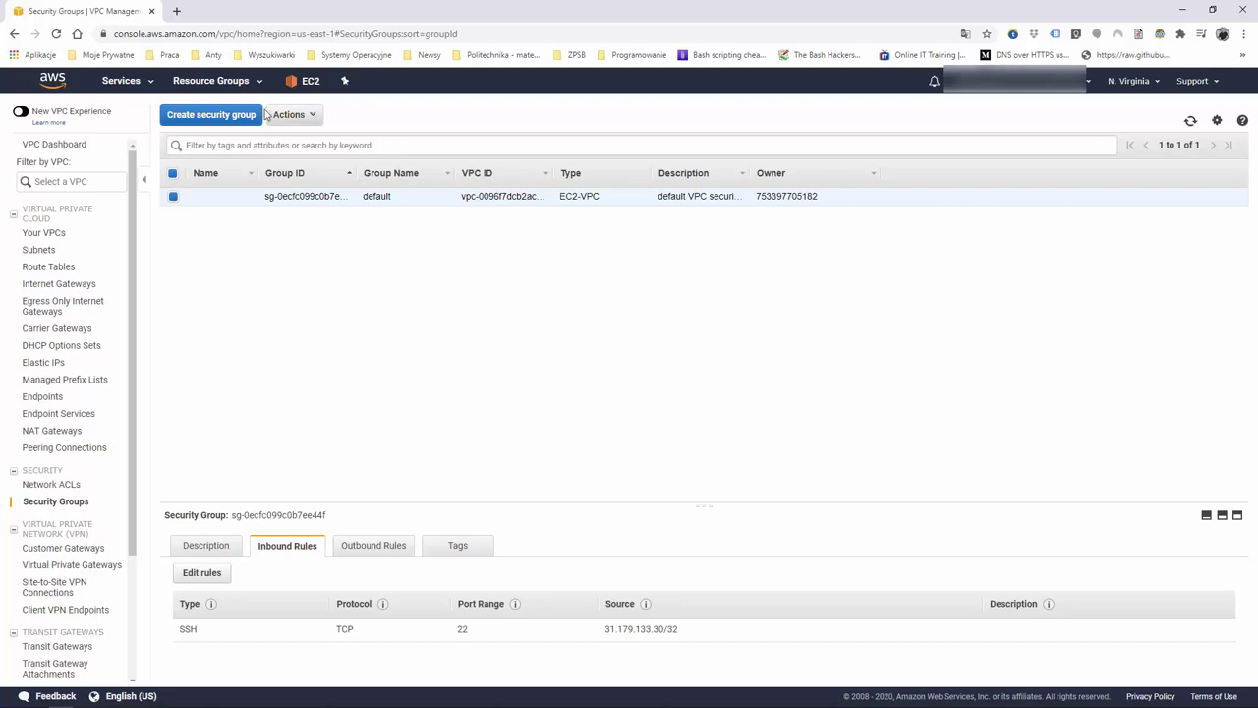
Name a new security group DatabaseSG and use DatabaseSG as its description
click(224, 117)
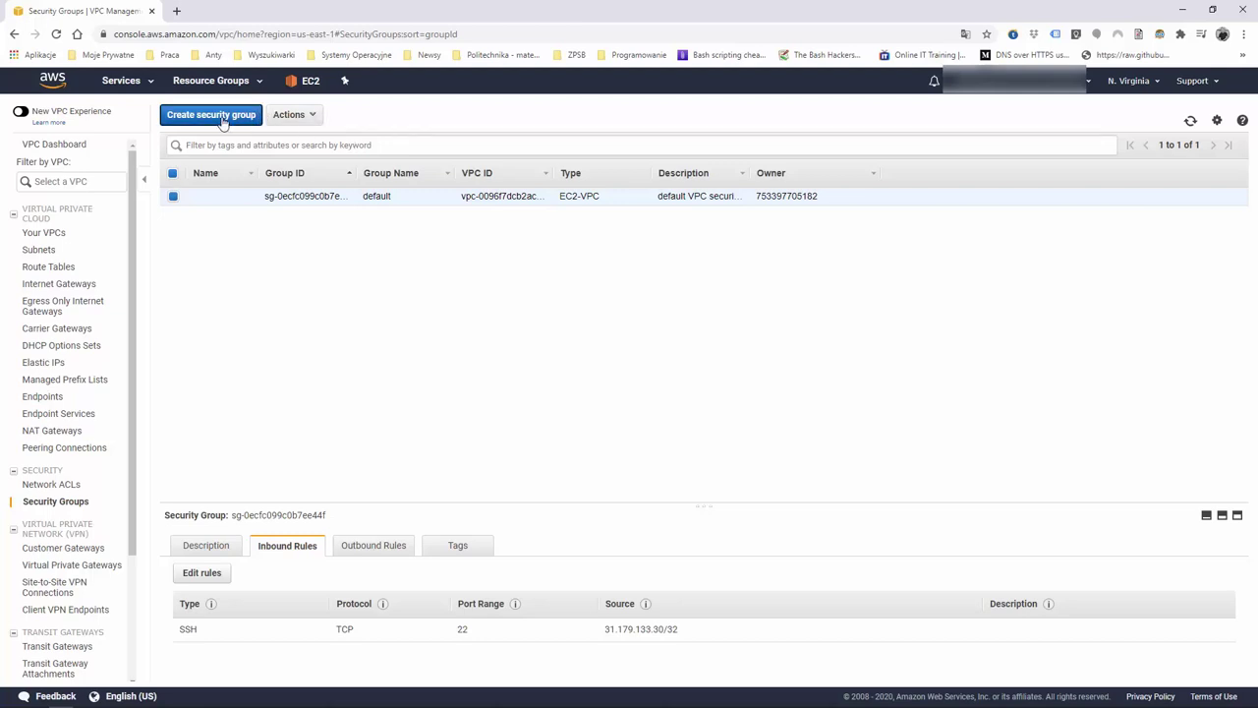
click(236, 204)
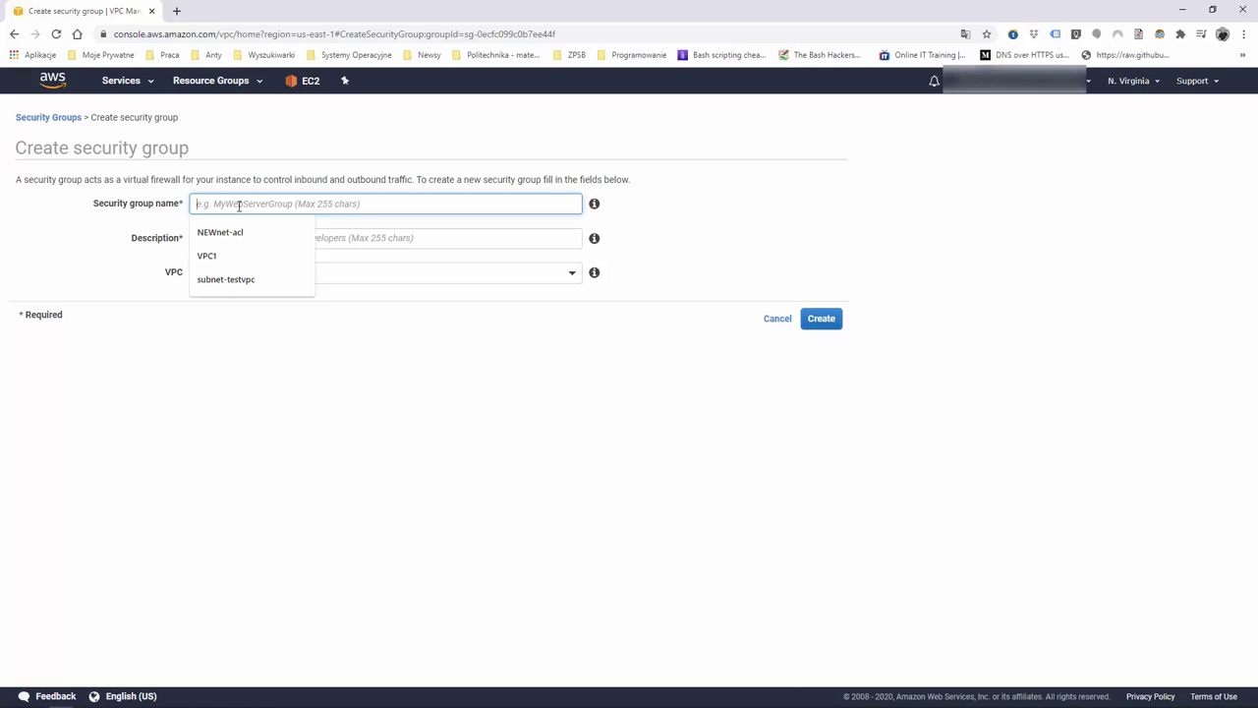
text(Database)
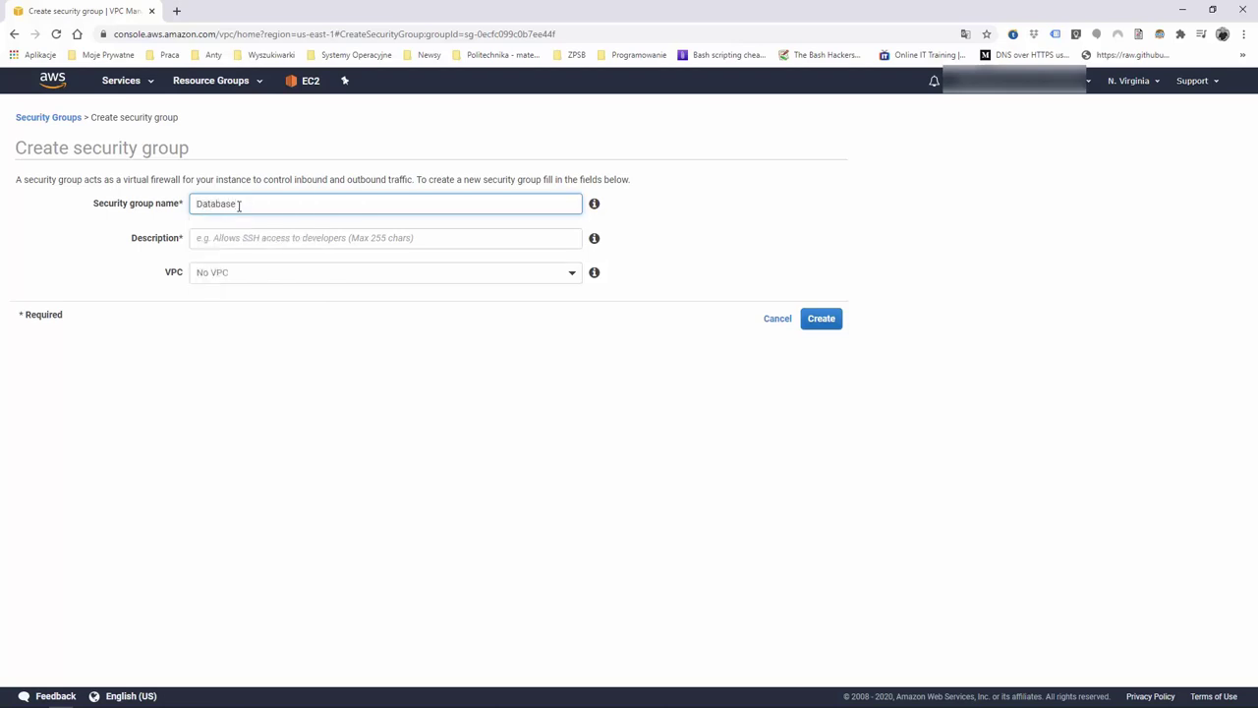
text(SG)
double_click(239, 206)
key(ctrl+c)
click(200, 234)
key(ctrl+v)
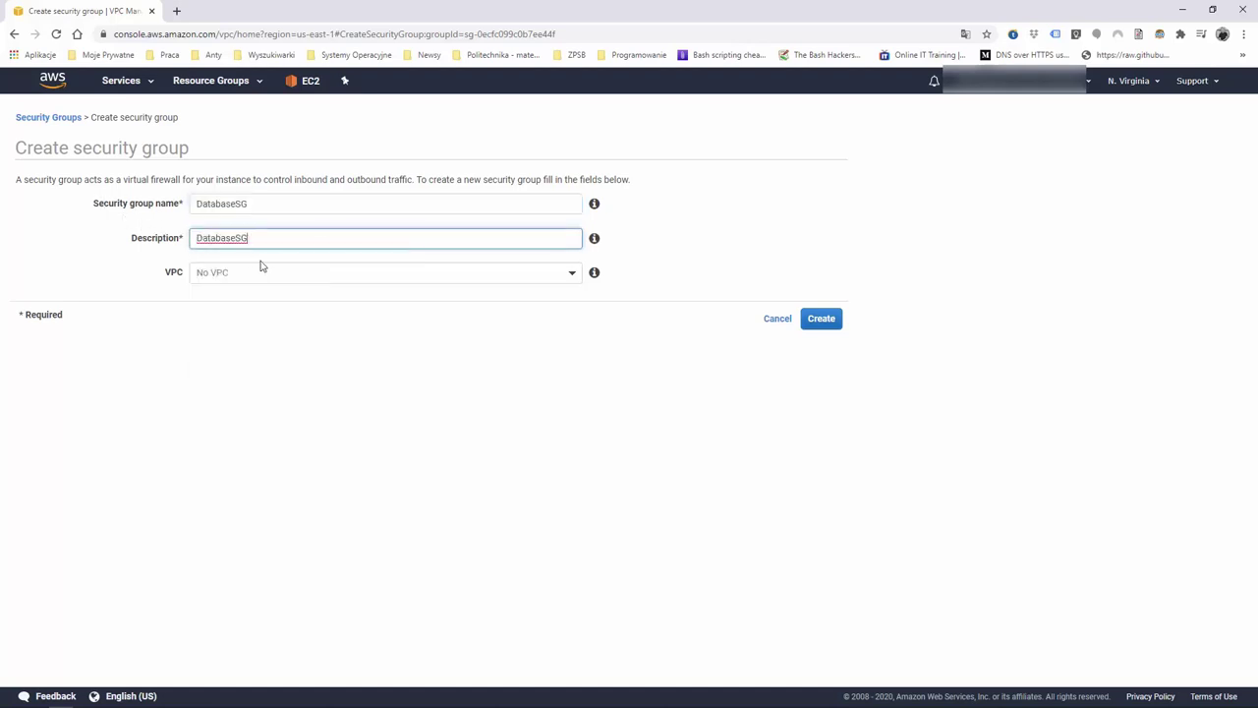
Assign the group to the LinuxAcademy VPC and create it
click(272, 272)
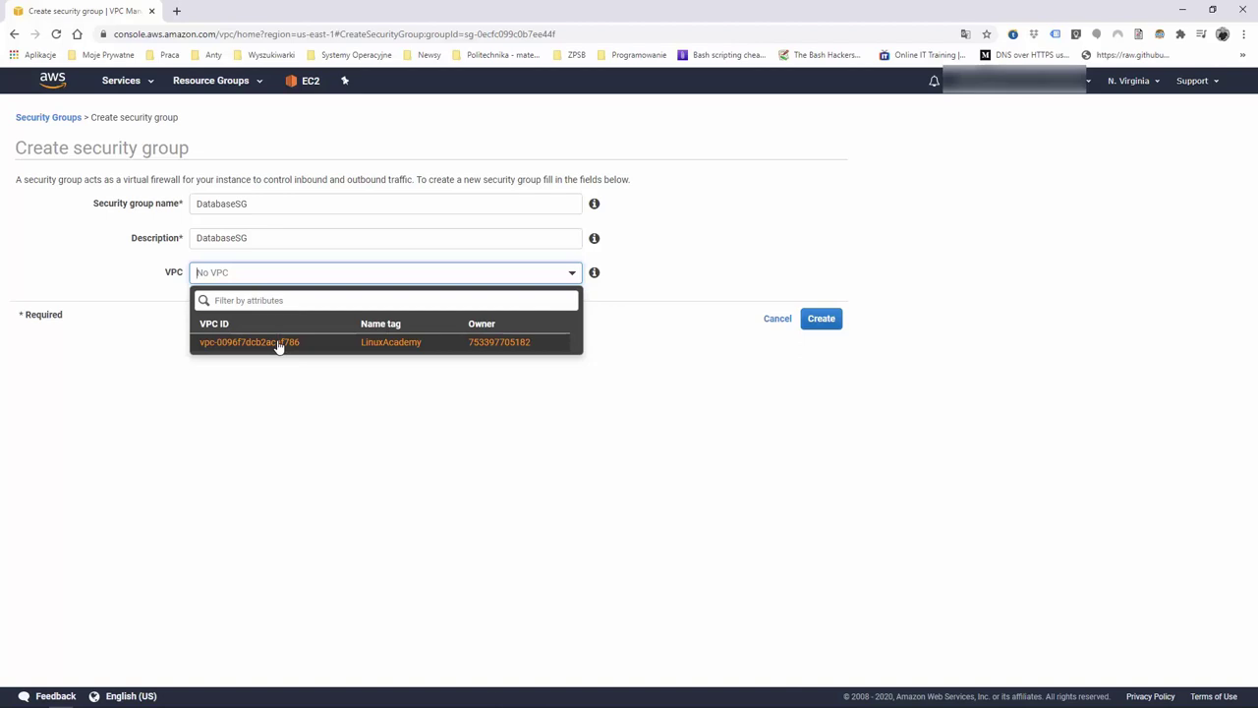
click(278, 344)
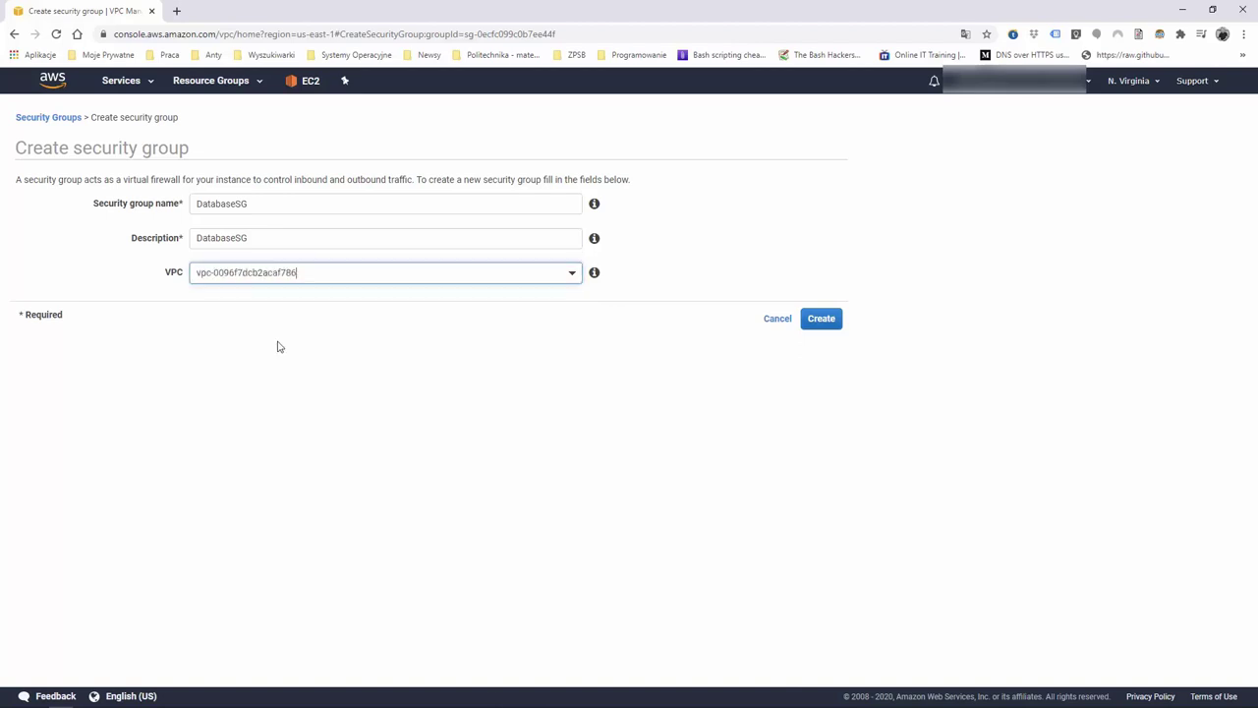
click(822, 321)
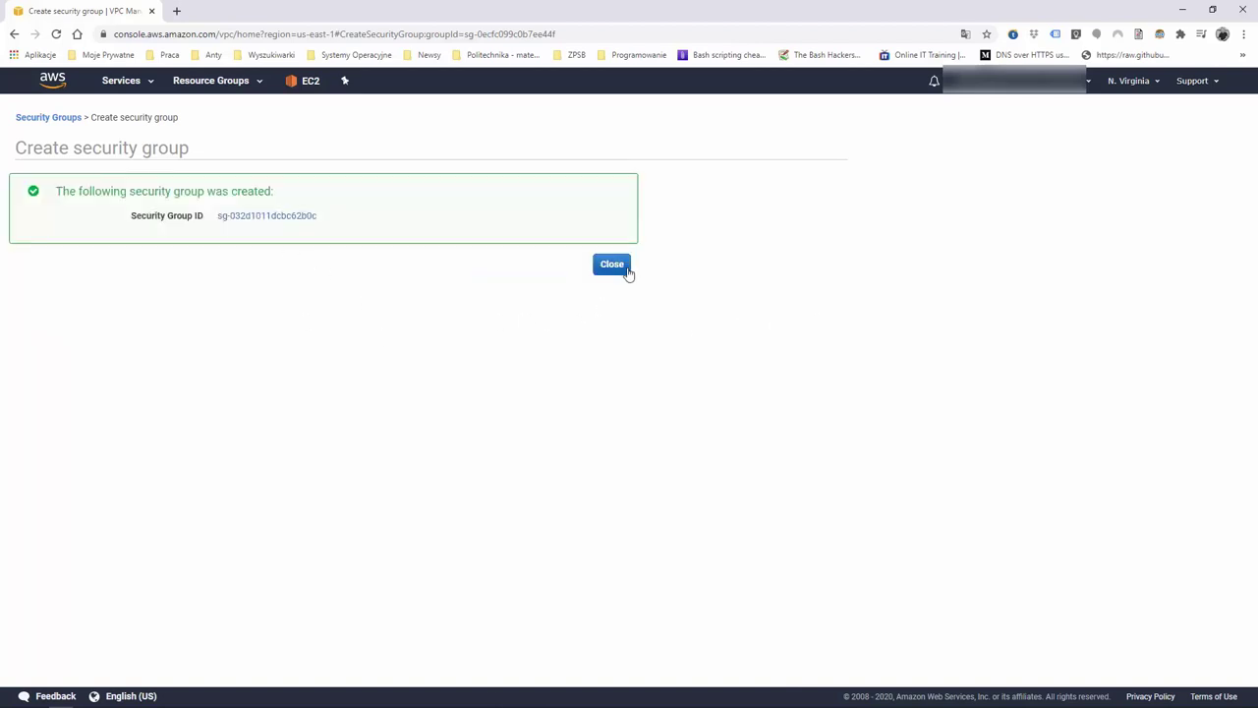
click(611, 264)
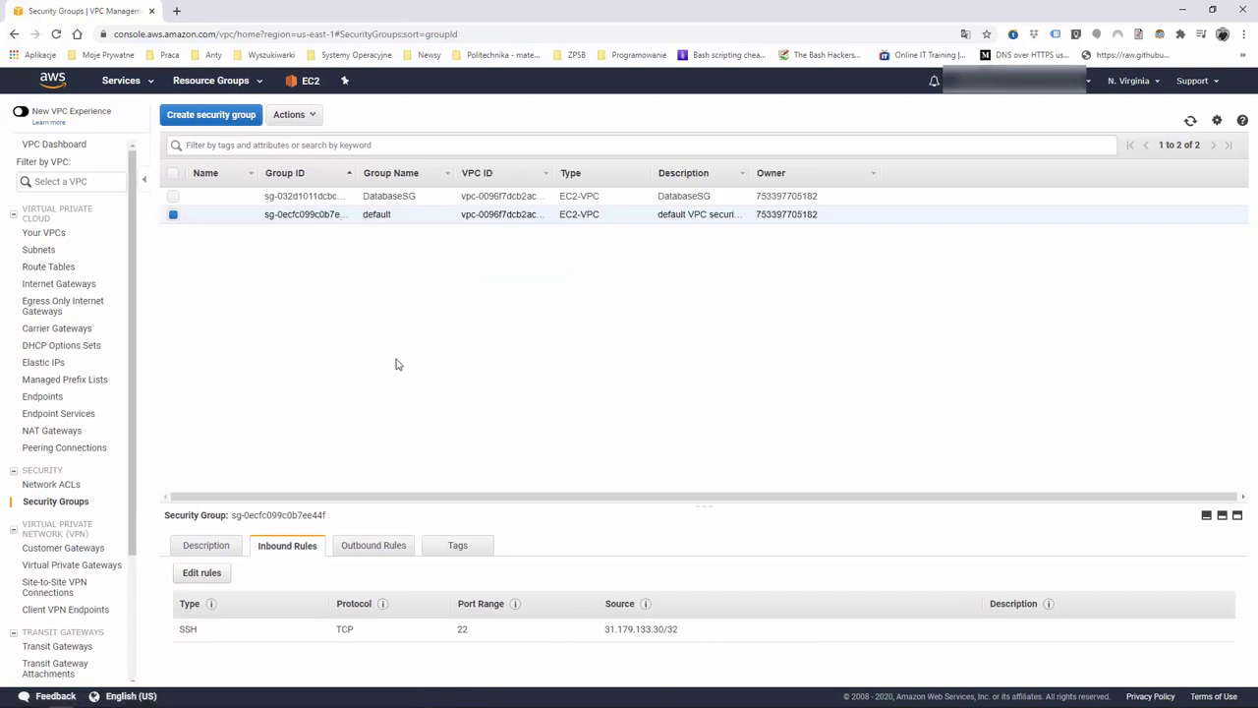
Add a MYSQL/Aurora inbound rule on port 3306 to DatabaseSG
click(218, 200)
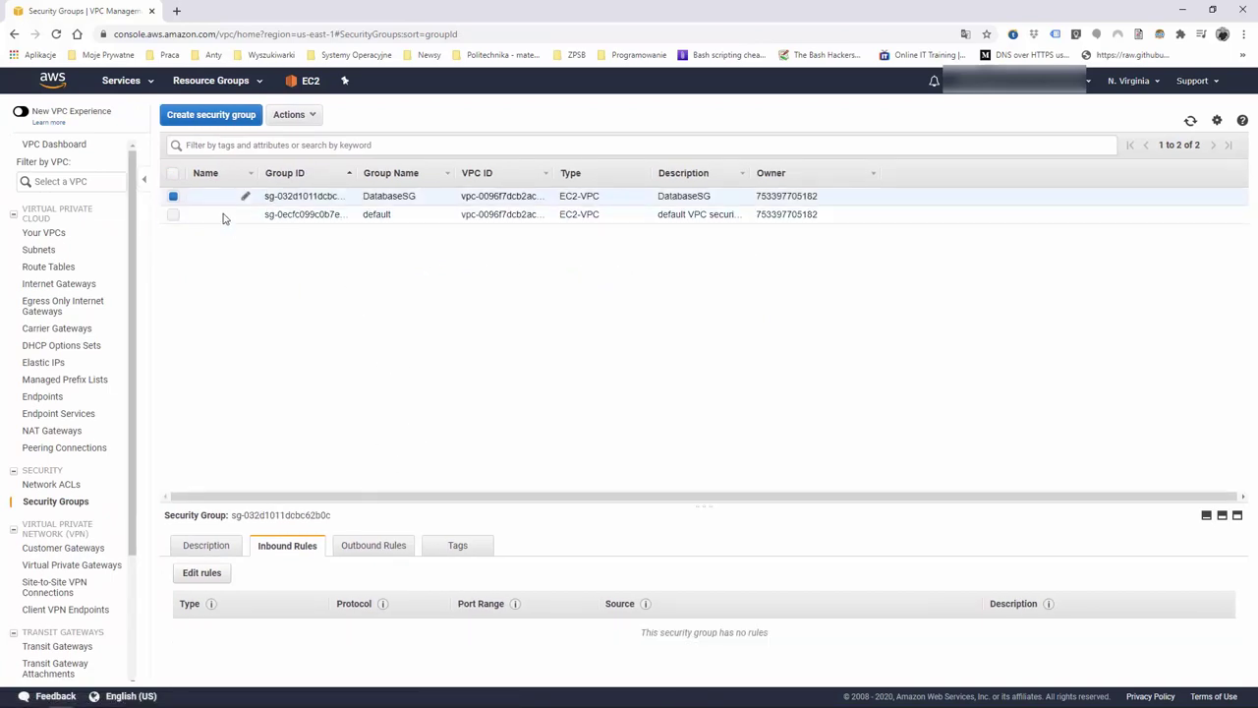
click(216, 576)
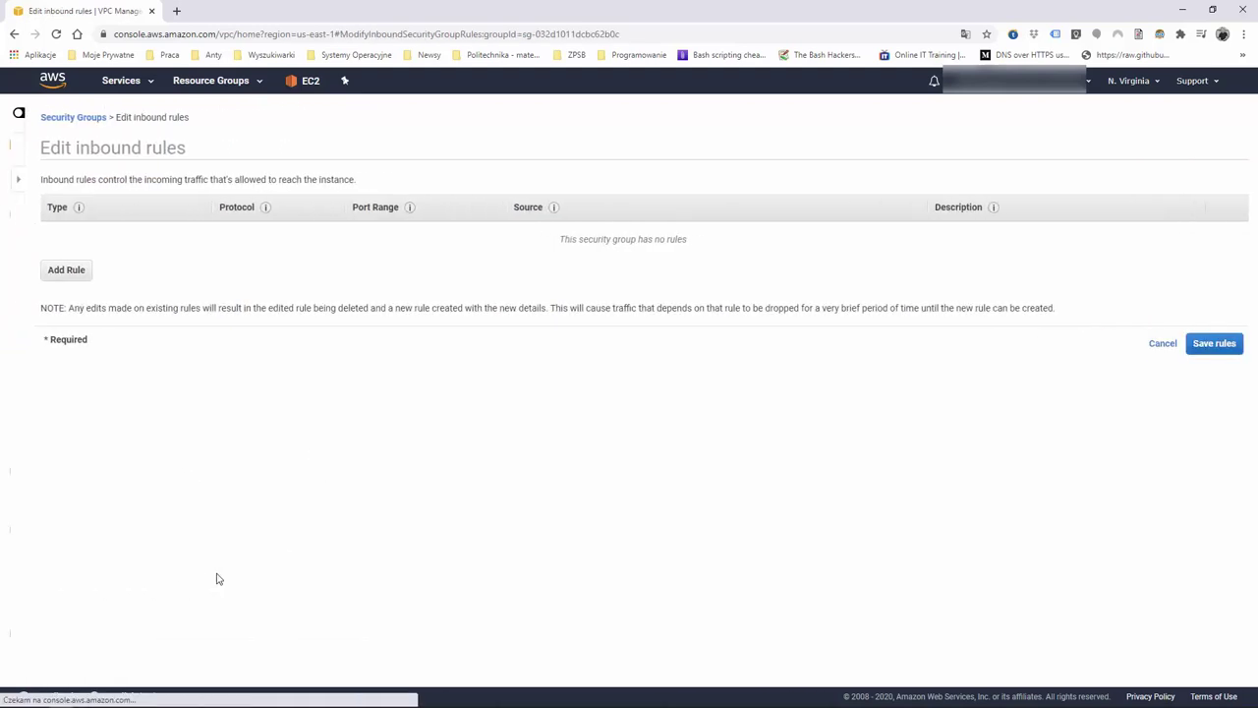
click(45, 271)
click(107, 236)
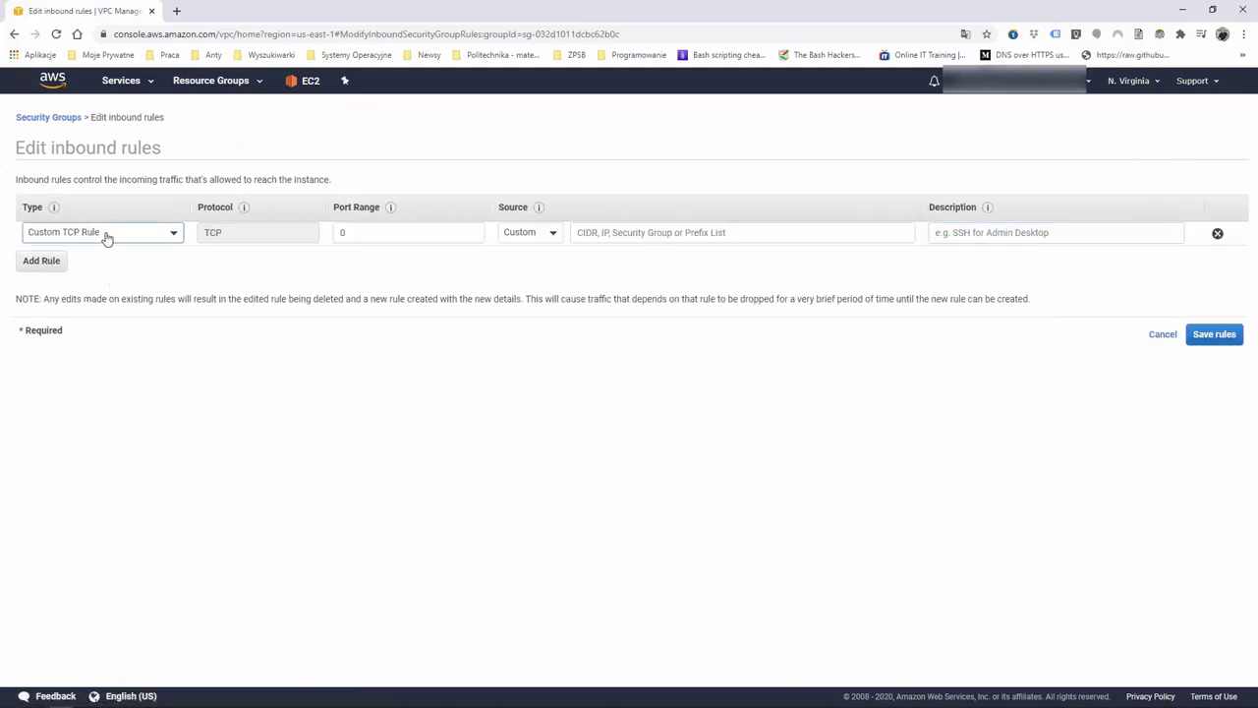
text(mysql)
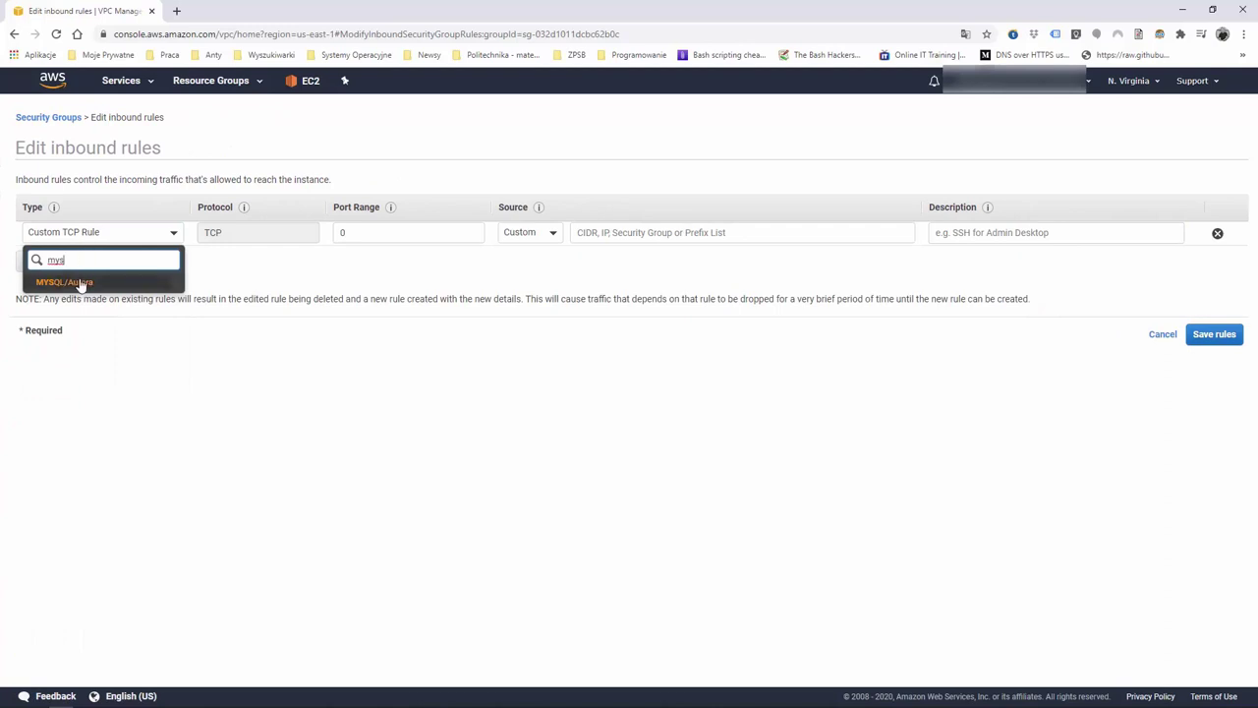
click(79, 283)
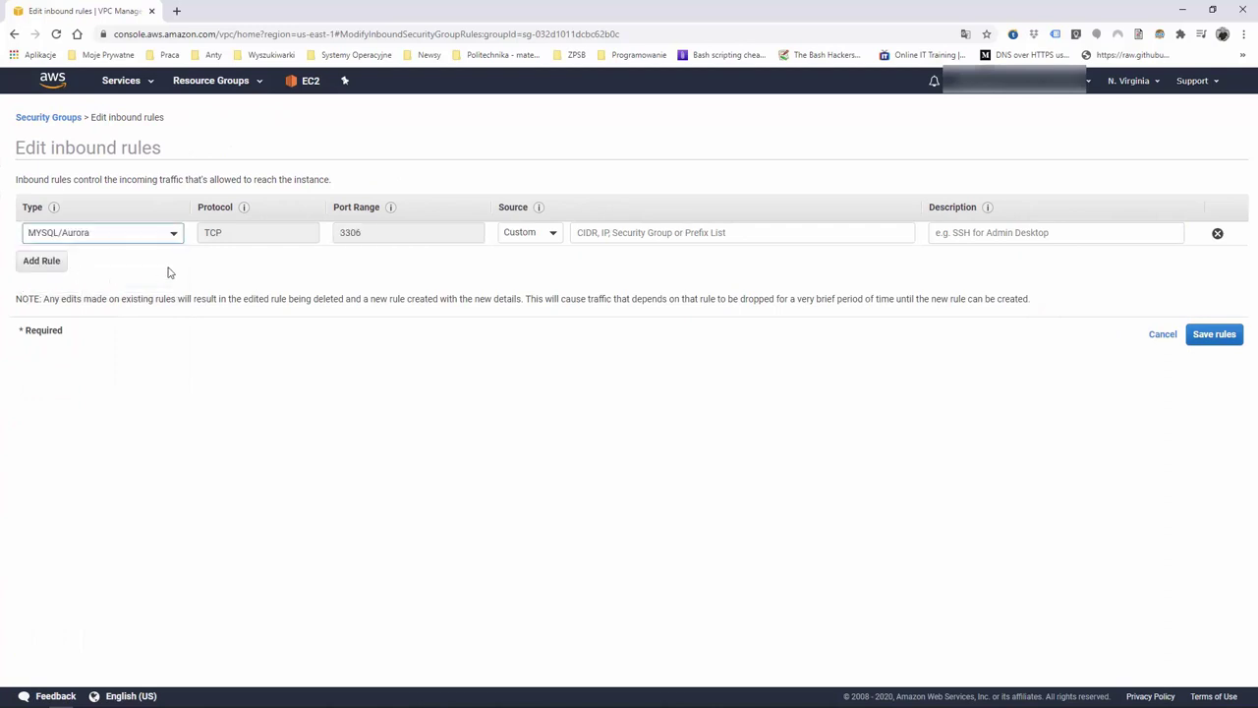
Set the rule's custom source to the default security group and save it
click(548, 235)
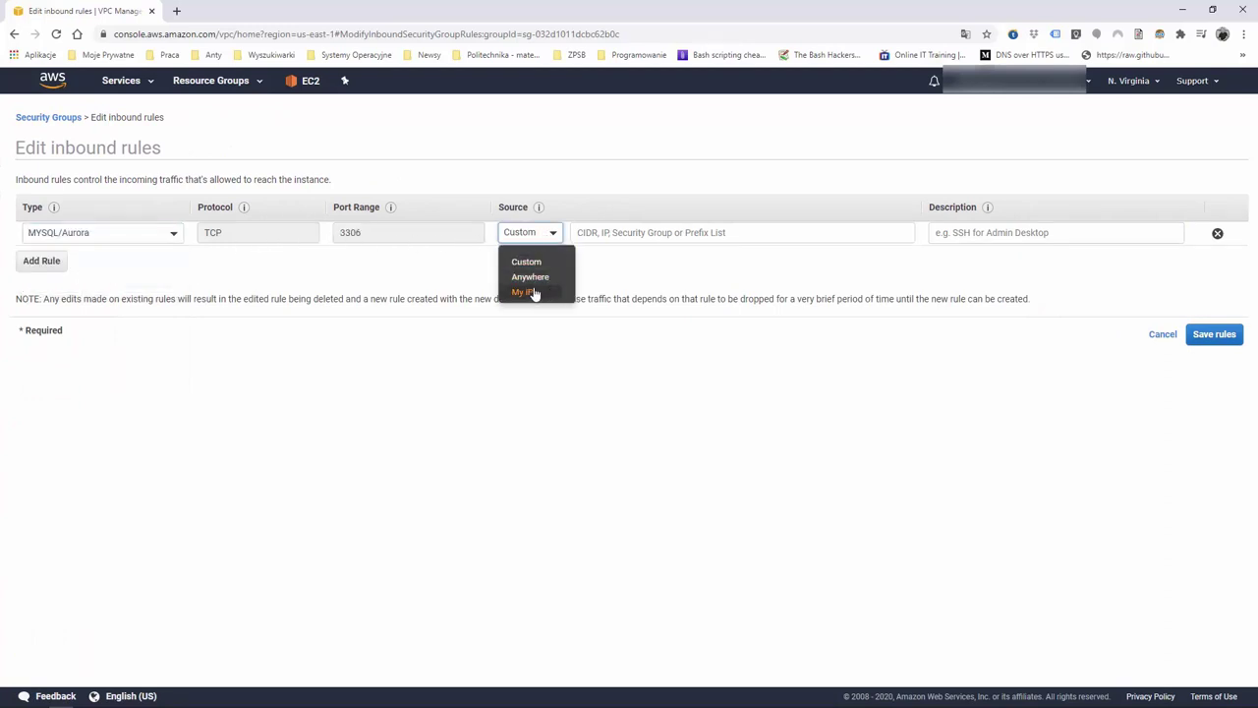
click(551, 264)
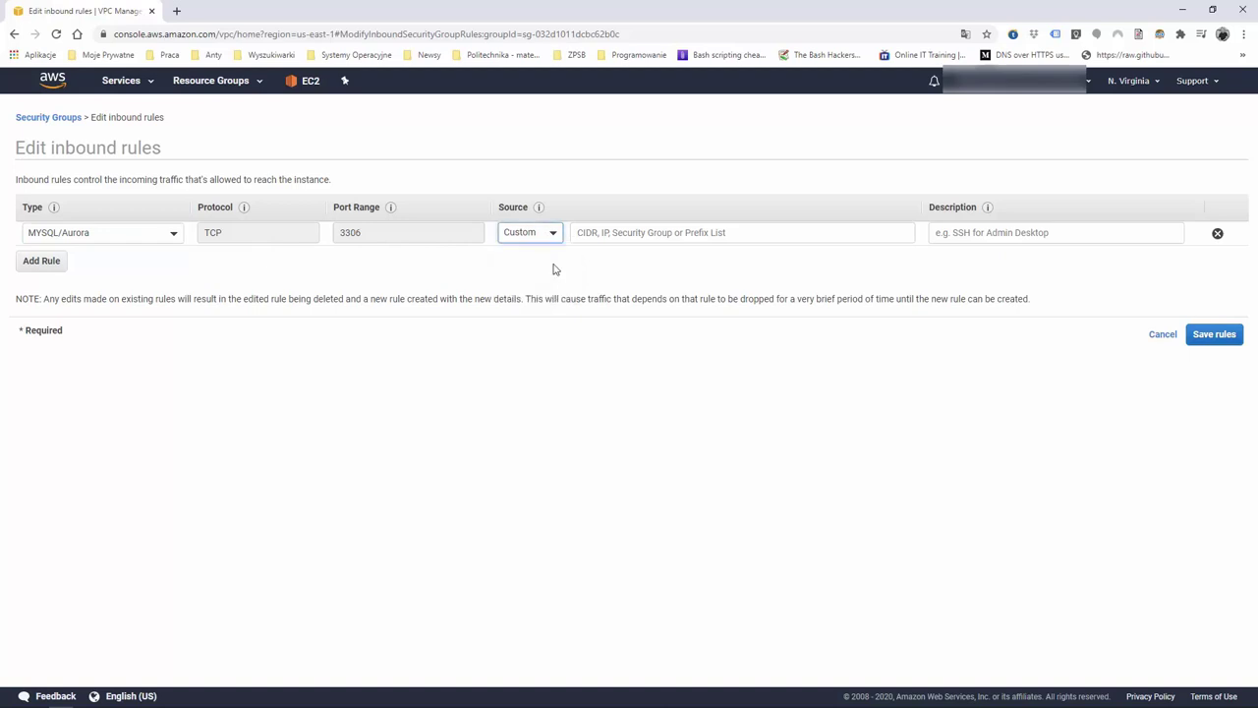
click(608, 234)
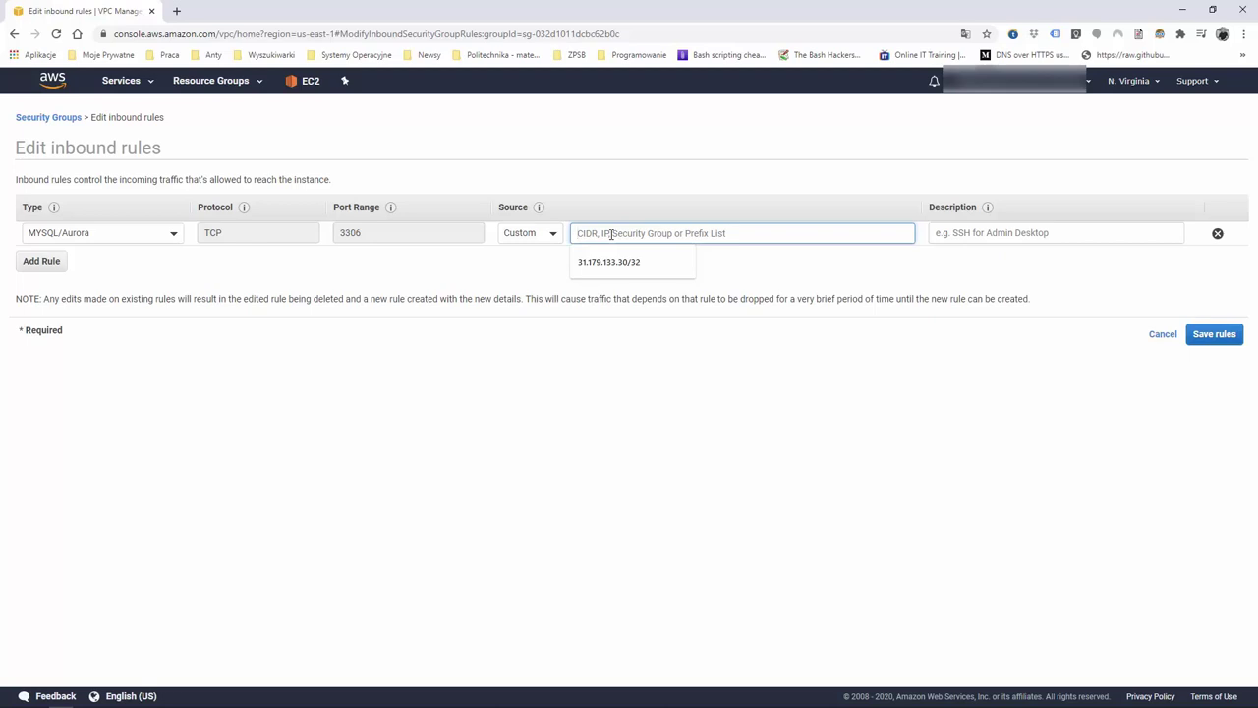
text(sg)
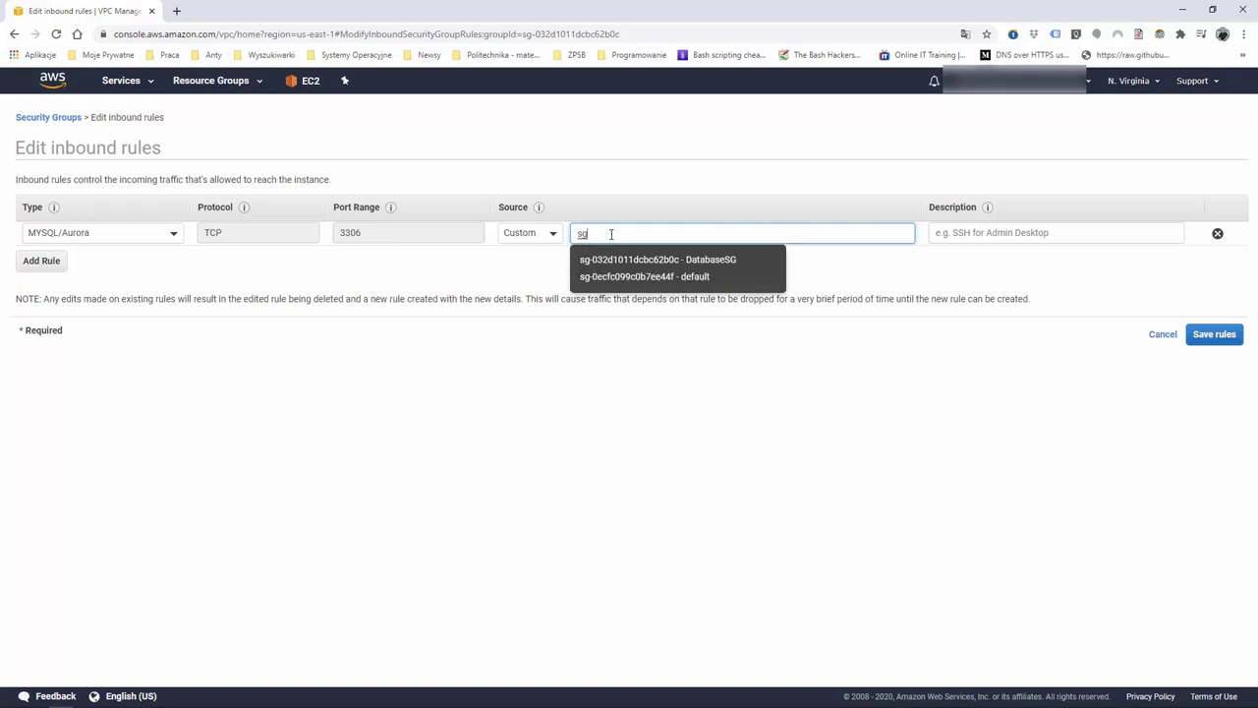
click(666, 280)
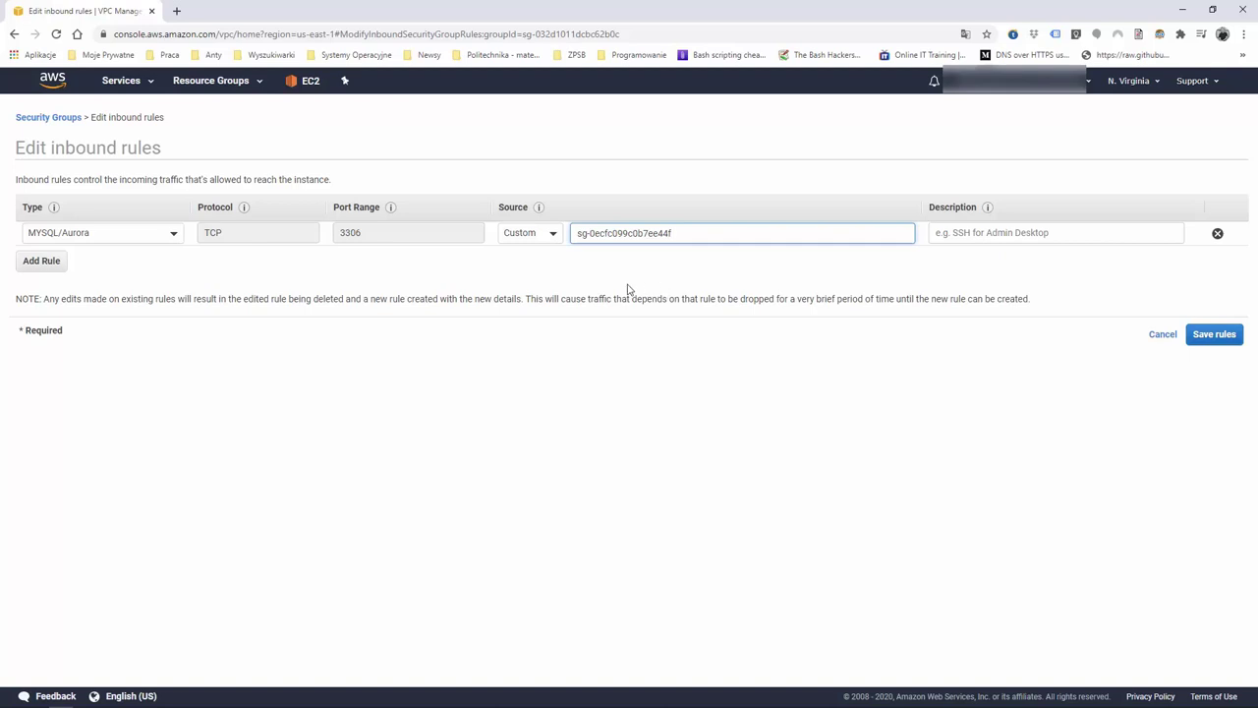
click(1215, 336)
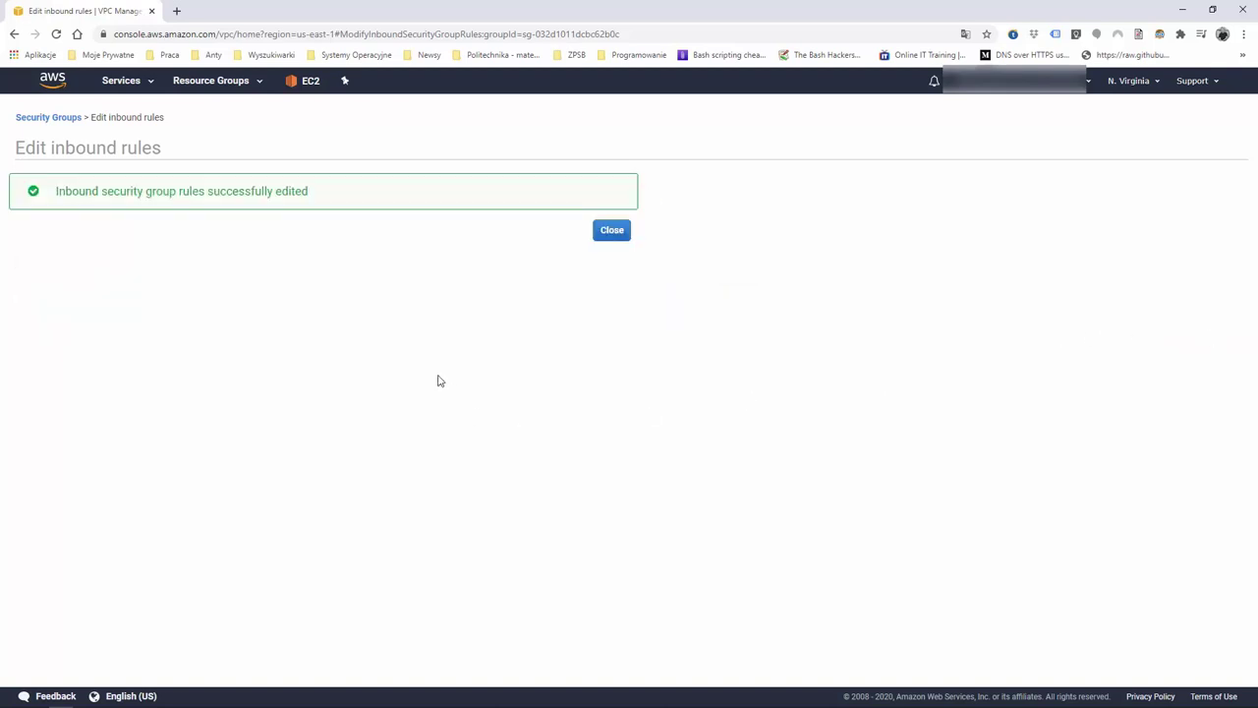
click(611, 230)
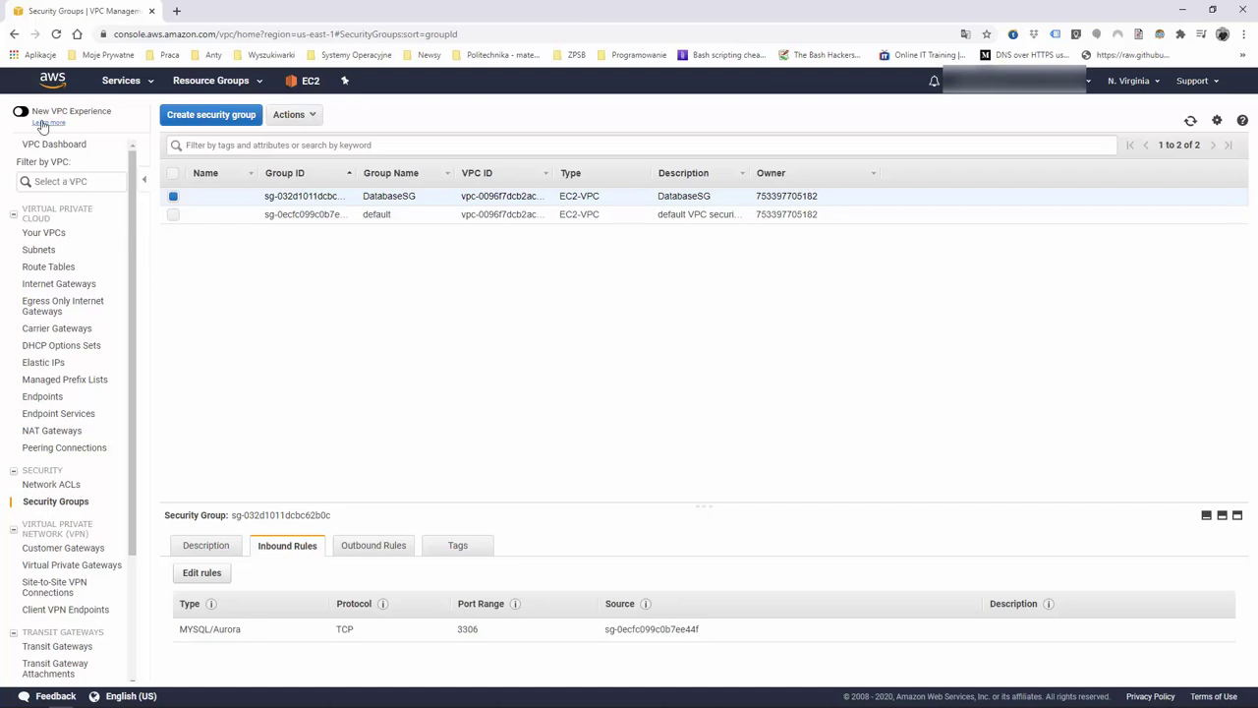
Go to EC2 in the classic console and start the Launch Instance wizard
click(57, 80)
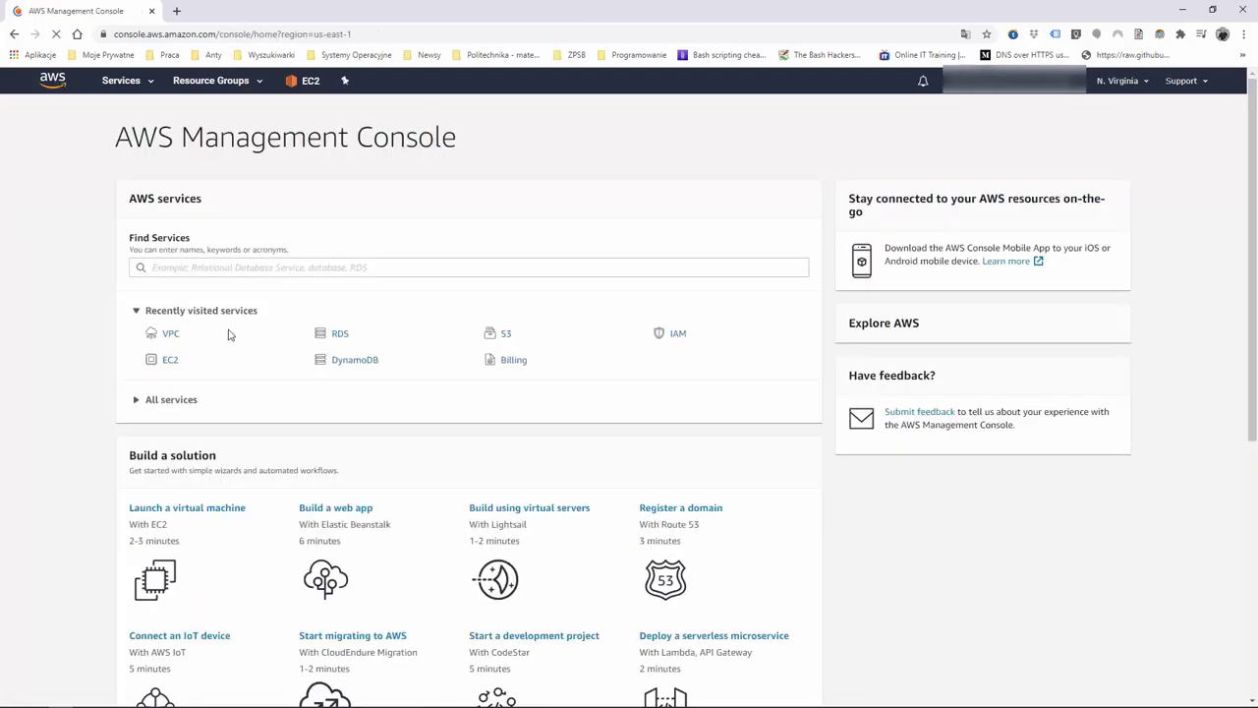
click(173, 360)
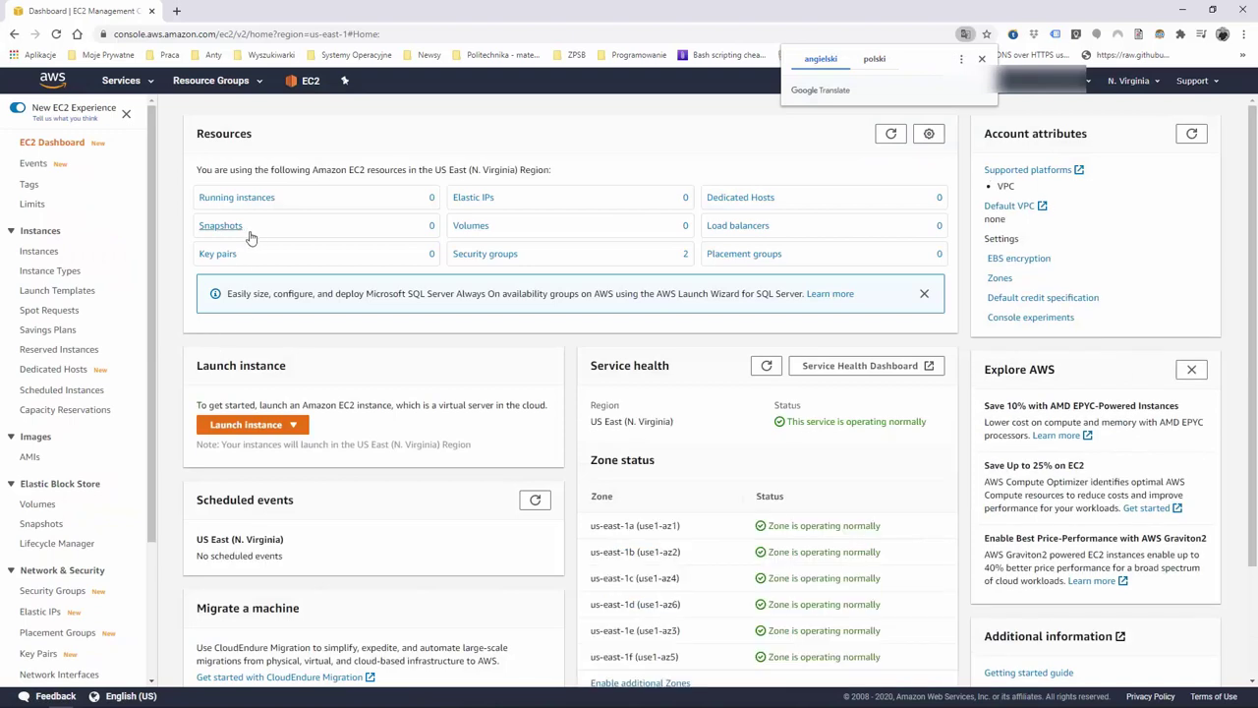
click(22, 108)
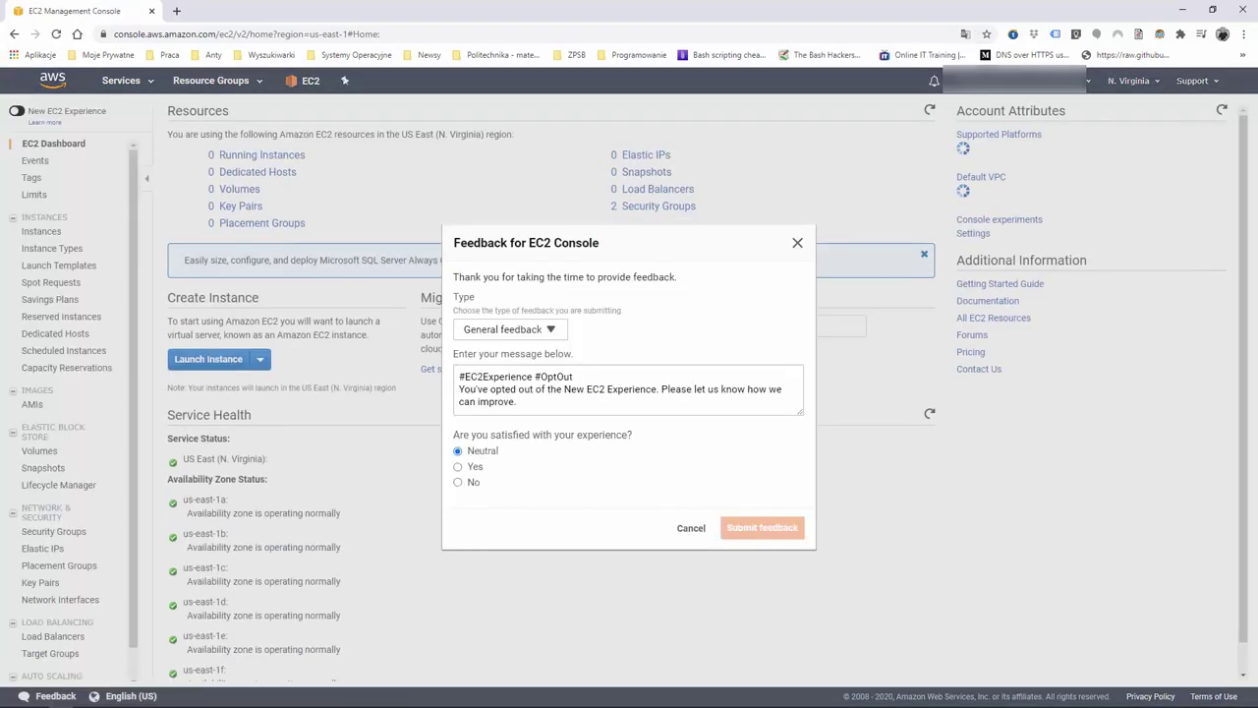
click(691, 529)
click(236, 360)
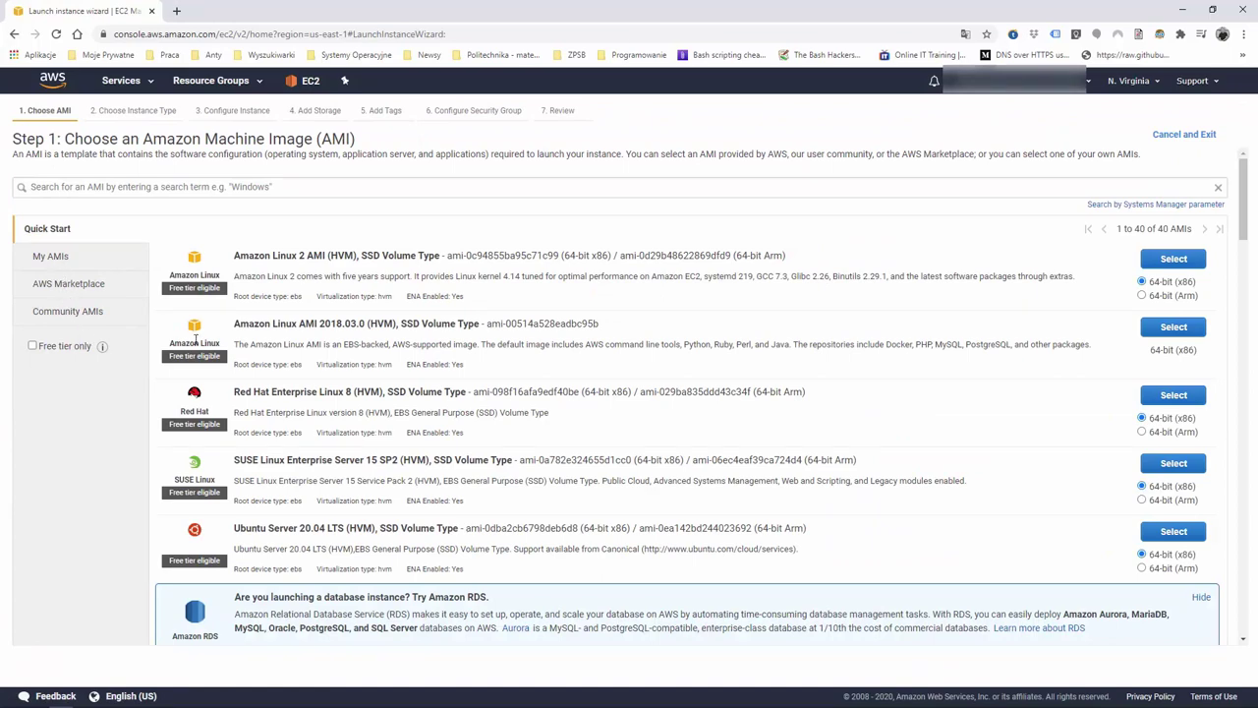
Filter to free-tier images and choose Ubuntu Server 20.04 on a t2.micro
click(32, 346)
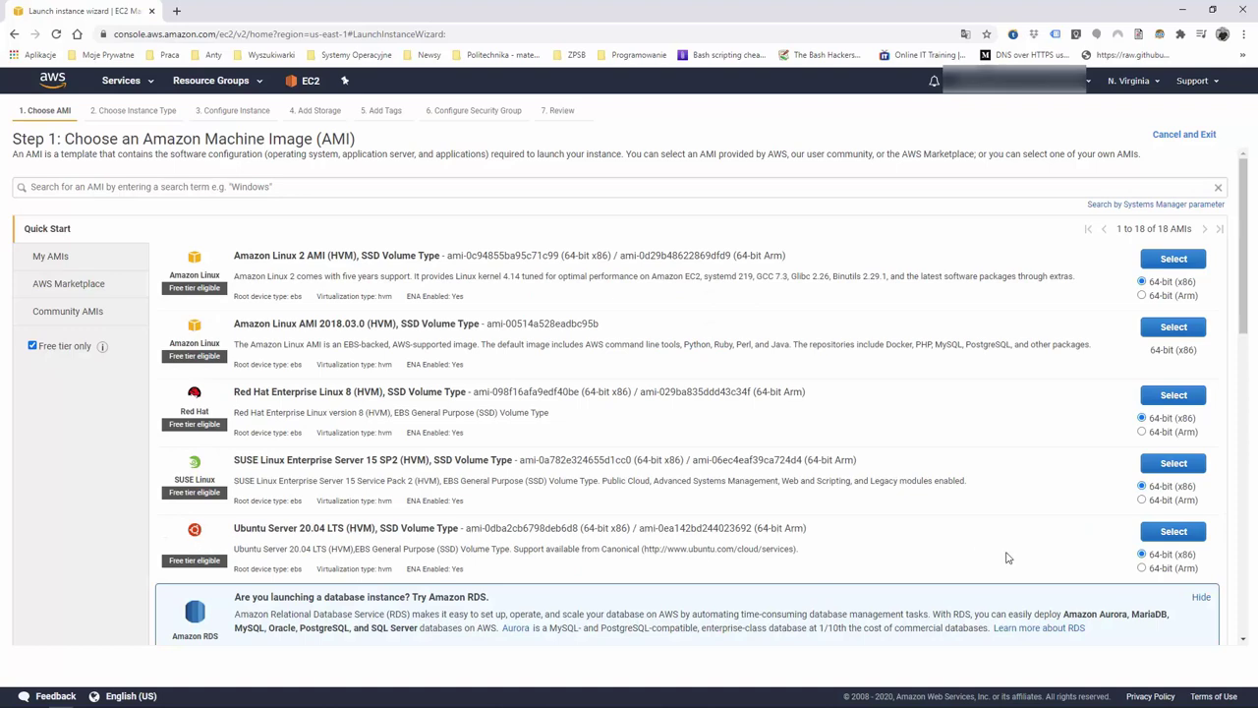
click(1168, 531)
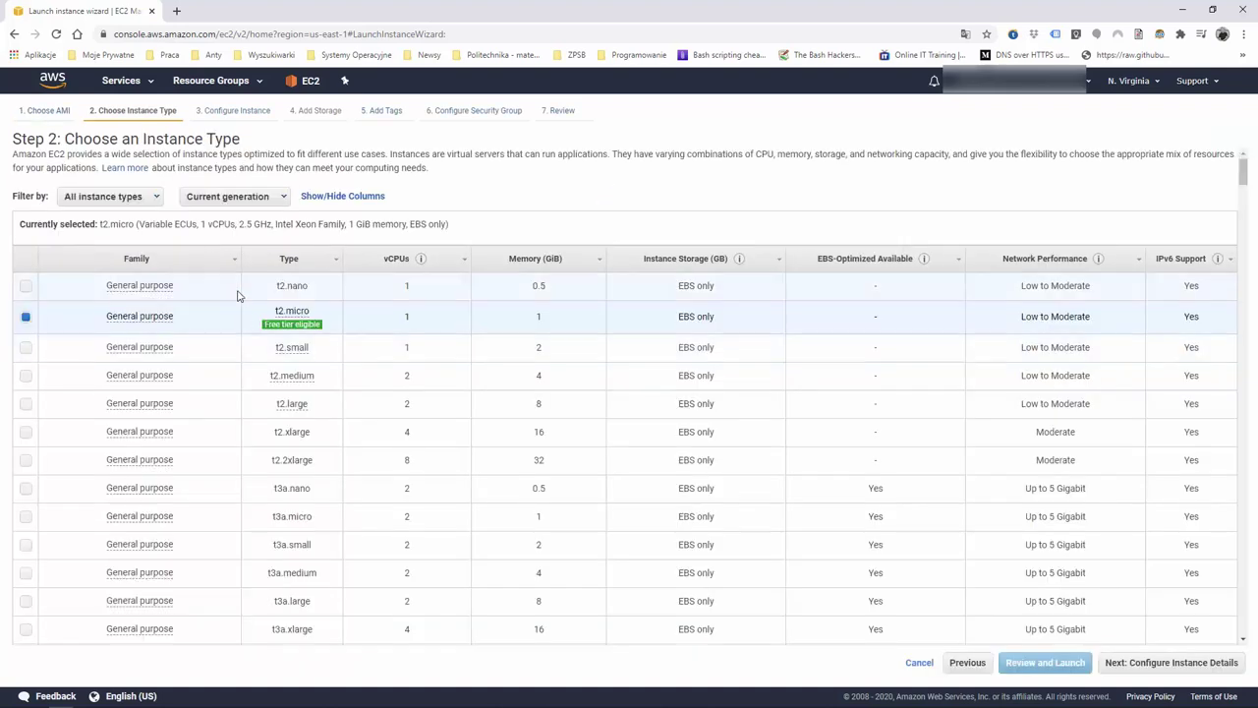
click(1141, 671)
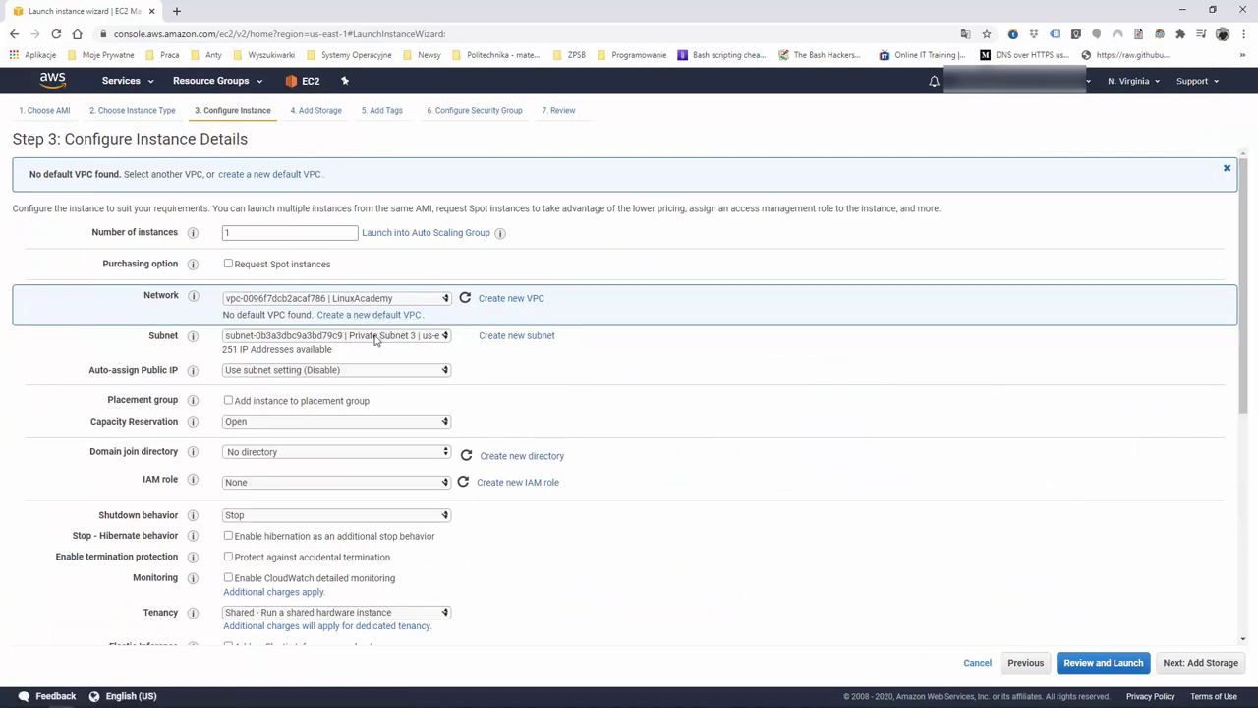
Put the instance in Public Subnet 1 with auto-assigned public IP enabled
click(374, 339)
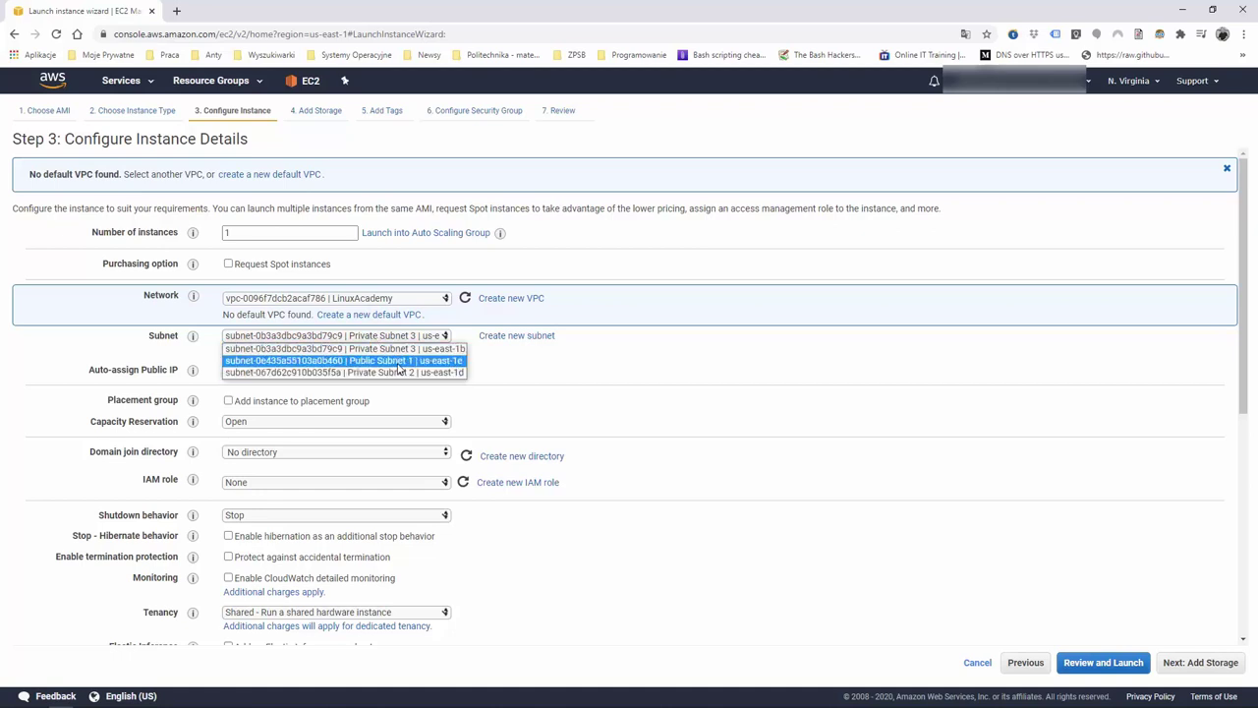
click(400, 360)
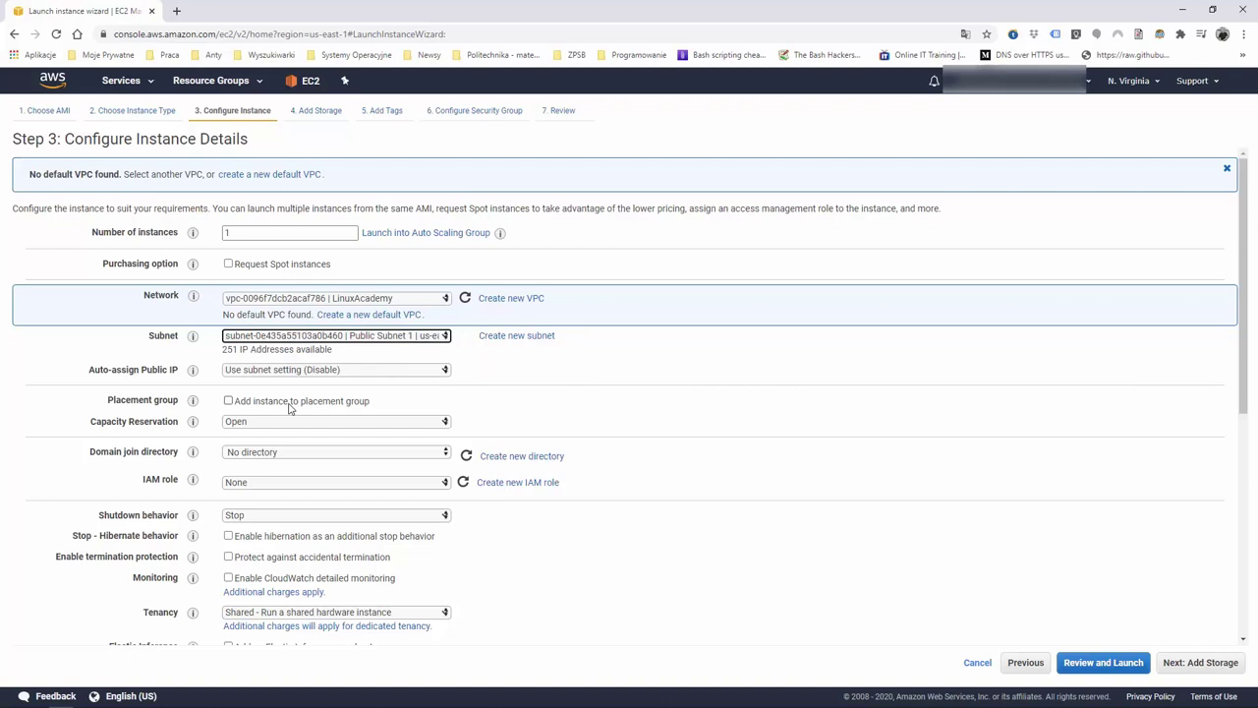
click(332, 373)
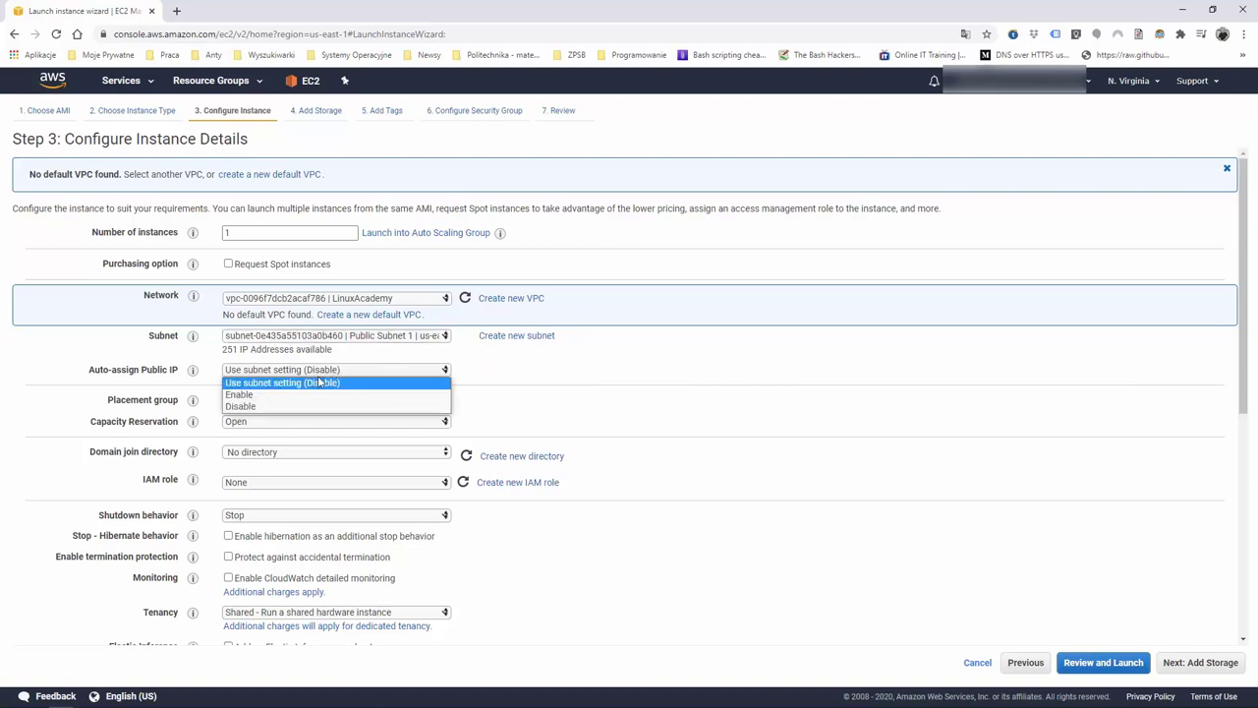
click(282, 394)
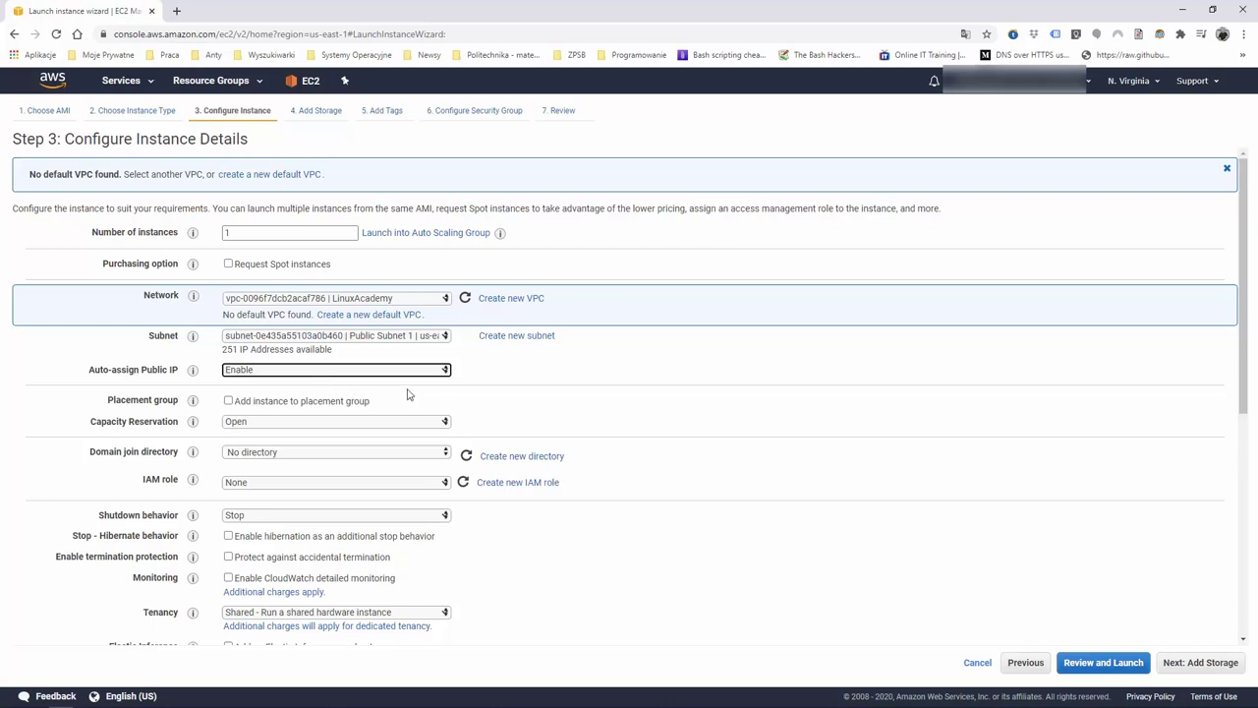
scroll(511, 379, down, 1)
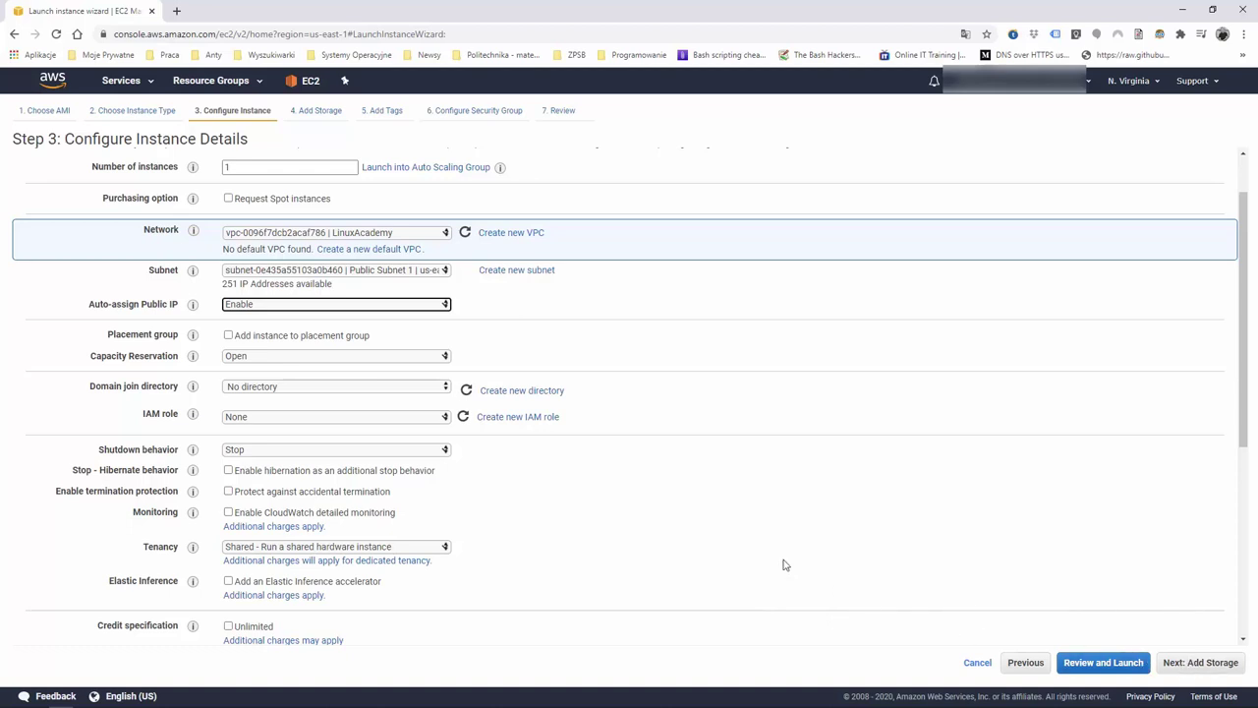
scroll(757, 536, down, 4)
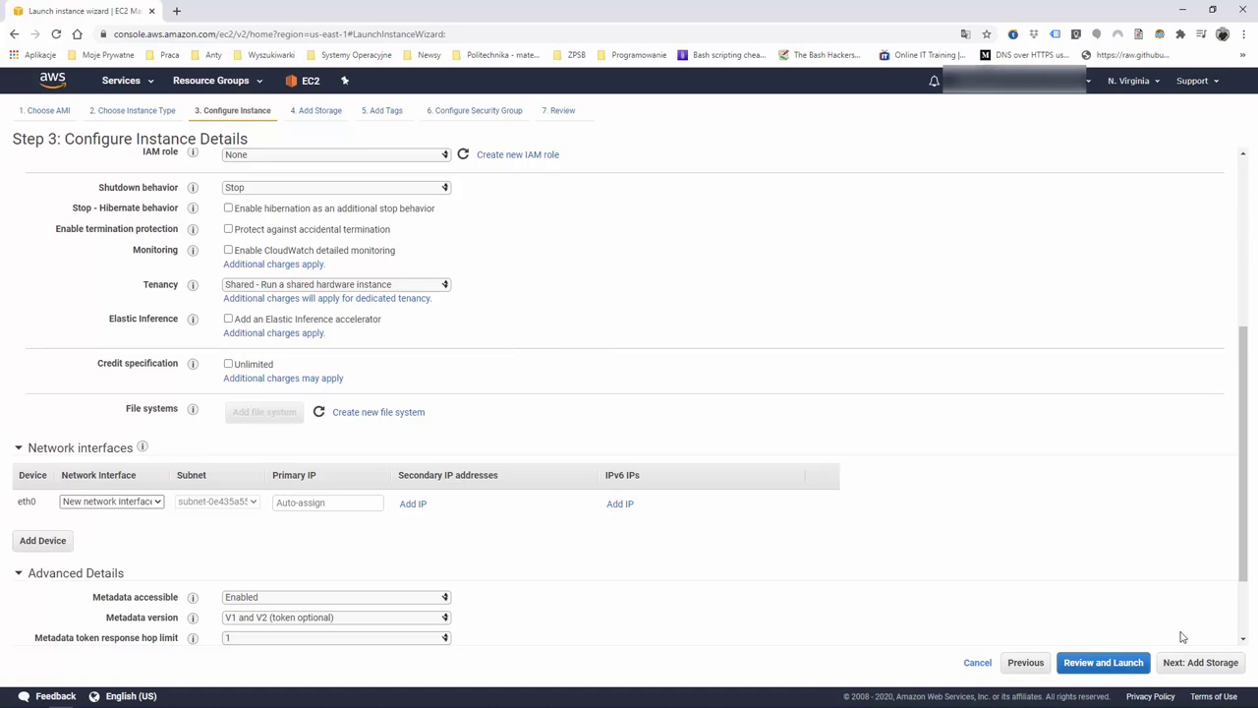
click(1200, 663)
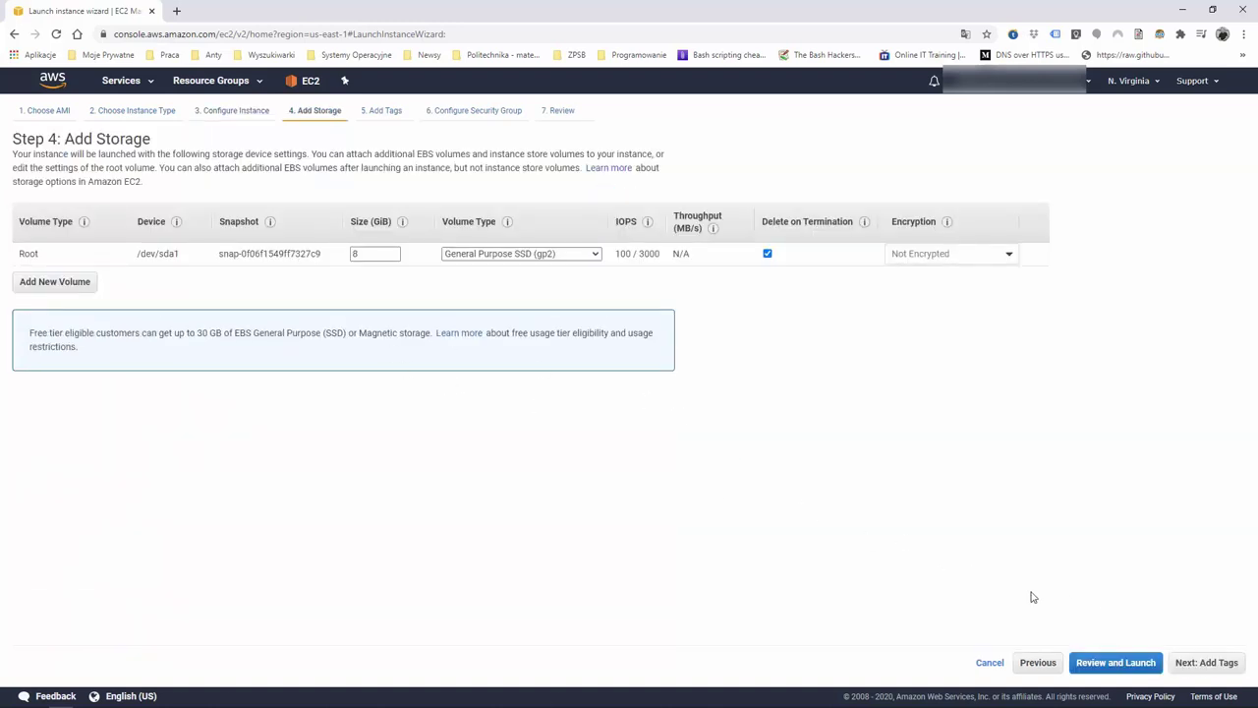
Keep the default 8 GiB storage and add the tag Name = Ec2Bastion
click(1208, 663)
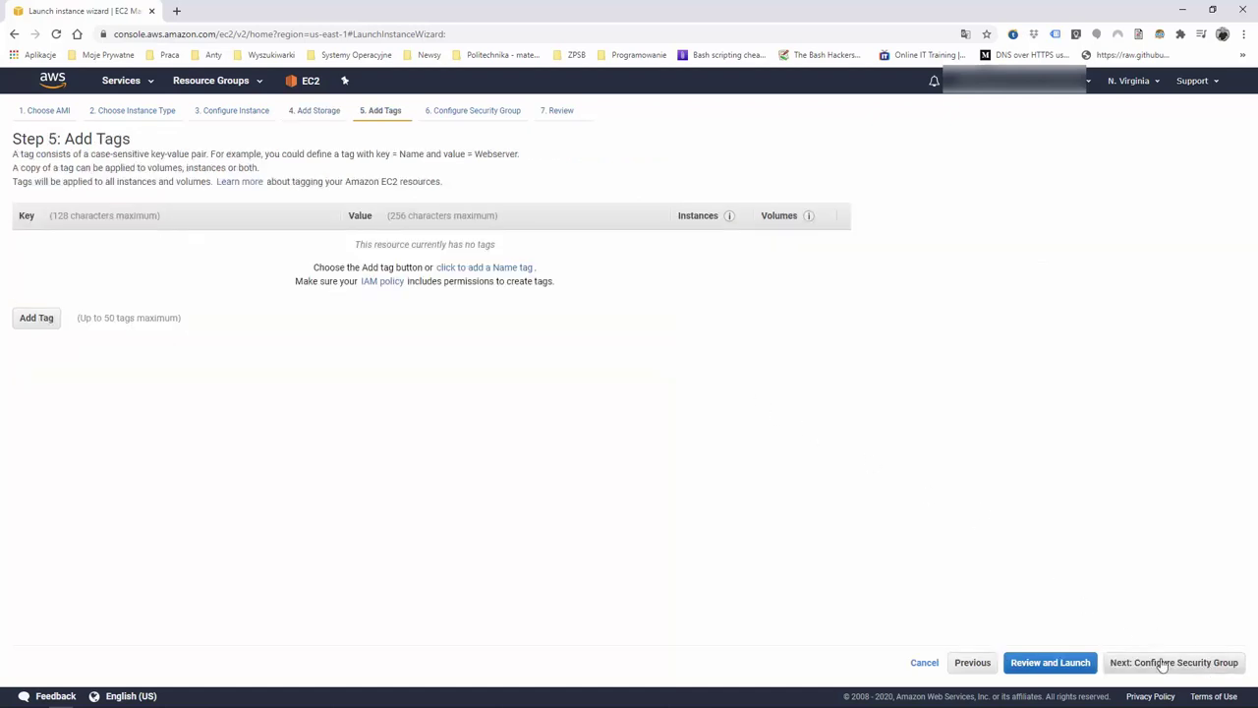
click(37, 319)
click(71, 249)
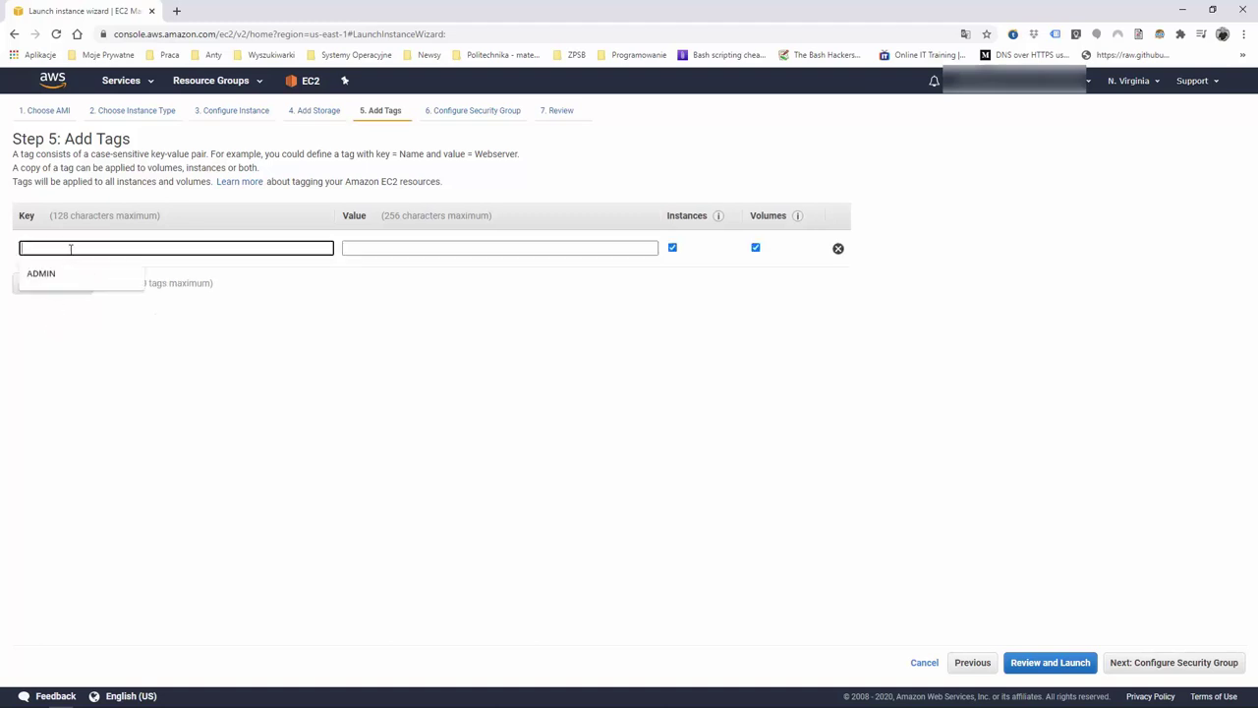
text(Name)
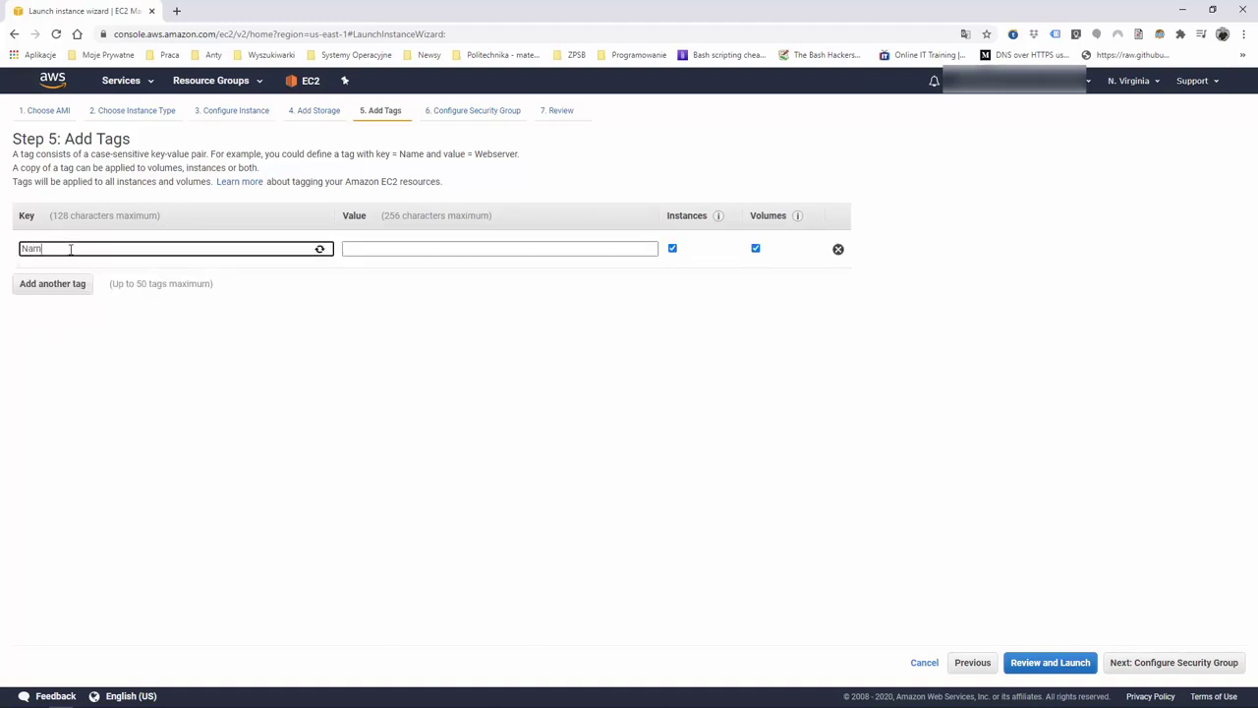
click(382, 247)
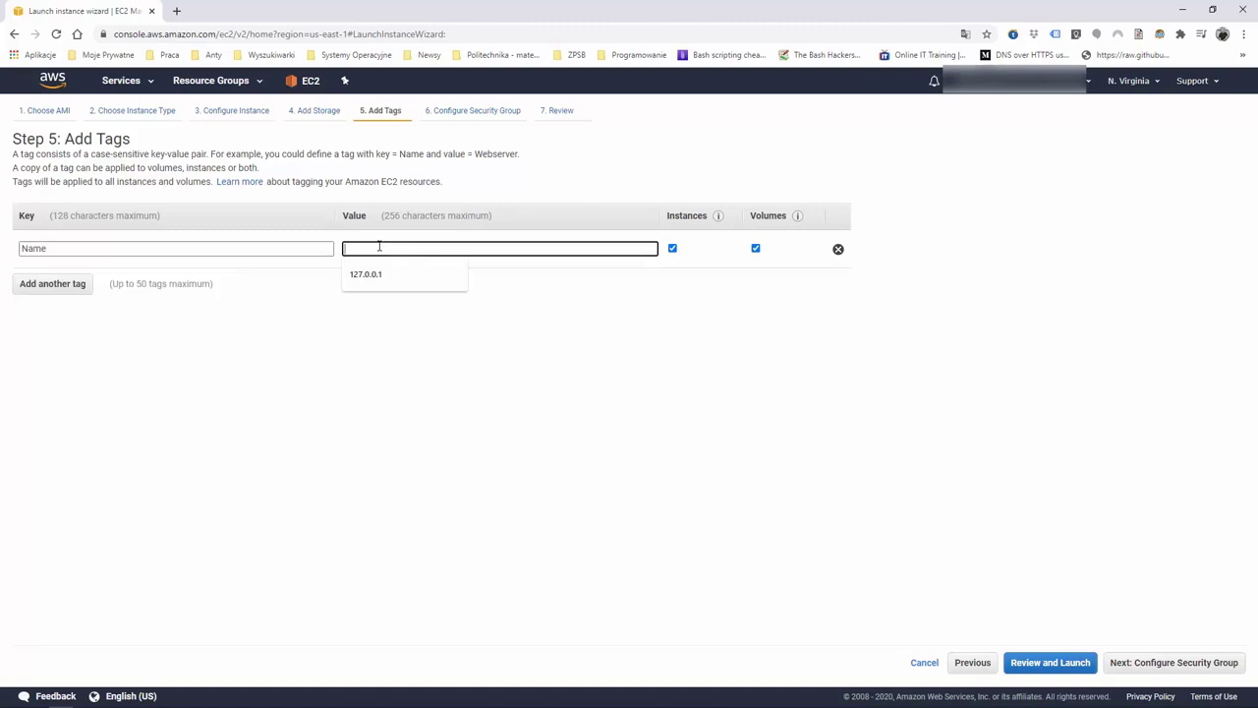
text(Ec2Bastion)
click(1170, 669)
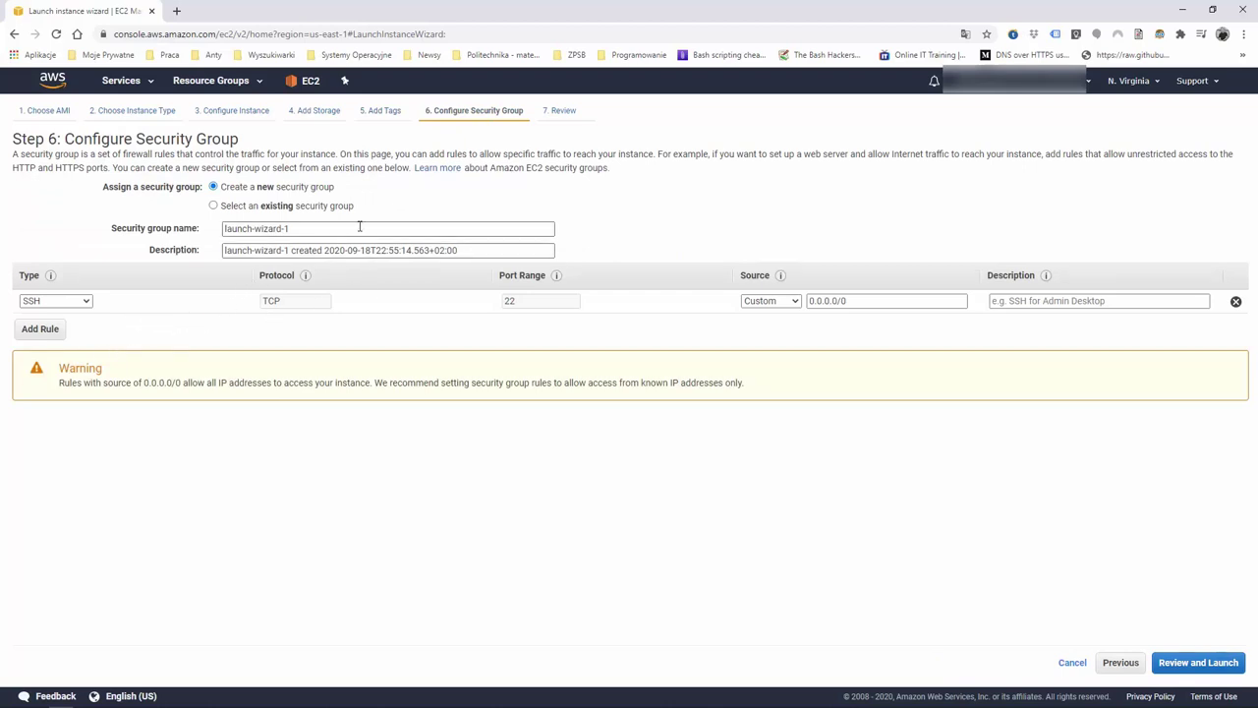
Attach the existing default security group, review, and launch the instance
click(240, 205)
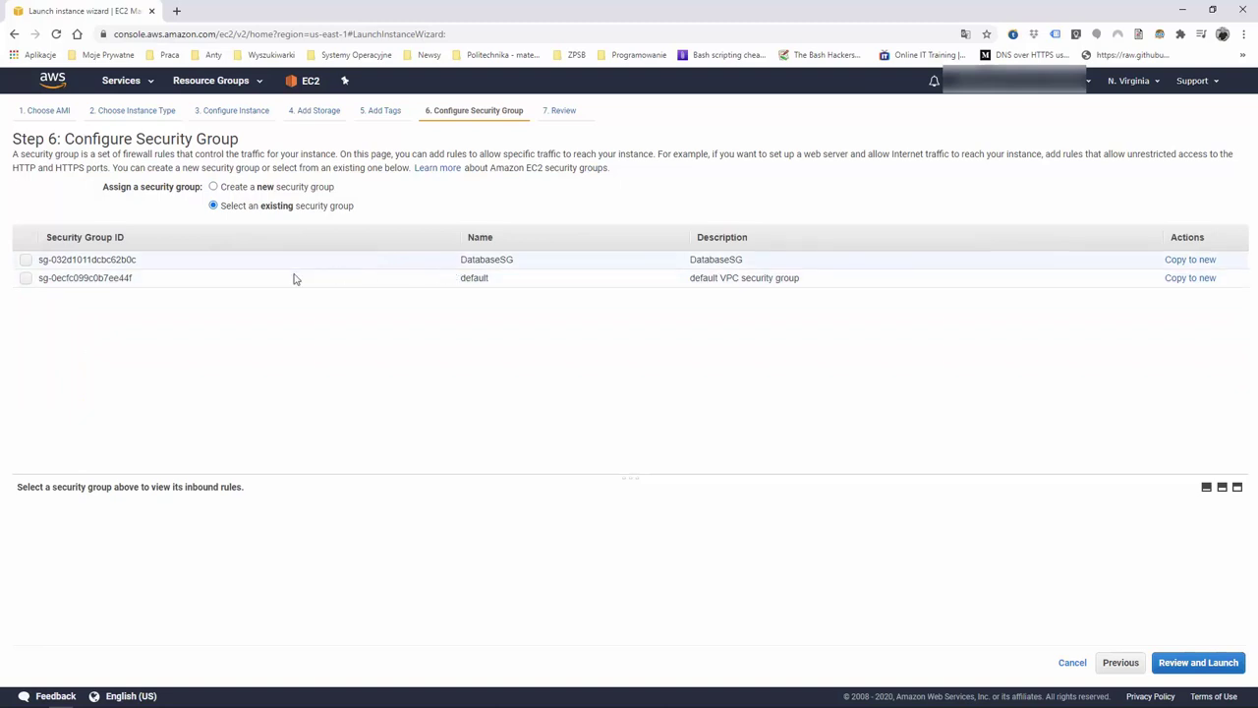
click(151, 281)
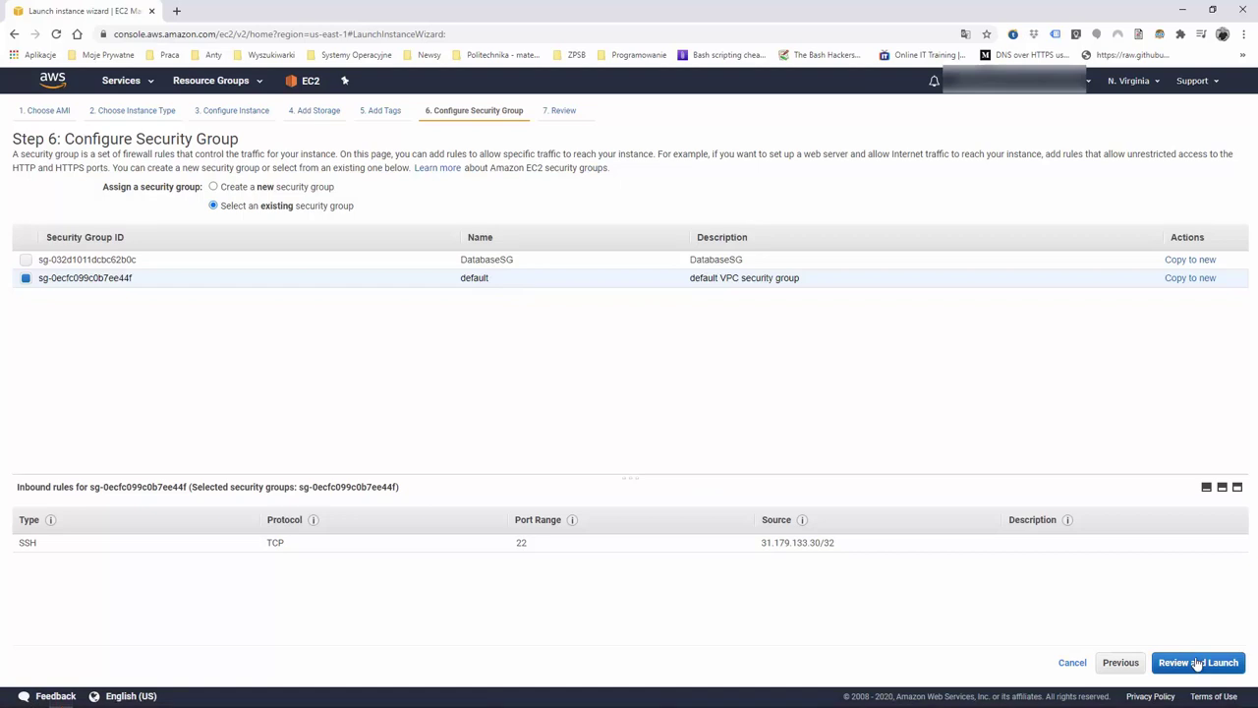
click(1198, 665)
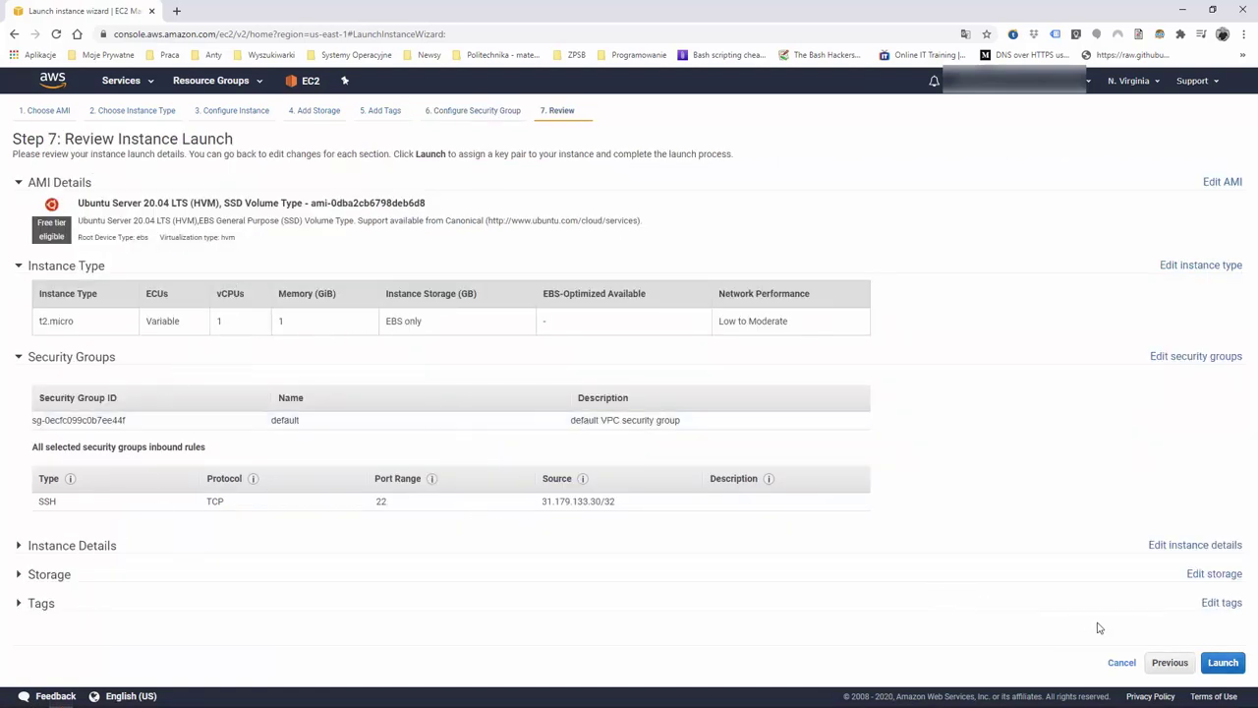
click(1222, 663)
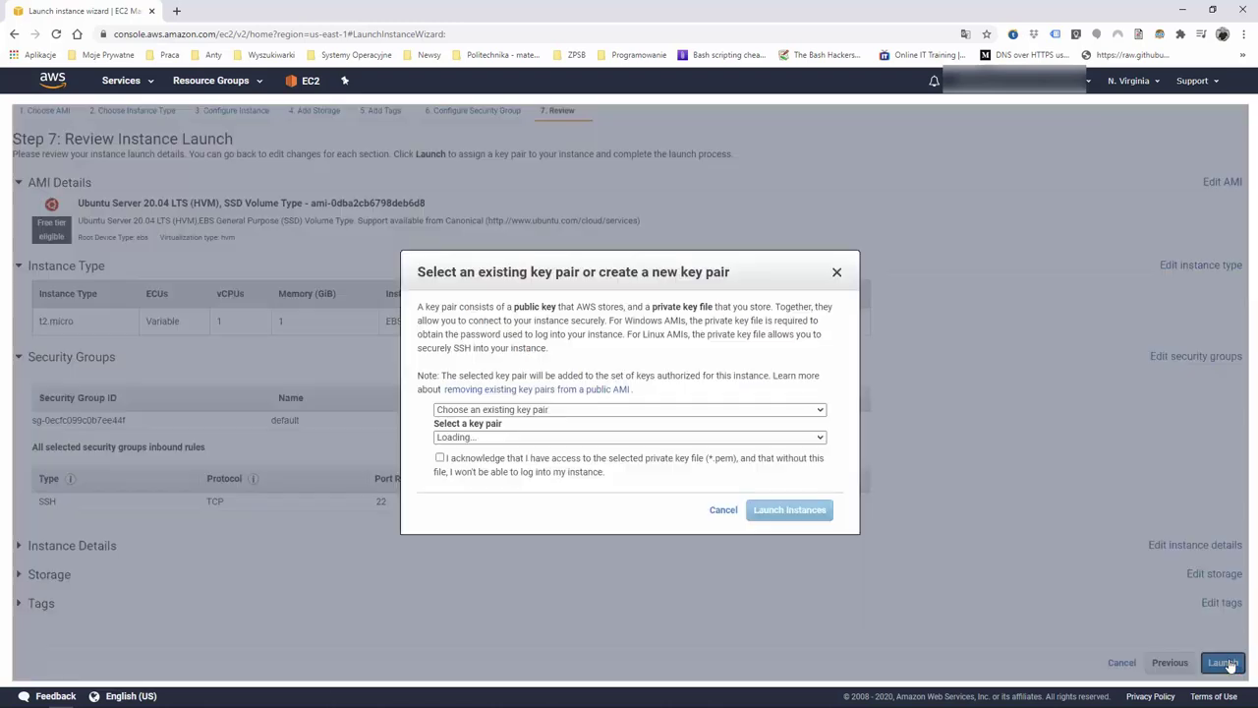
Create the cw-mysql key pair, save cw-mysql.pem to the desktop, and launch
click(612, 411)
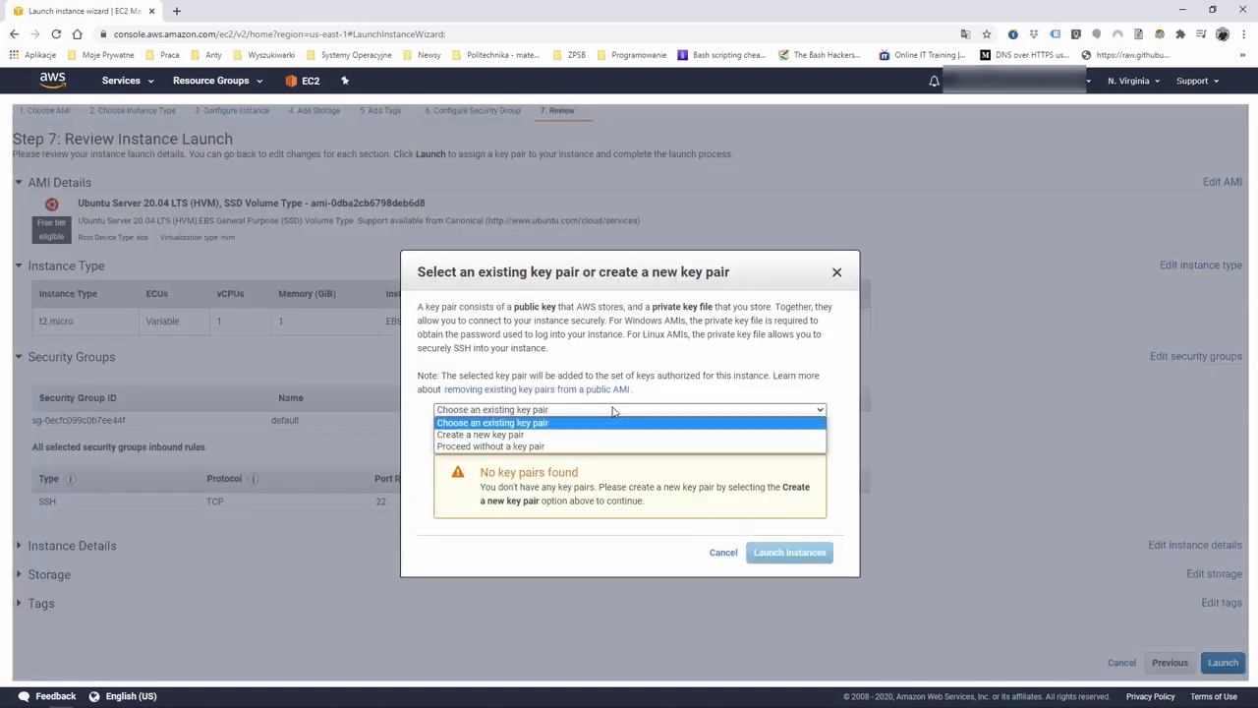
click(504, 434)
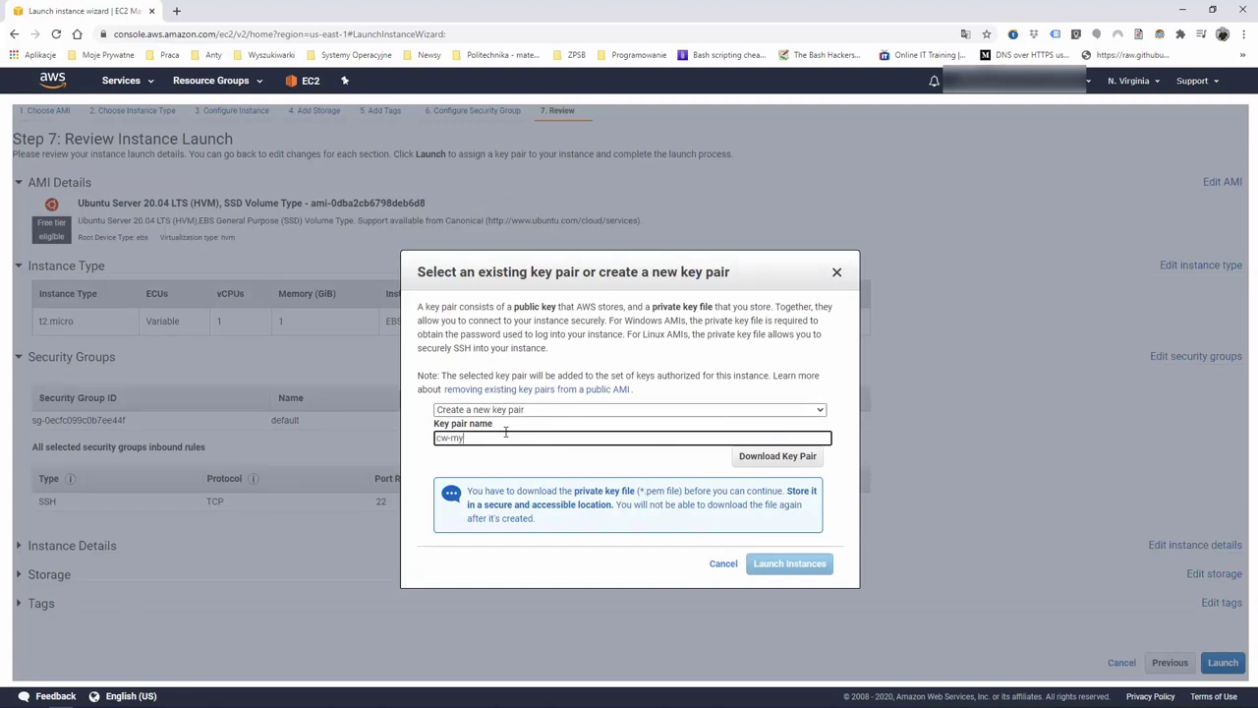
click(798, 457)
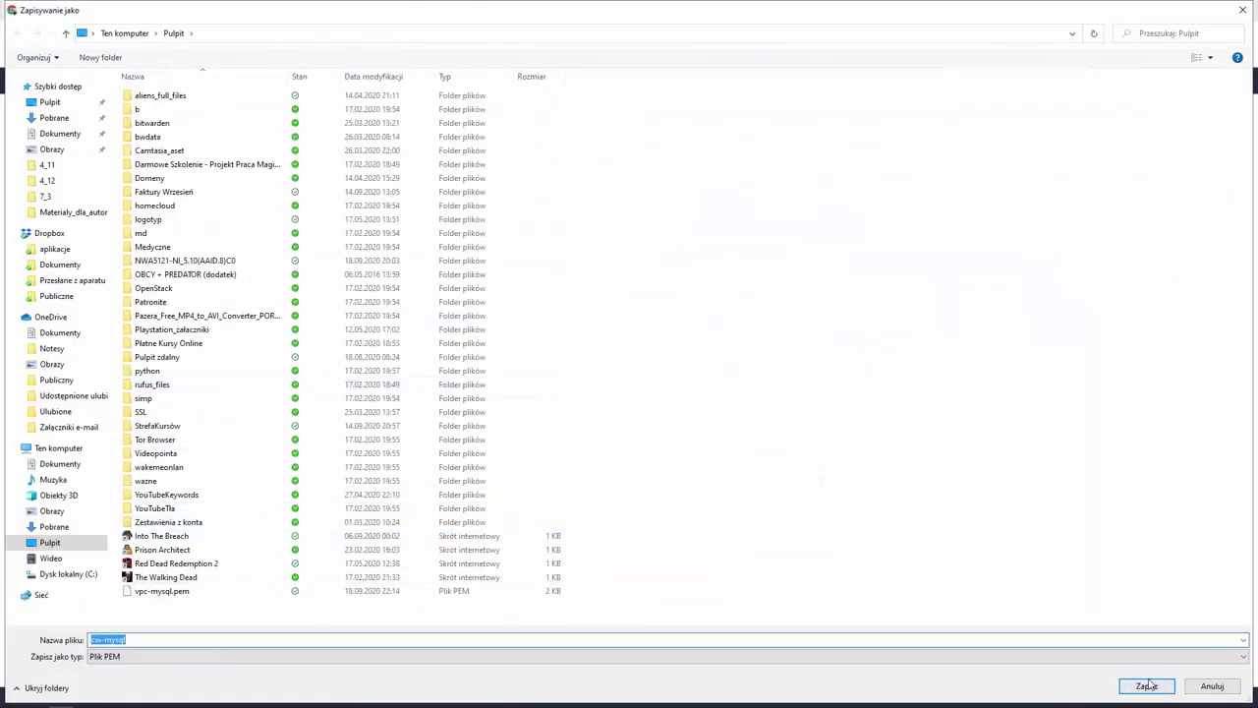
click(1146, 685)
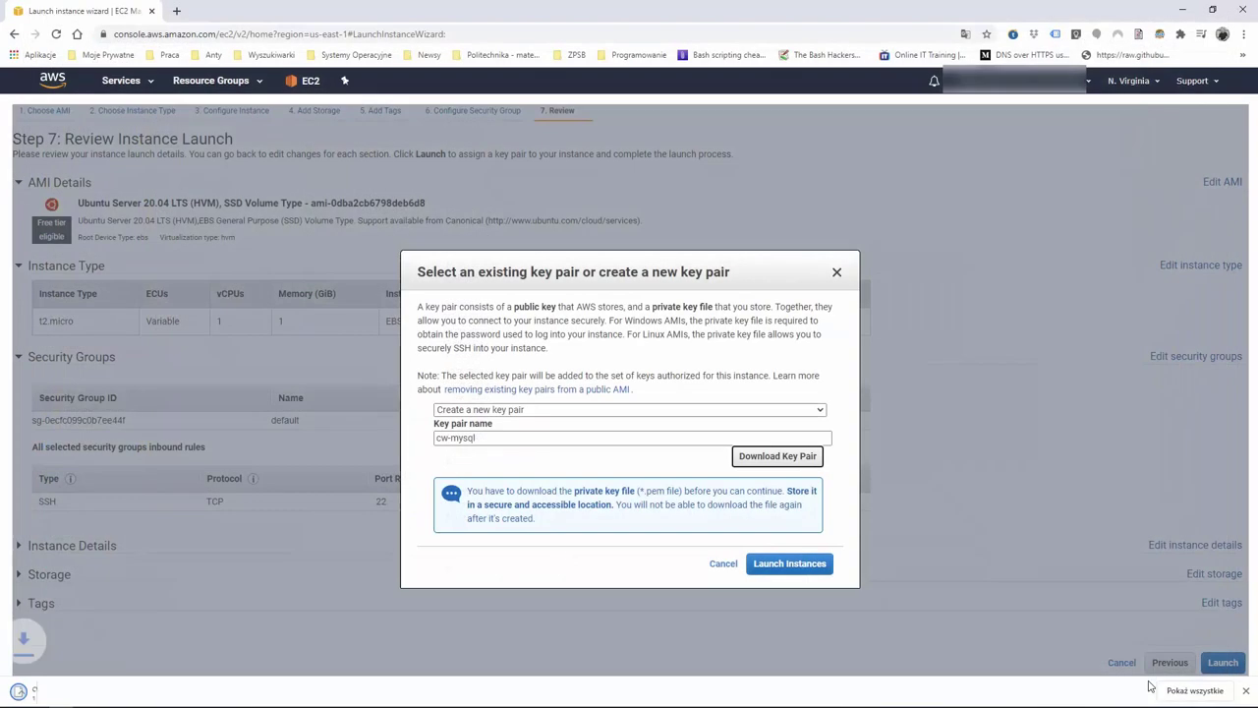
click(795, 563)
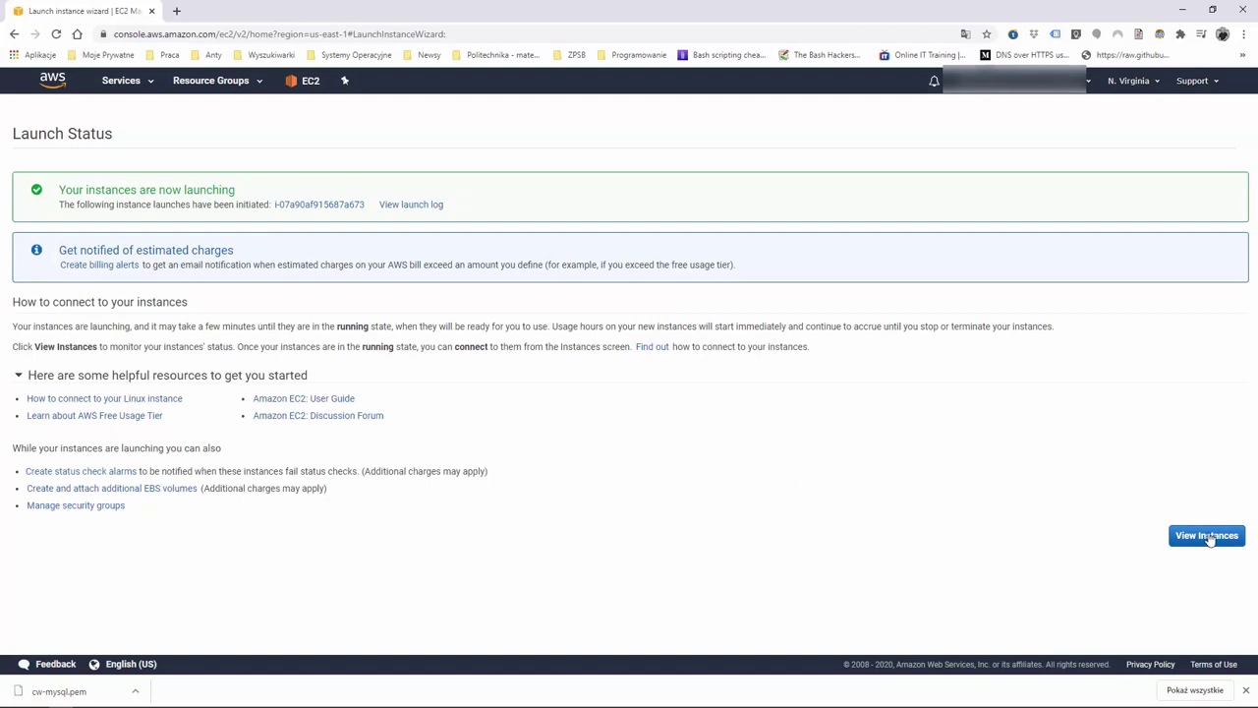
Copy the running bastion's public DNS name and switch to MobaXterm
click(1208, 536)
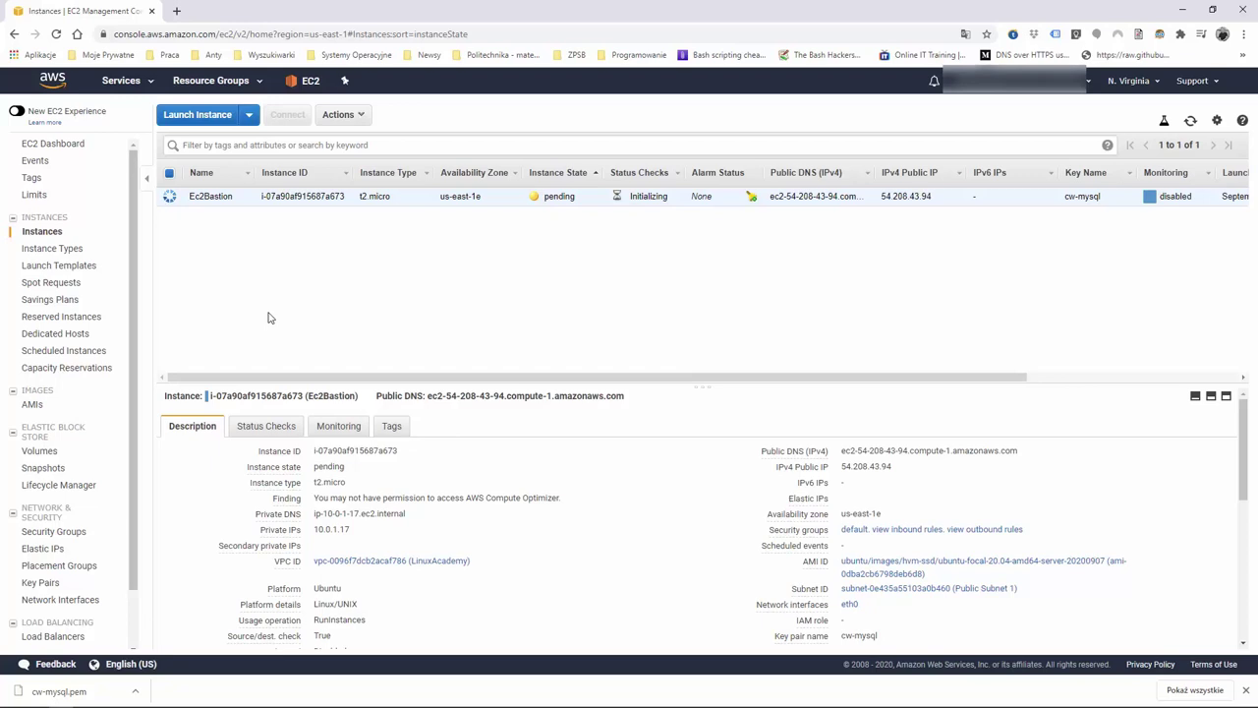
click(1027, 450)
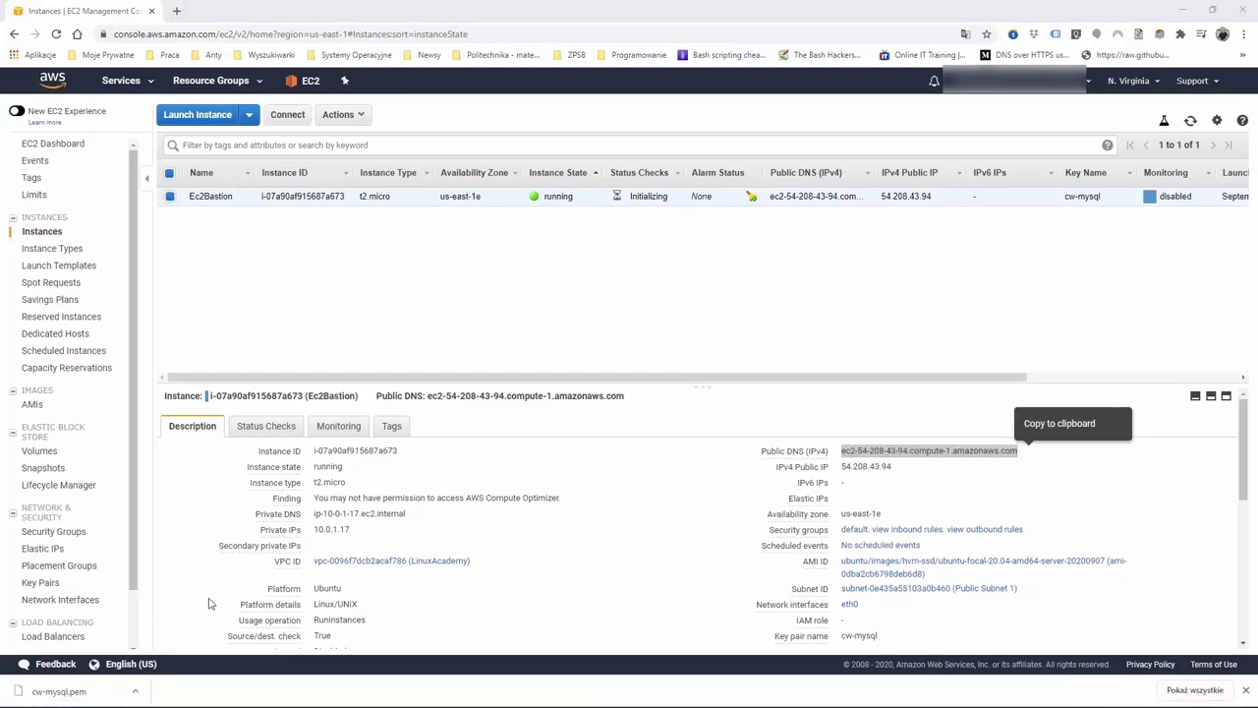
key(alt+Tab)
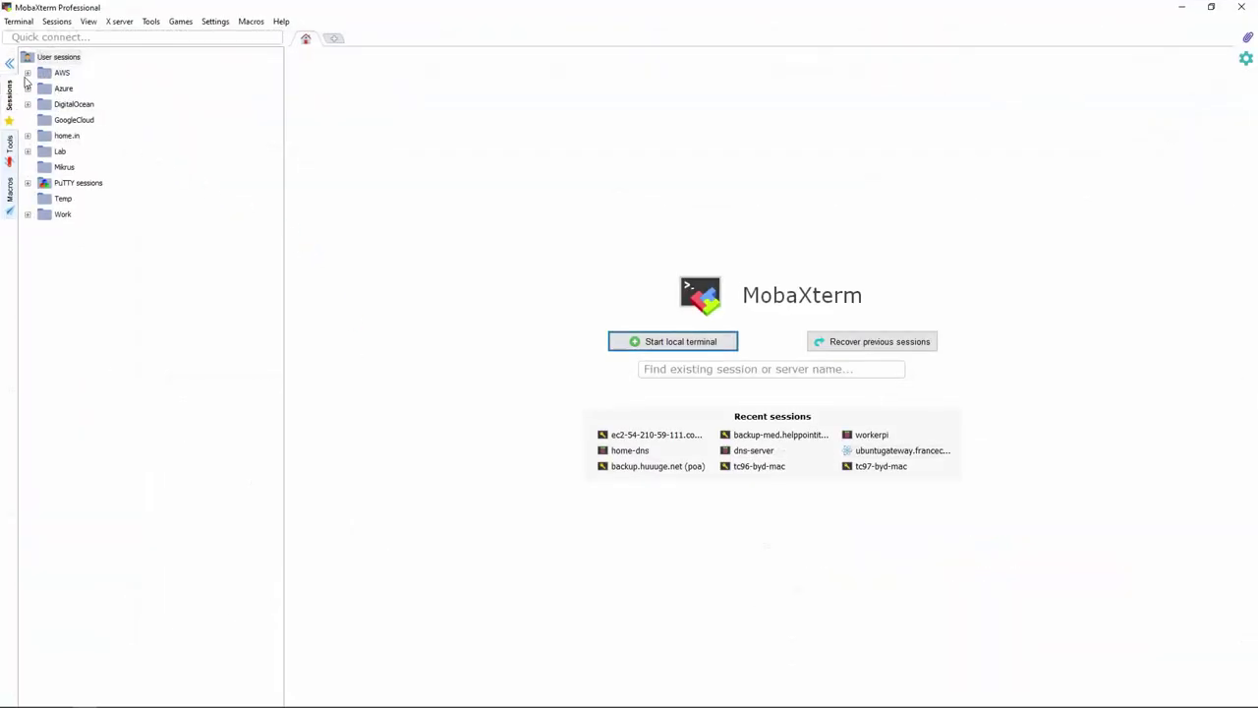
Create a new SSH session in the Test folder to the bastion's public DNS as user ubuntu
click(27, 73)
click(44, 88)
click(61, 104)
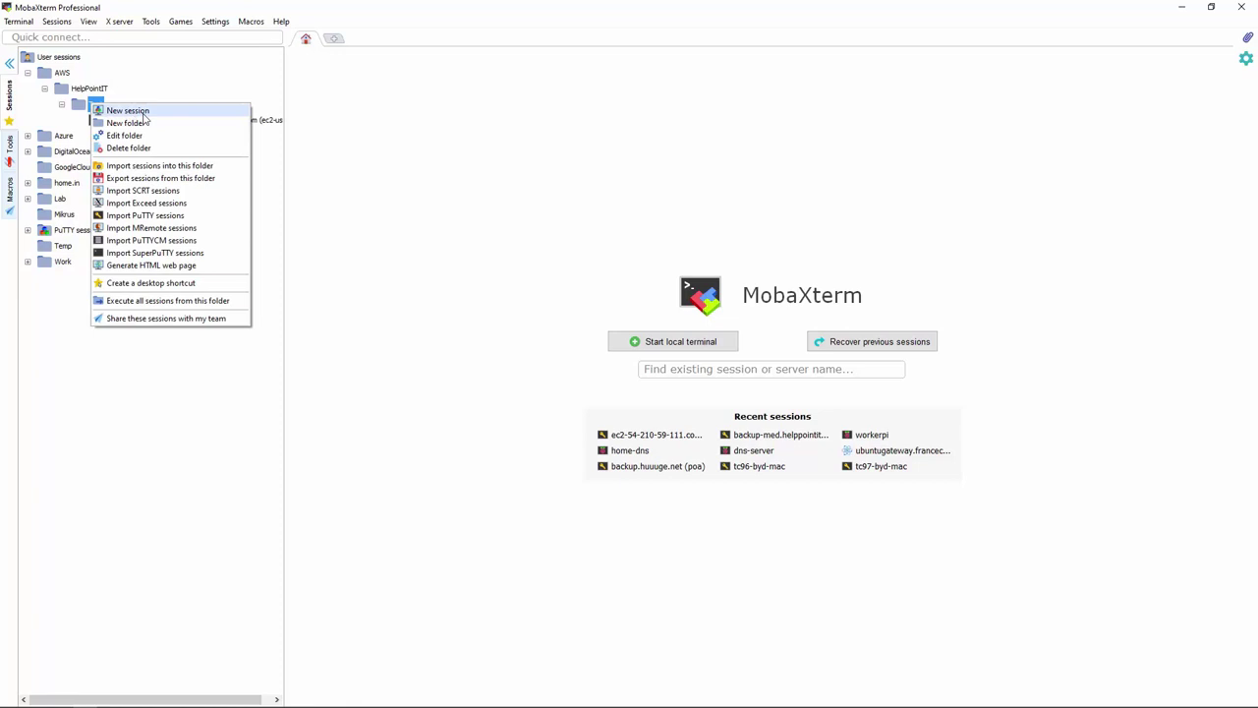
click(128, 111)
click(365, 204)
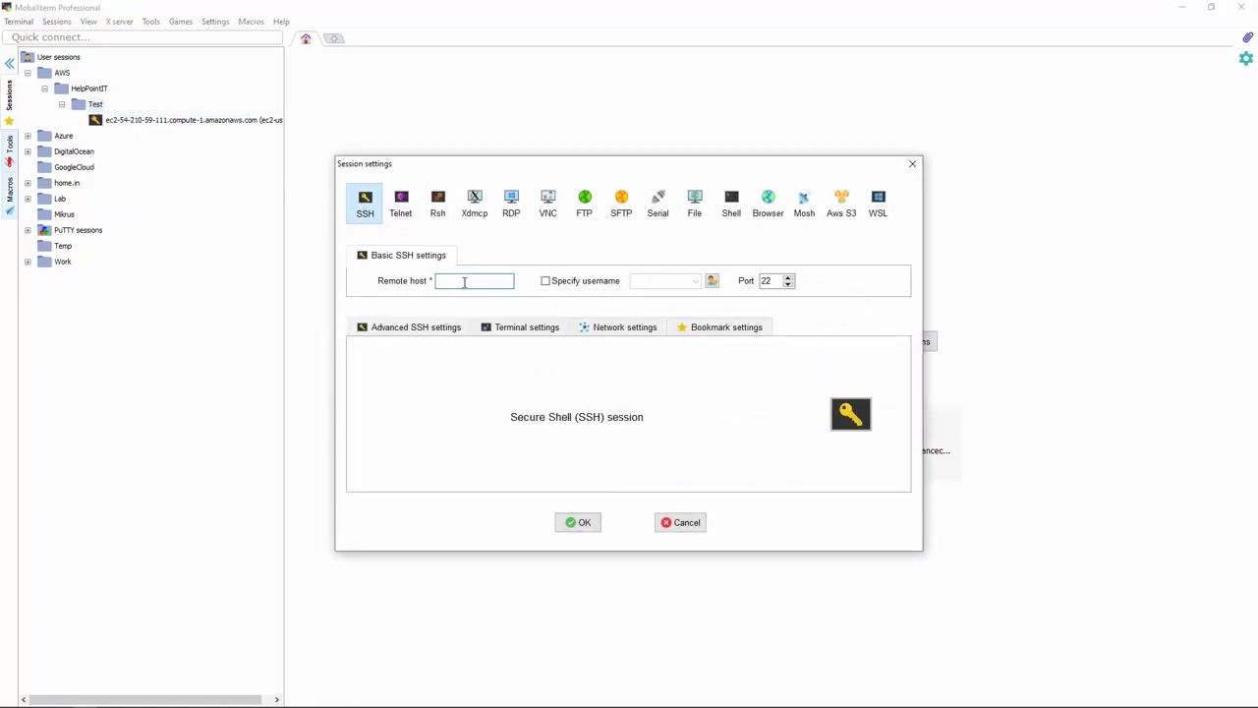
key(ctrl+v)
click(545, 281)
text(ubu)
Authenticate the session with the cw-mysql.pem private key and connect to the bastion
click(409, 331)
click(434, 446)
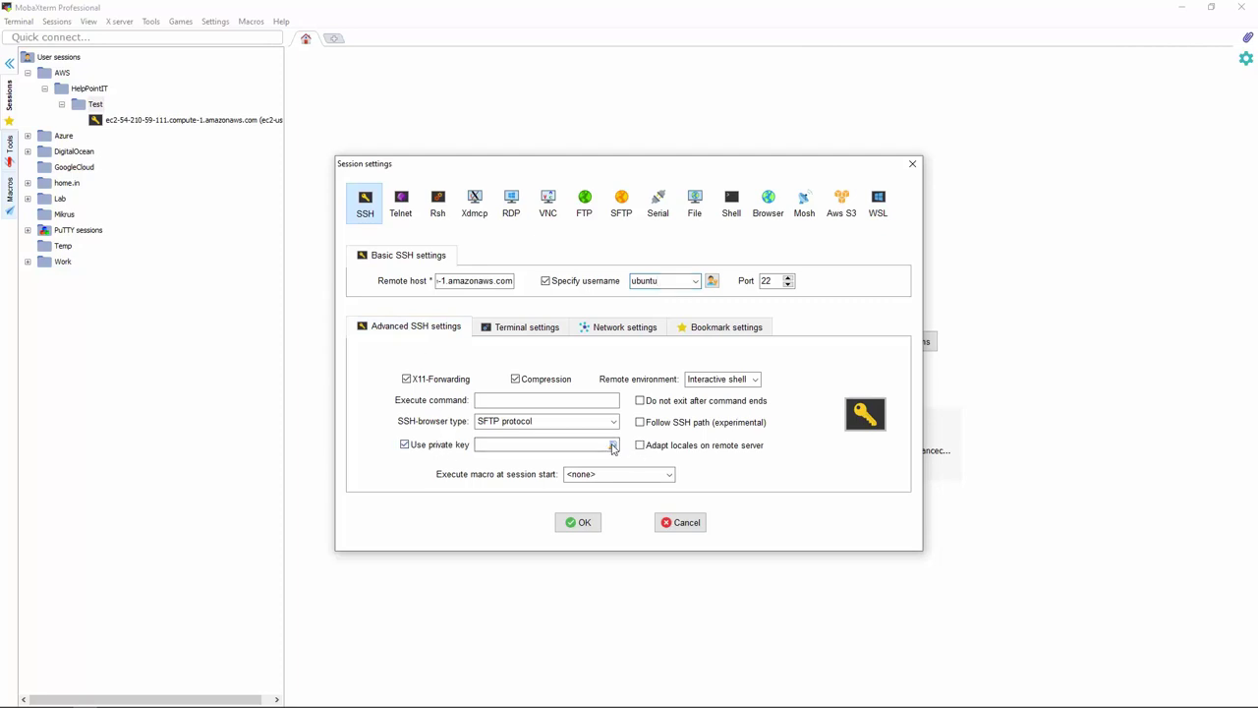
click(612, 445)
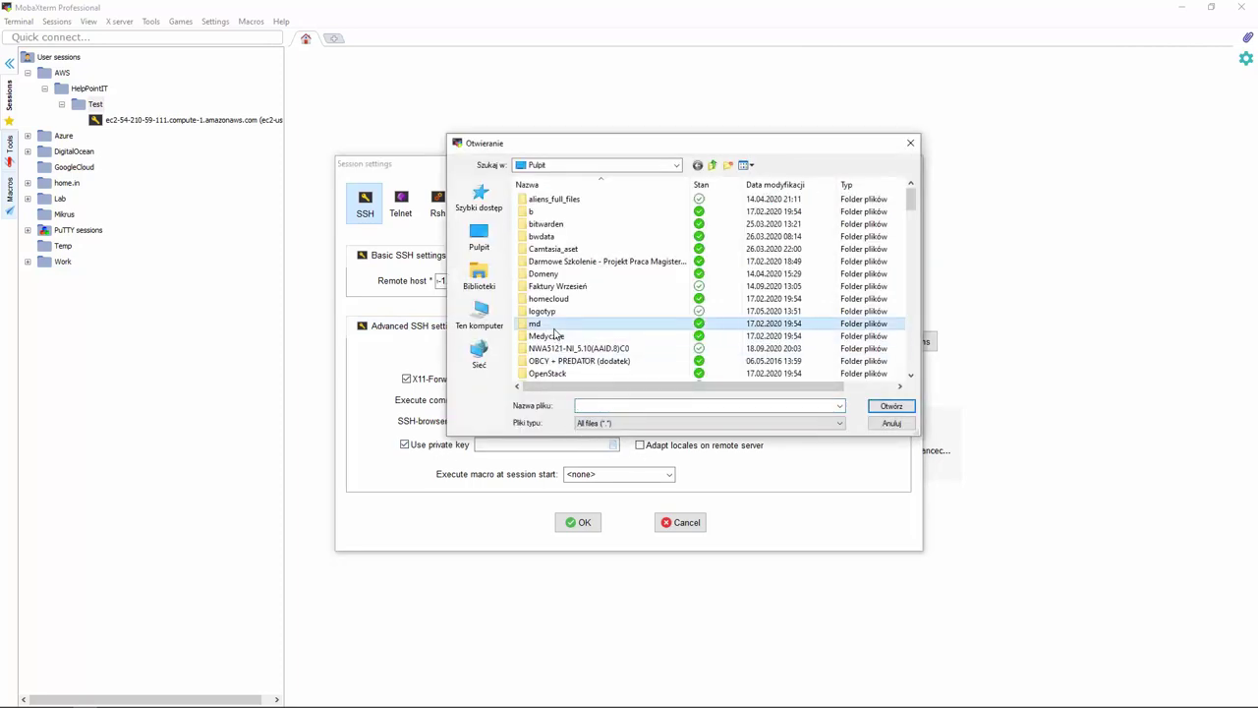
text(cw-mysql)
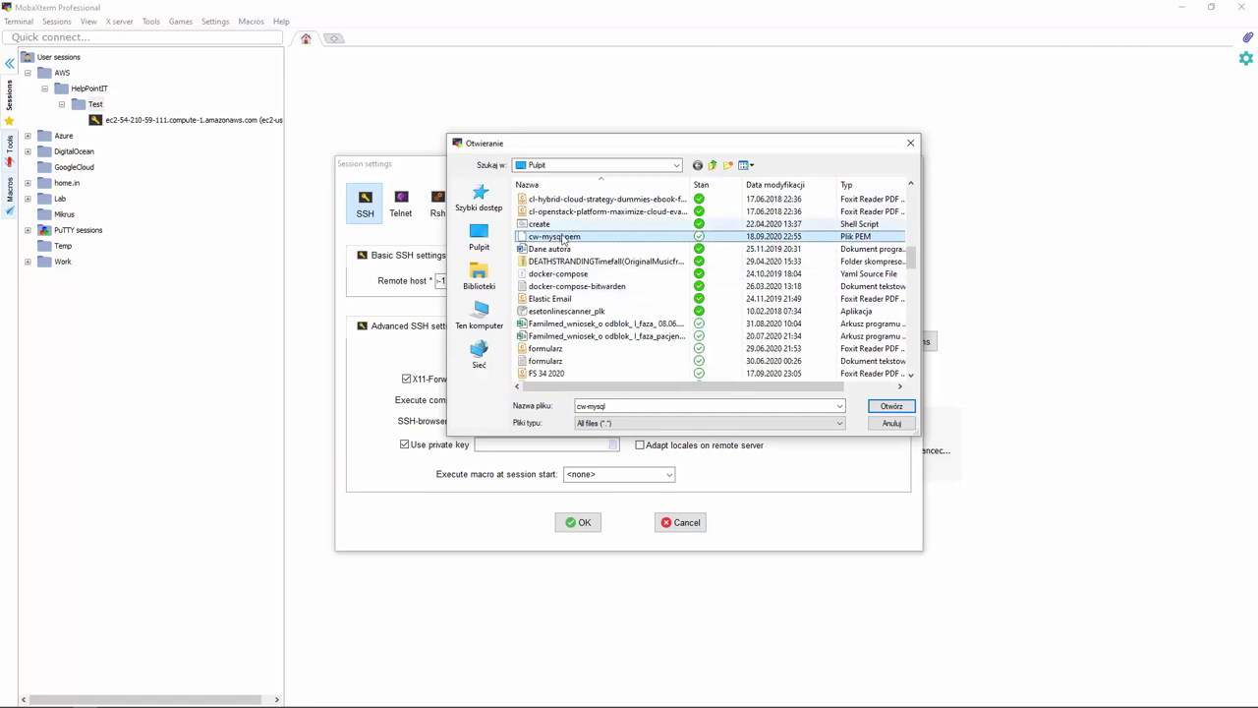
click(896, 409)
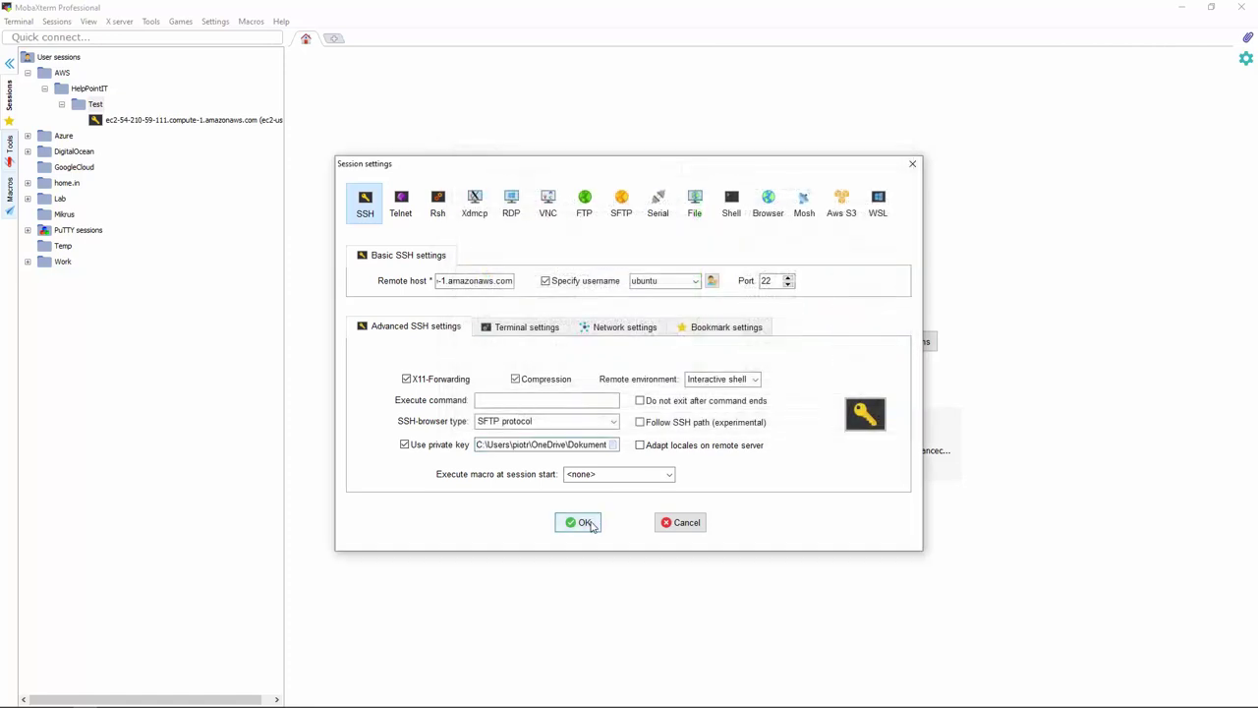
click(590, 524)
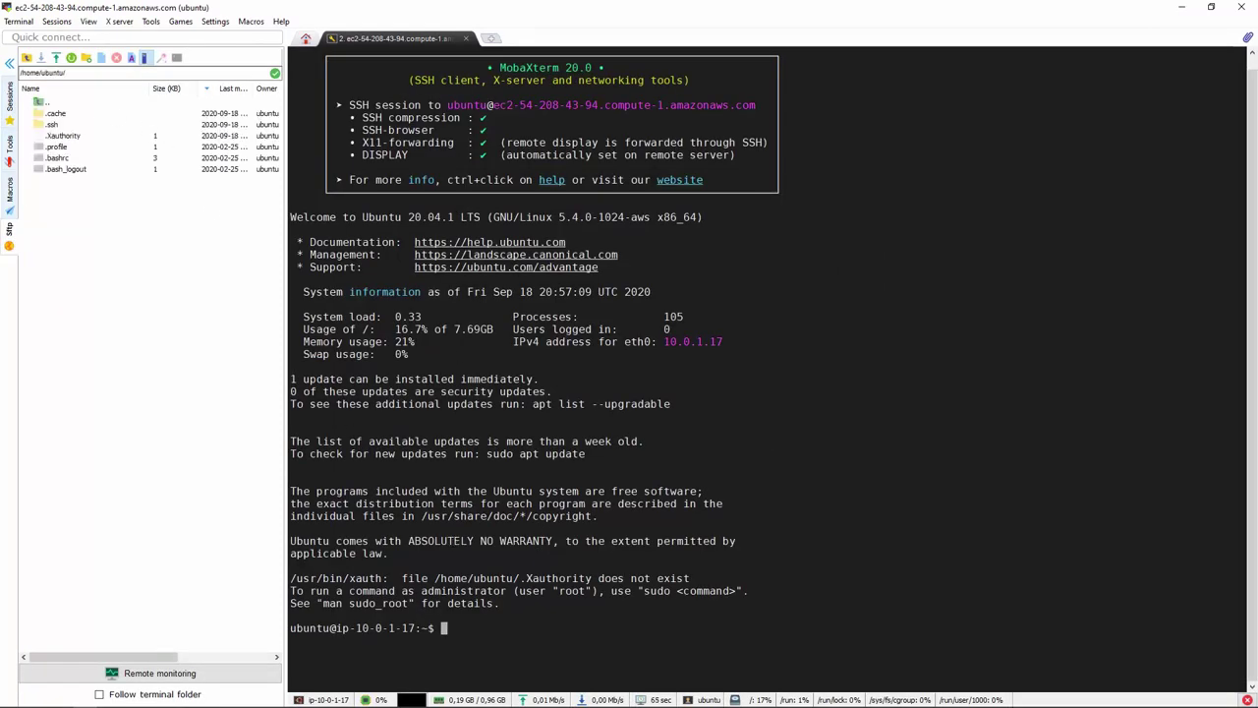
key(alt+Tab)
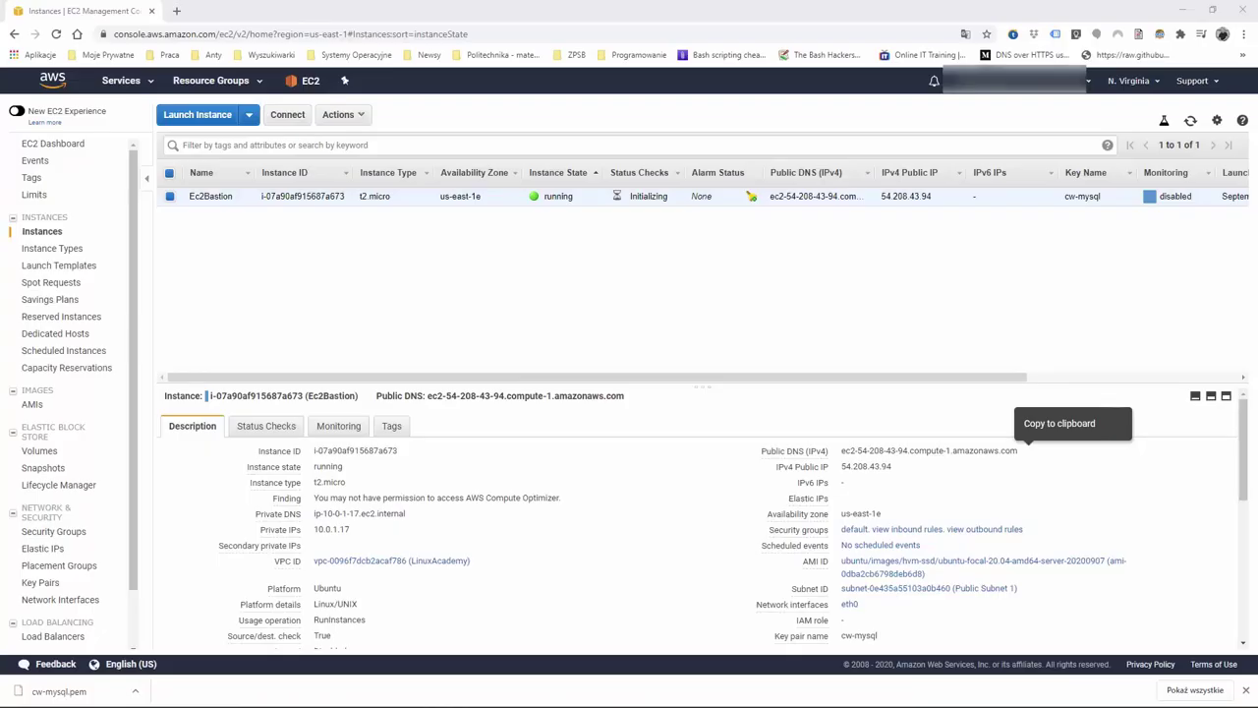
Go from the console home to RDS and view its still-empty Subnet groups list
click(53, 83)
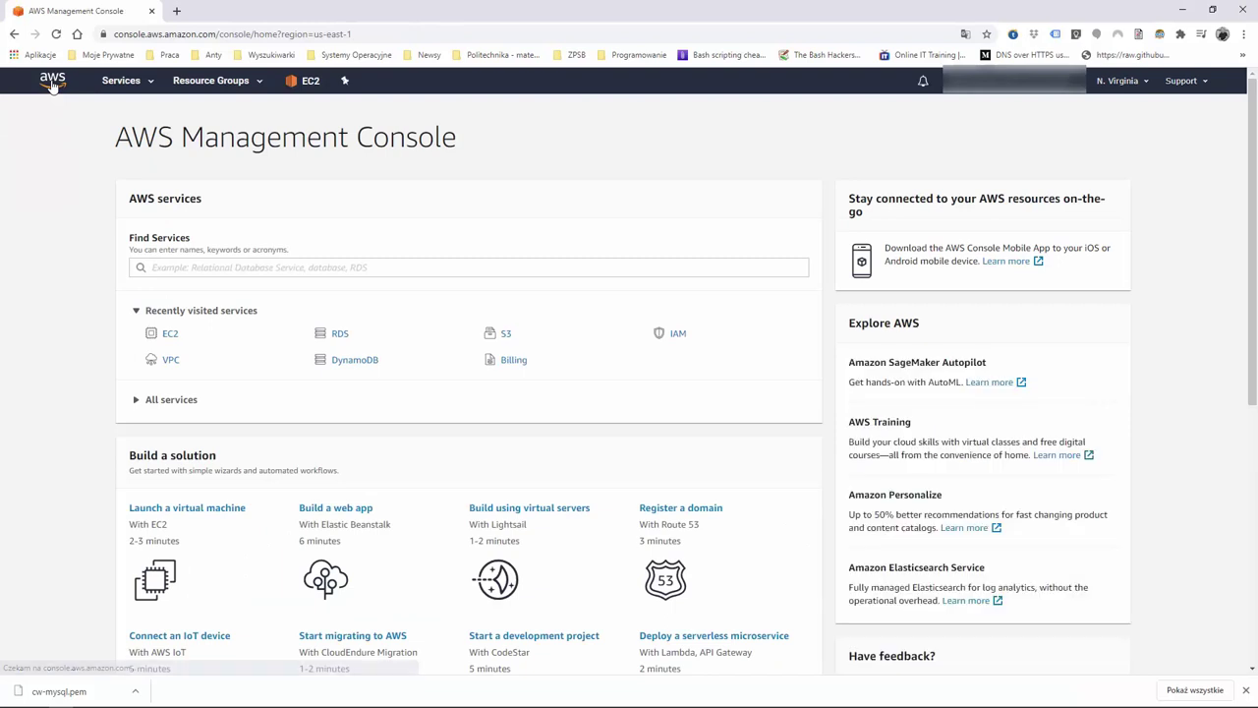
click(340, 334)
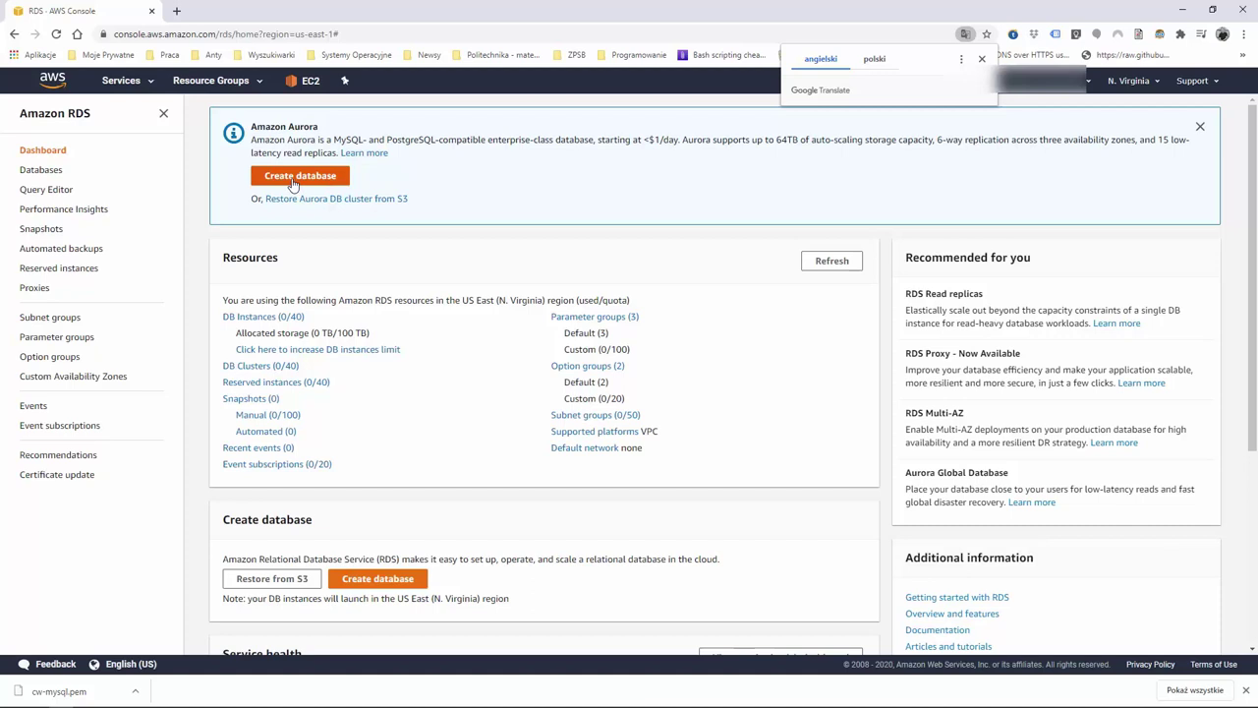
click(47, 319)
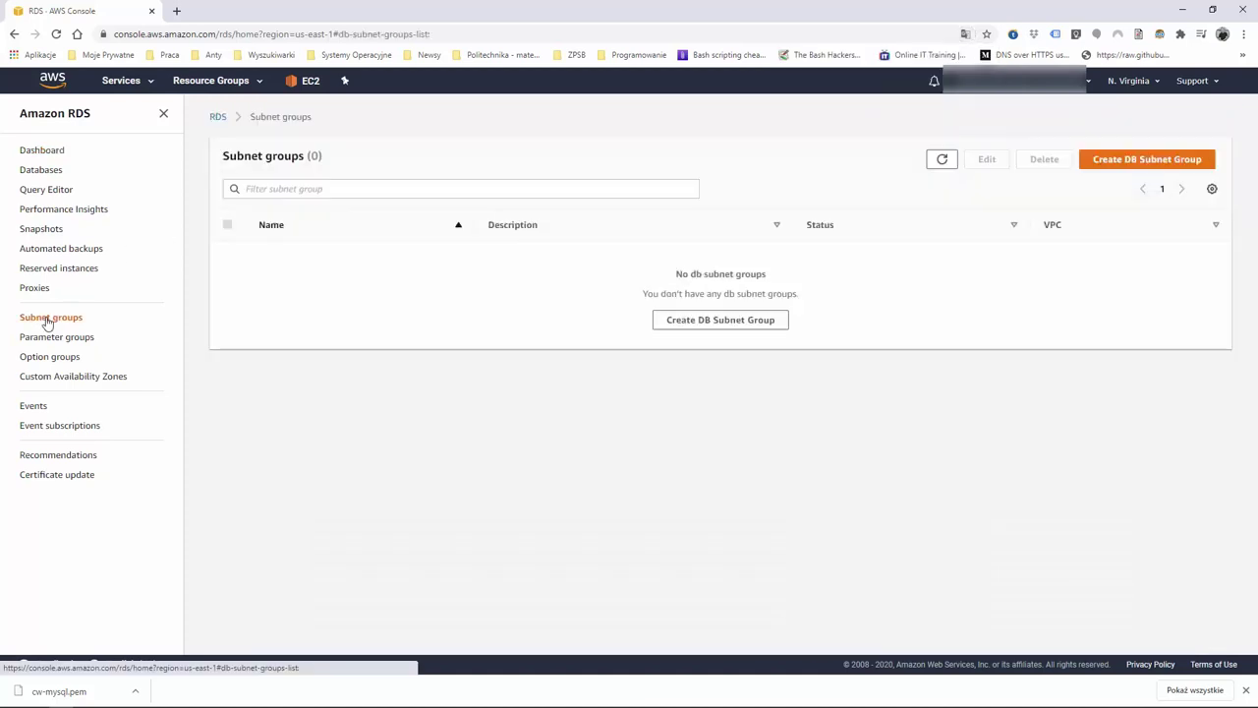
Start a DB subnet group, reusing its name as the description, in the LinuxAcademy VPC
click(742, 323)
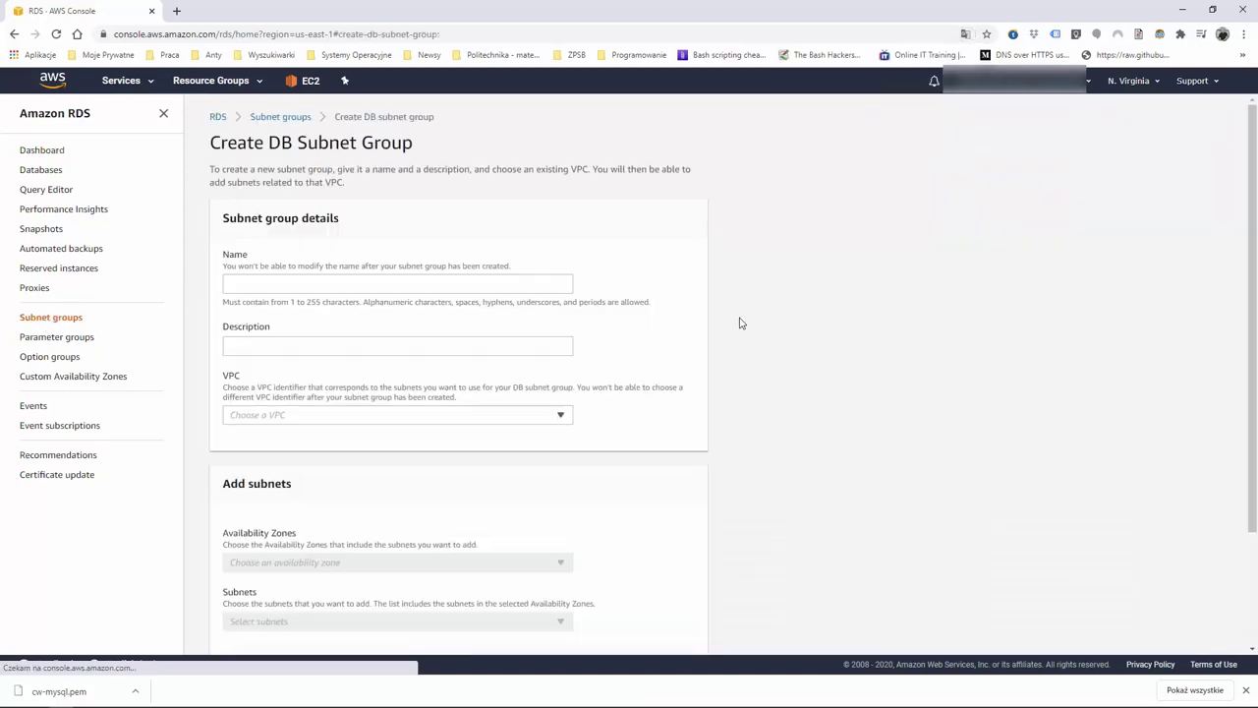
click(341, 285)
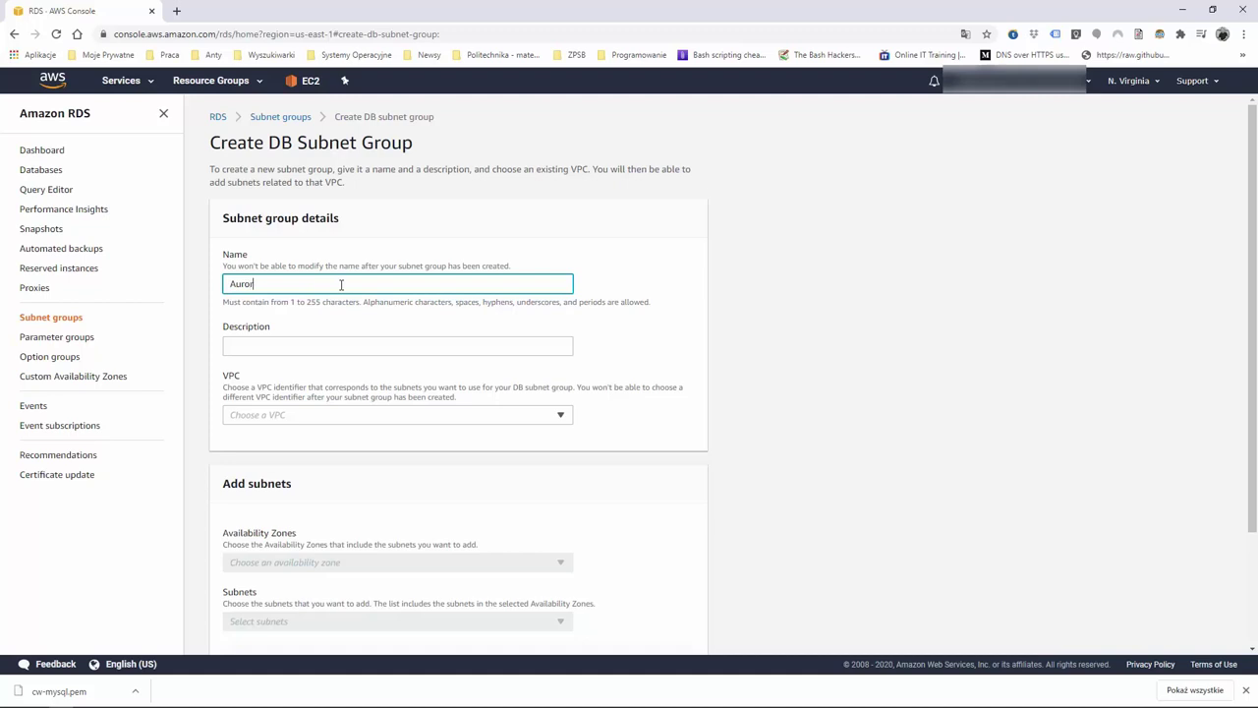
text(t Group)
key(ctrl+a)
key(ctrl+c)
click(329, 350)
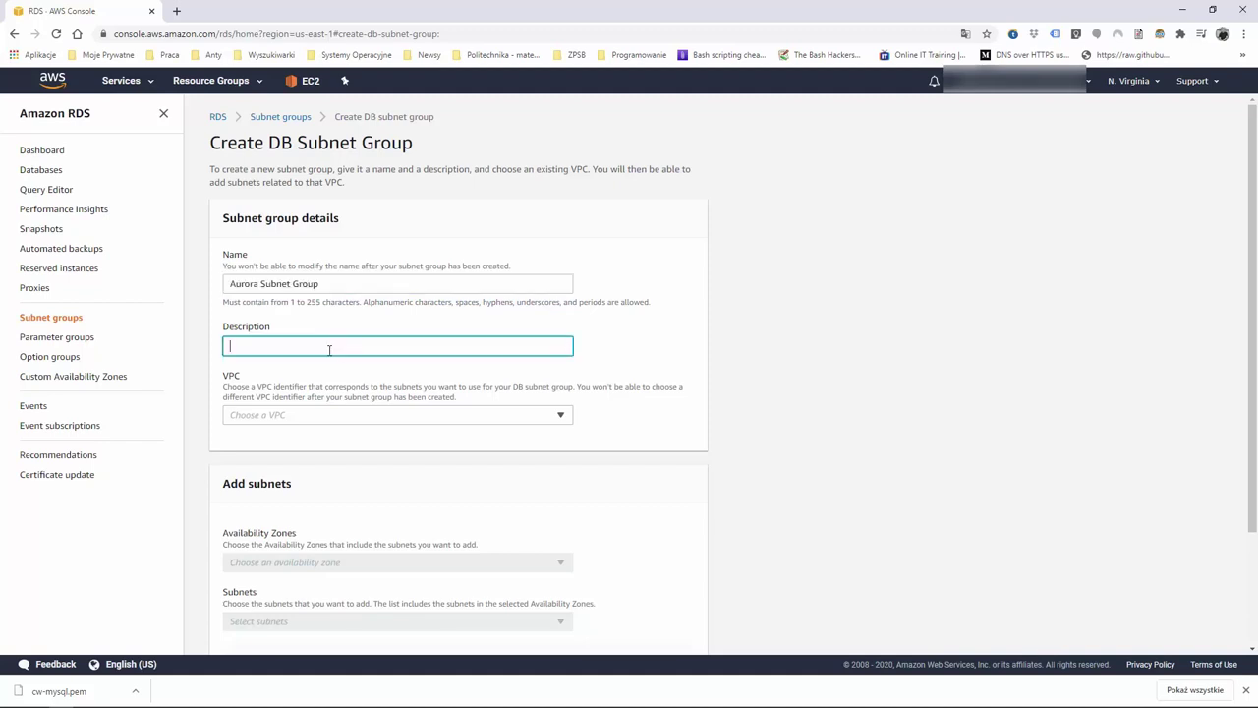
key(ctrl+v)
click(562, 414)
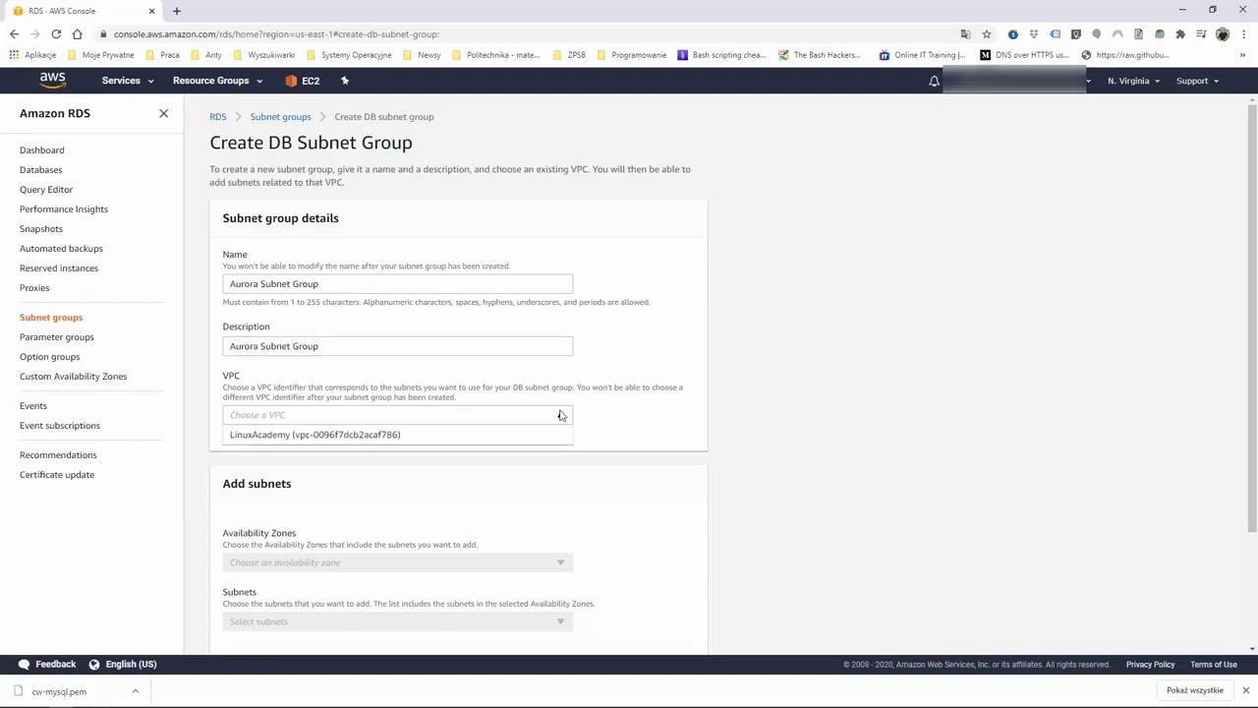
click(395, 439)
scroll(426, 422, down, 1)
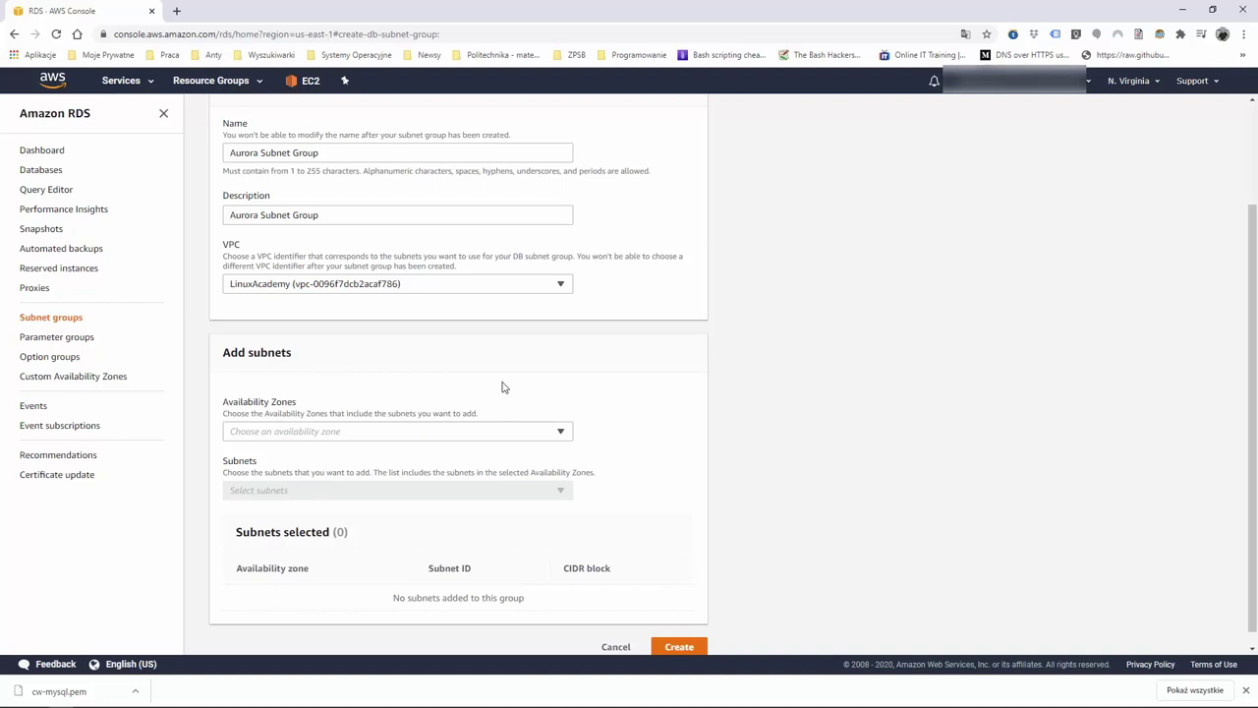
Add availability zones us-east-1a through us-east-1f to the subnet group
click(563, 434)
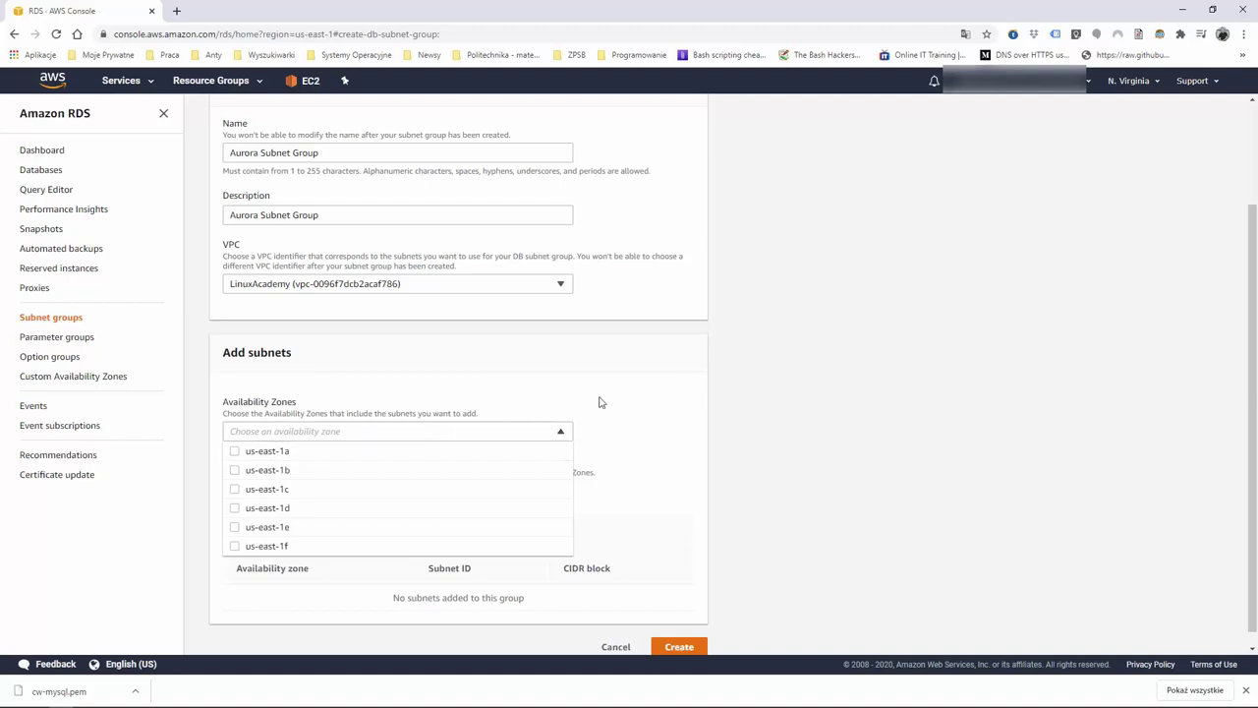
click(435, 412)
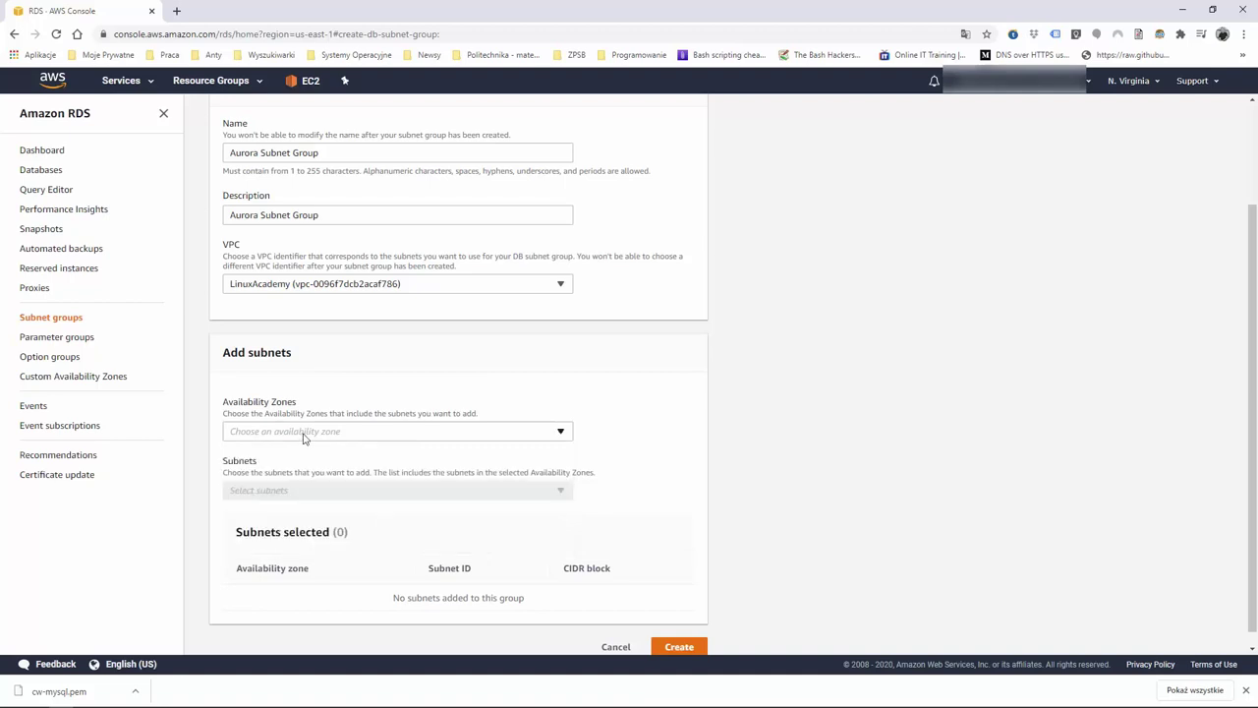
click(339, 433)
click(235, 453)
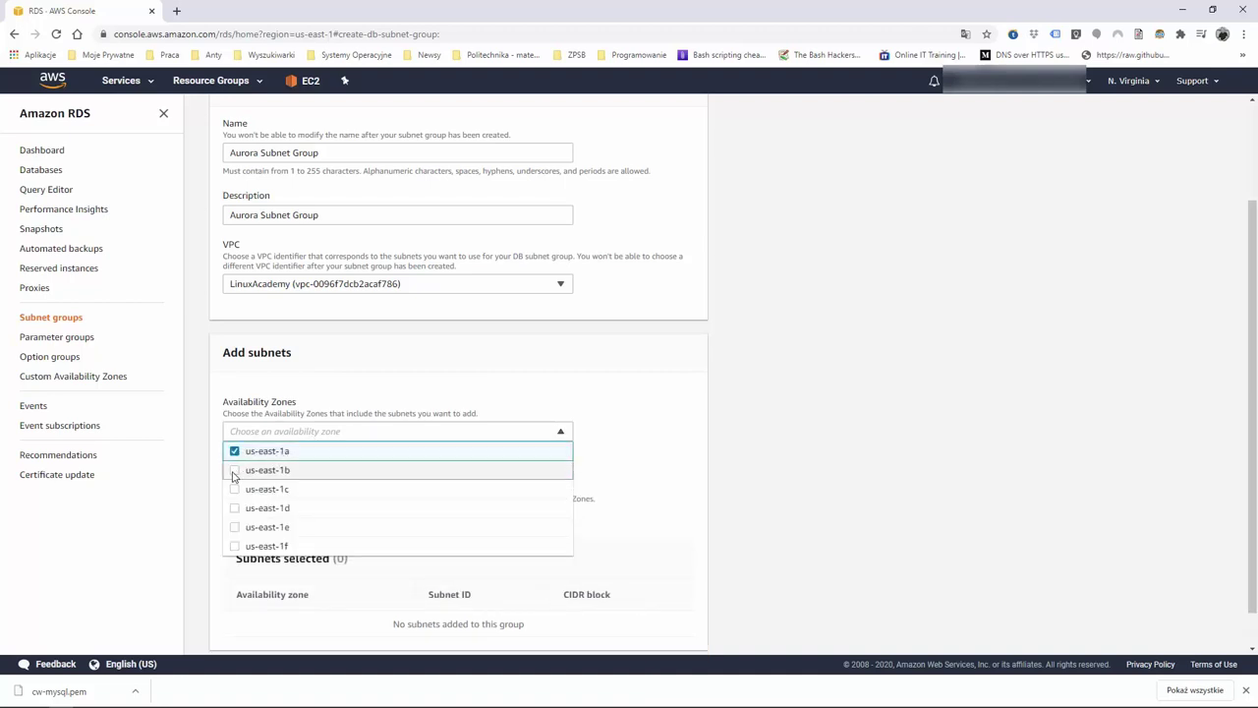
click(234, 471)
click(234, 490)
click(237, 510)
click(236, 528)
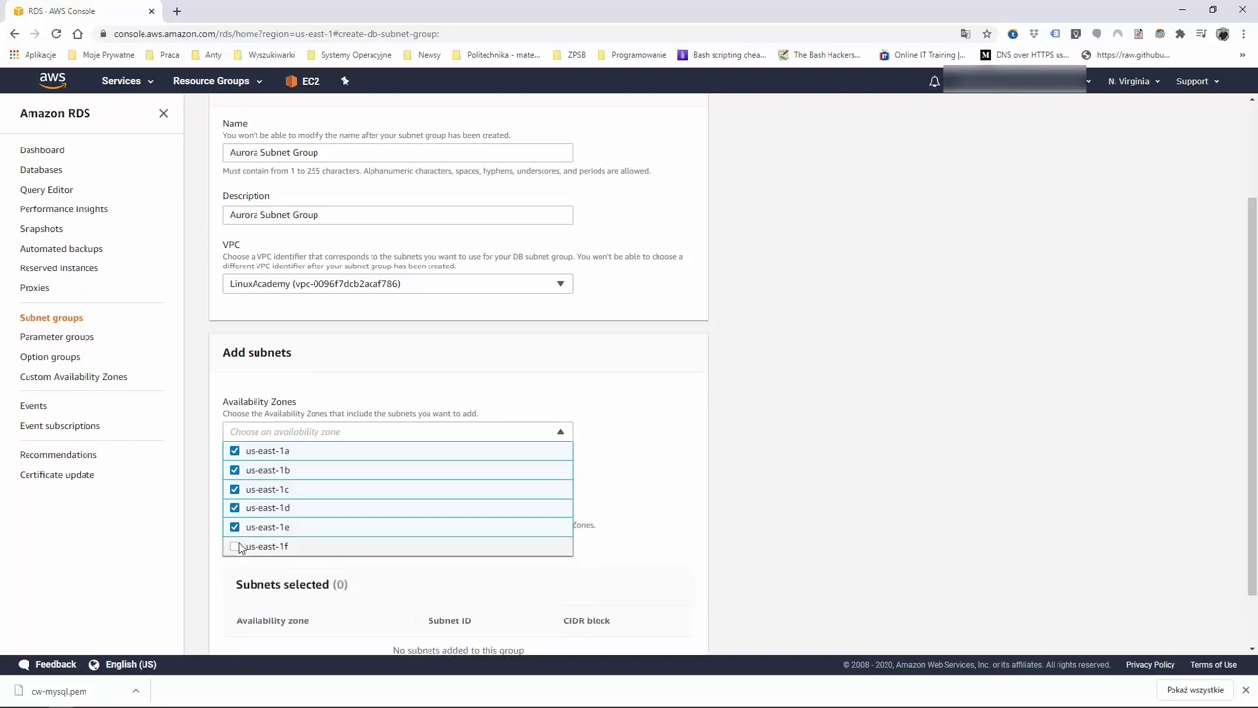
click(237, 547)
click(647, 473)
scroll(649, 468, down, 1)
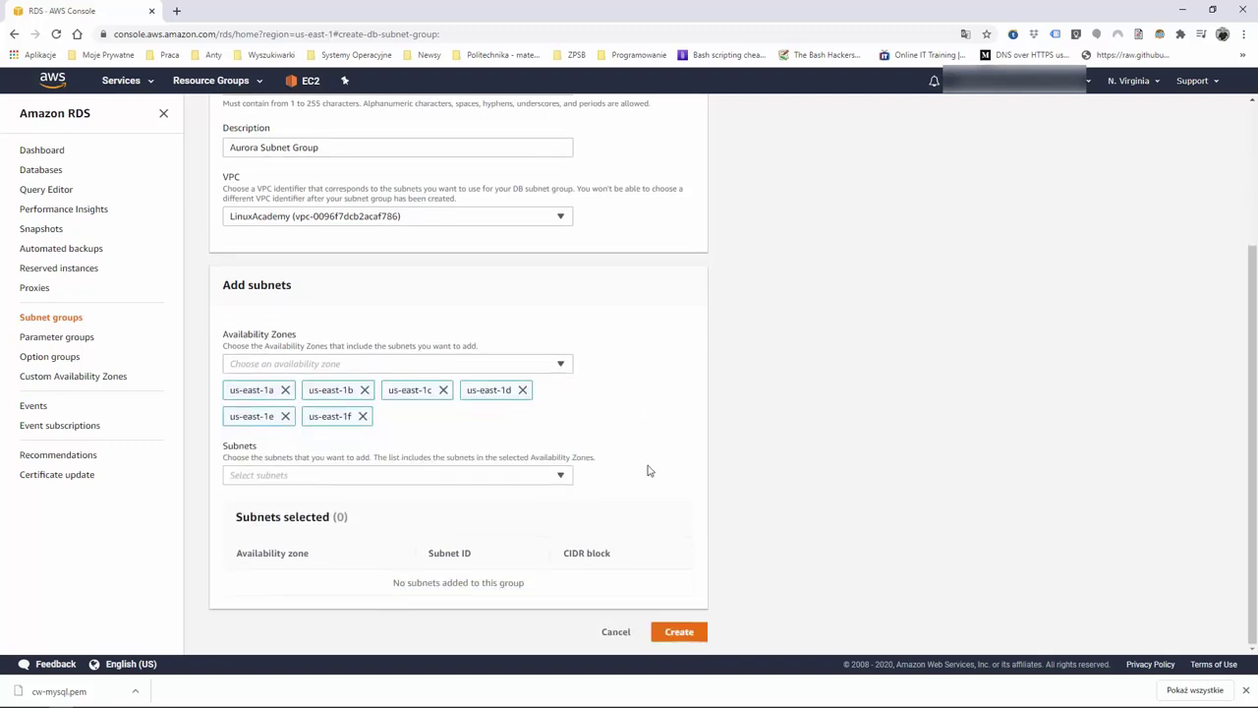
Add the us-east-1d, us-east-1e and us-east-1b subnets to the group
click(436, 480)
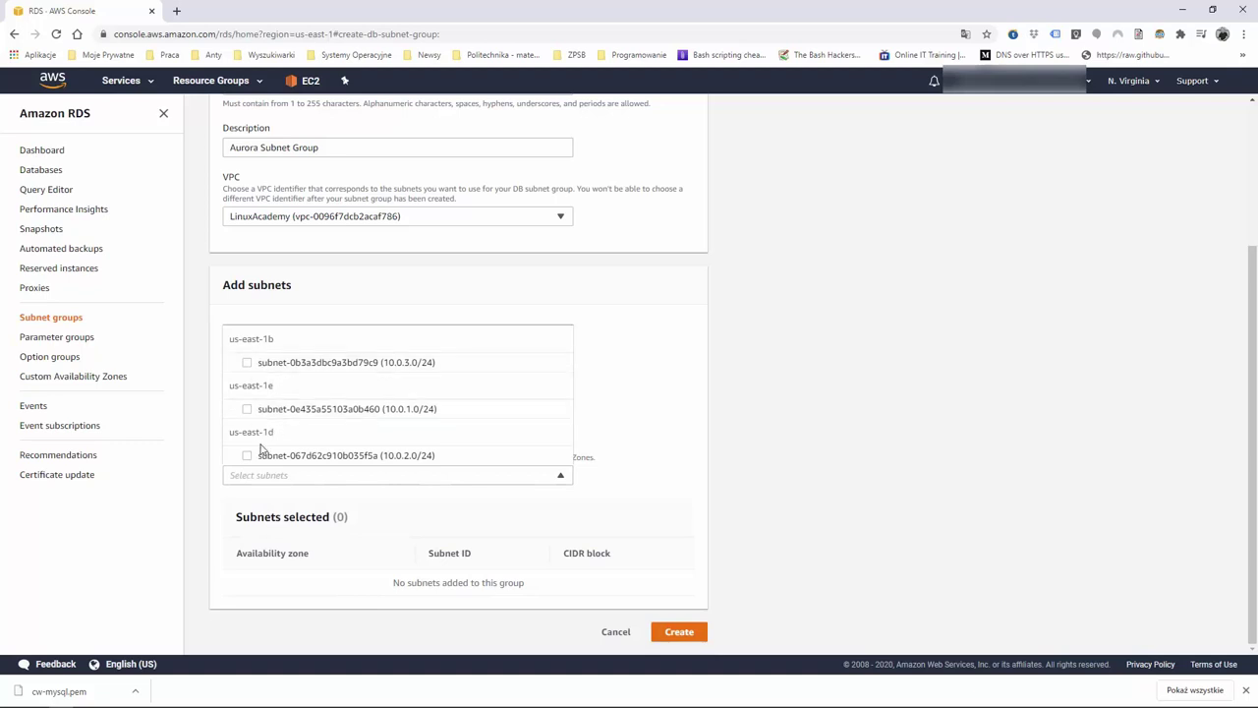
click(246, 455)
click(246, 409)
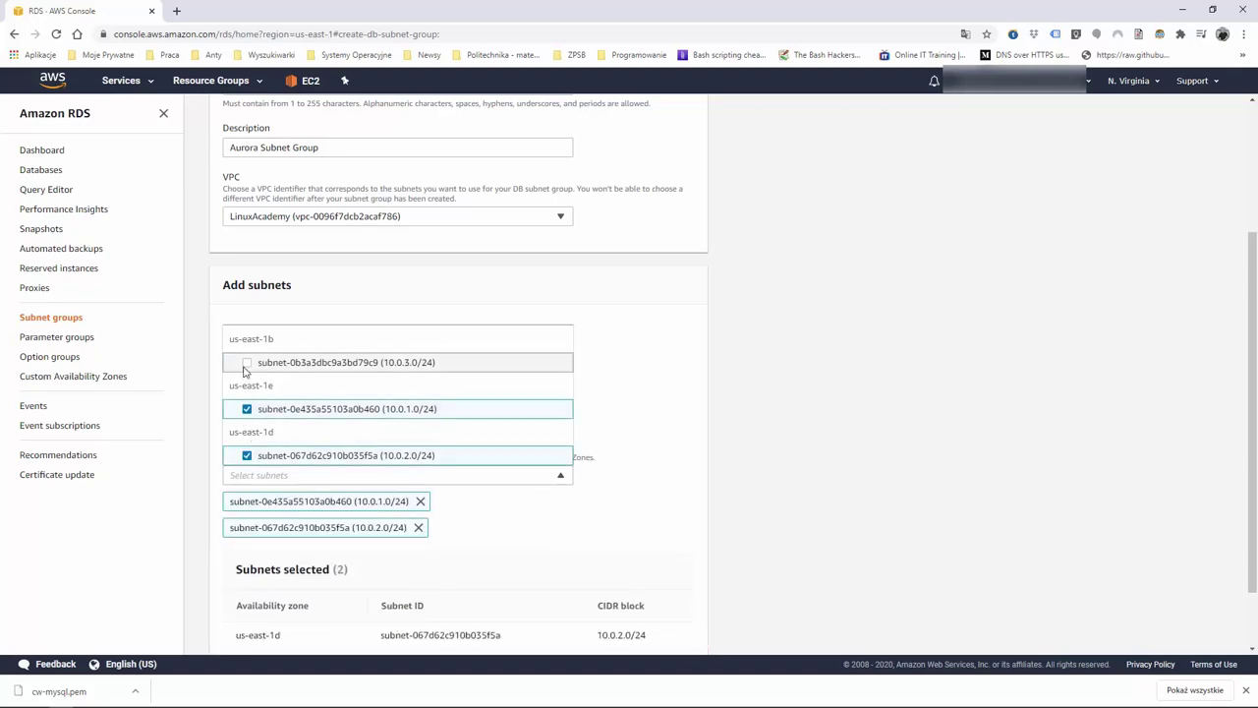
click(245, 363)
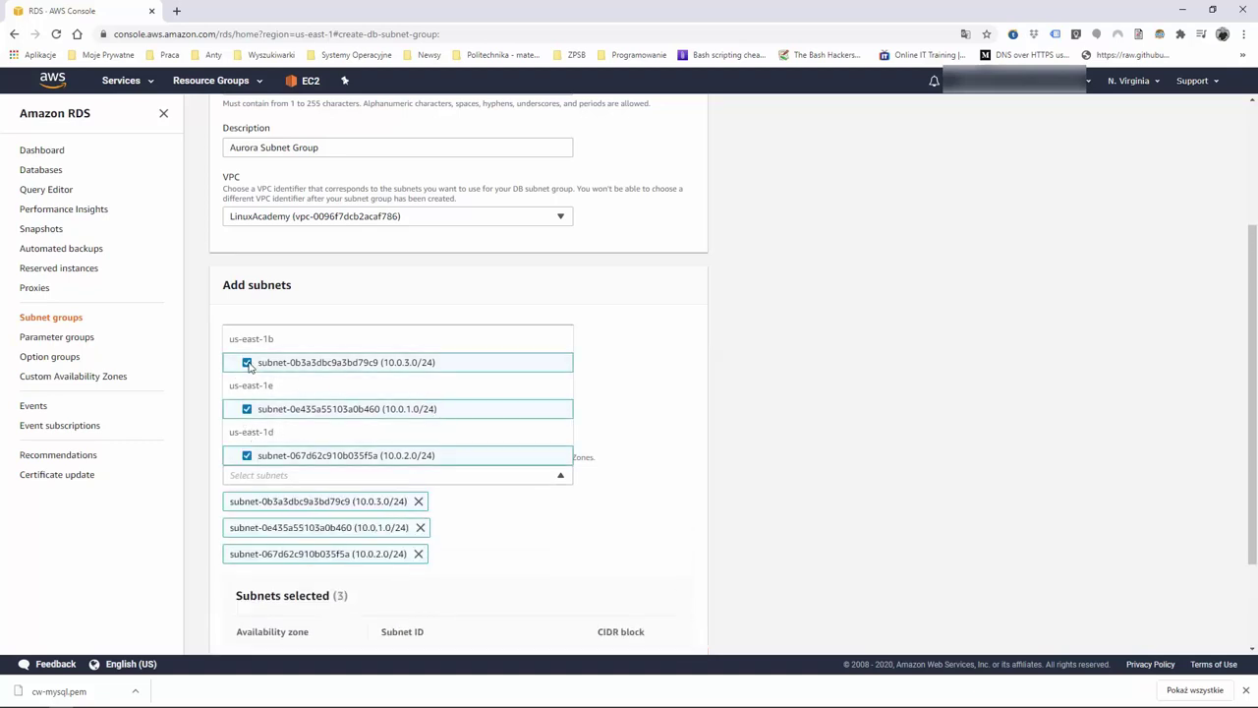
click(619, 398)
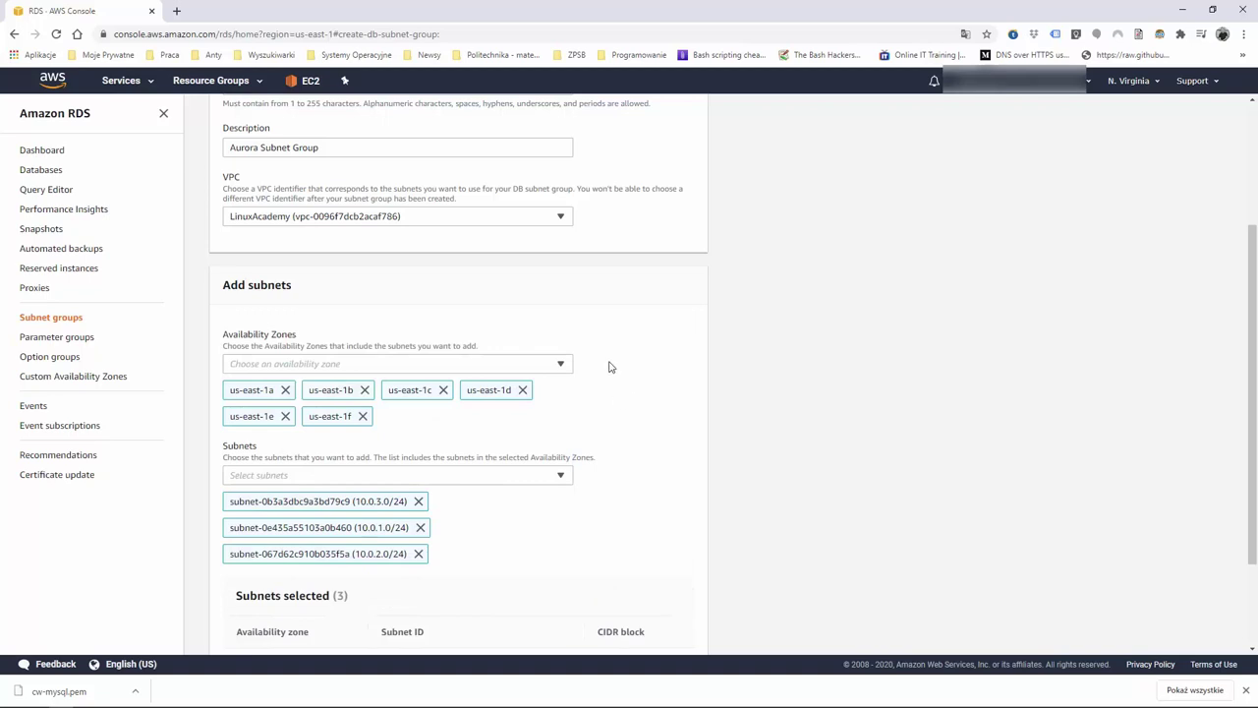
scroll(609, 366, down, 2)
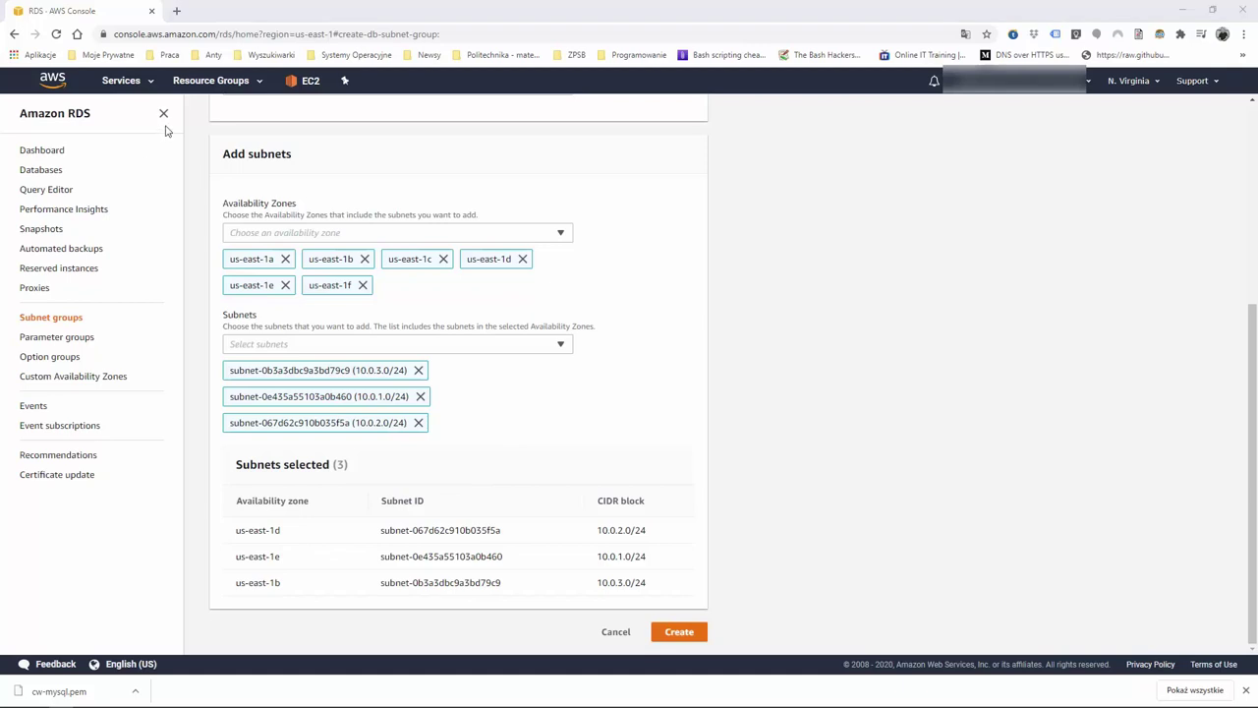
click(177, 11)
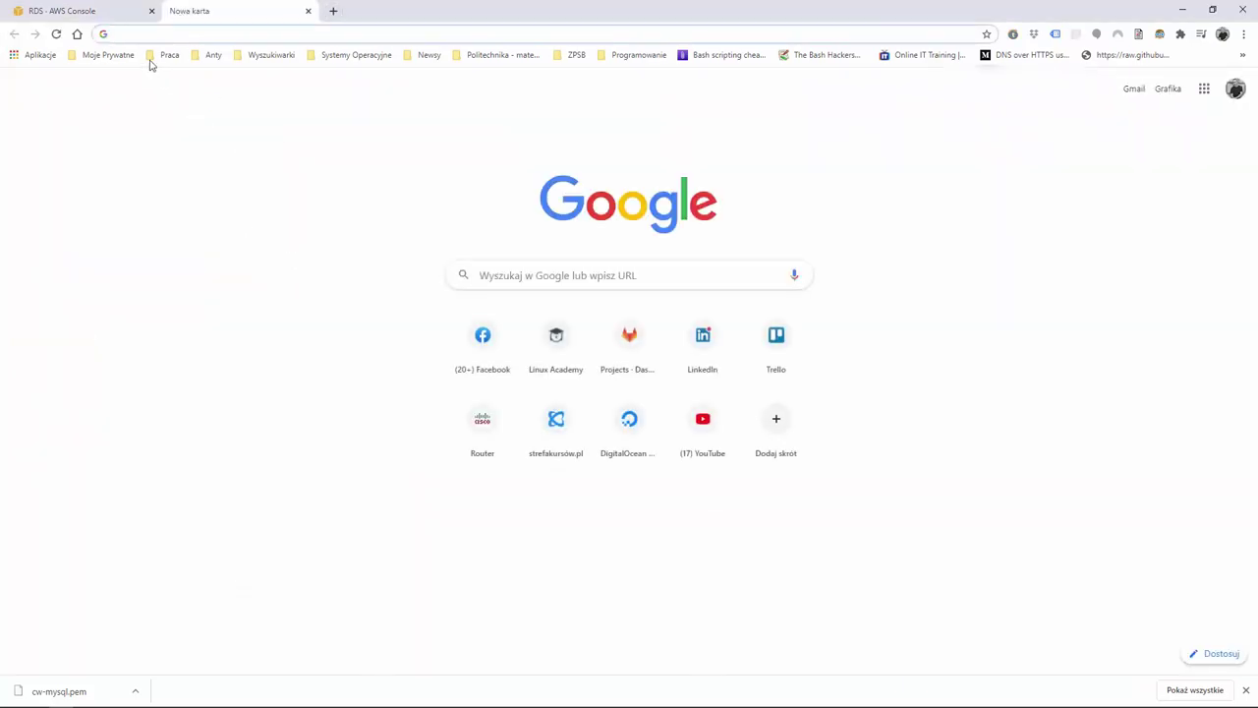
In a second tab, open the VPC Subnets list and check Public Subnet 1's details
click(308, 11)
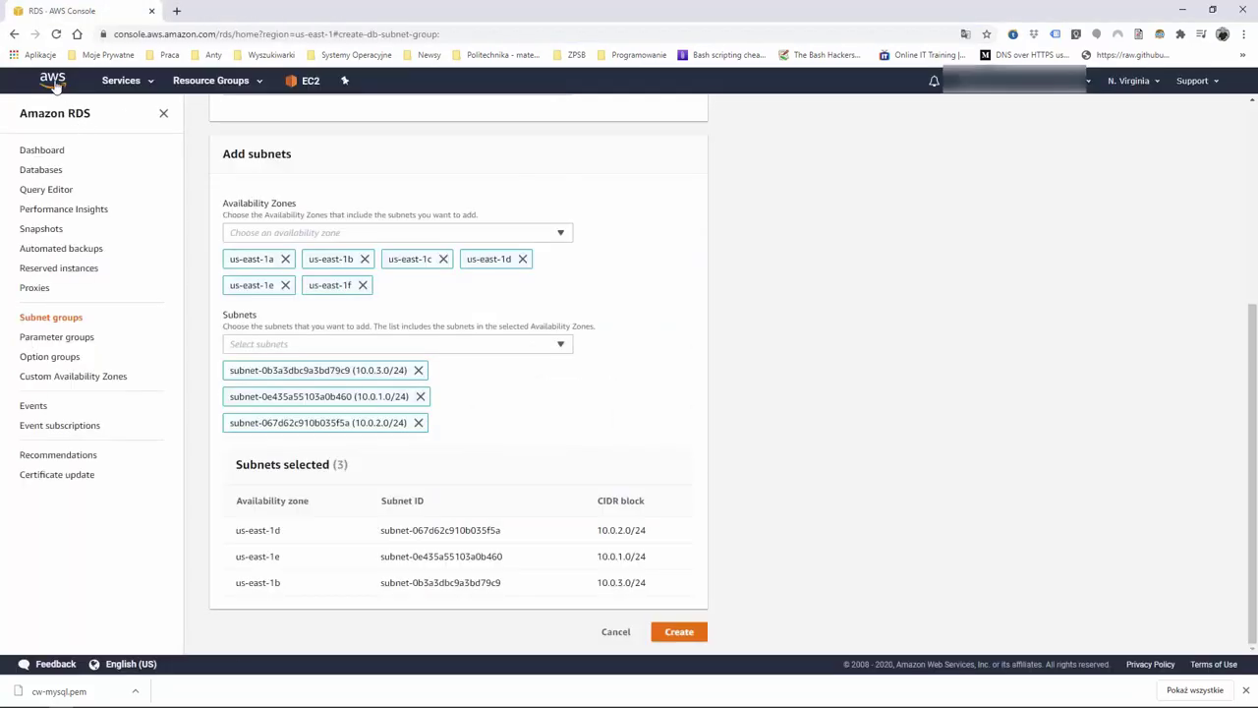
click(54, 80)
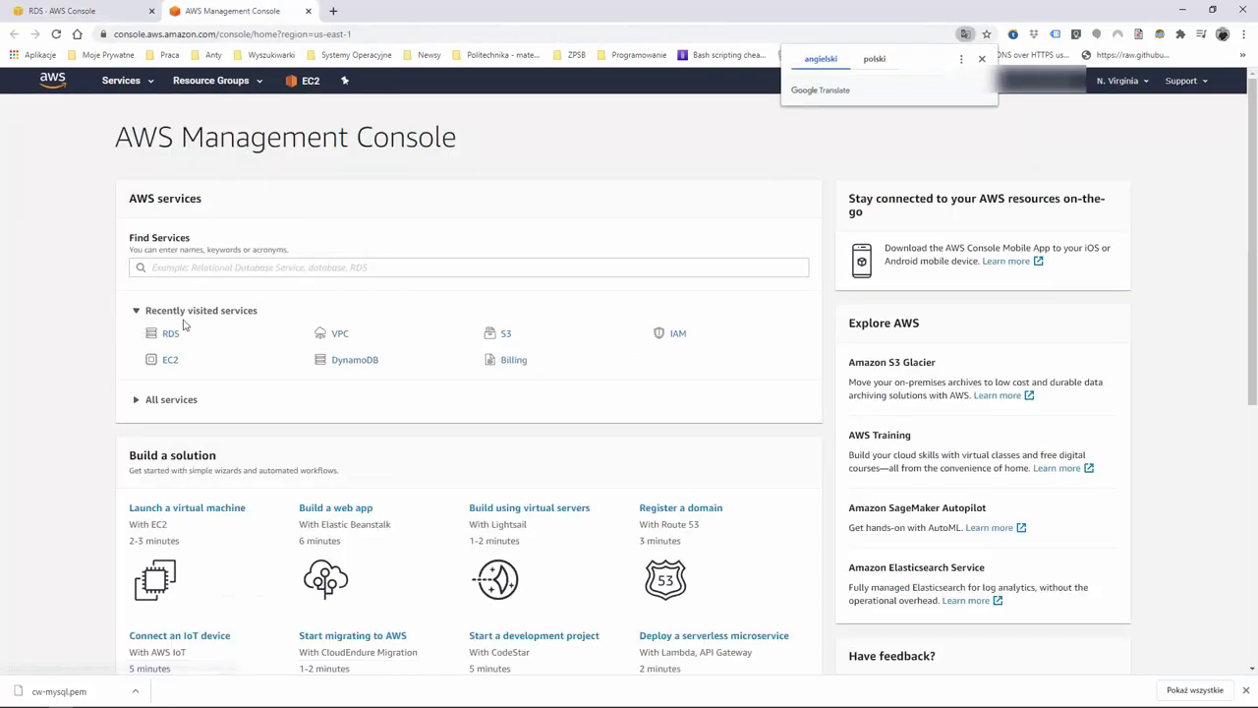
click(342, 335)
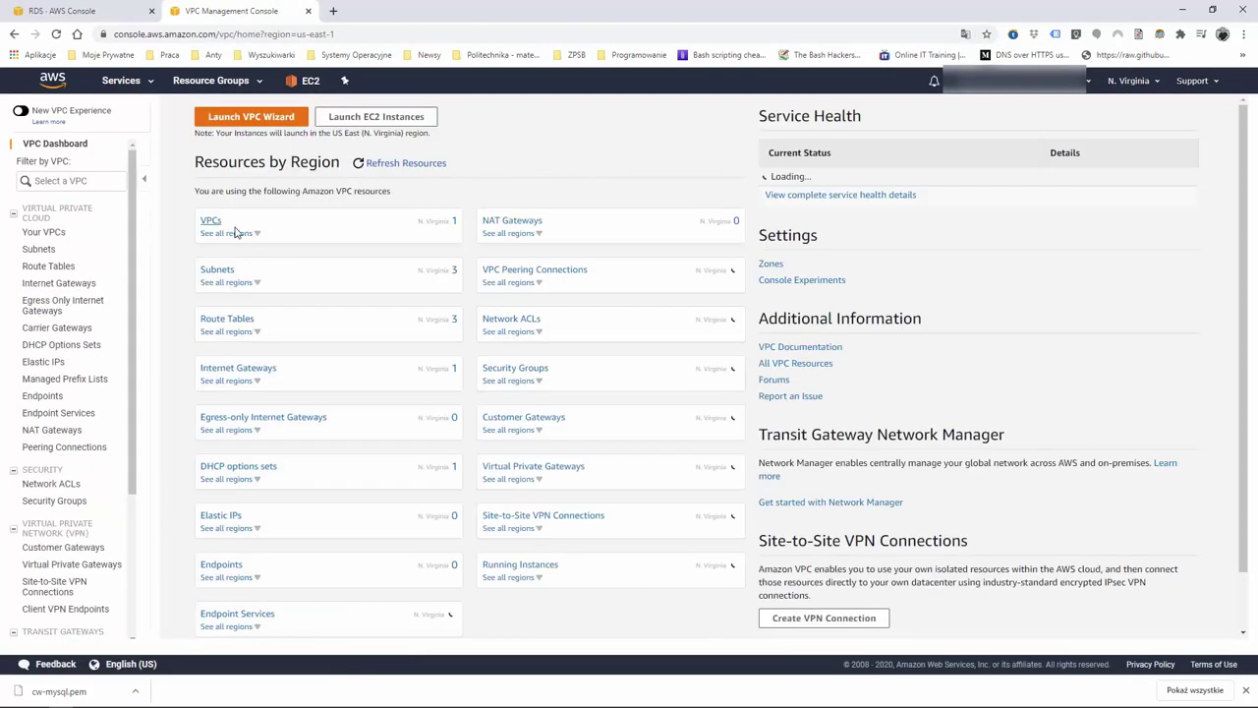
click(218, 275)
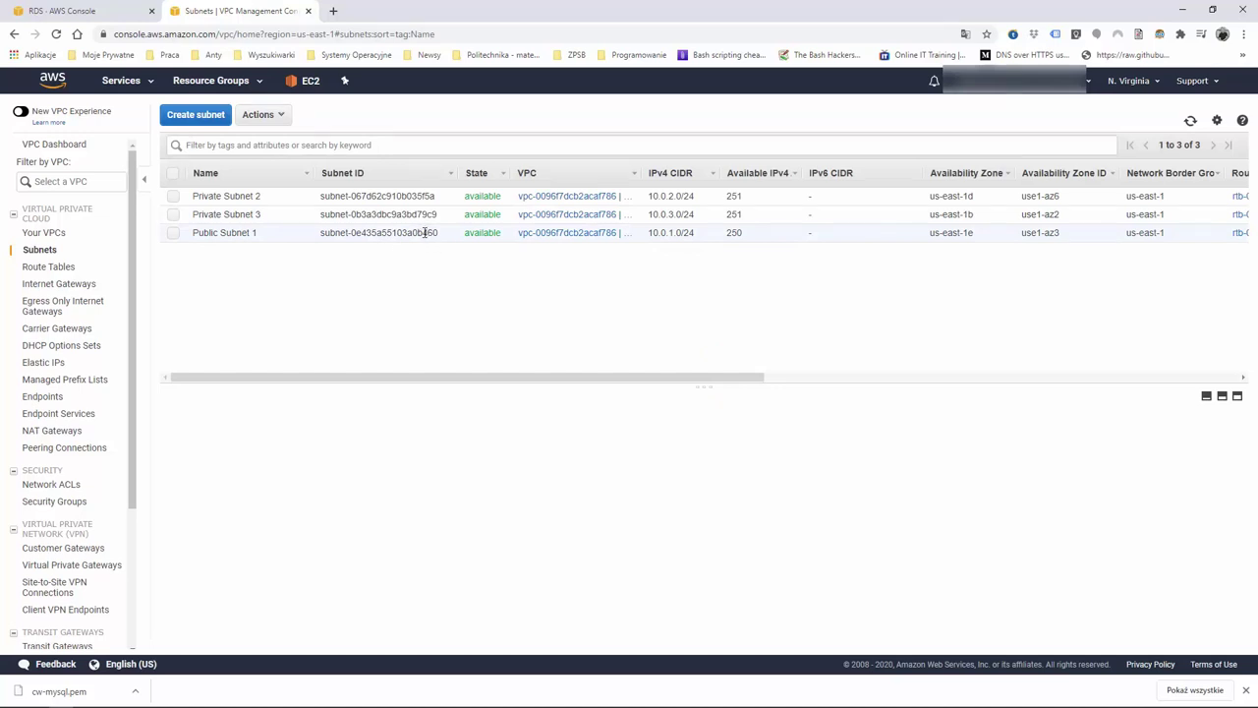
click(438, 233)
click(111, 14)
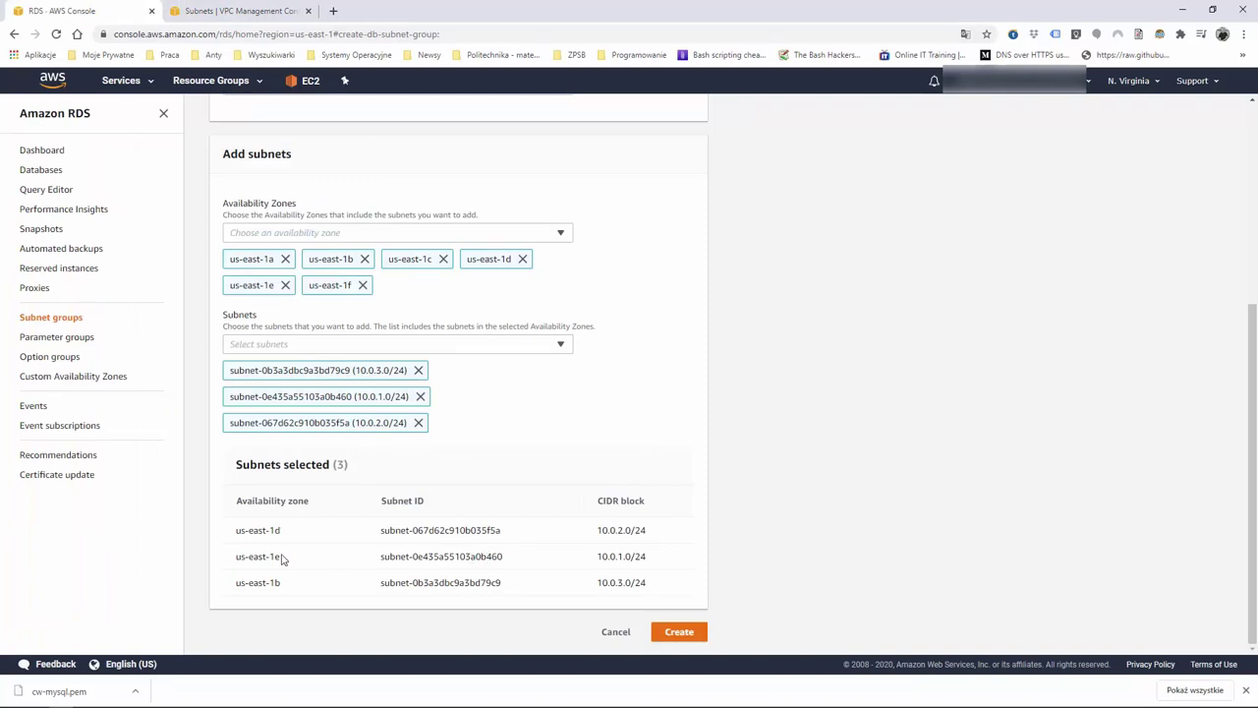
Remove the public us-east-1e subnet and create the group with the two private subnets
click(285, 285)
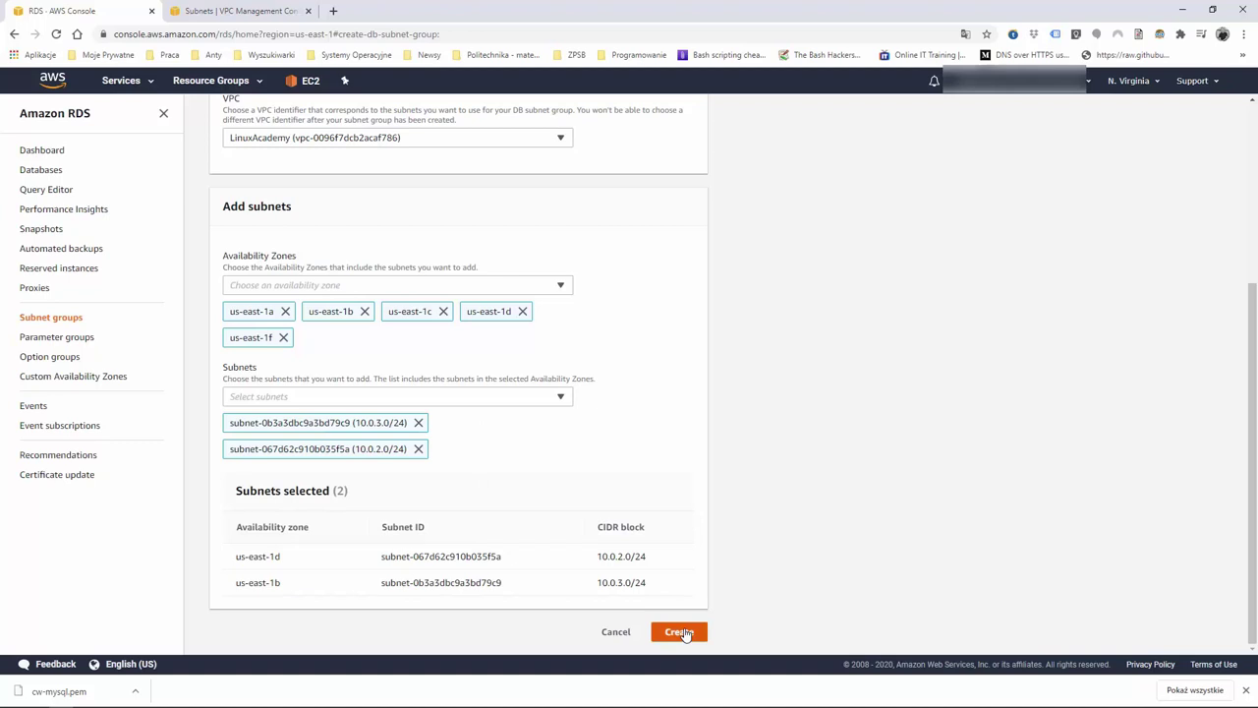
click(685, 634)
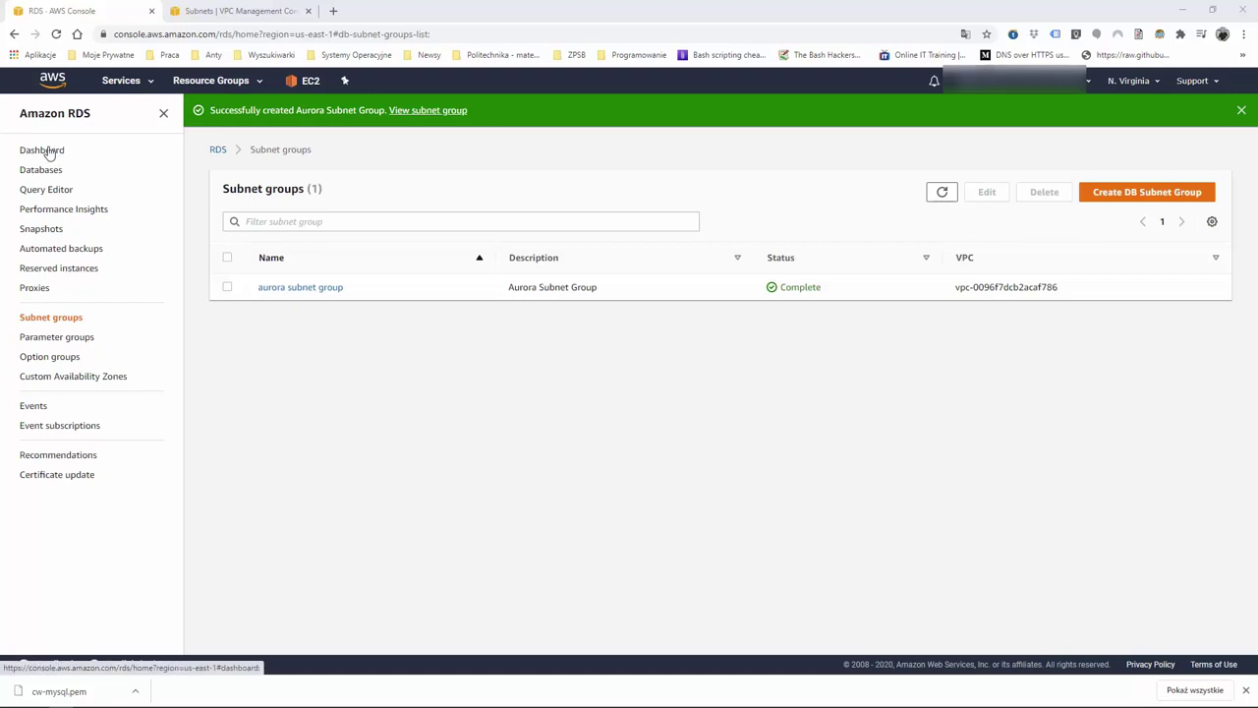
click(44, 151)
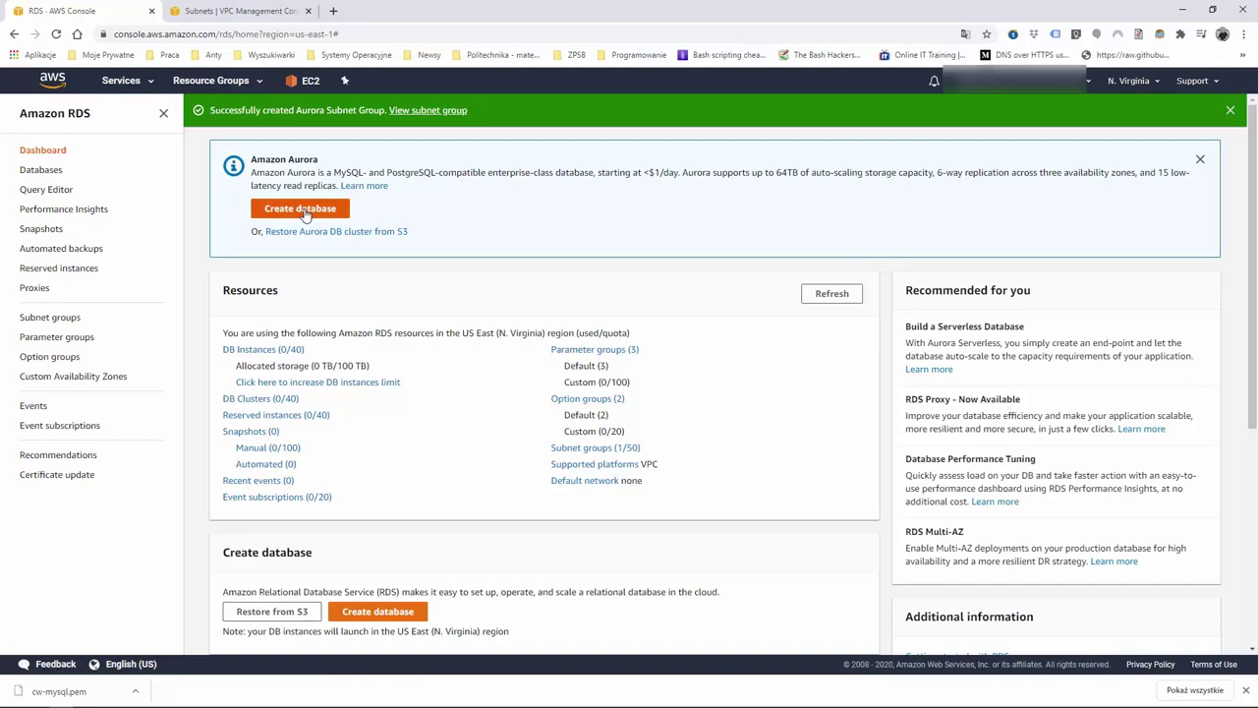
Begin a new database with Amazon Aurora, MySQL 5.6-compatible, and the free-tier restriction off
click(301, 209)
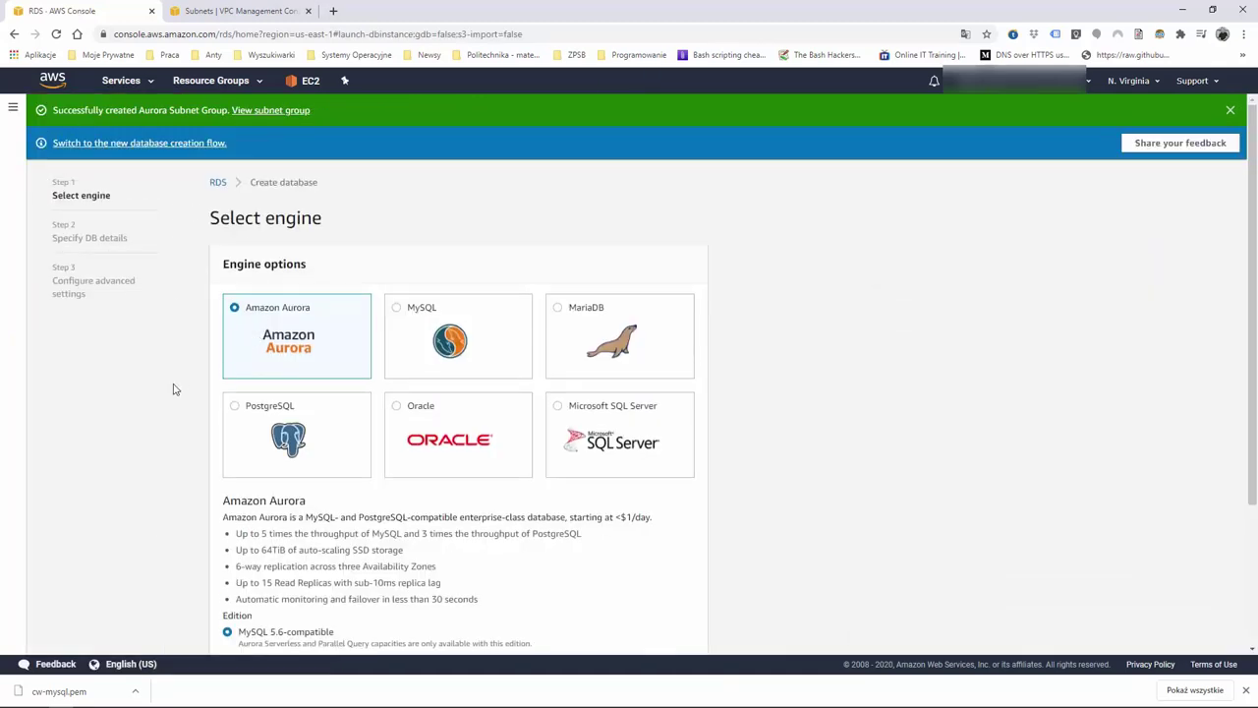
scroll(175, 389, down, 2)
click(215, 626)
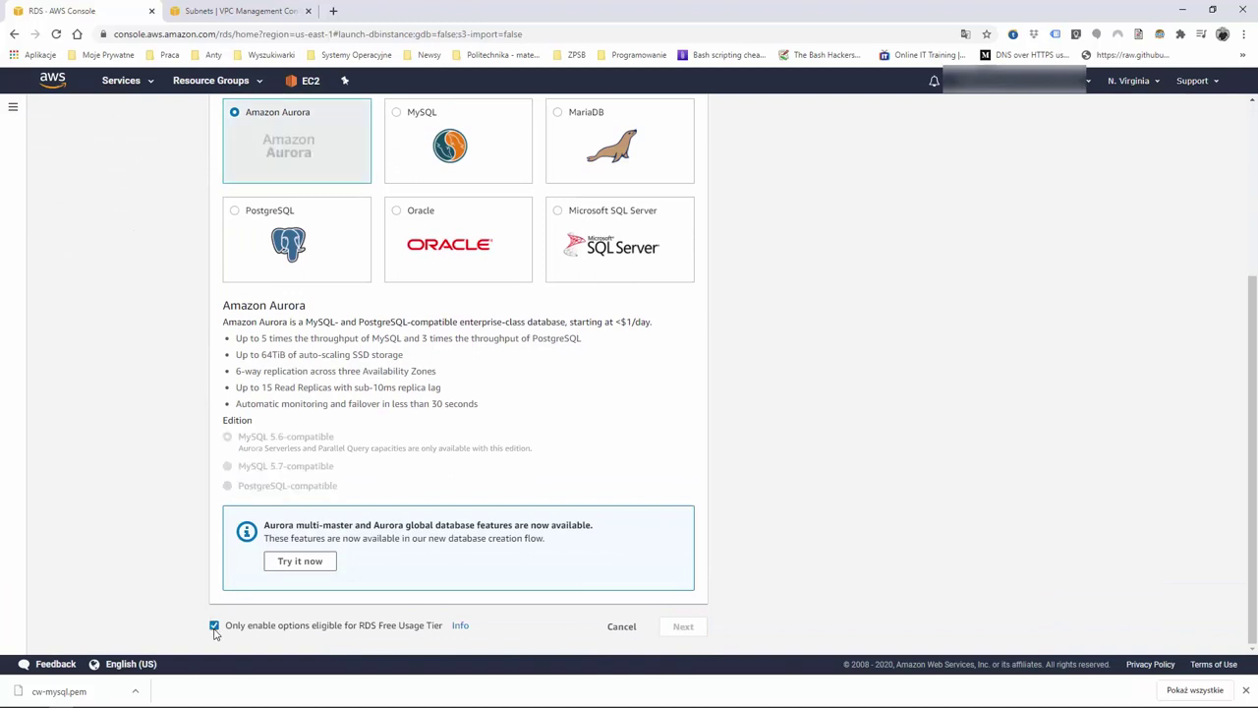
scroll(355, 403, up, 2)
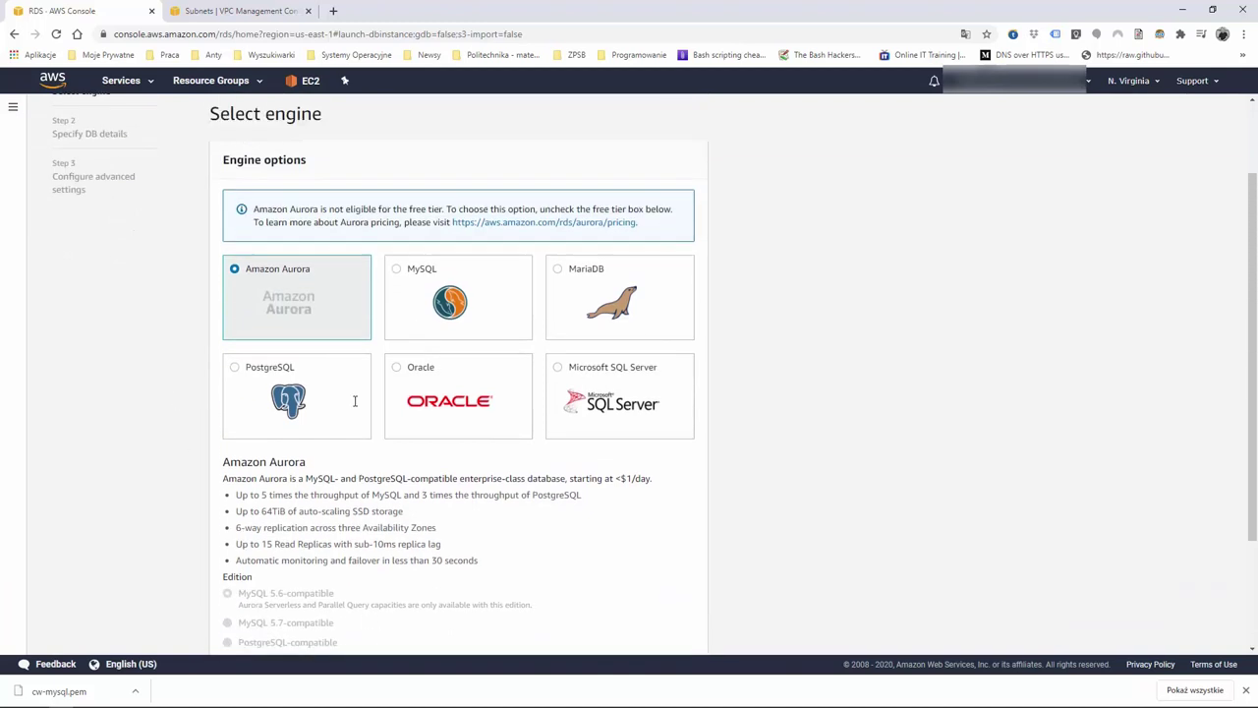
click(397, 309)
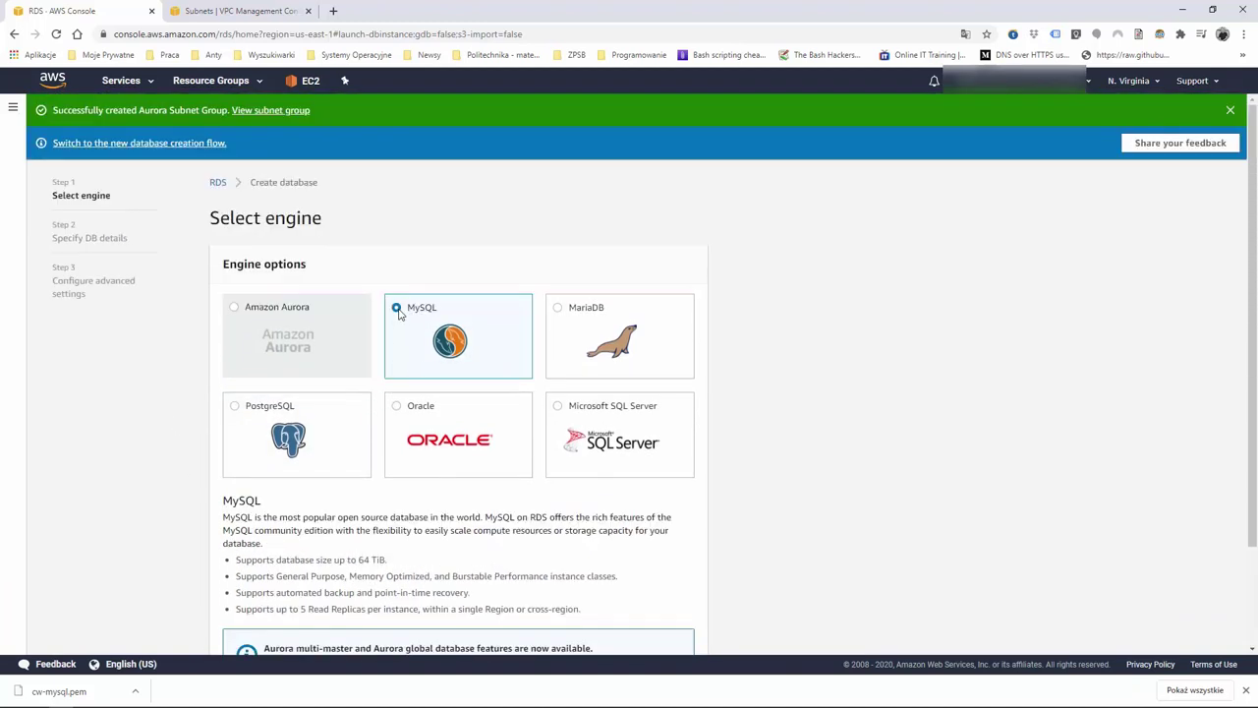
scroll(399, 312, down, 2)
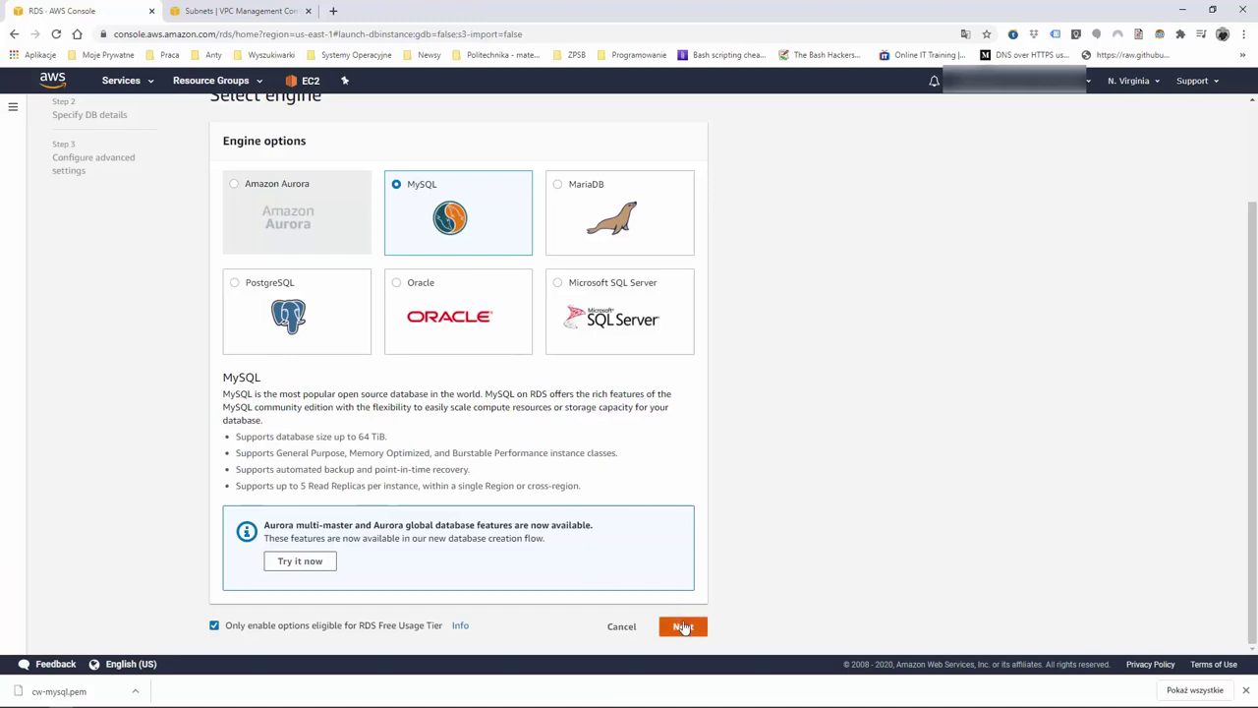
click(216, 626)
click(235, 187)
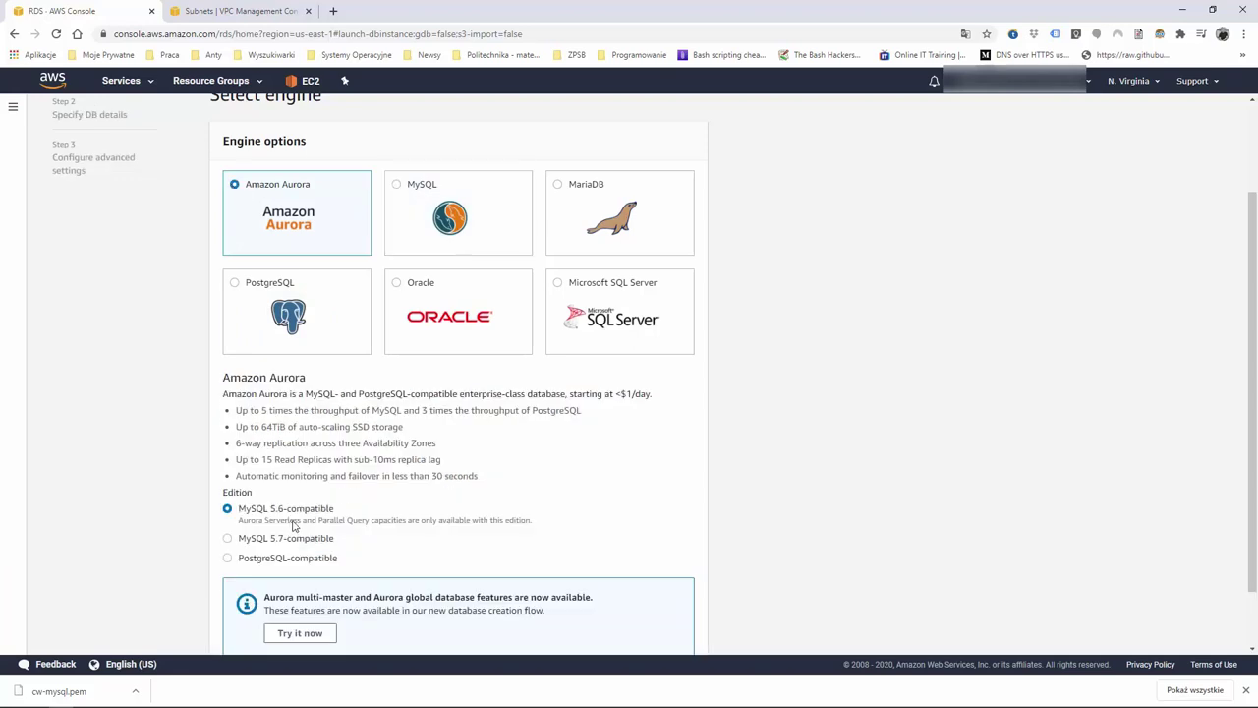
scroll(573, 525, down, 2)
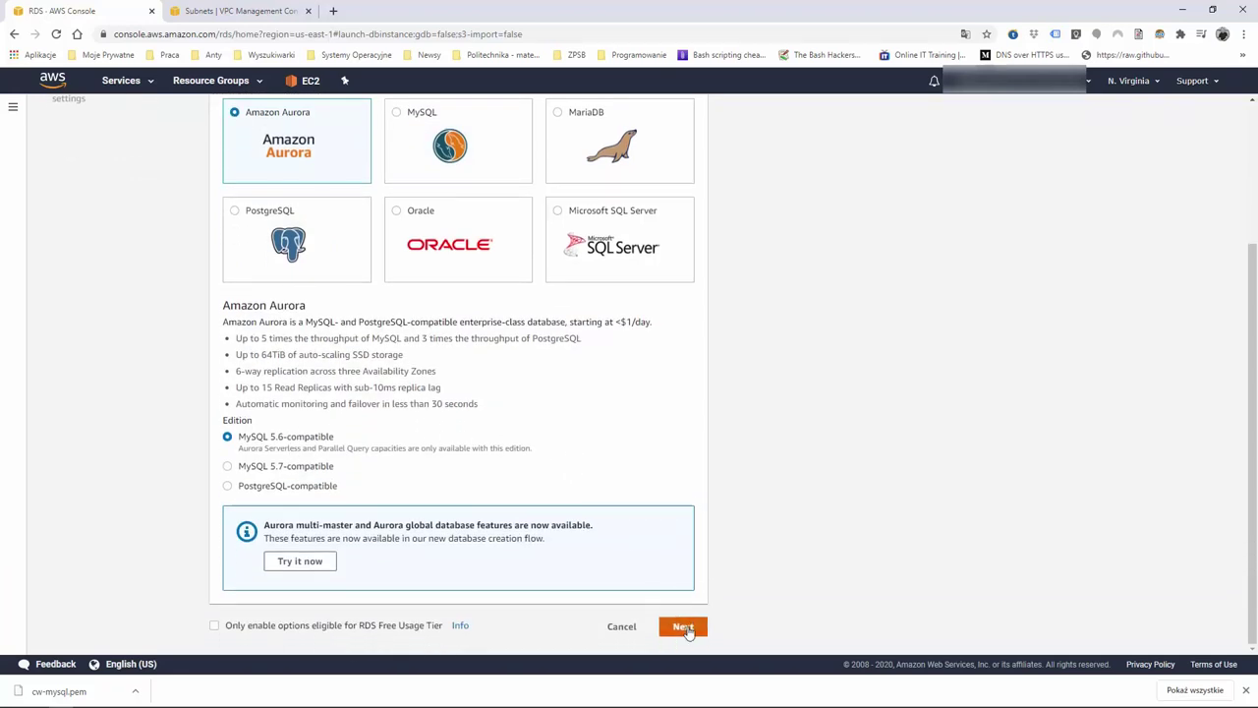
click(683, 628)
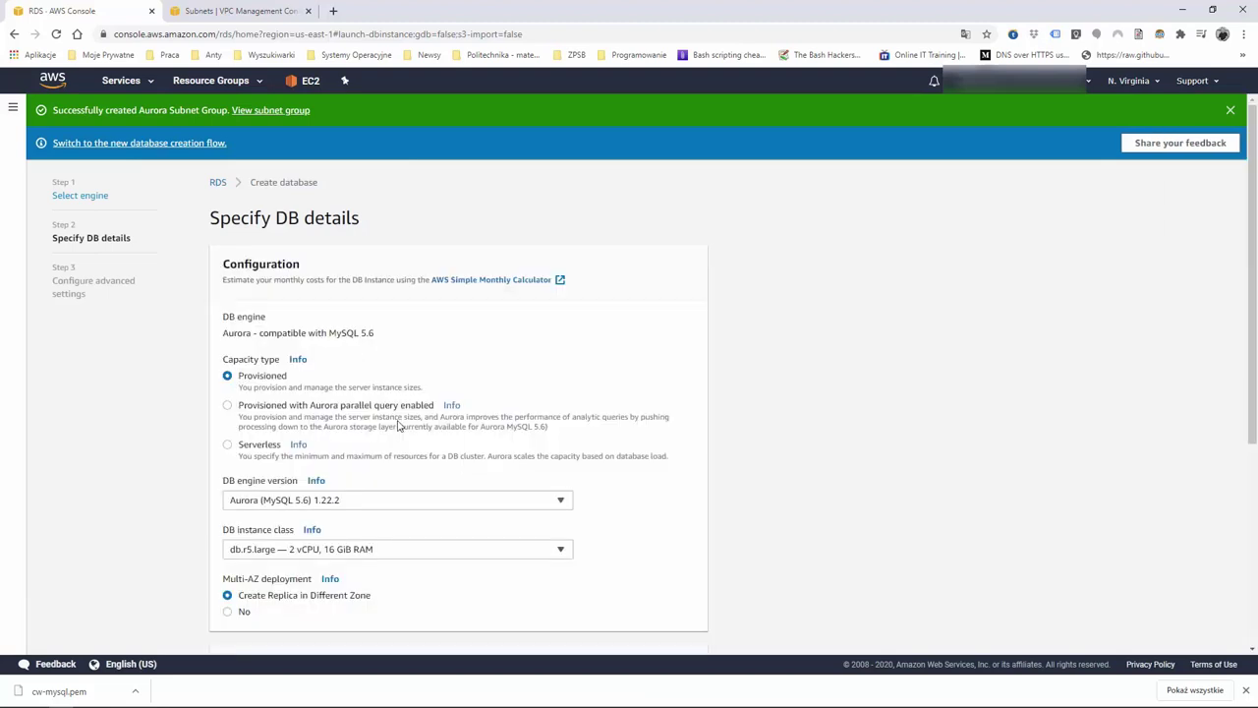
Choose engine version Aurora (MySQL)-5.6.10a and instance class db.t2.small
click(418, 504)
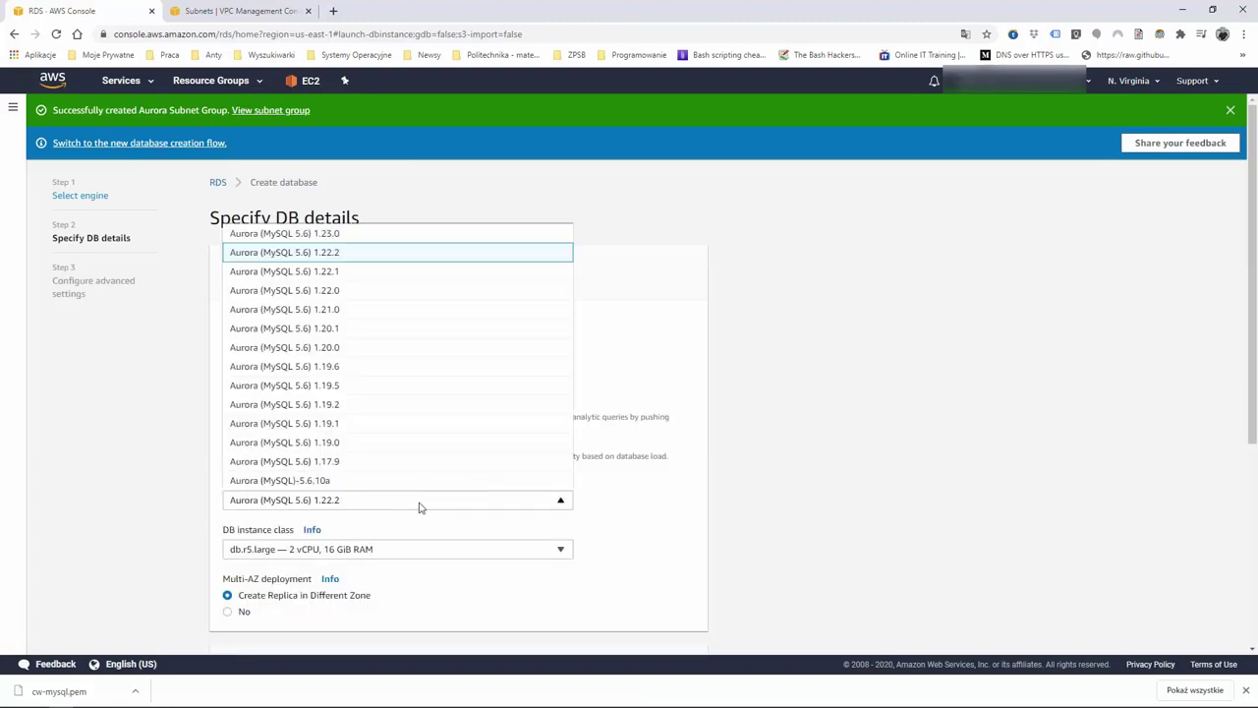
click(341, 483)
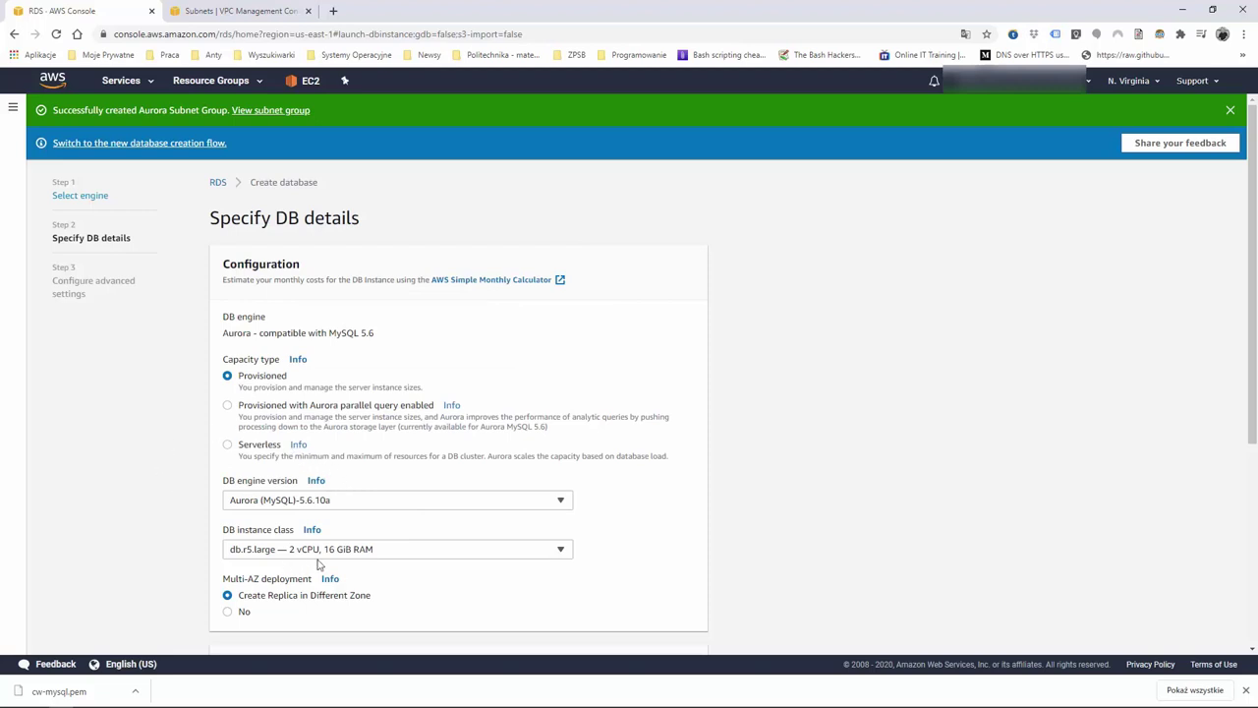
click(355, 552)
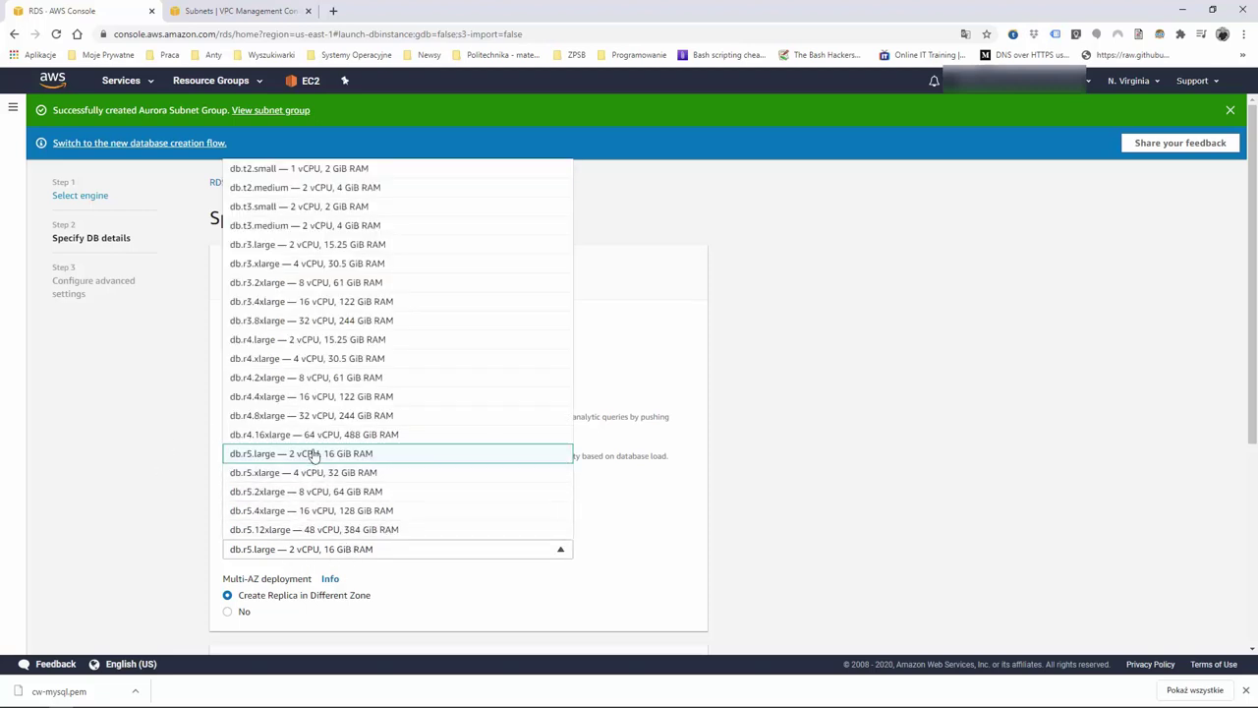
click(292, 168)
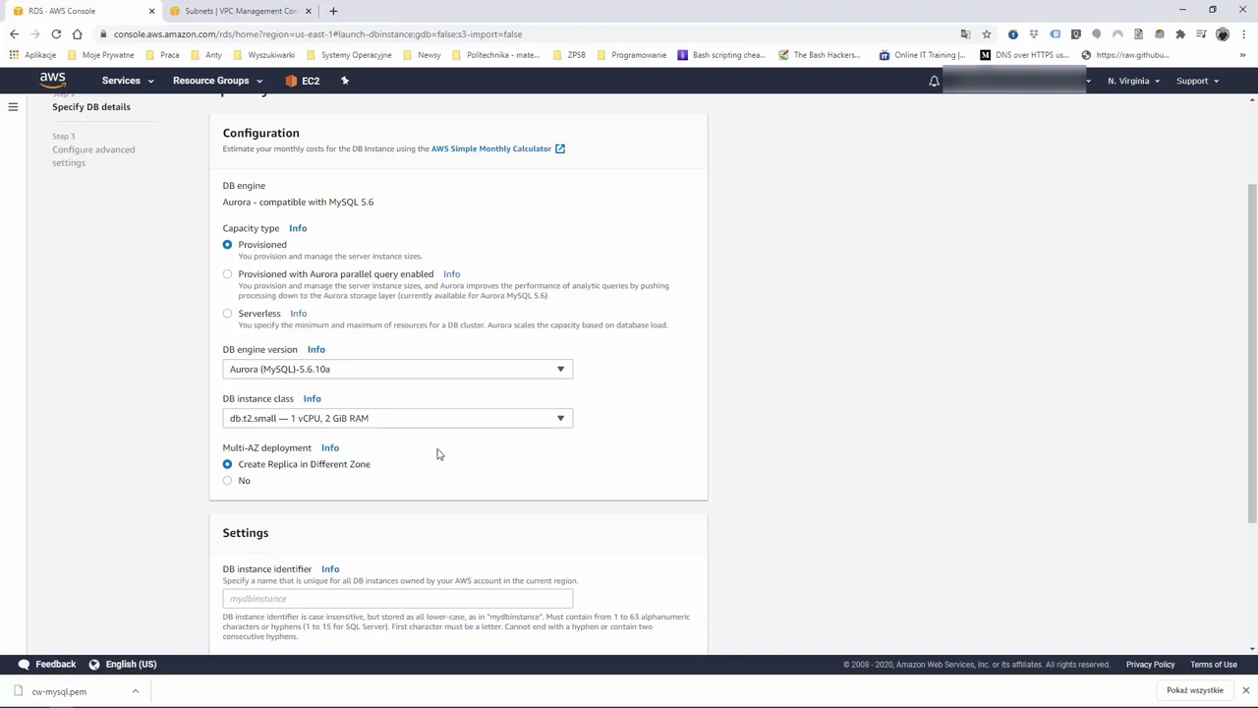
scroll(437, 449, down, 1)
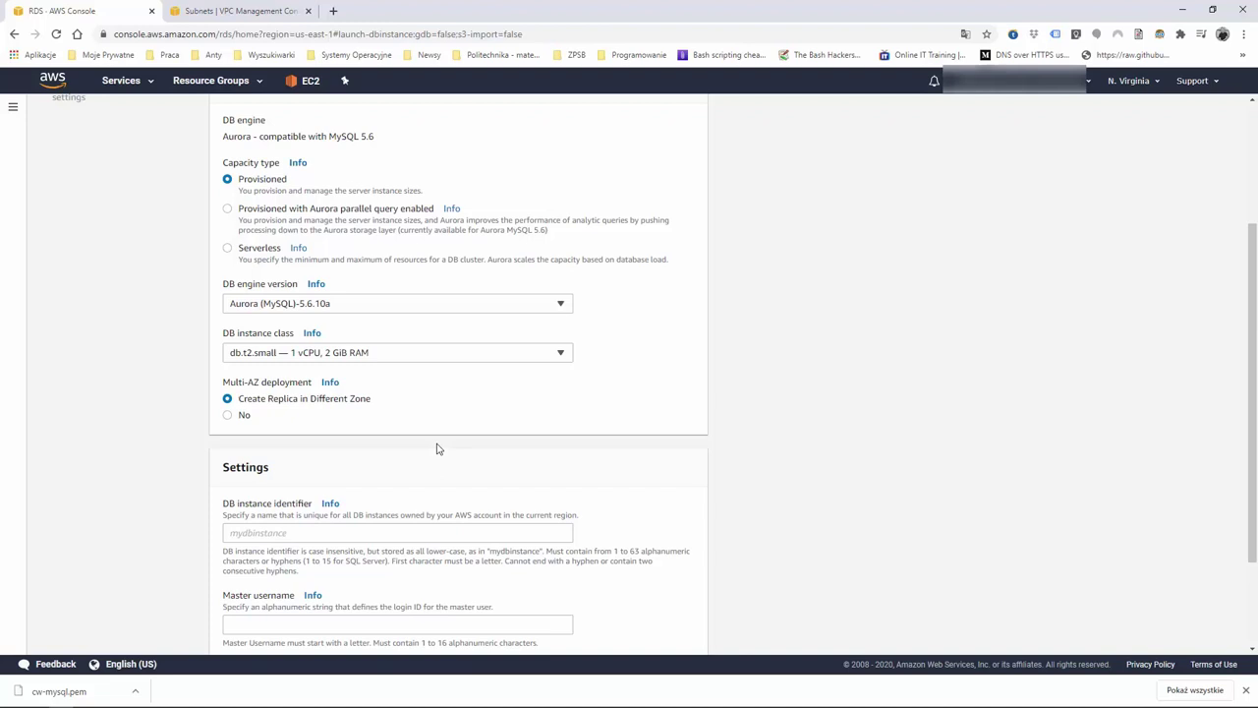
Set identifier Aurora and master username admin, then enter and confirm the master password
click(304, 530)
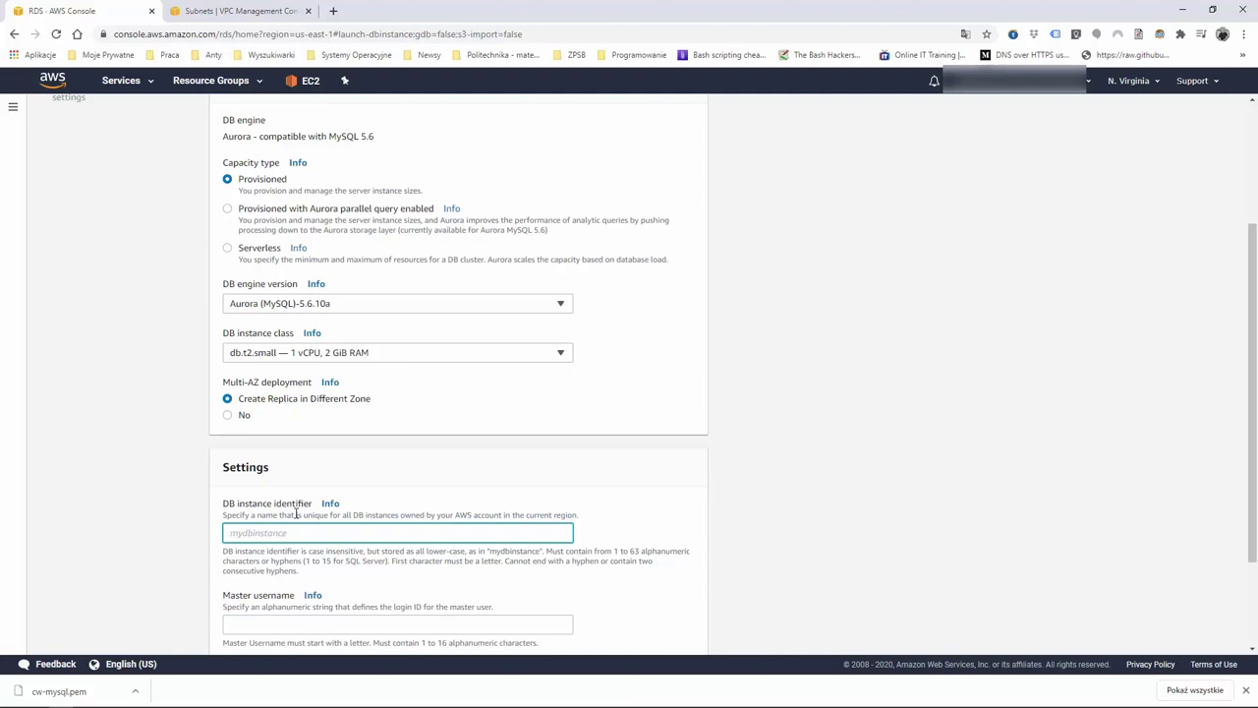
text(Aurora)
scroll(295, 511, down, 2)
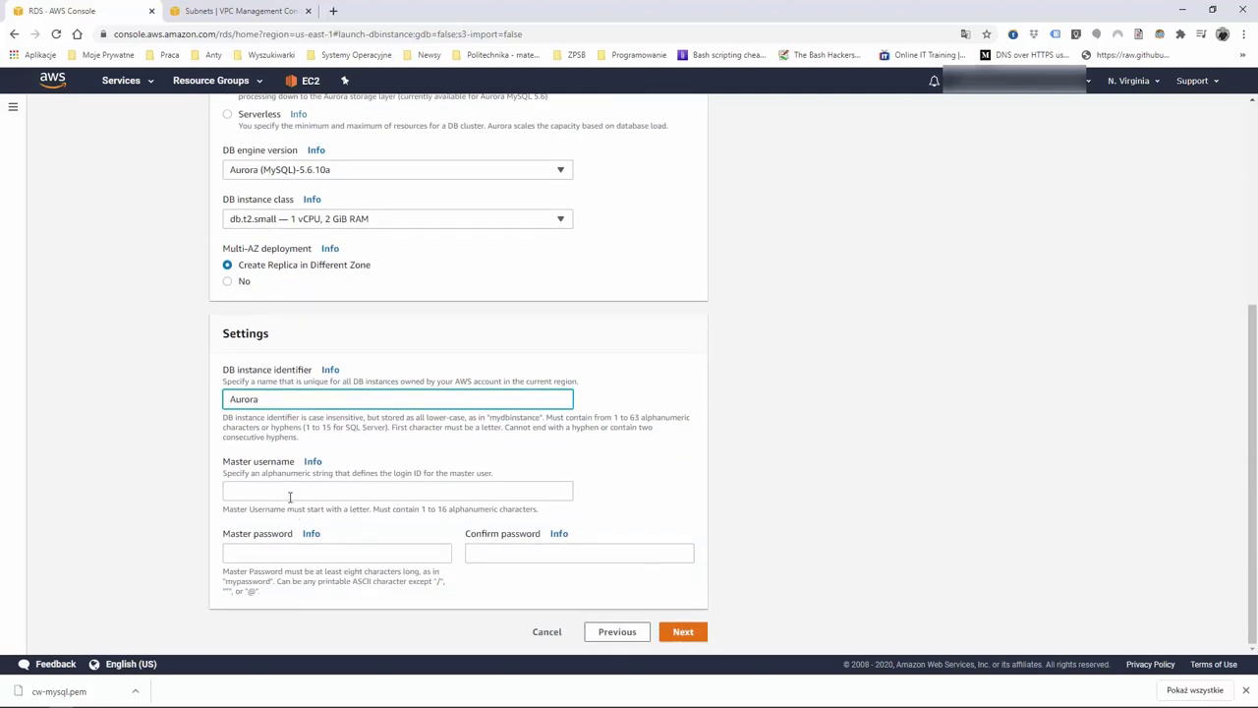
click(289, 489)
text(admin)
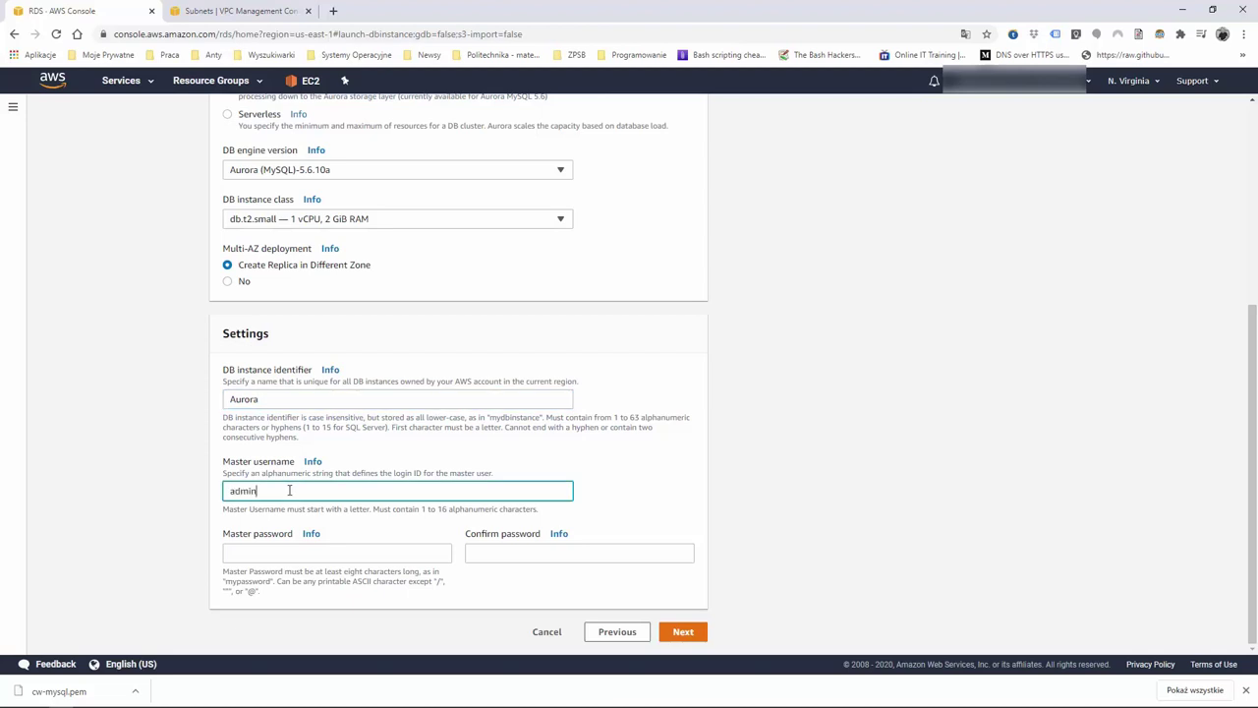
key(Tab)
text(a*********)
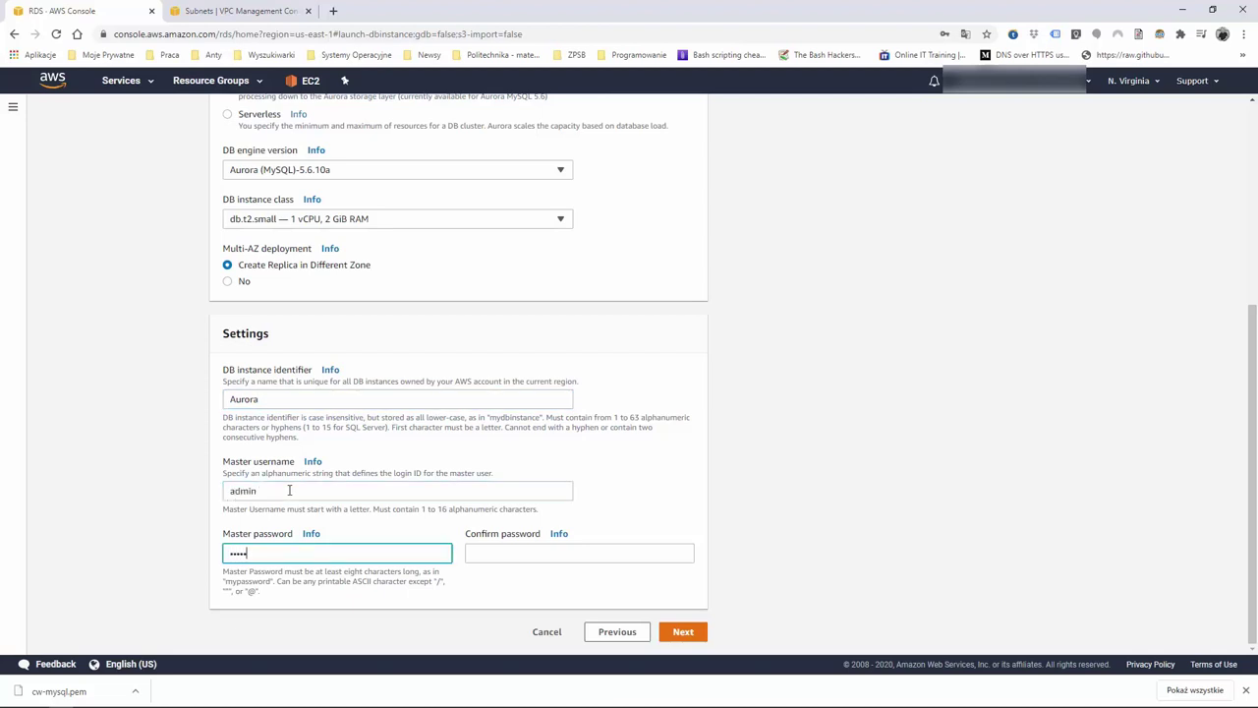
key(Tab)
text(**********)
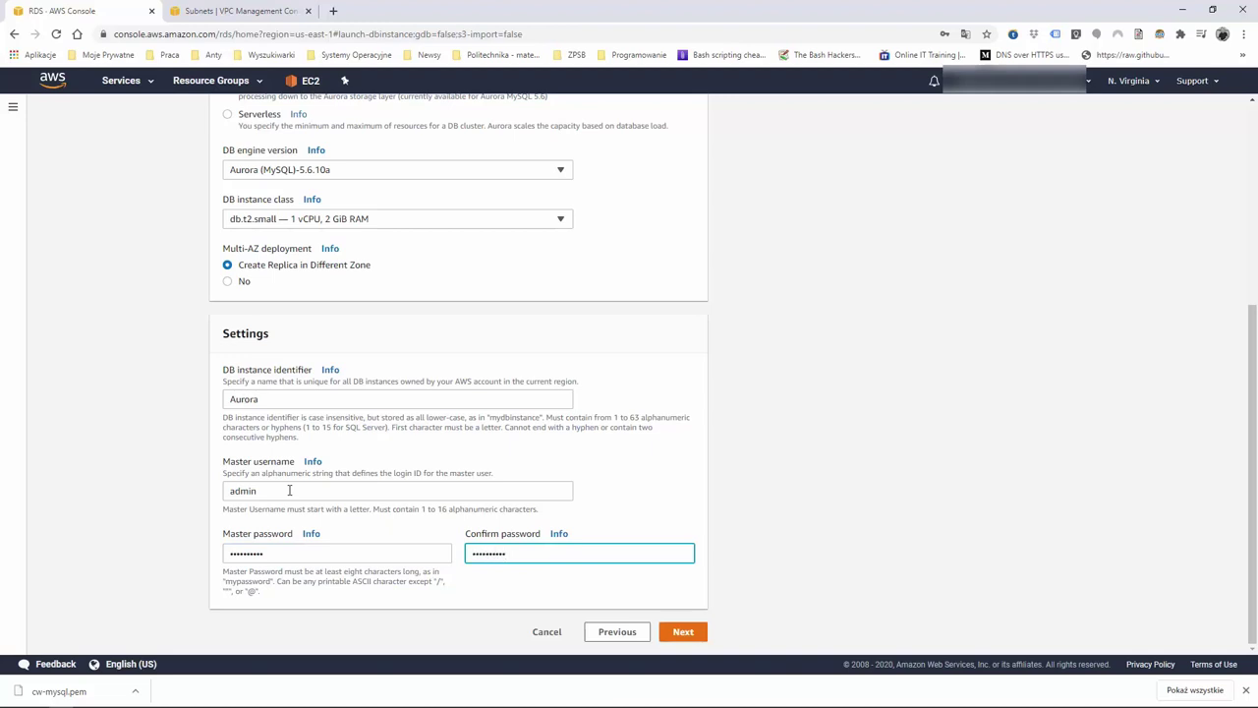
On the advanced settings step, keep the availability zone at No preference
click(685, 637)
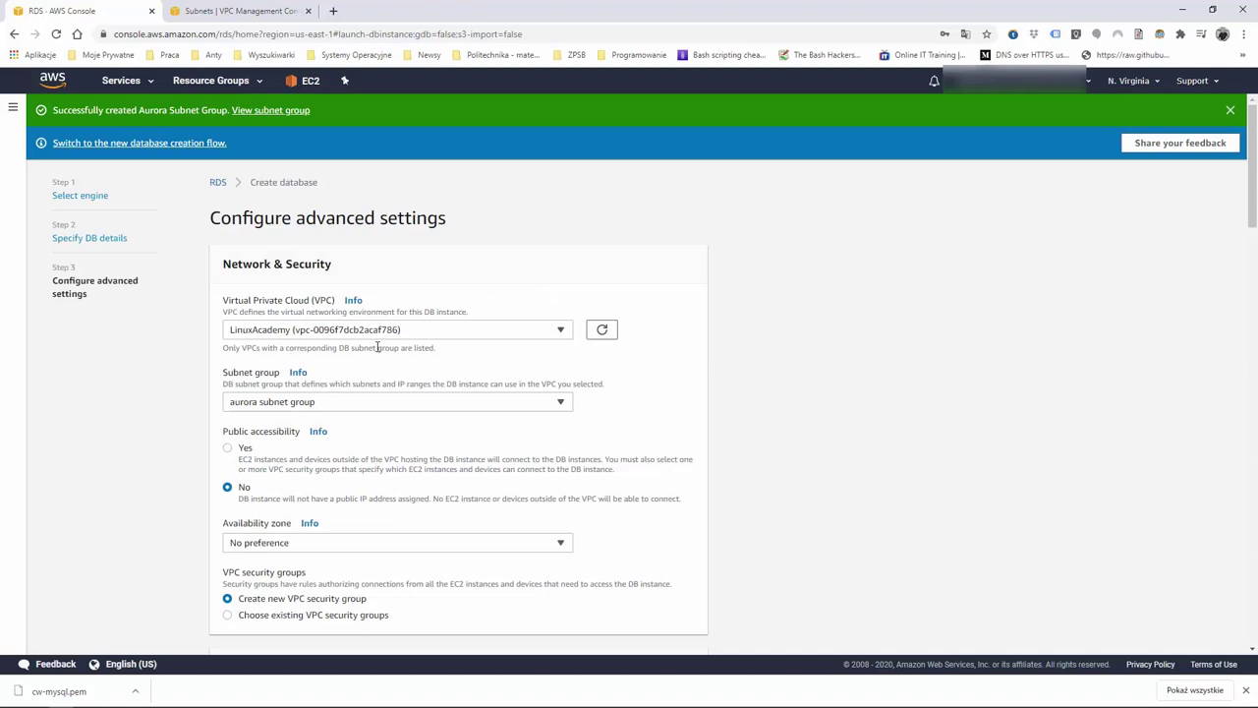
scroll(167, 383, down, 1)
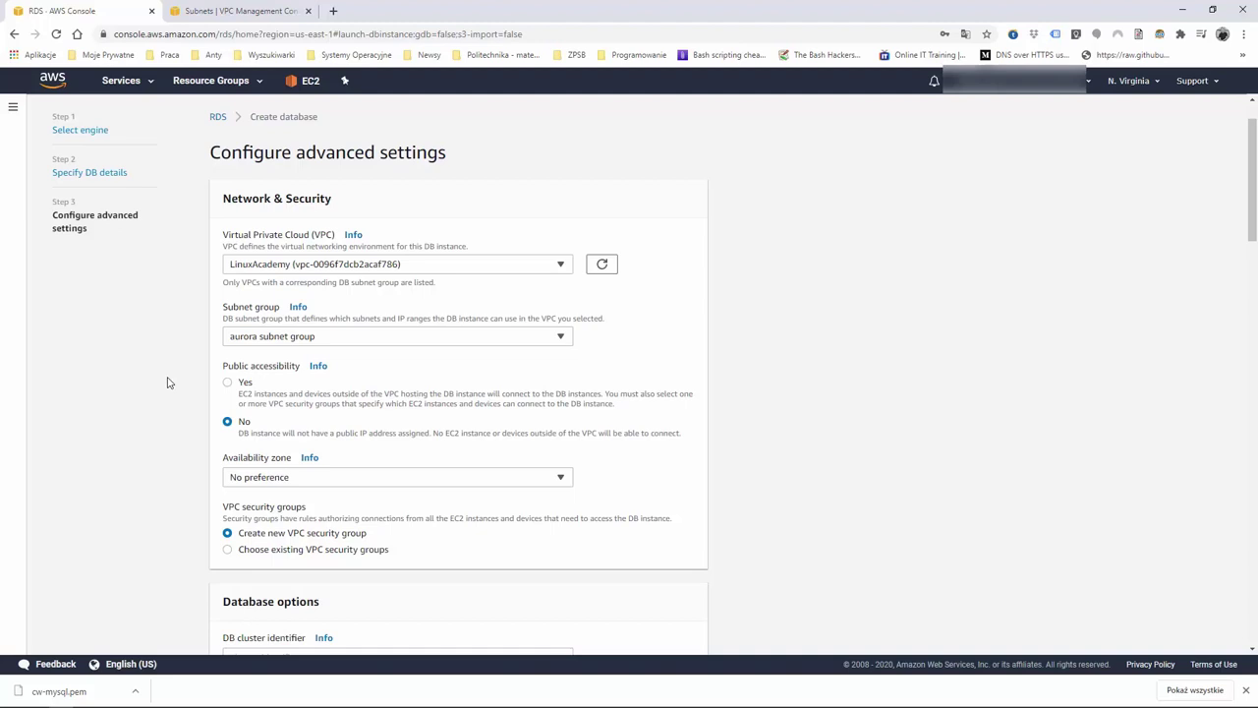
scroll(167, 382, down, 4)
scroll(167, 382, up, 2)
scroll(167, 383, down, 1)
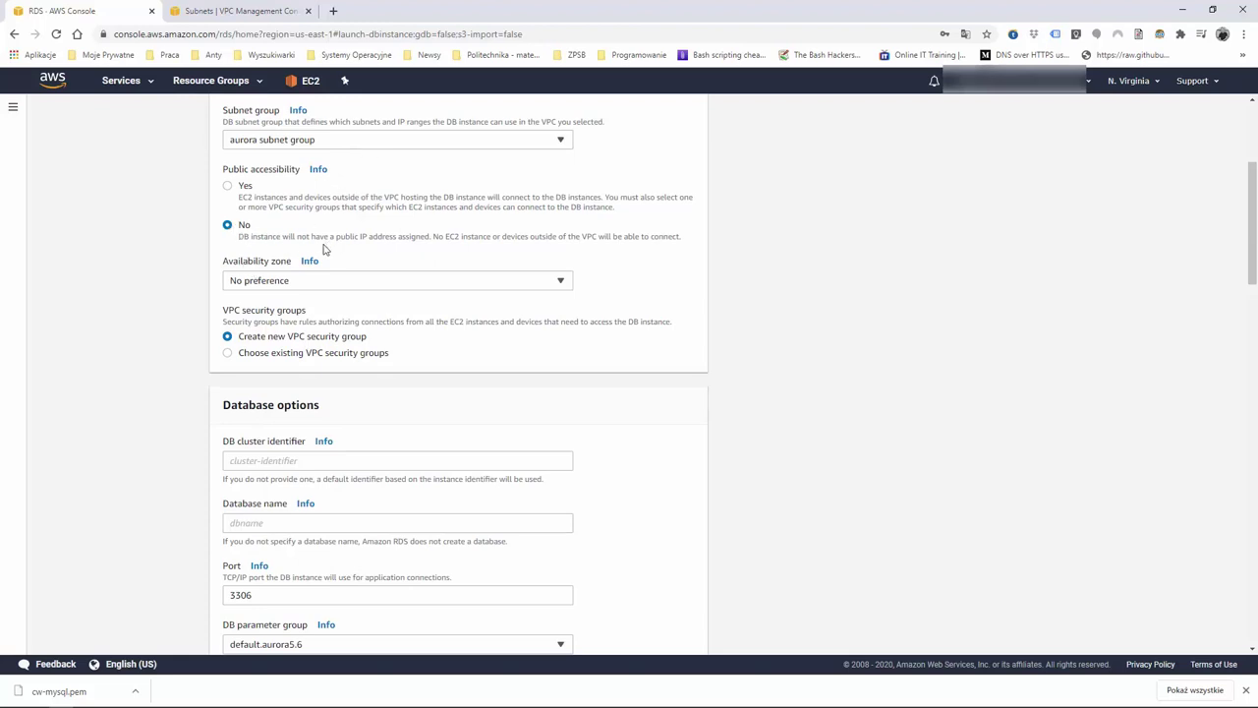
click(420, 283)
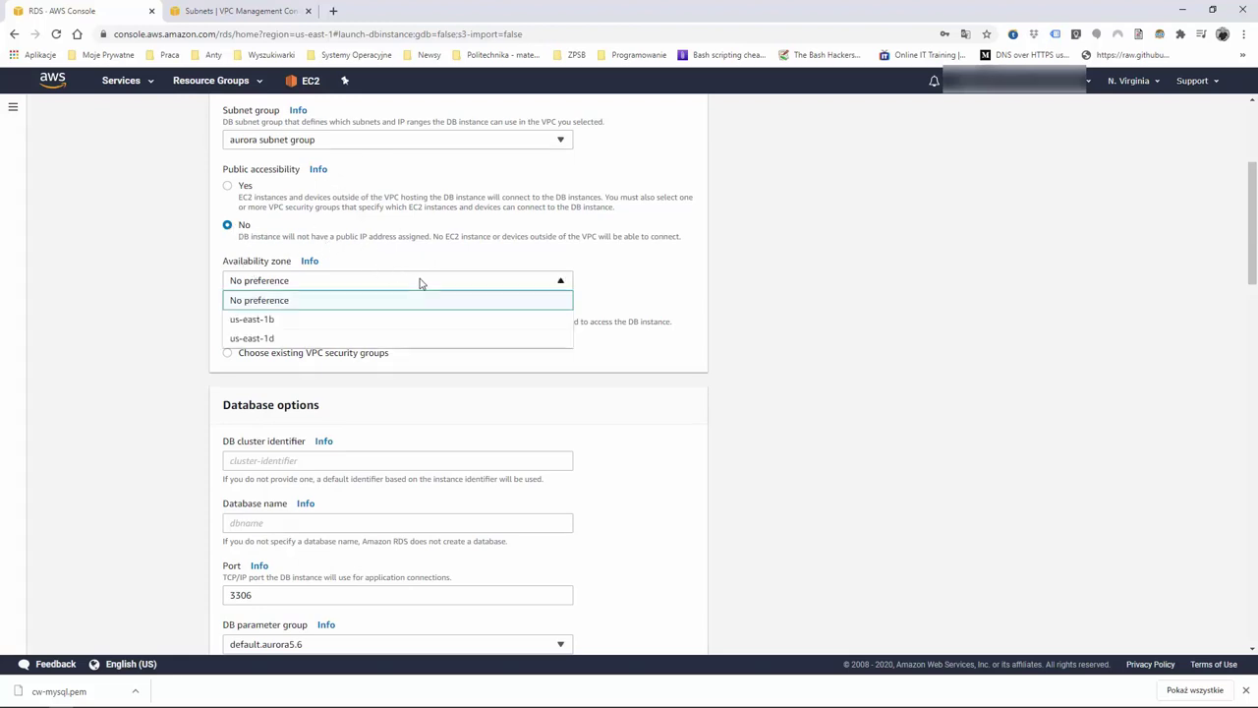
click(419, 283)
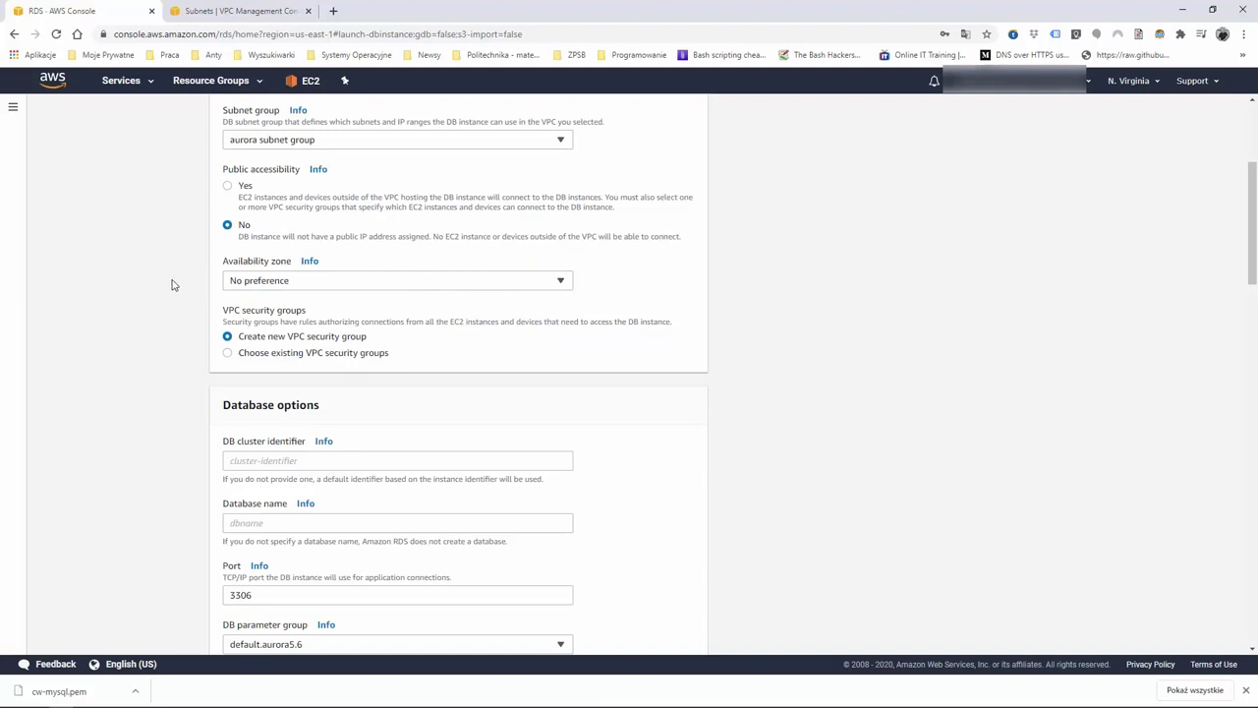
click(350, 284)
click(352, 286)
click(352, 286)
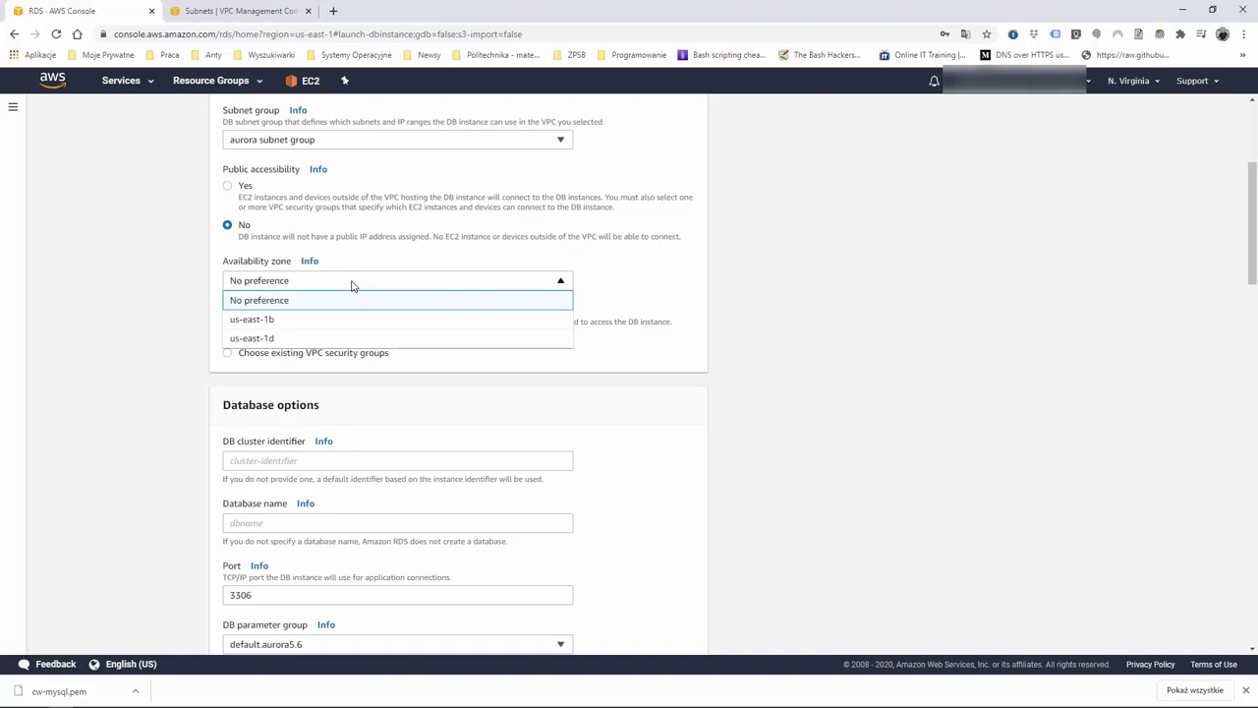
click(352, 286)
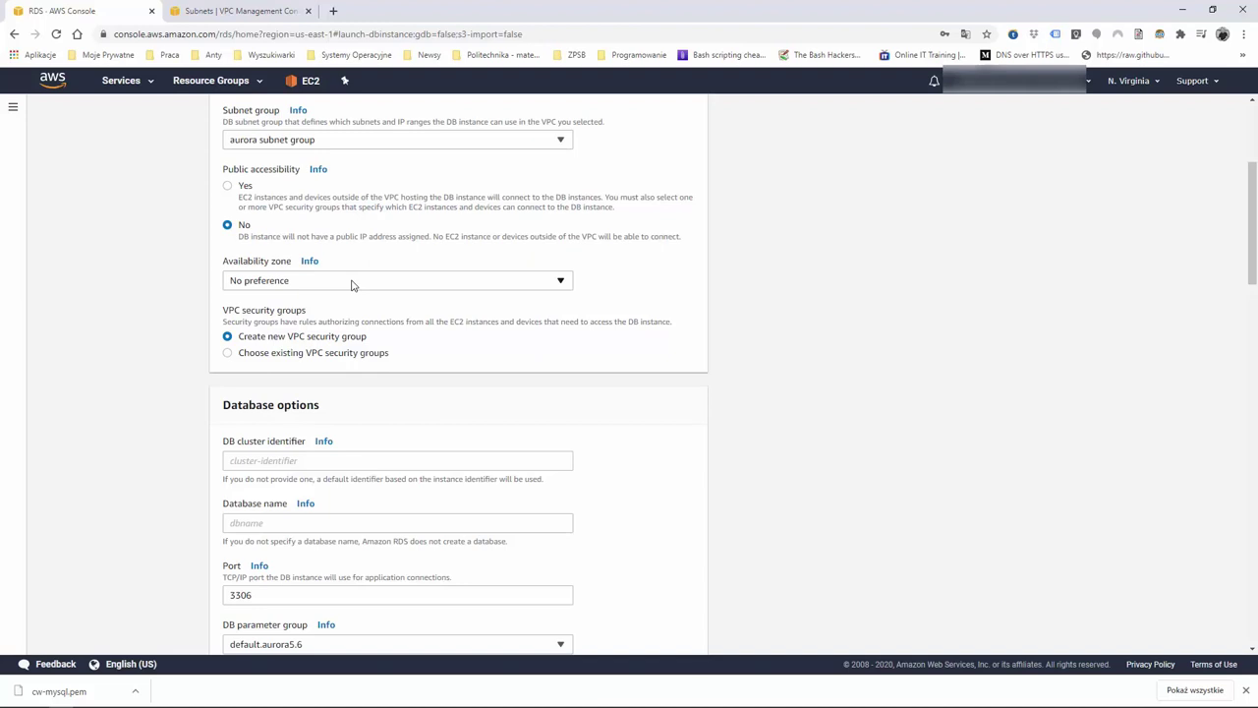
Use existing VPC security groups: add DatabaseSG and remove default
click(229, 353)
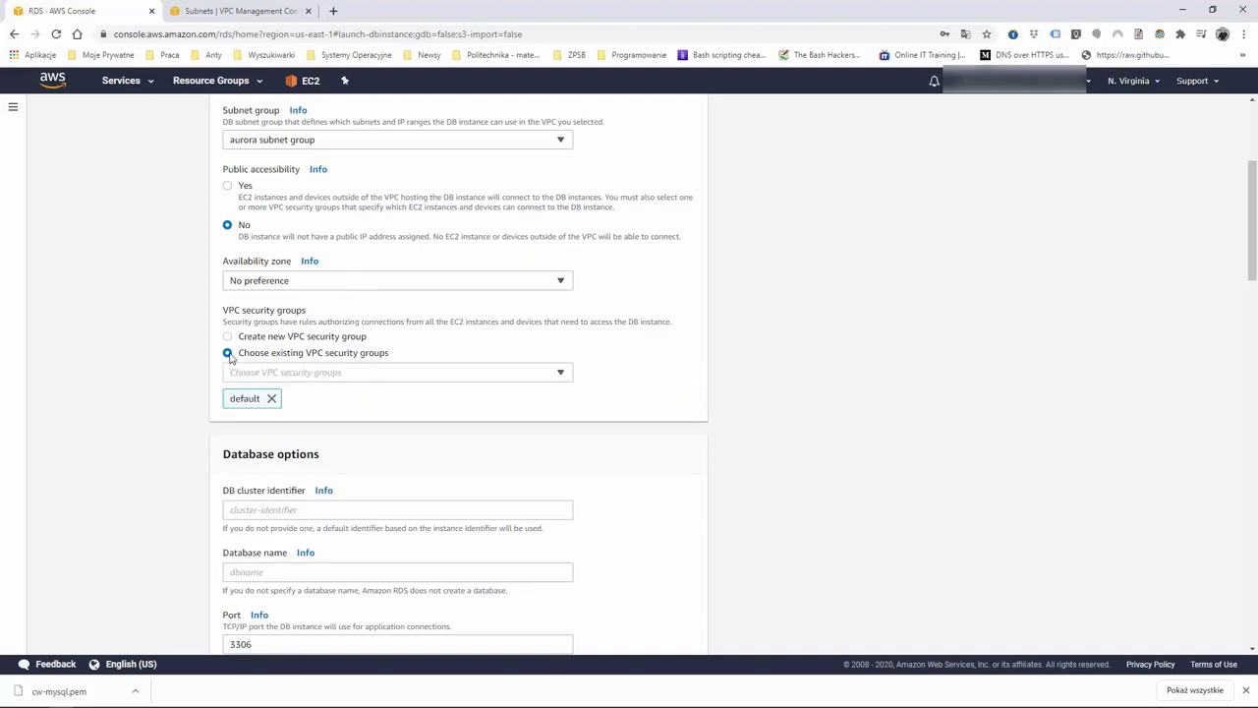
click(319, 372)
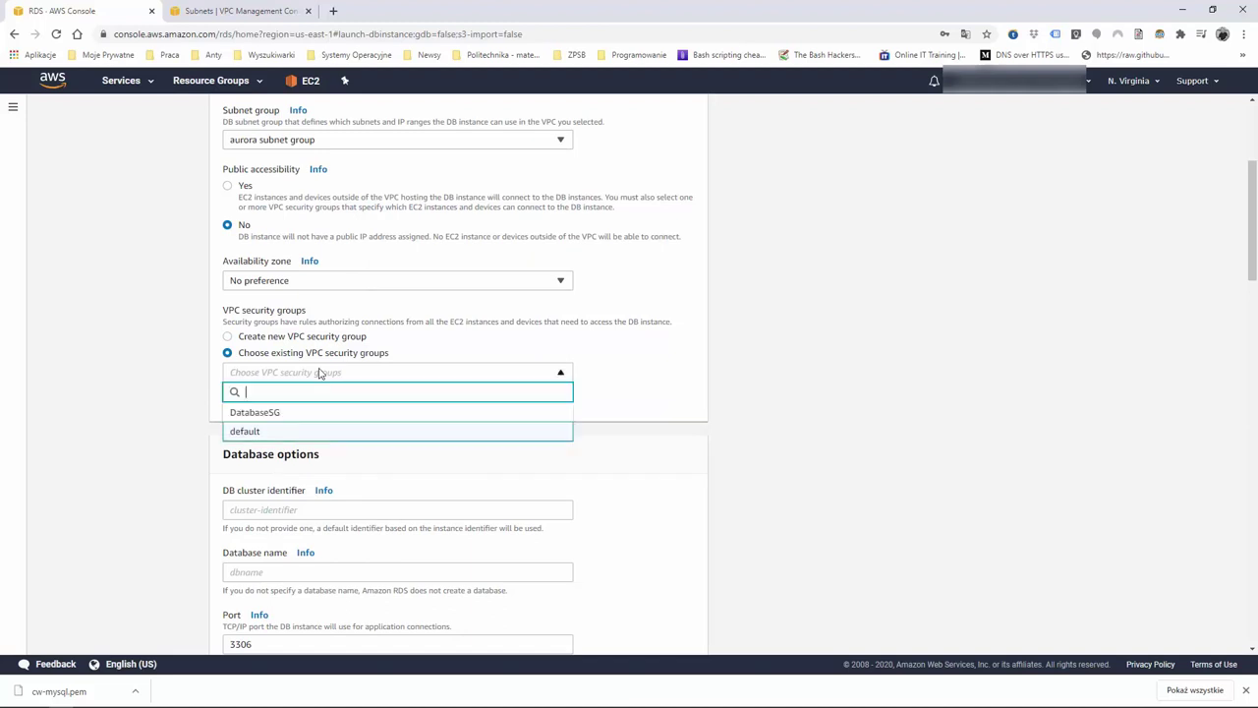
click(275, 414)
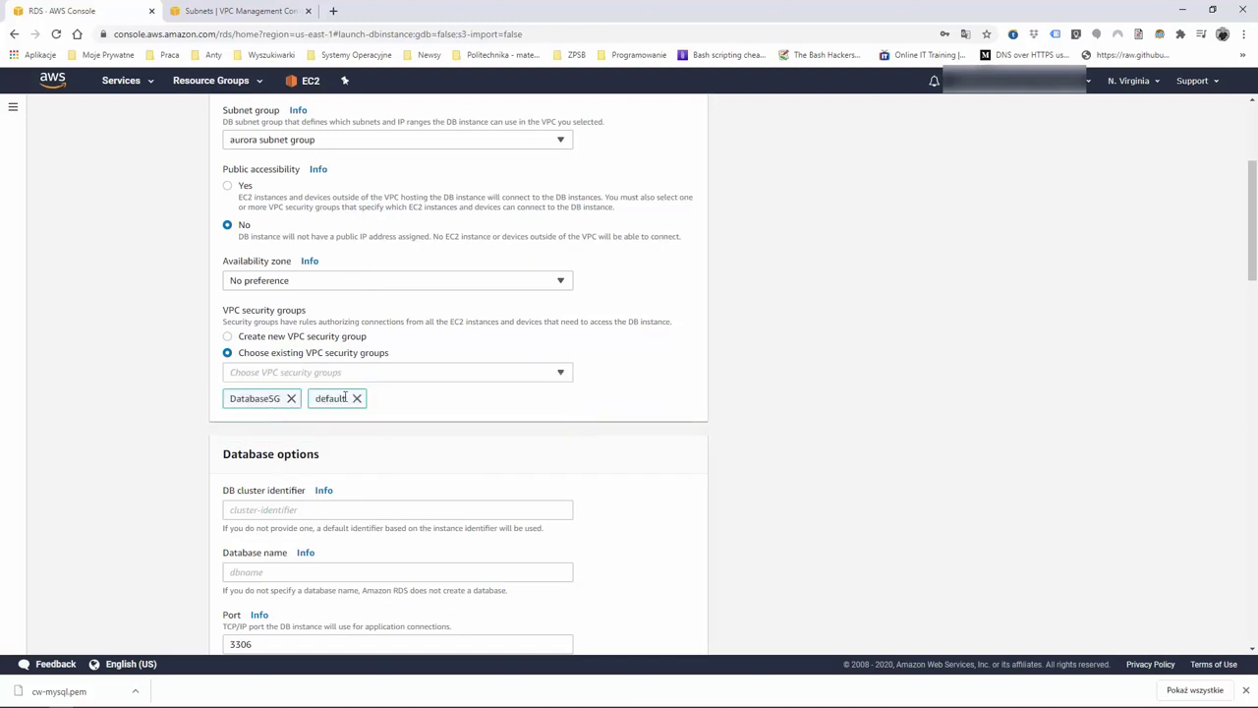
click(358, 398)
scroll(298, 469, down, 1)
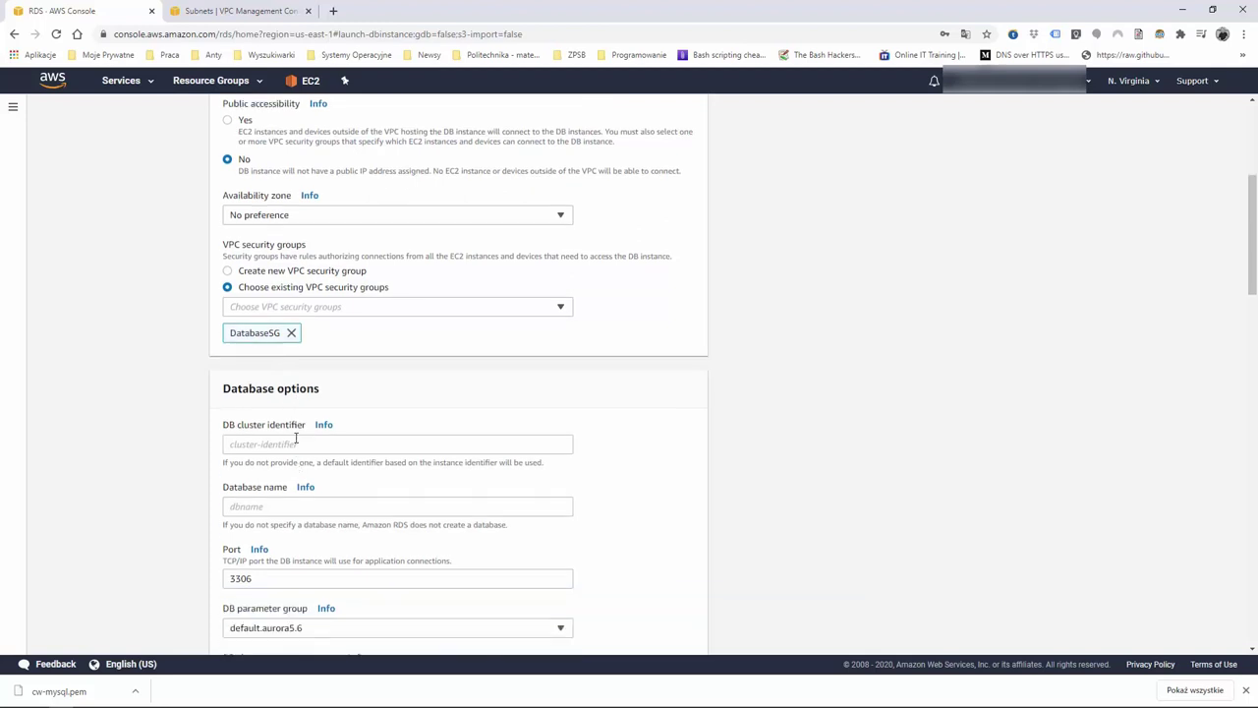
Enter aurora as both the DB cluster identifier and the database name
click(298, 444)
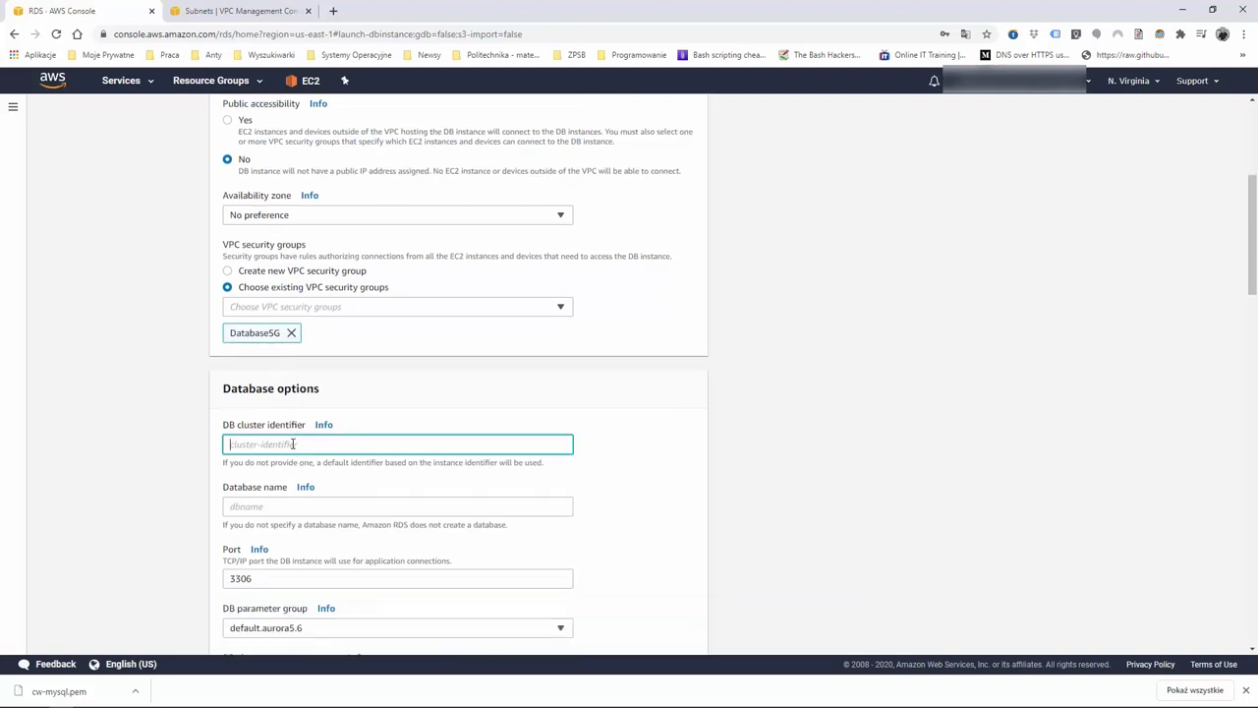
text(aurora)
scroll(167, 456, down, 1)
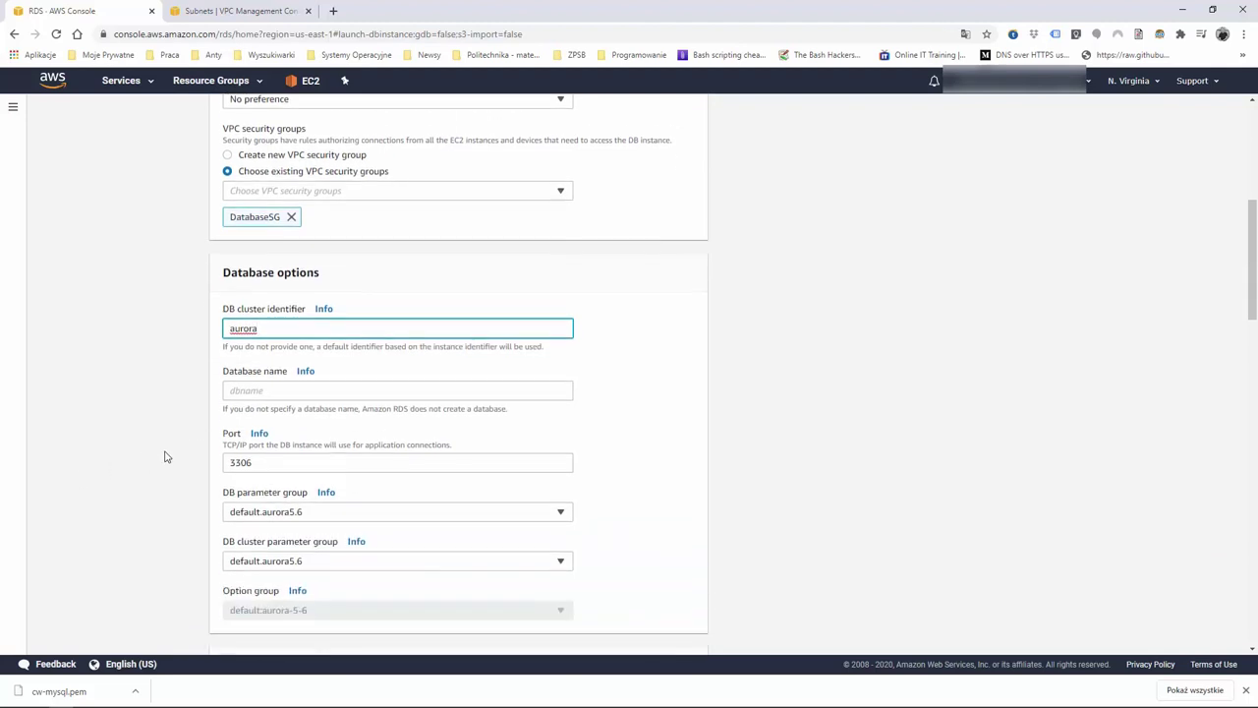
click(269, 376)
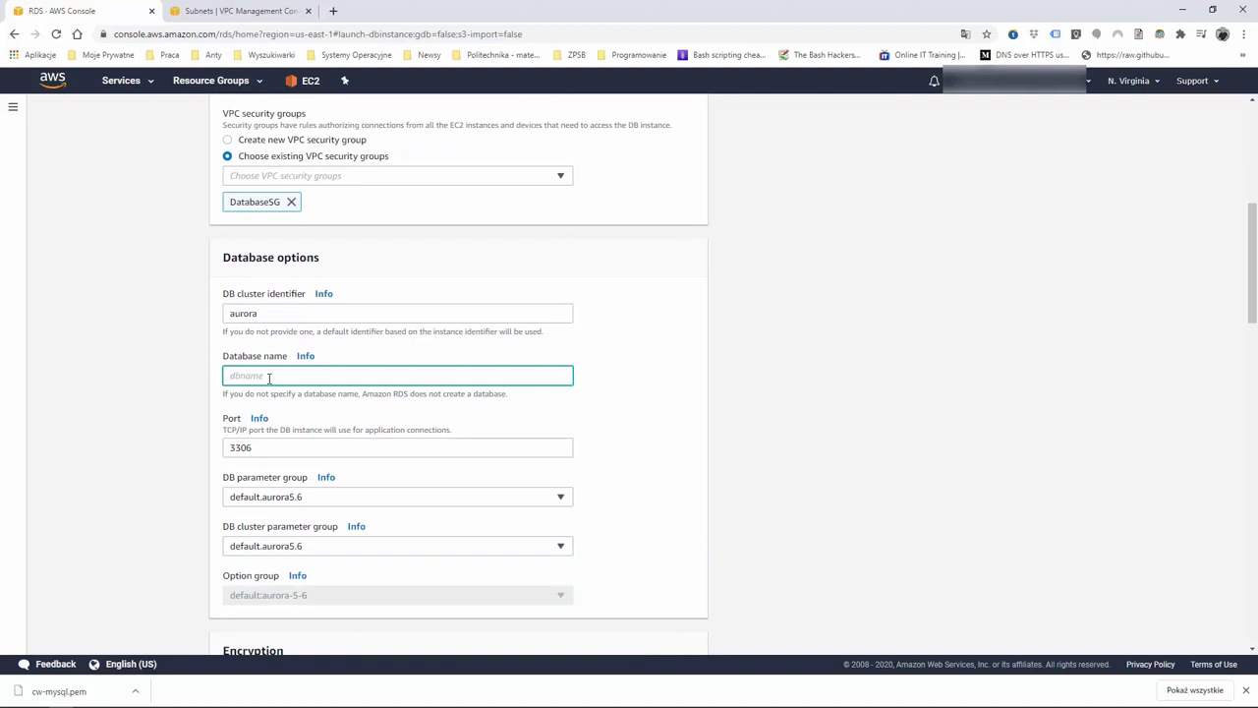
text(aurora)
scroll(312, 399, down, 1)
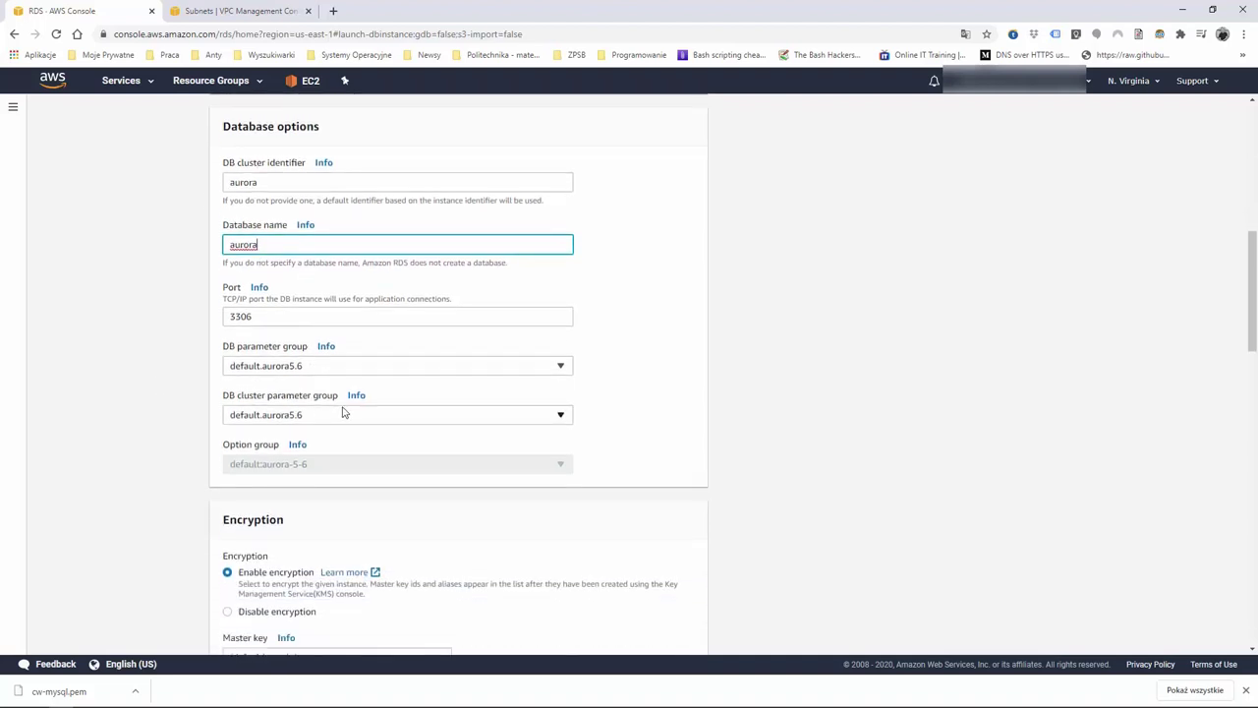
scroll(343, 411, down, 1)
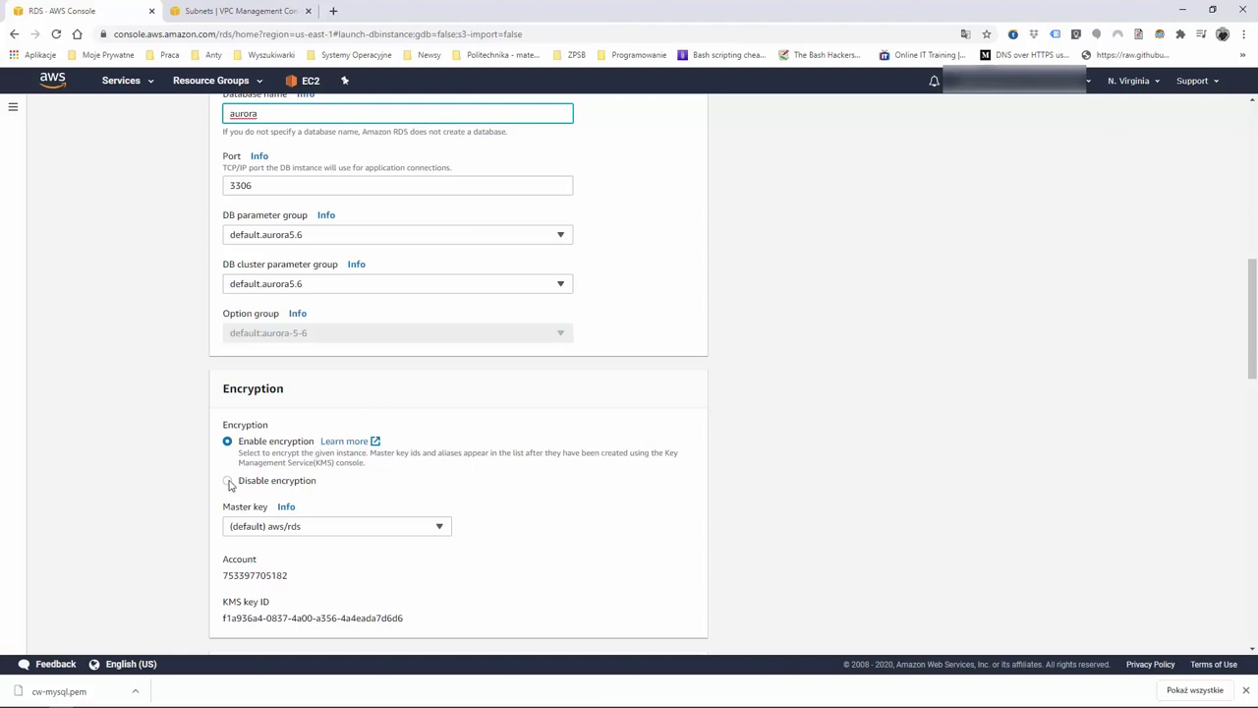
scroll(468, 440, down, 1)
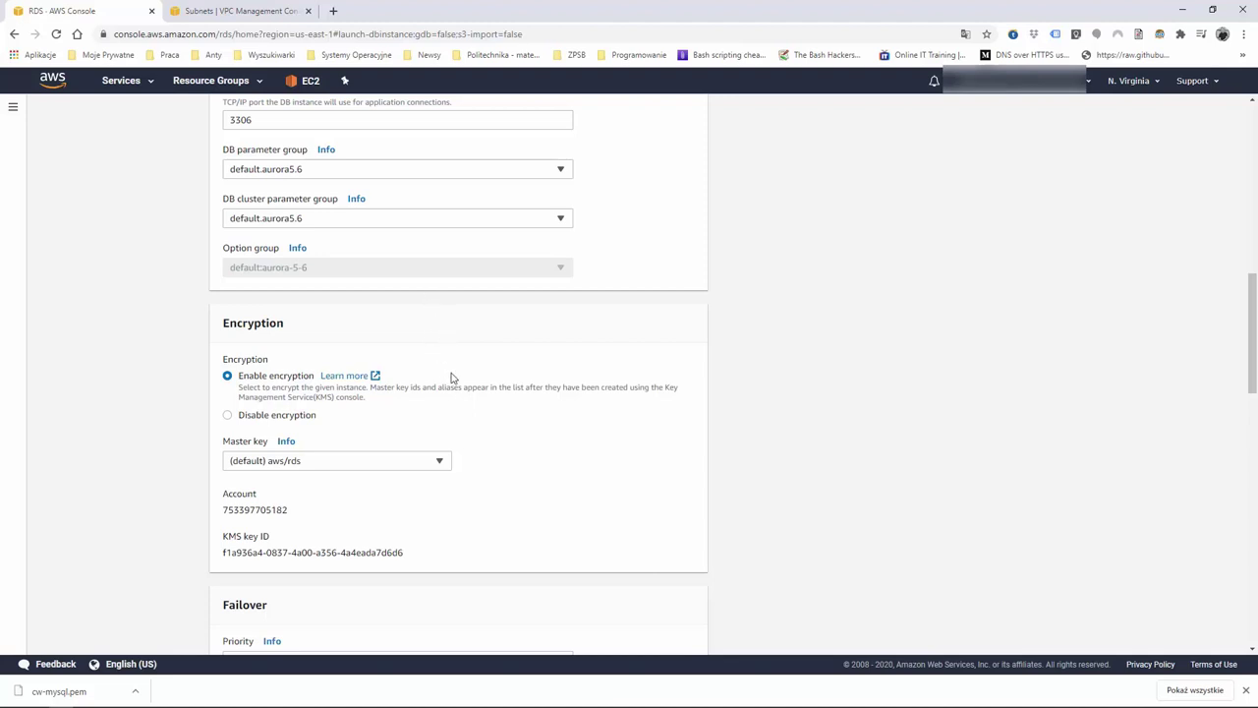
scroll(543, 423, down, 3)
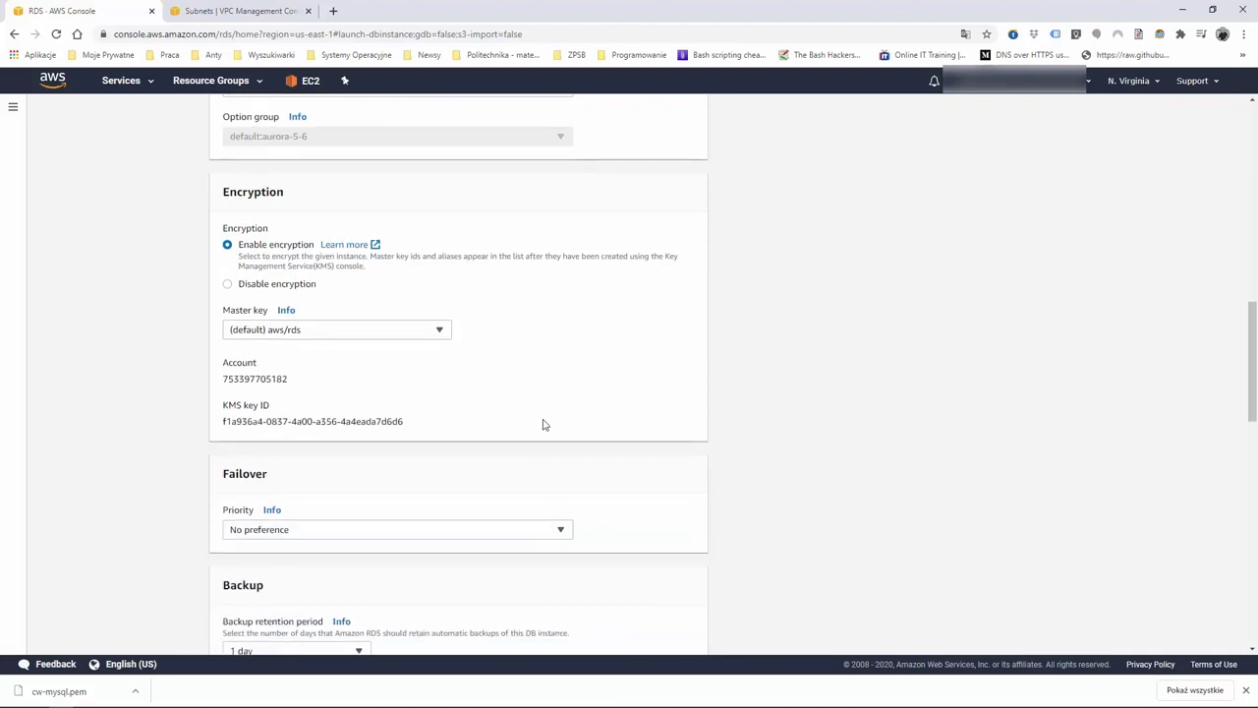
scroll(542, 424, down, 1)
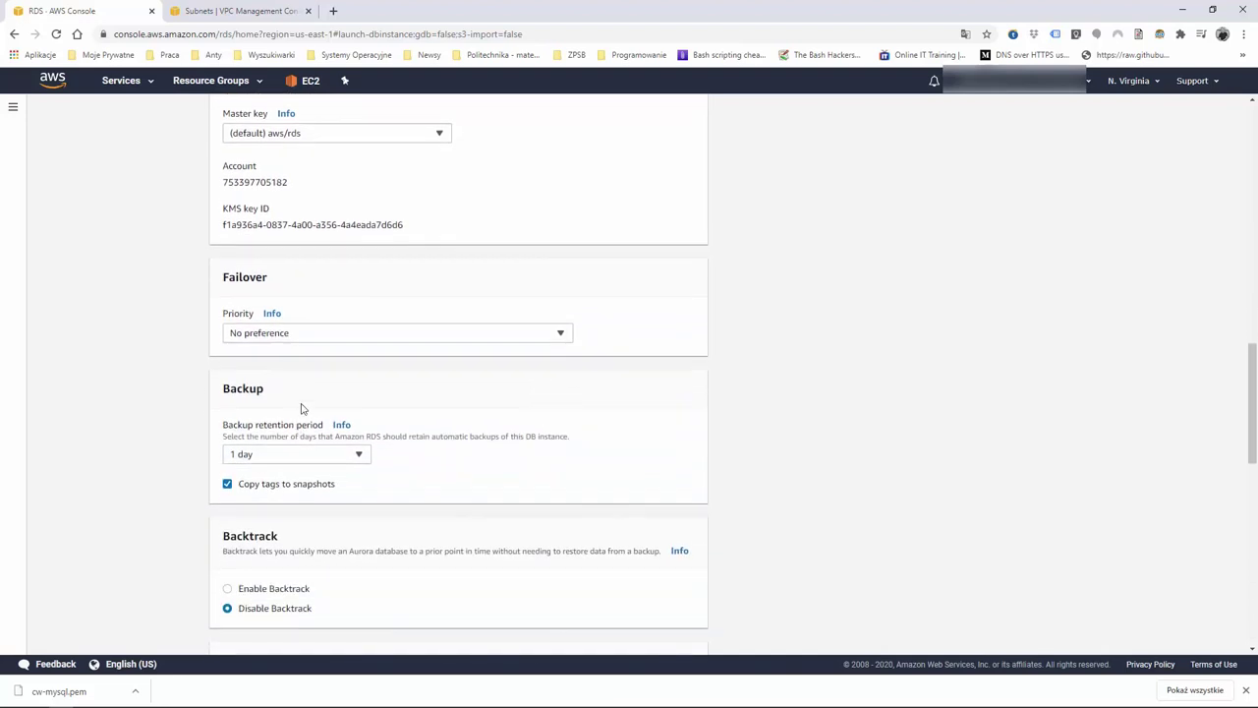
Keep backup retention at 1 day and select Disable enhanced monitoring
click(358, 454)
scroll(250, 145, up, 1)
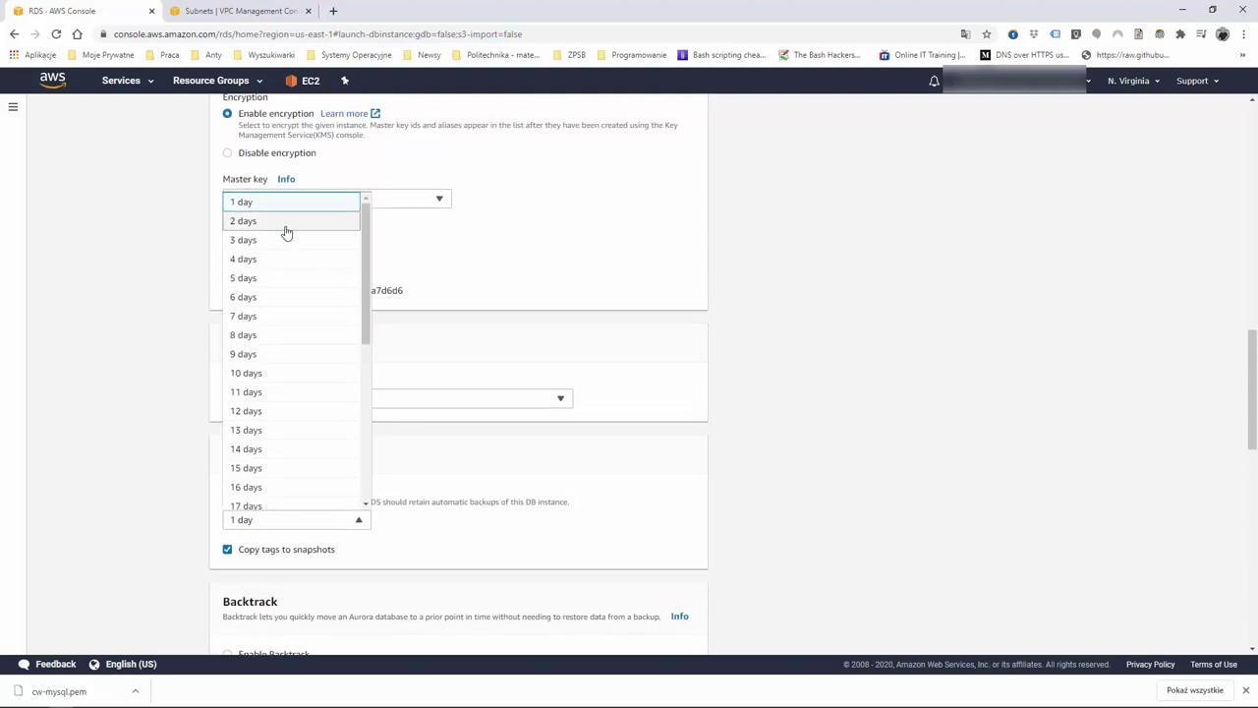
scroll(324, 236, up, 2)
click(265, 336)
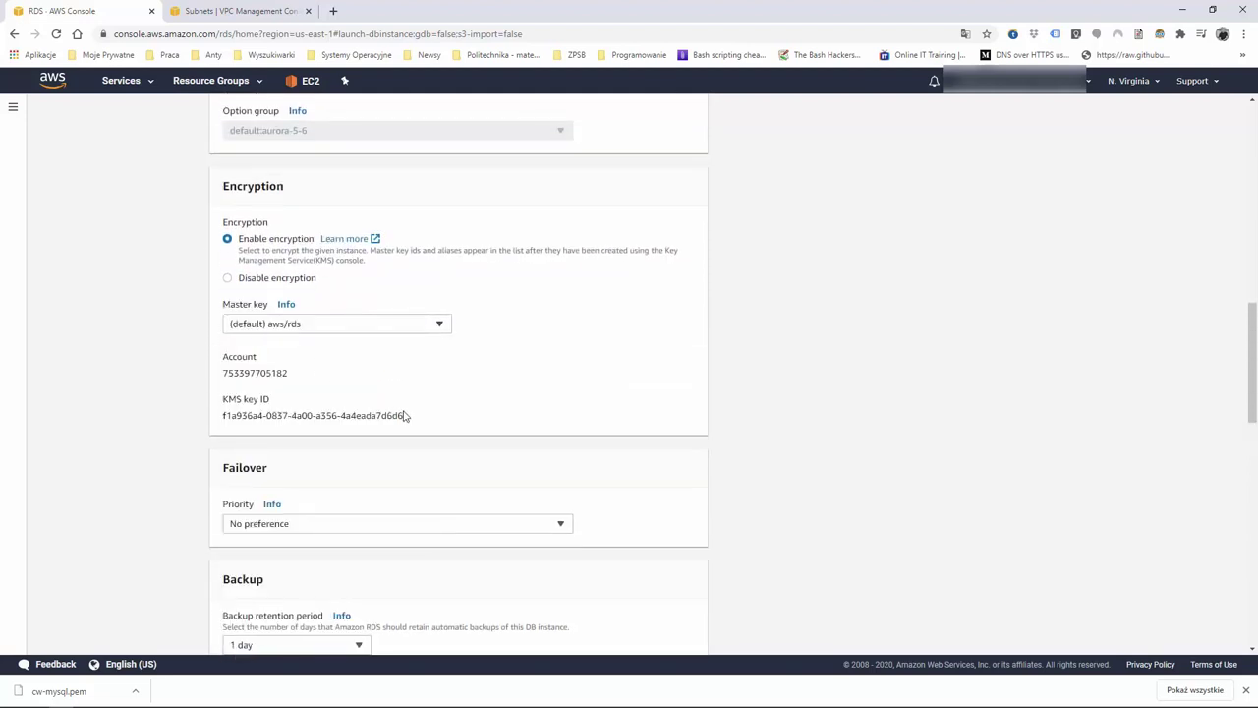
scroll(396, 416, down, 3)
scroll(279, 509, down, 1)
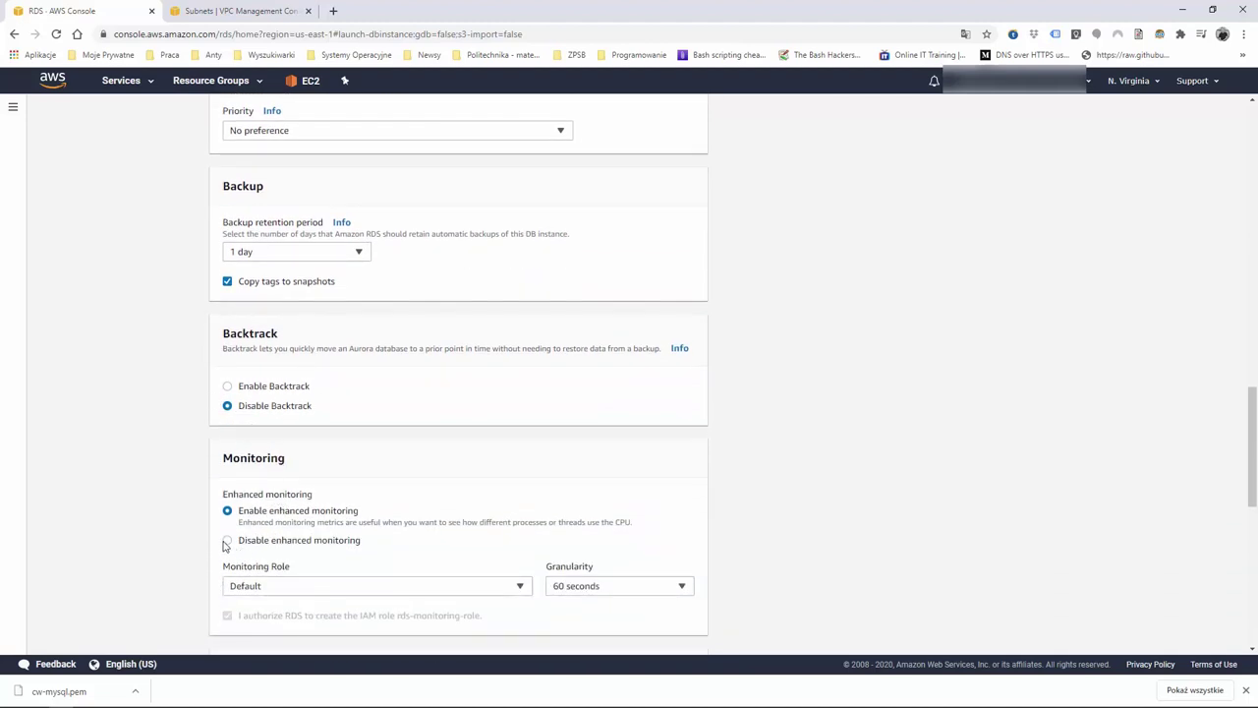
click(227, 541)
scroll(286, 506, down, 3)
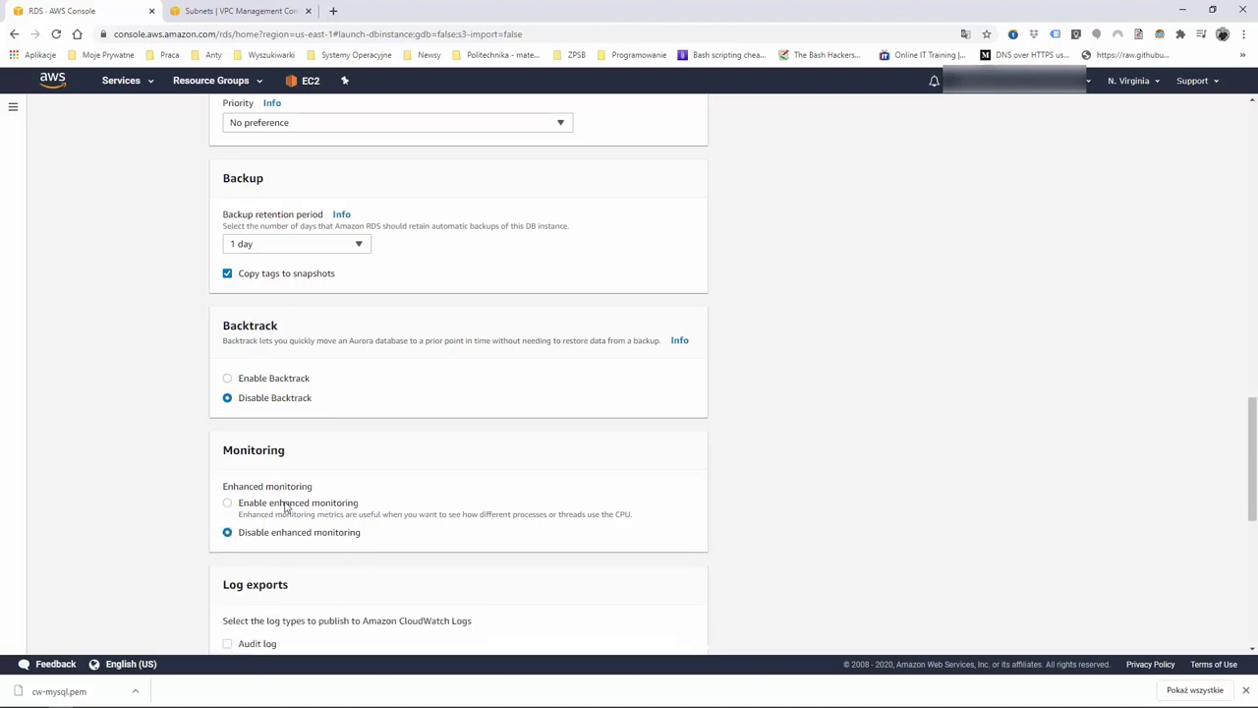
scroll(285, 506, down, 4)
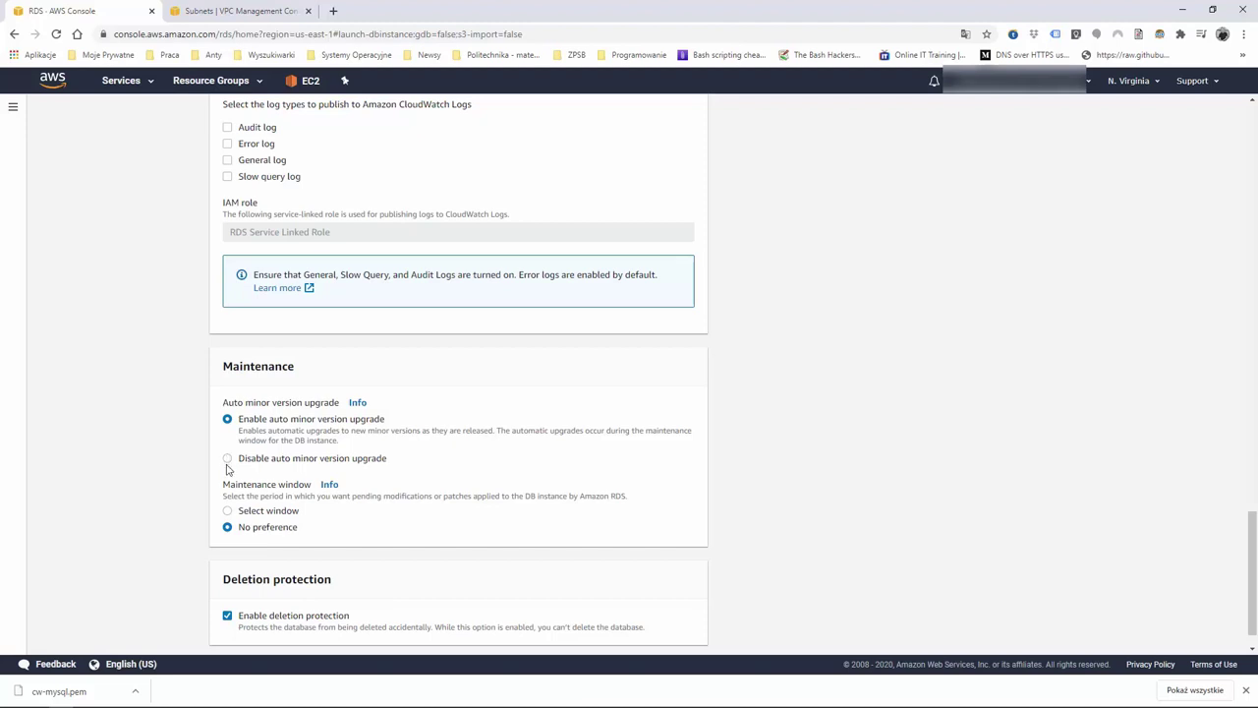
scroll(245, 474, down, 1)
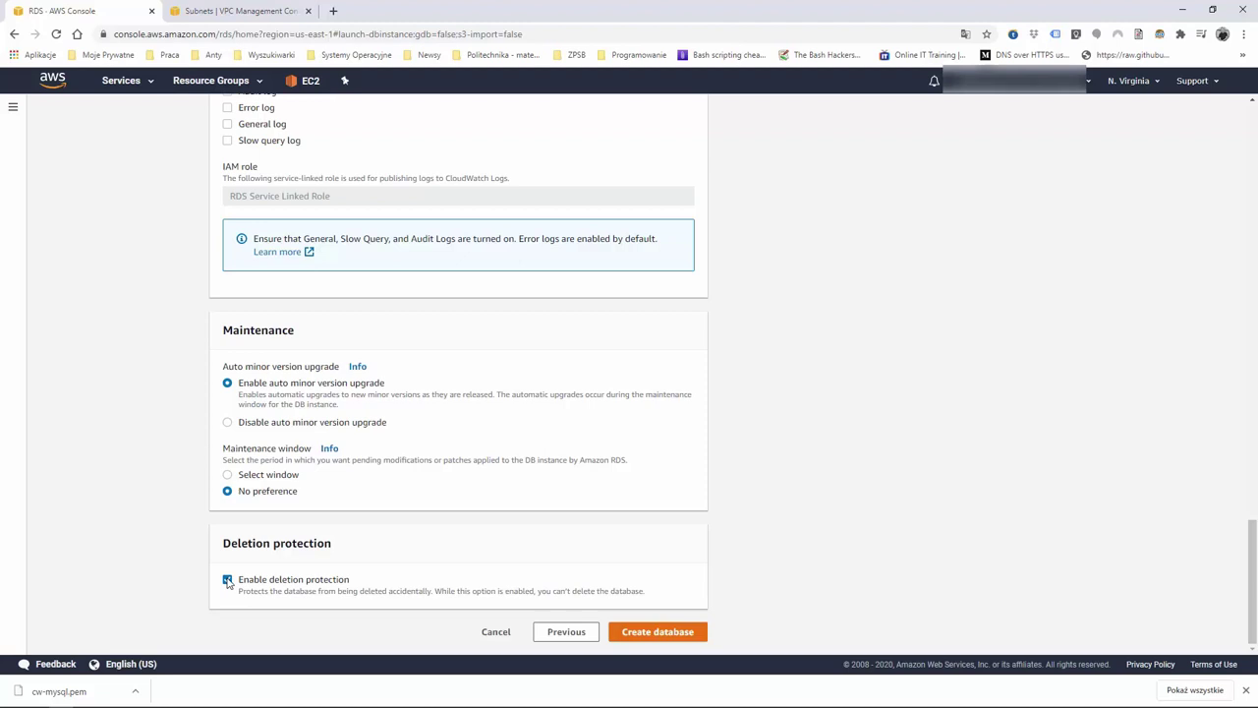
Disable deletion protection, create the aurora database, and view the new instance's details
click(228, 581)
click(670, 634)
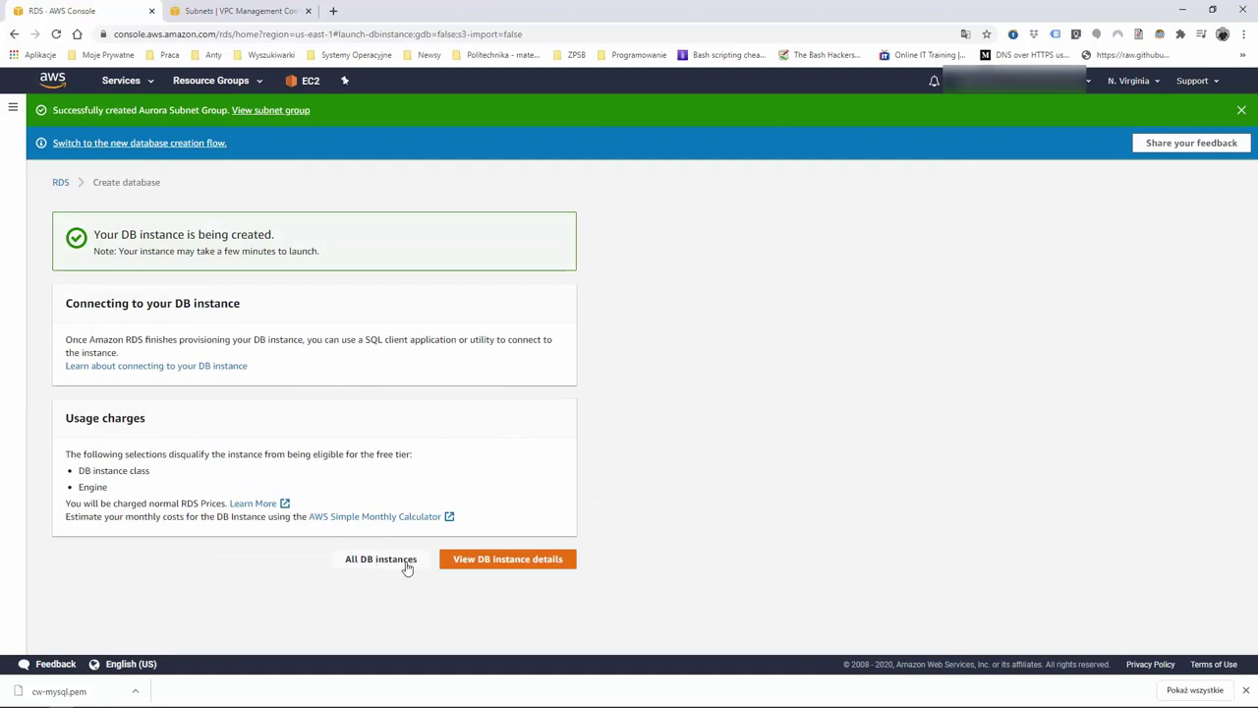
click(472, 563)
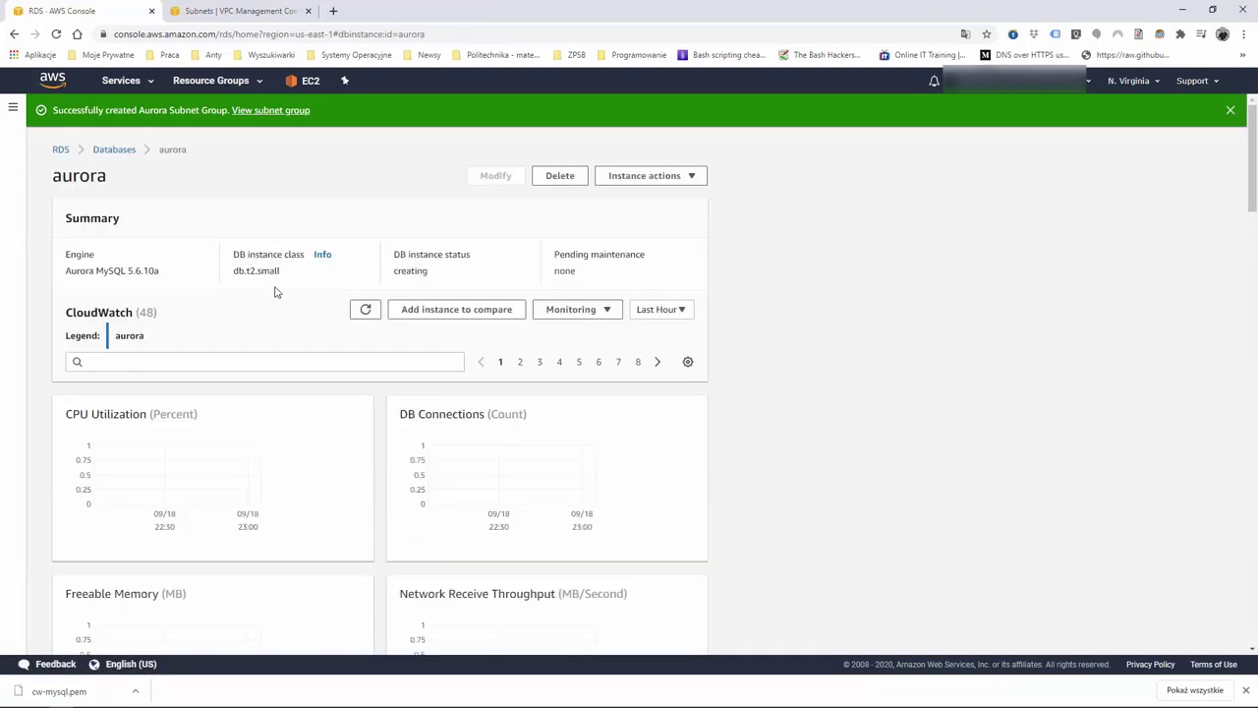
Go to the RDS Databases list and refresh it until the aurora cluster shows Available
click(114, 150)
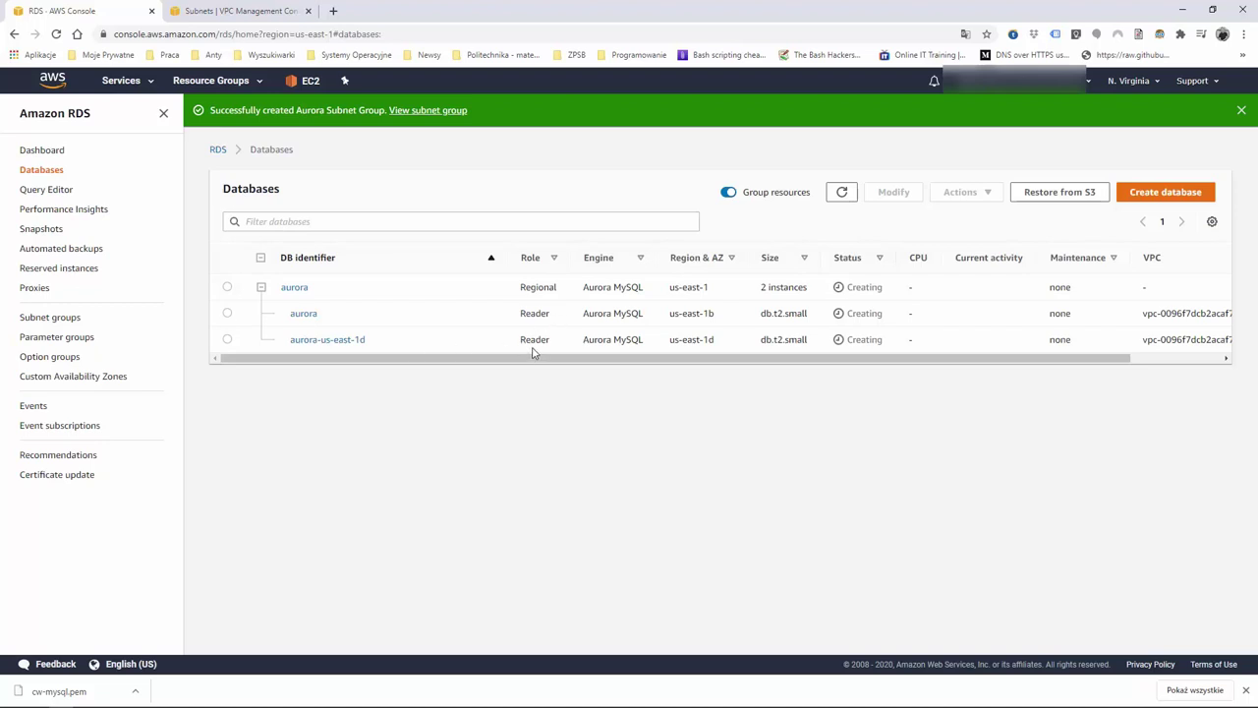
drag(579, 360, 481, 345)
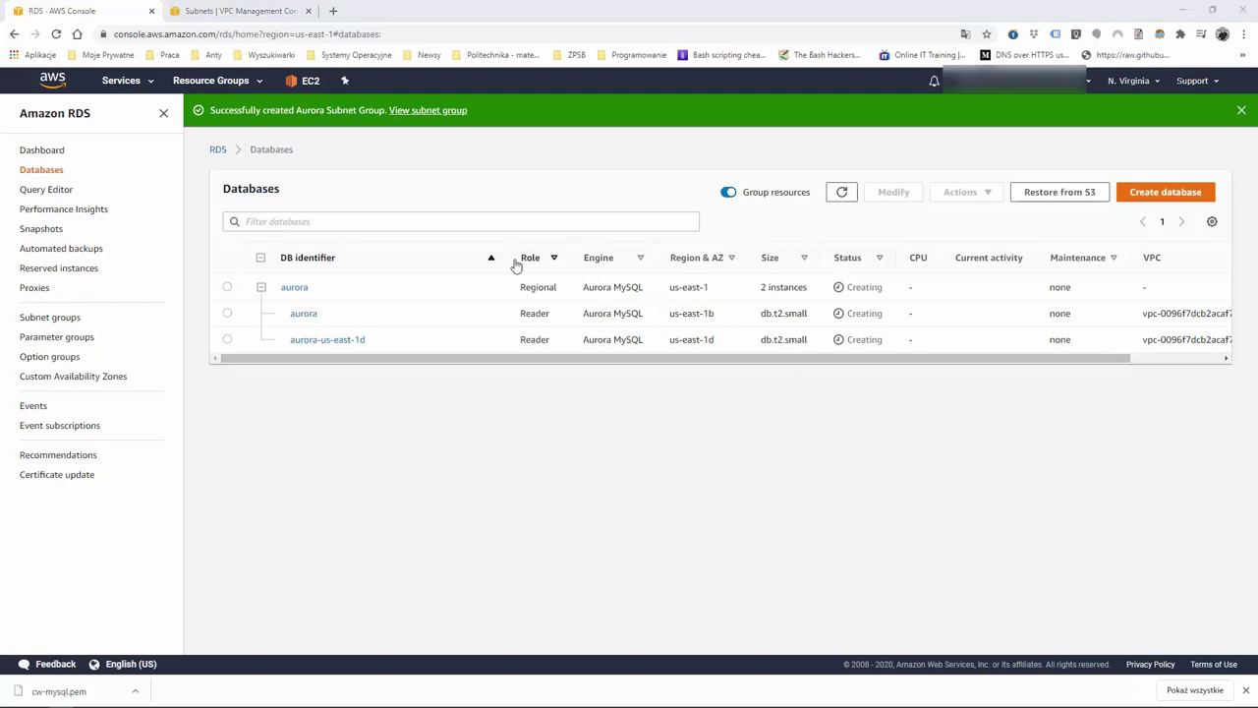
click(843, 196)
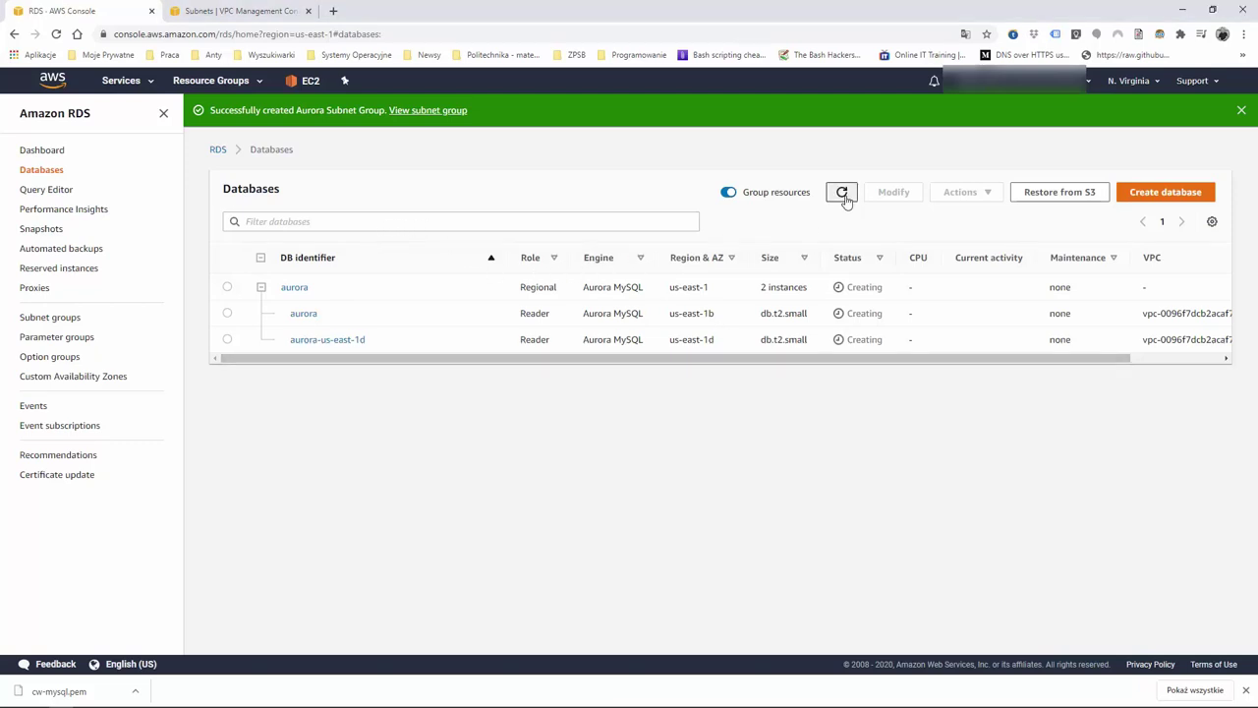
click(843, 196)
click(843, 196)
click(843, 198)
Keep refreshing the Databases list while both aurora instances create, then open a blank browser tab
click(843, 197)
click(843, 197)
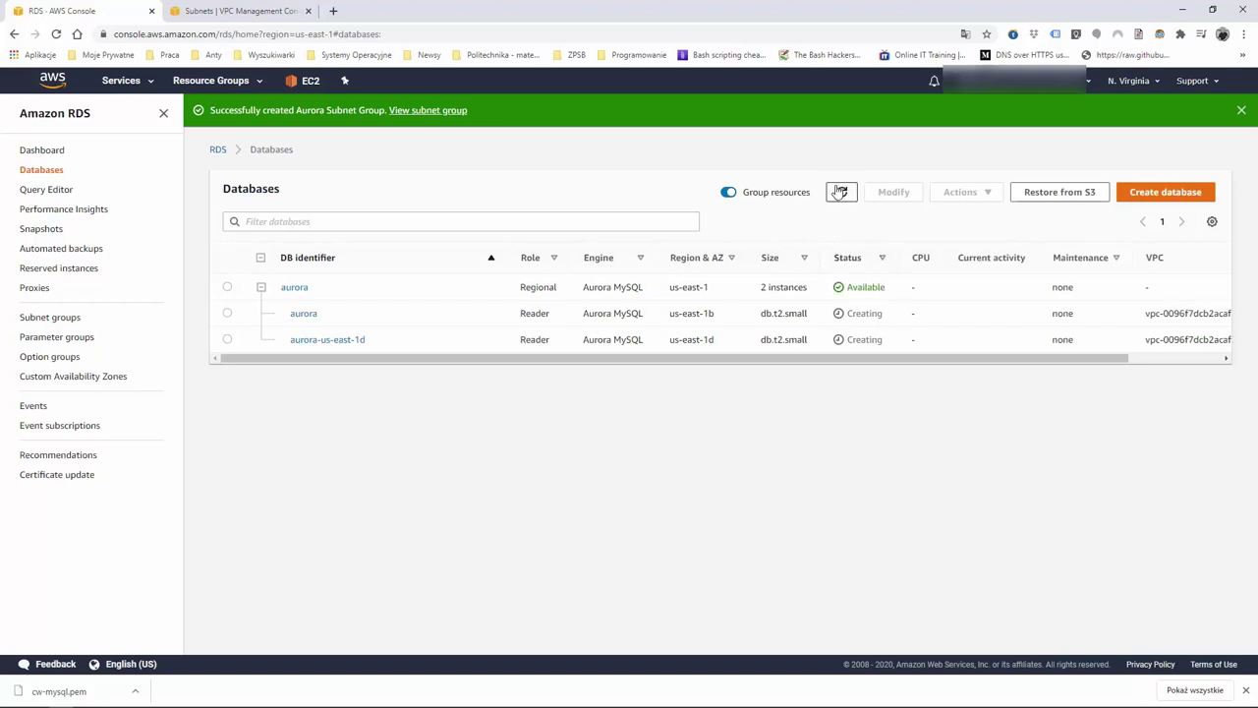
click(841, 193)
click(840, 194)
click(840, 194)
click(840, 195)
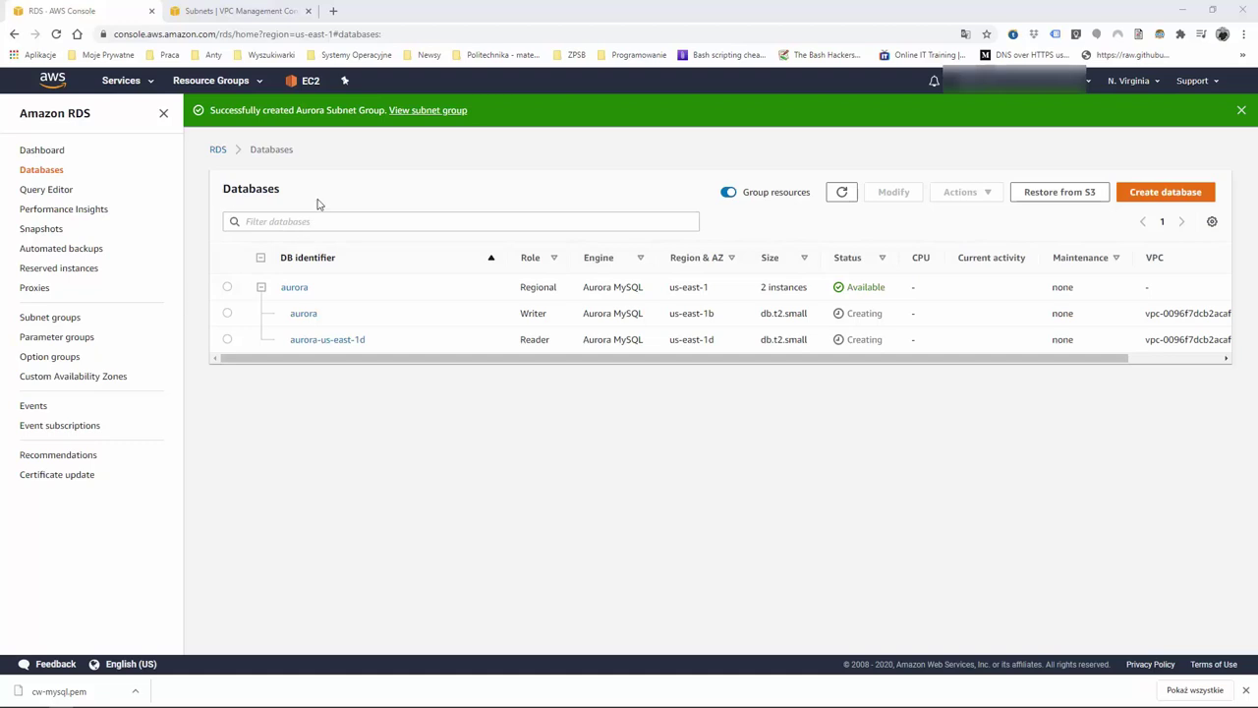
click(841, 197)
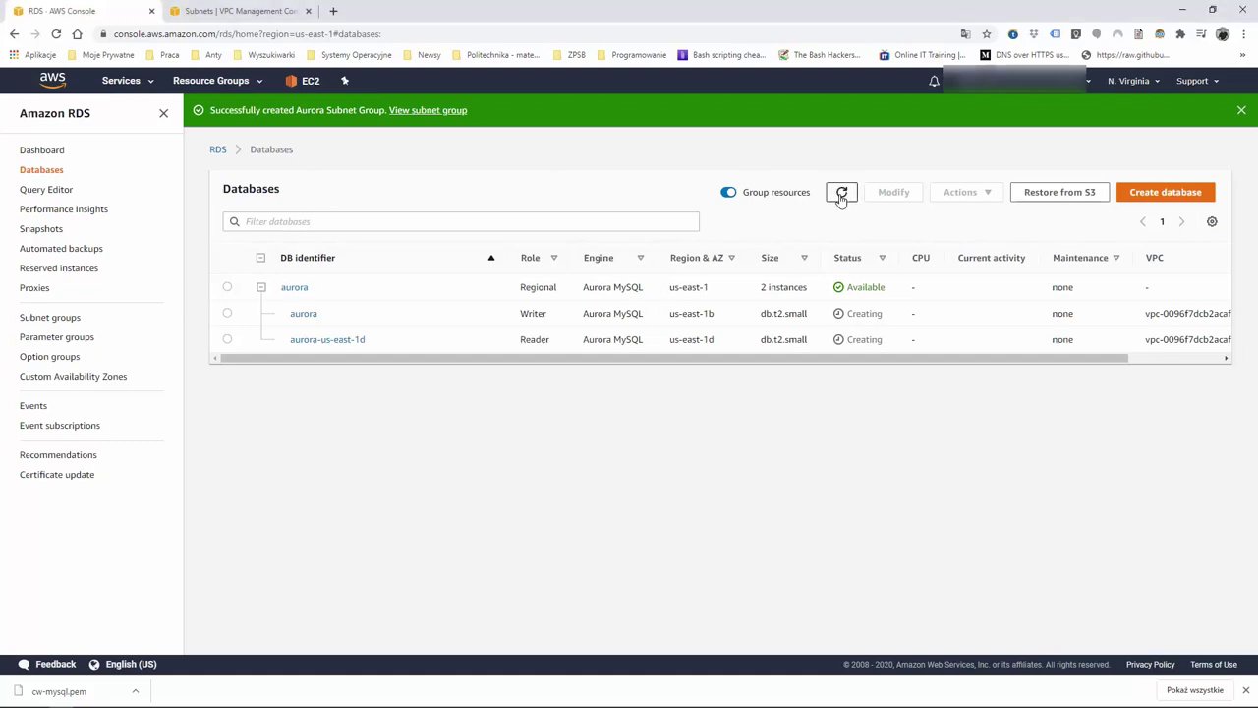
click(333, 10)
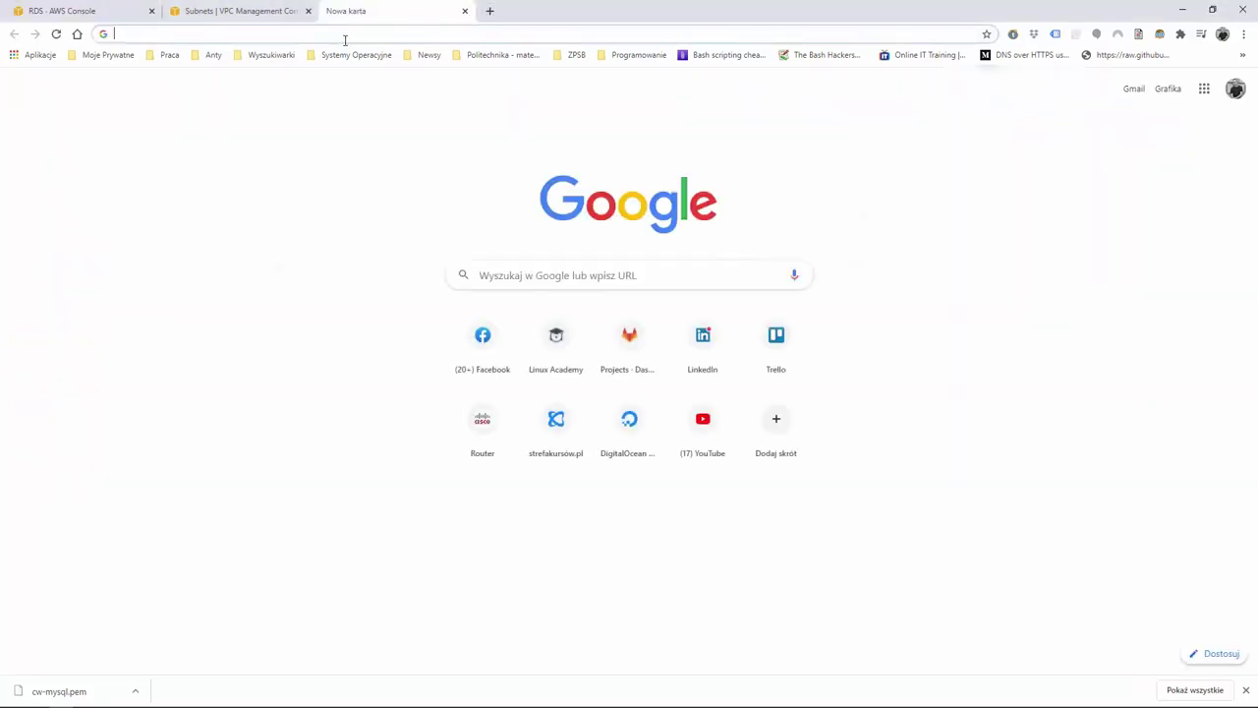
Search 'mysql workbench download', open the dev.mysql.com page, accept cookies, and download the Windows MSI installer
click(345, 36)
text(mysq)
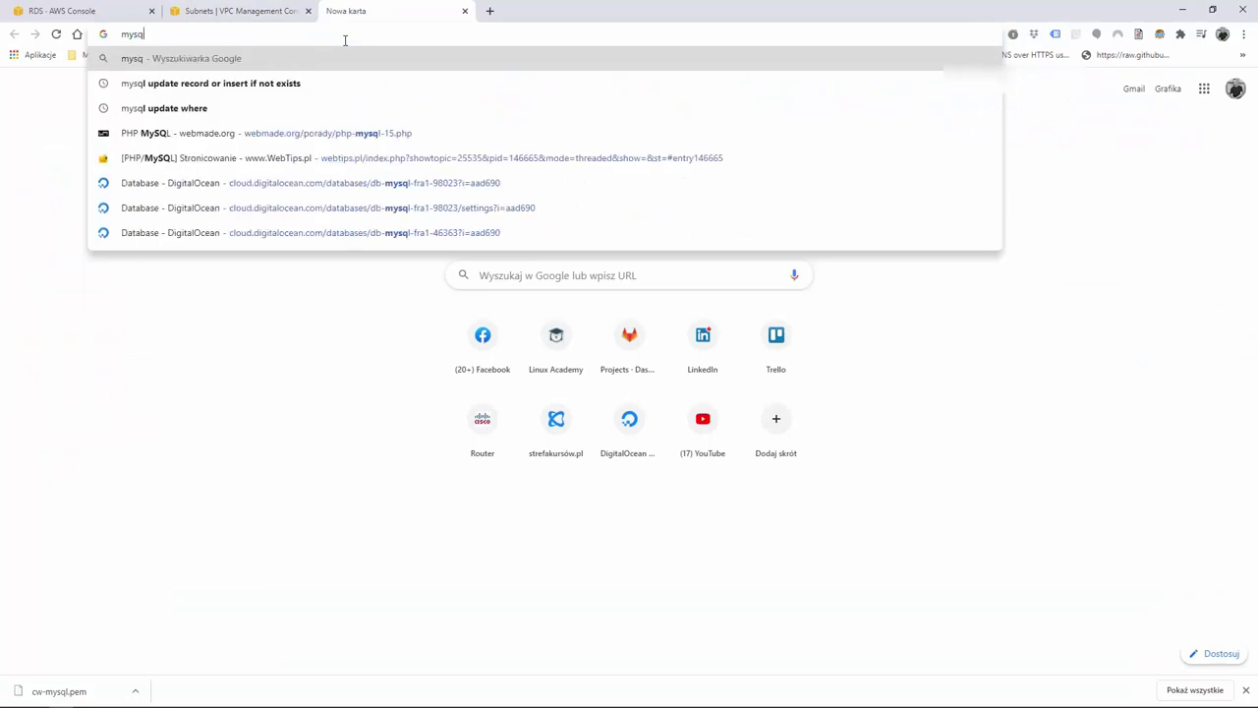
text(l work)
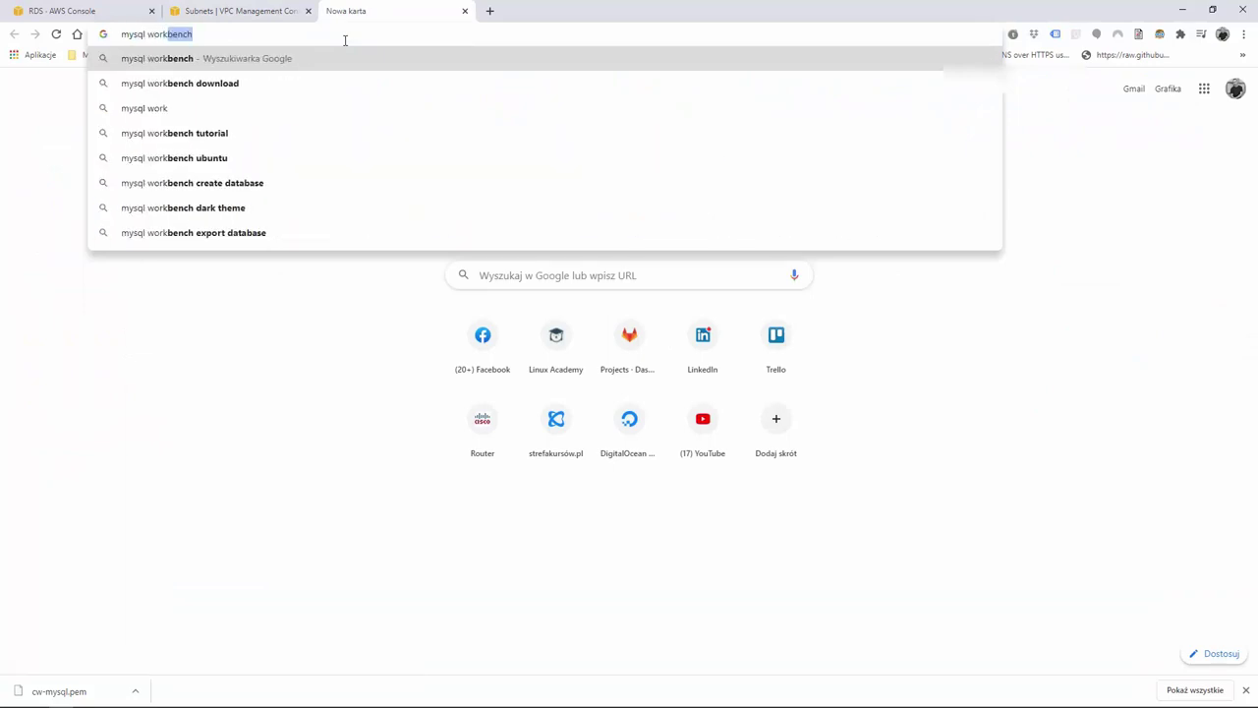
key(Down)
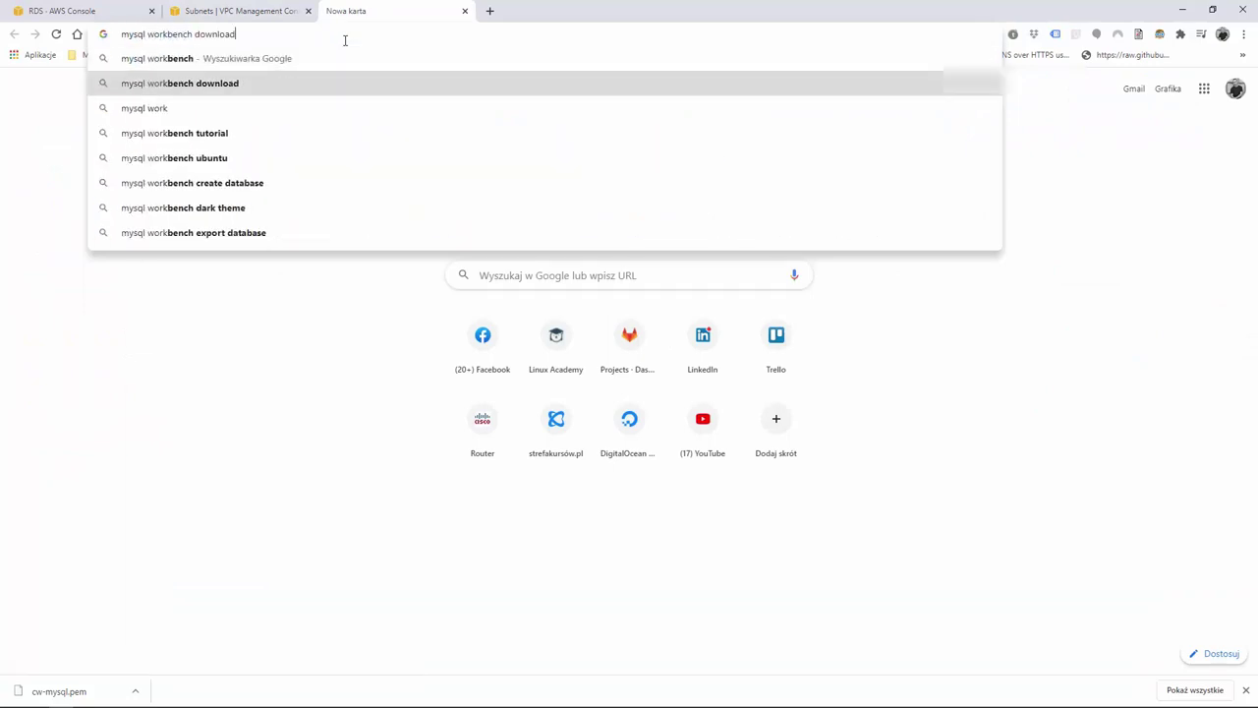
key(Return)
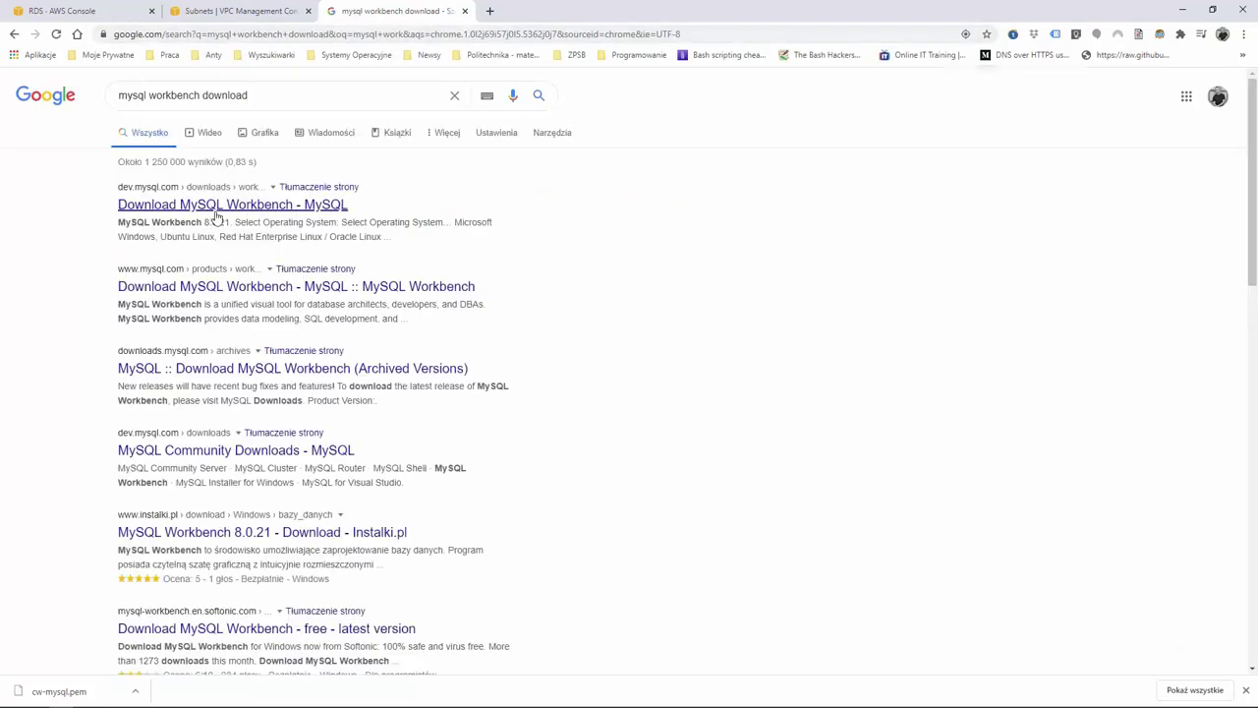
click(219, 207)
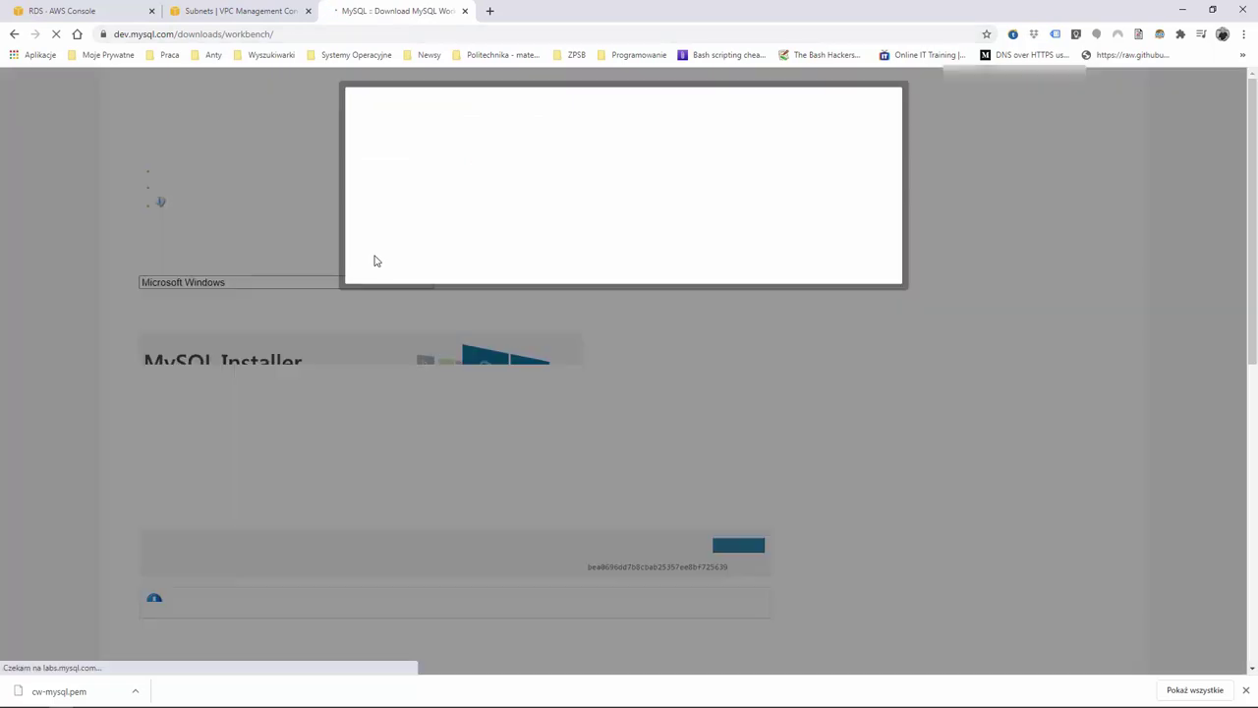
click(982, 60)
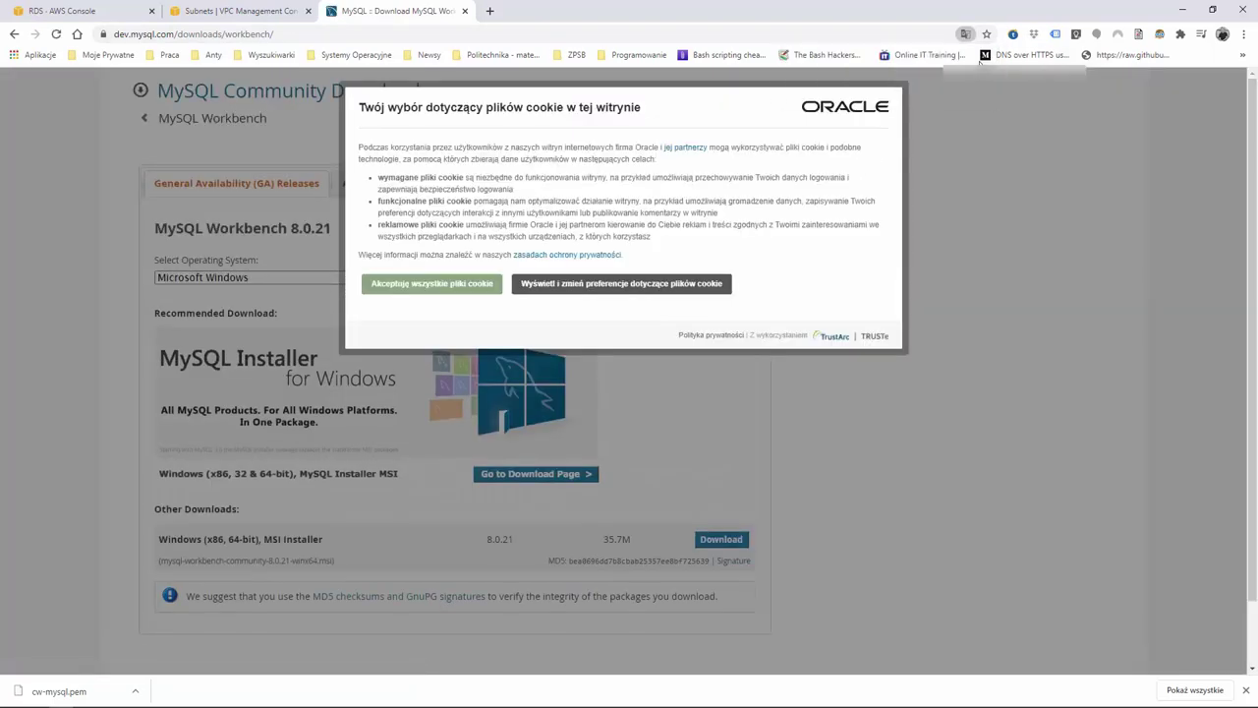
click(430, 287)
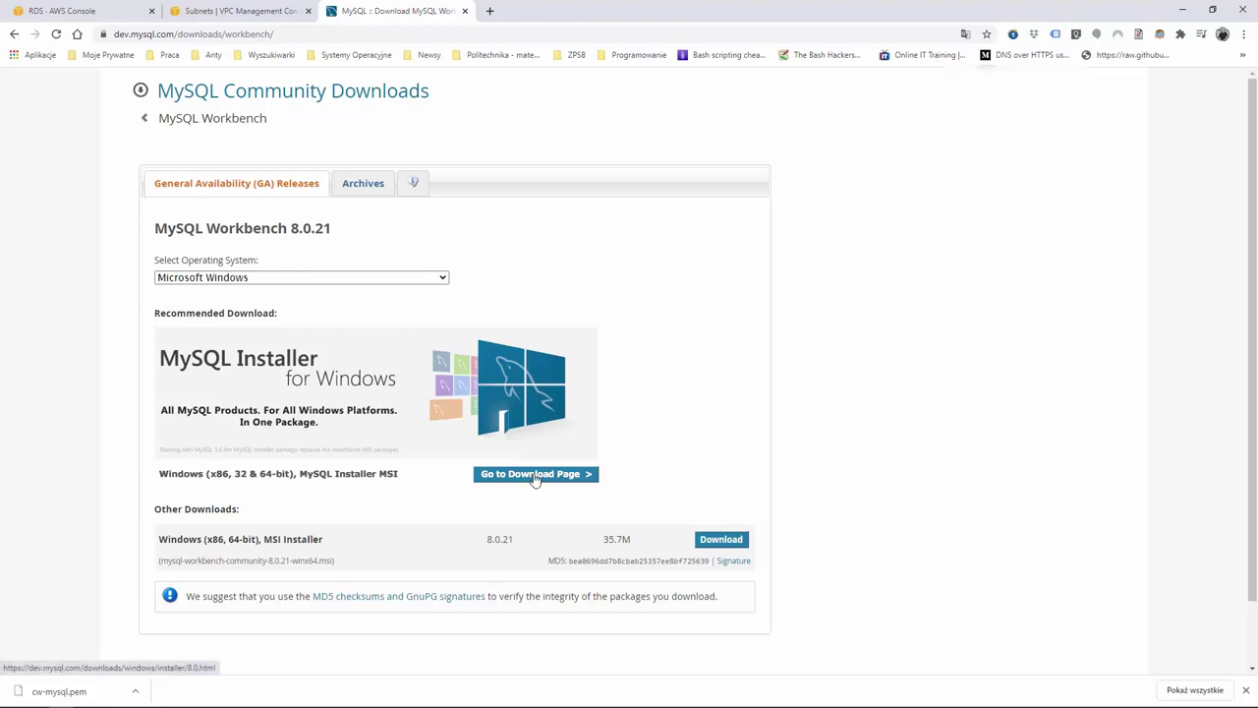
click(721, 541)
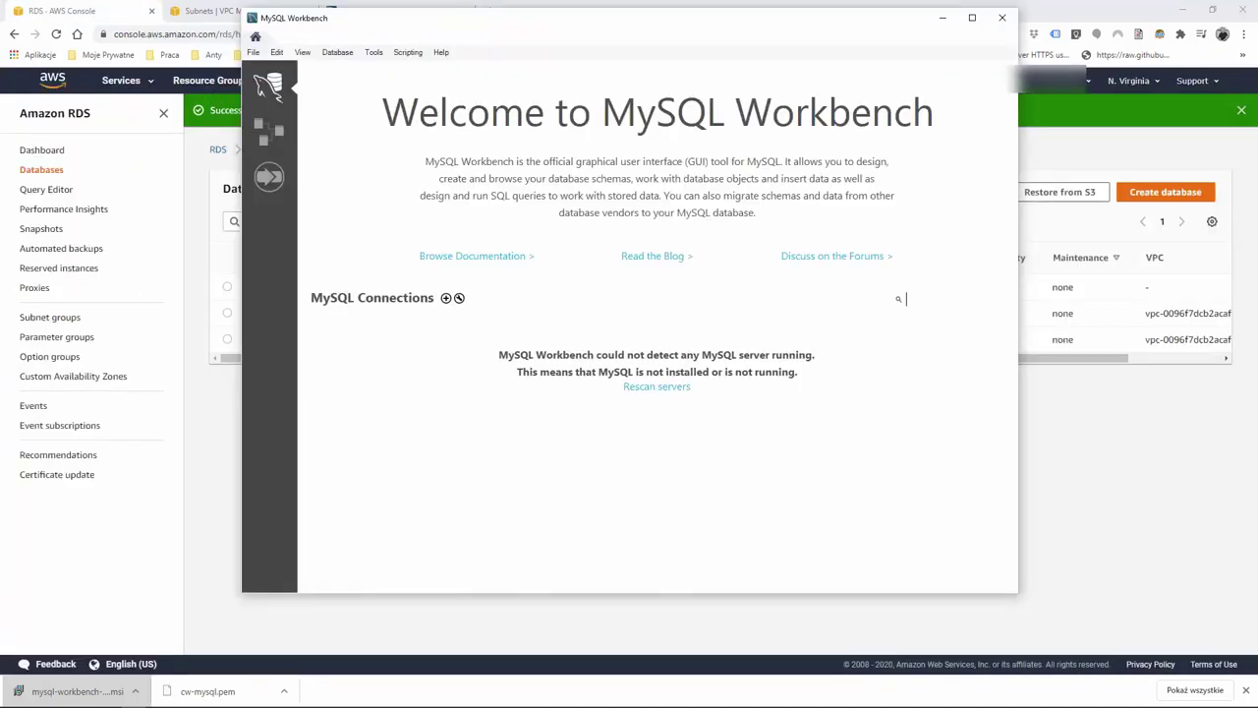
Maximize MySQL Workbench and start a new connection, then return to the browser's Subnets tab
click(971, 18)
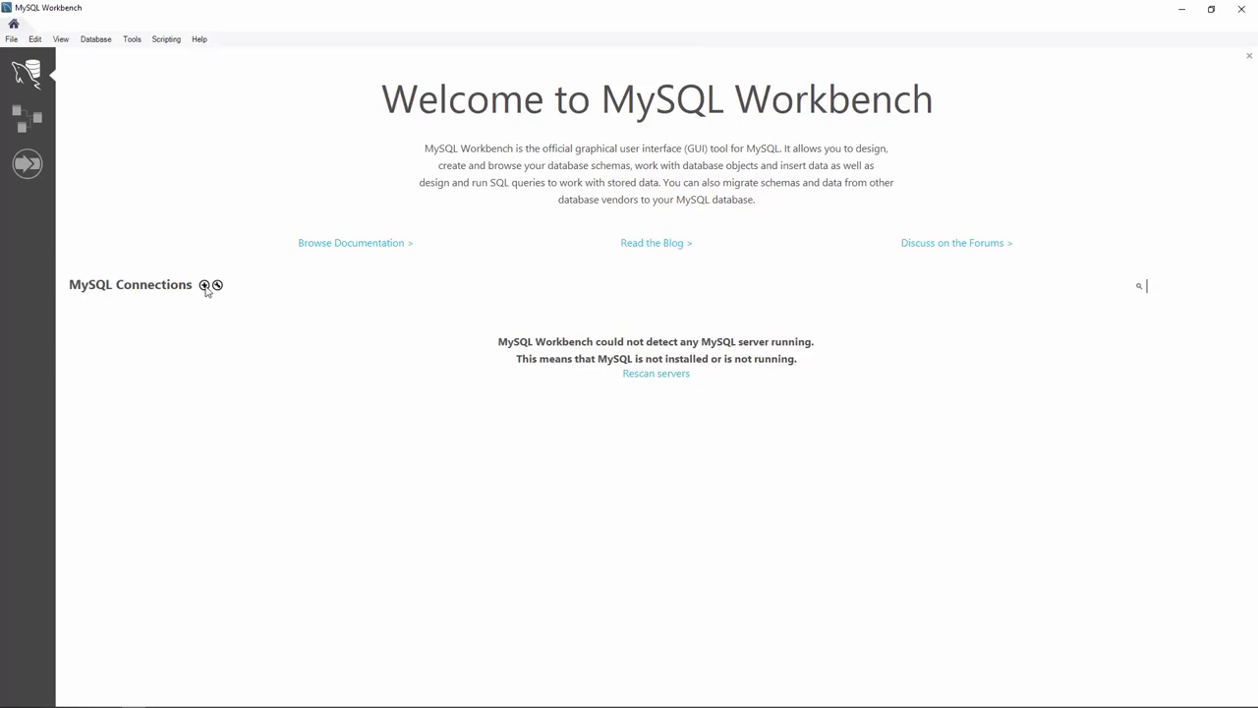
click(204, 285)
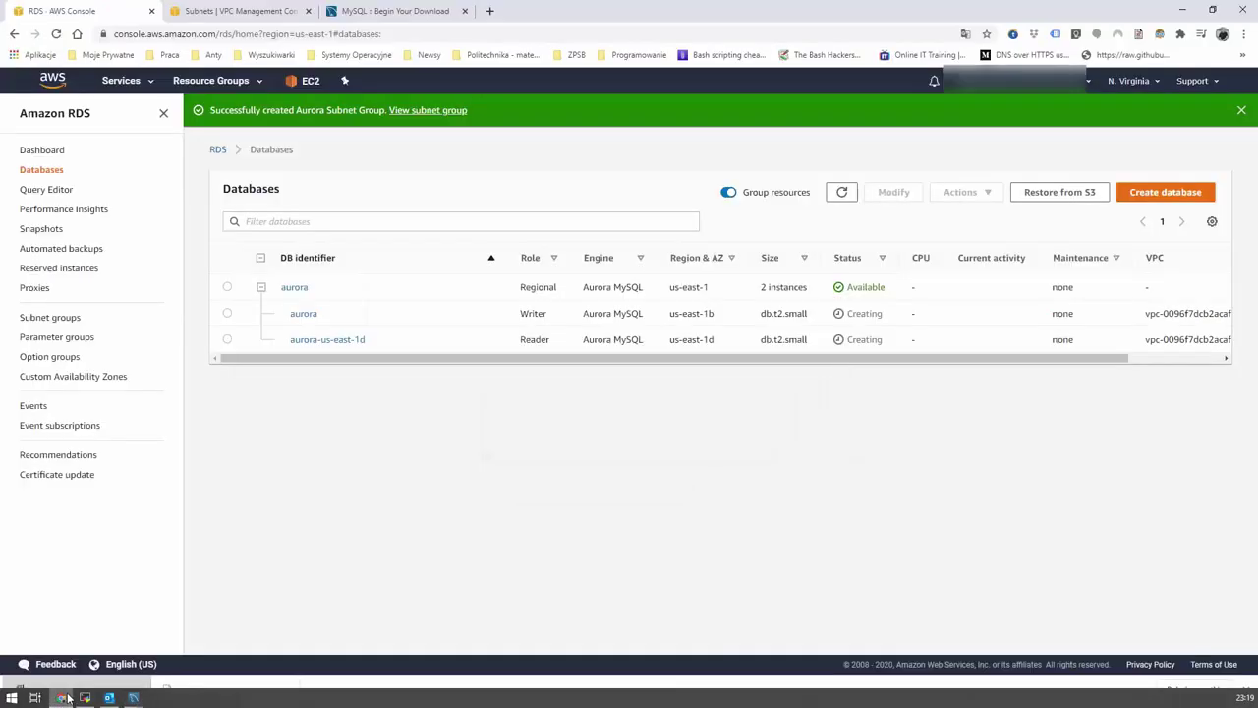
click(71, 701)
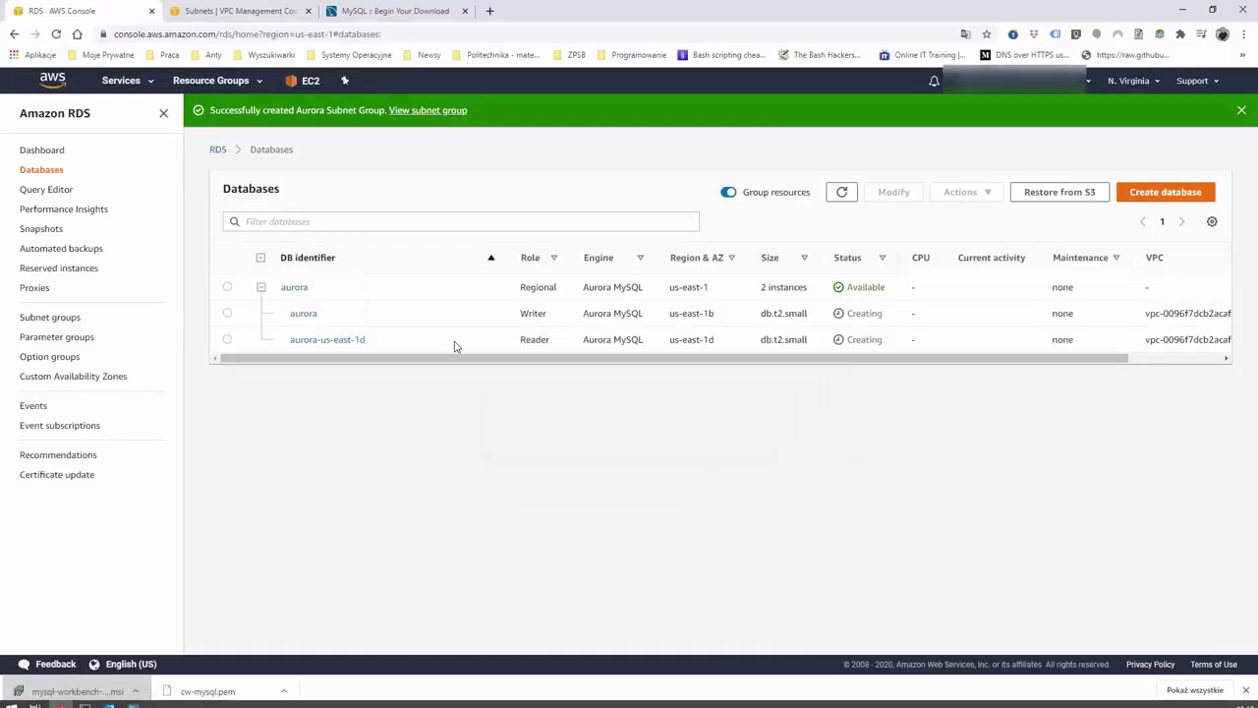
click(211, 13)
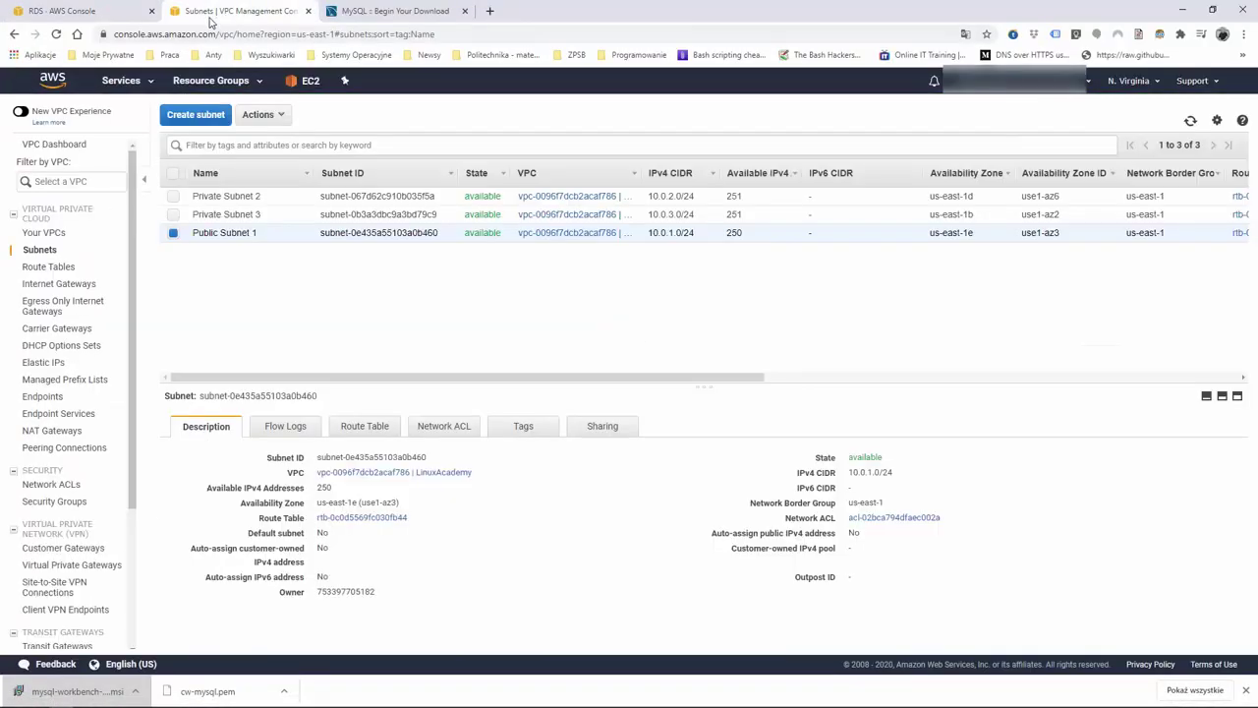
Copy the Ec2Bastion instance's Public DNS from EC2 Running Instances and close the MySQL download tab
click(55, 82)
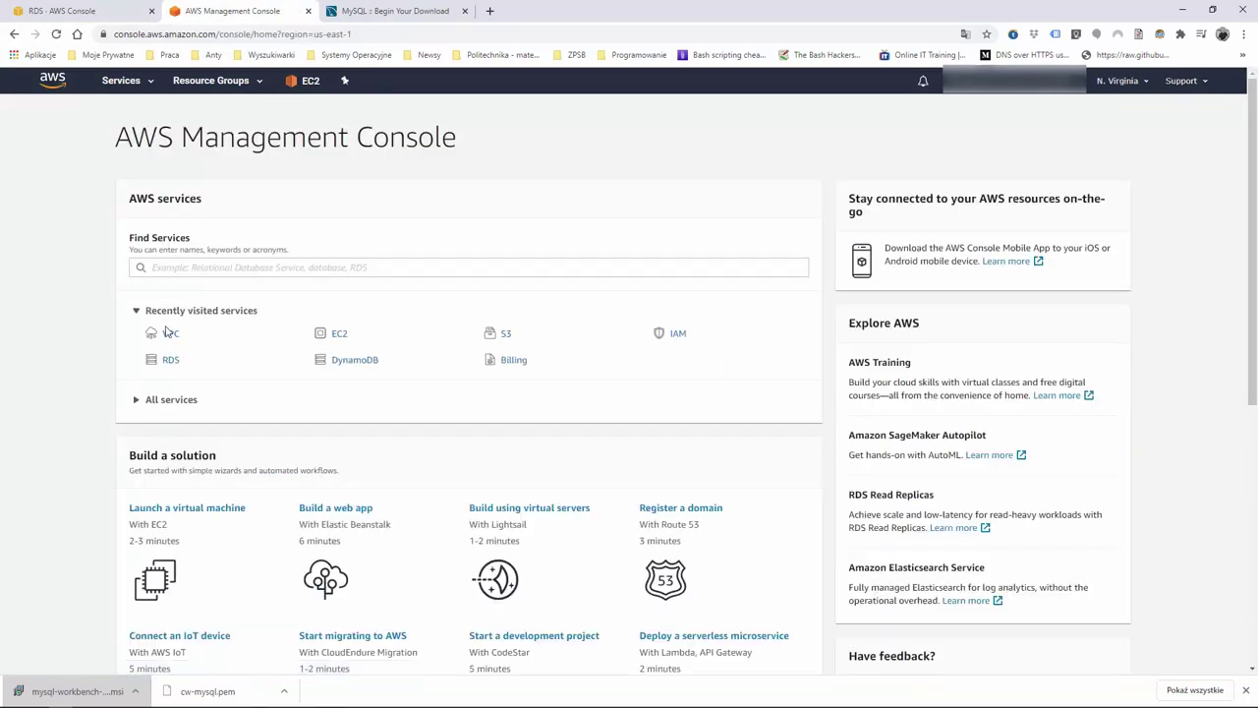
click(345, 337)
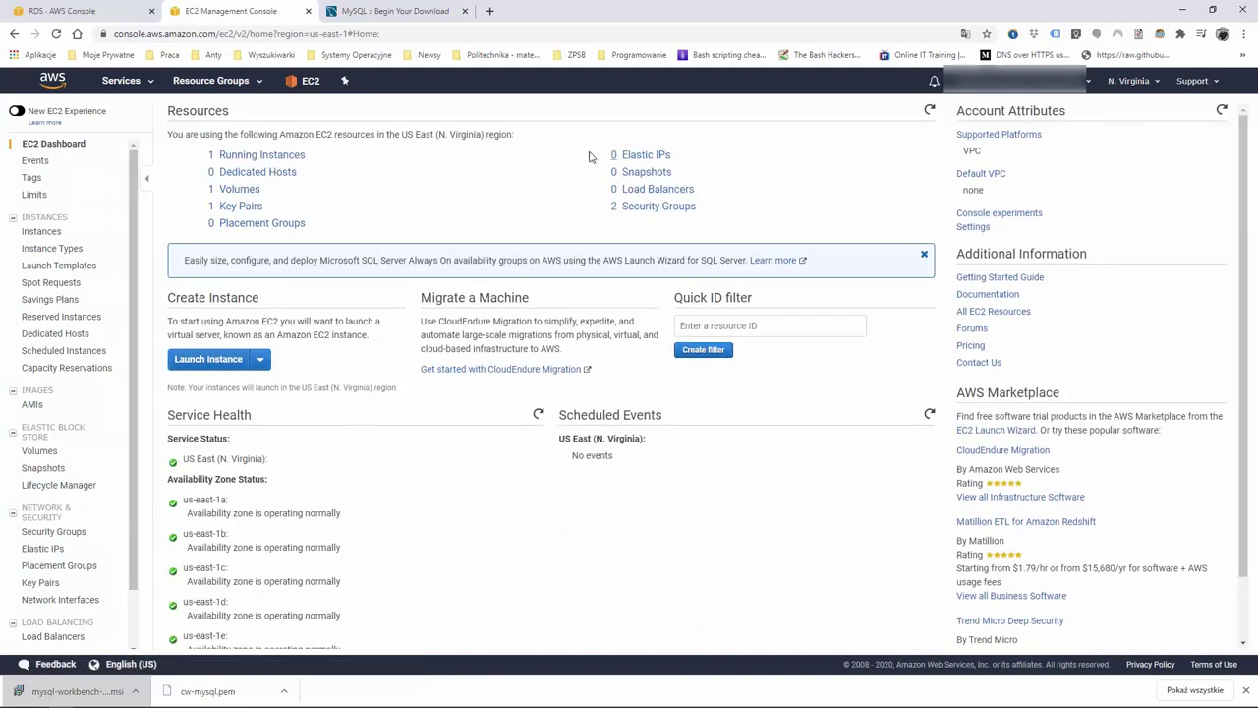
click(233, 160)
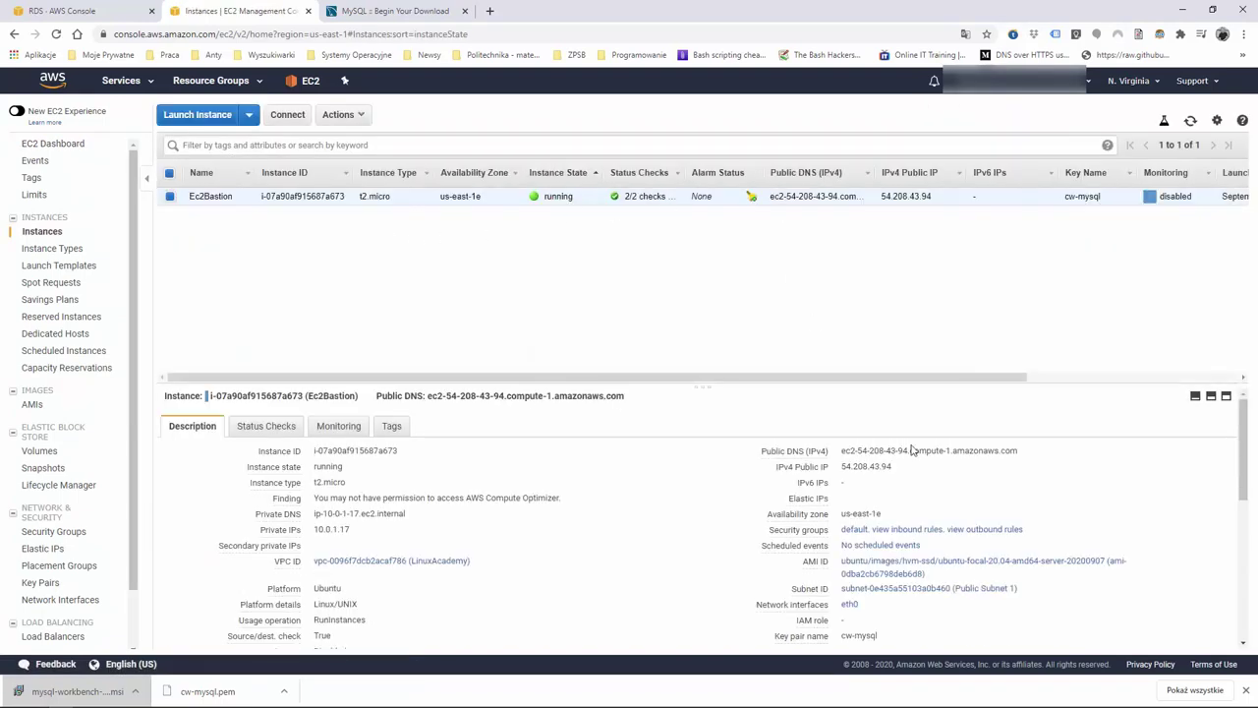
click(1029, 451)
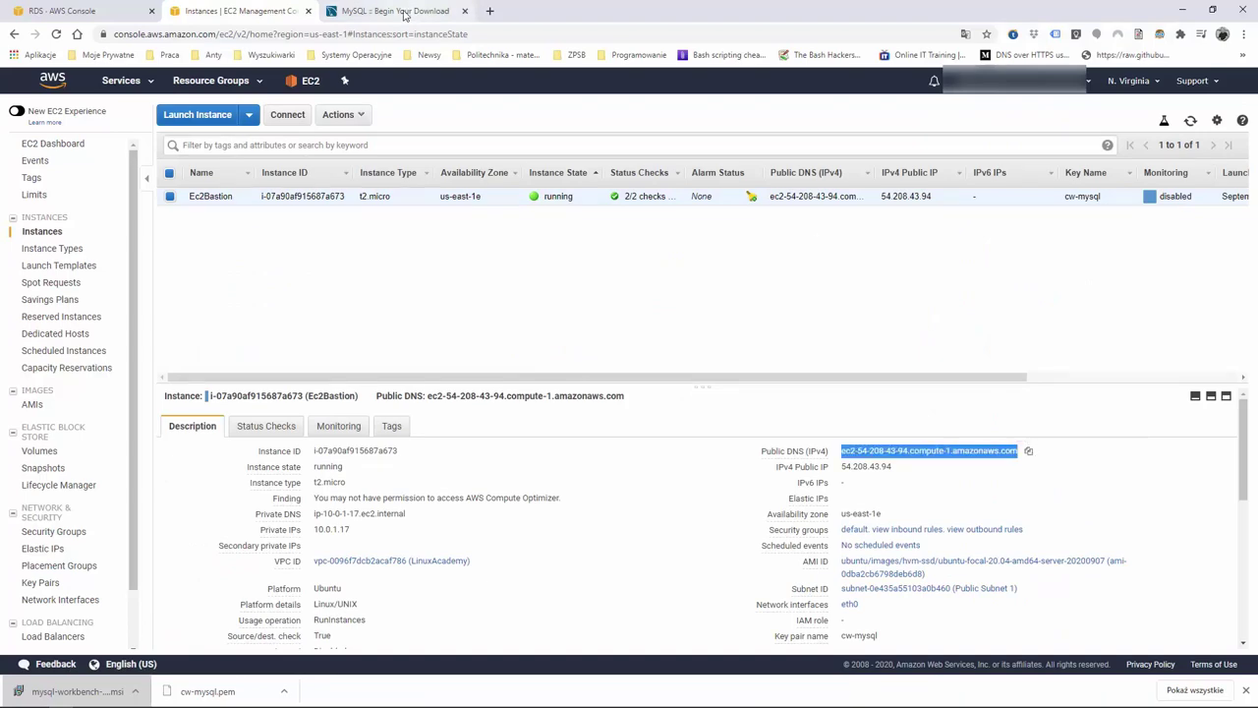
click(403, 11)
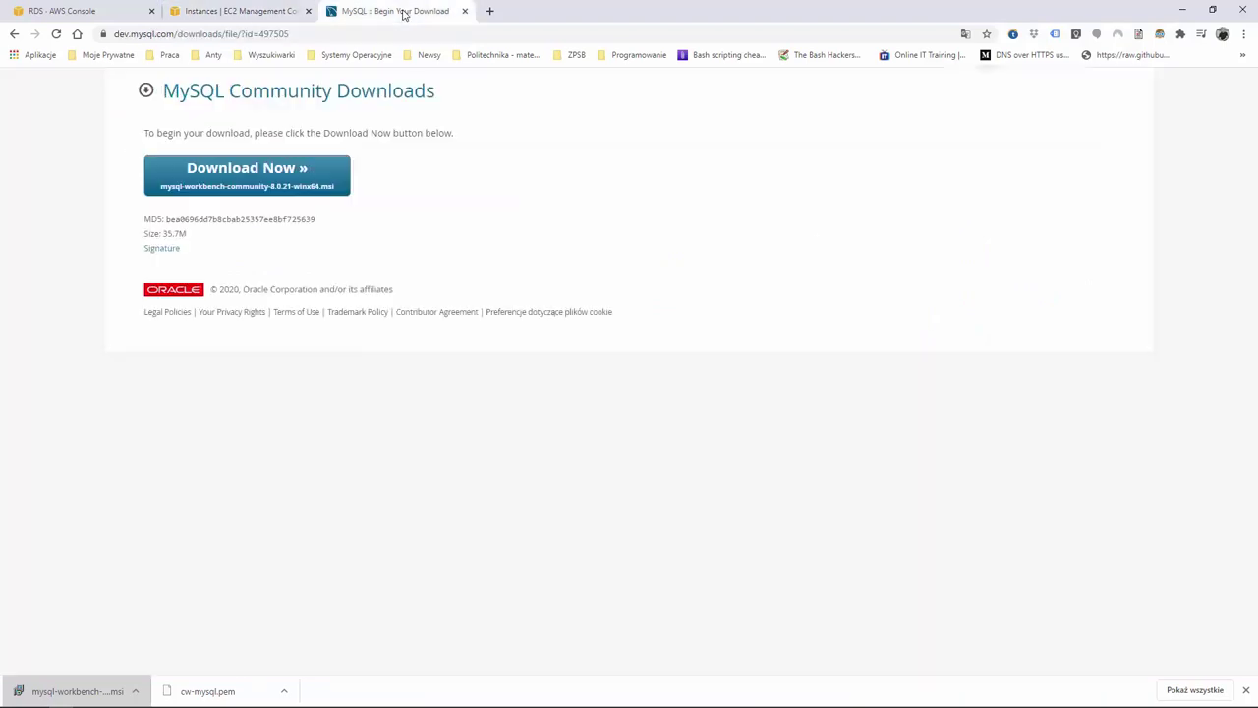
click(465, 11)
Name the new connection with the pasted bastion DNS and choose Standard TCP/IP over SSH
click(1179, 16)
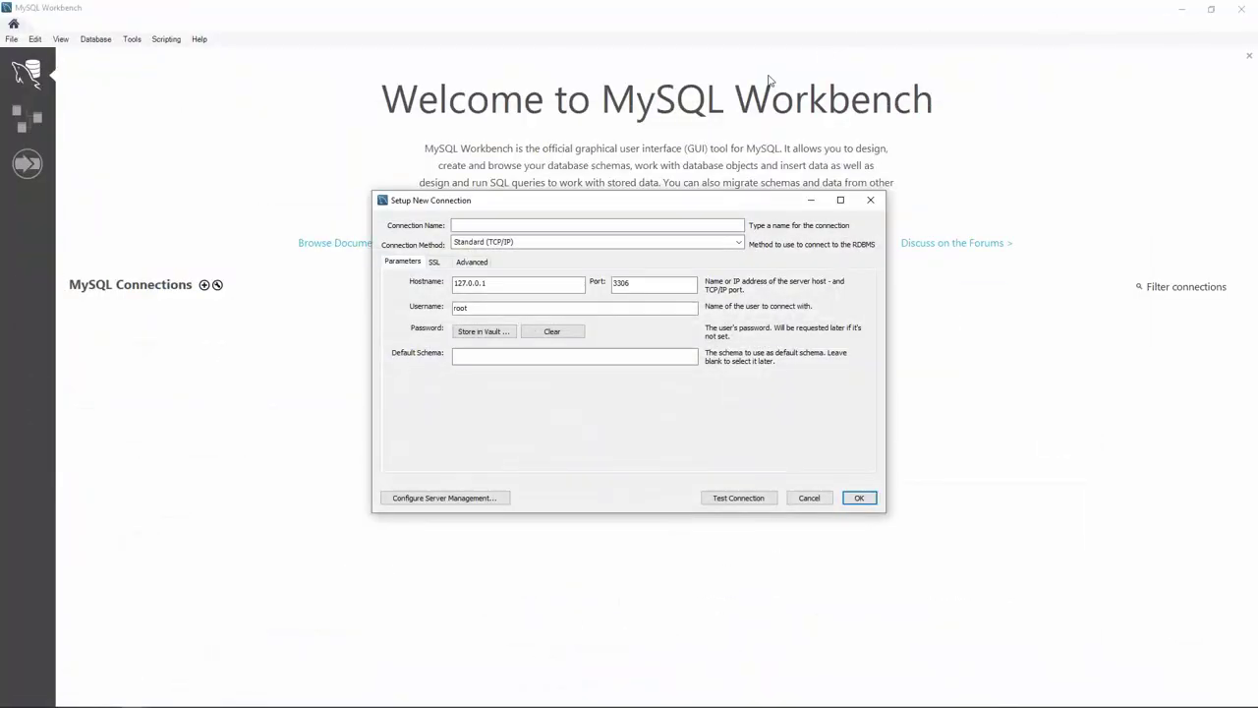
click(497, 228)
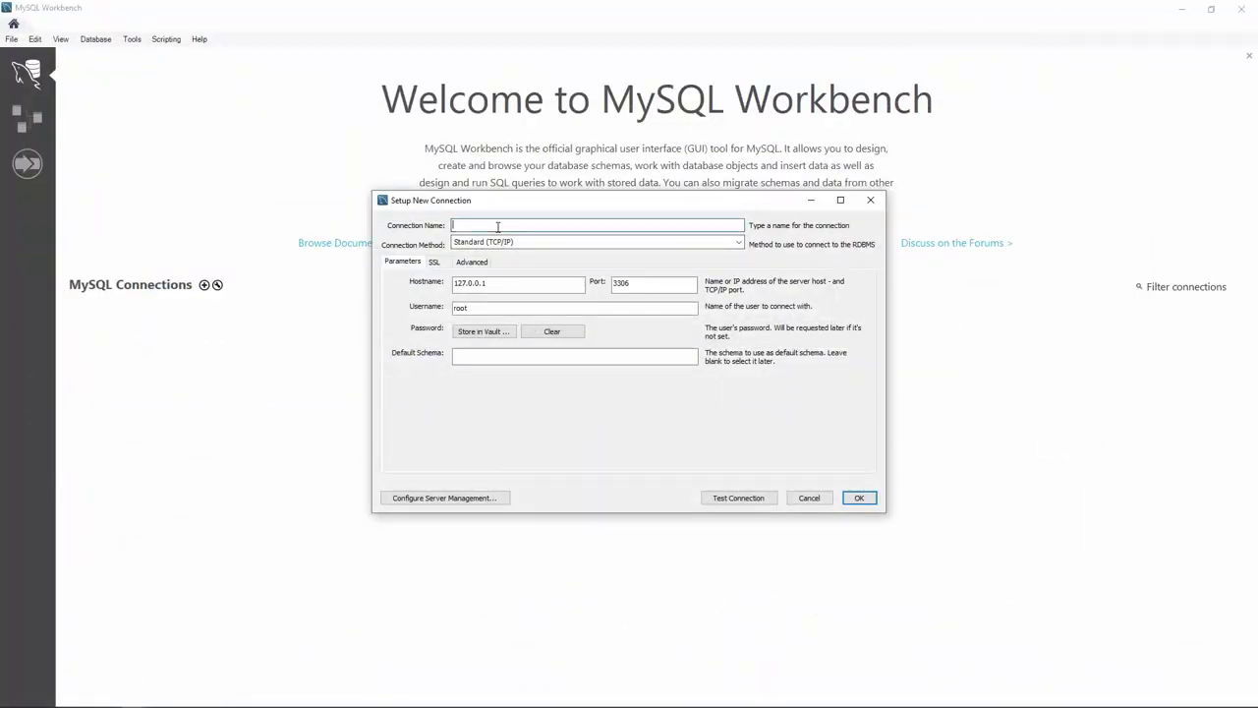
key(ctrl+v)
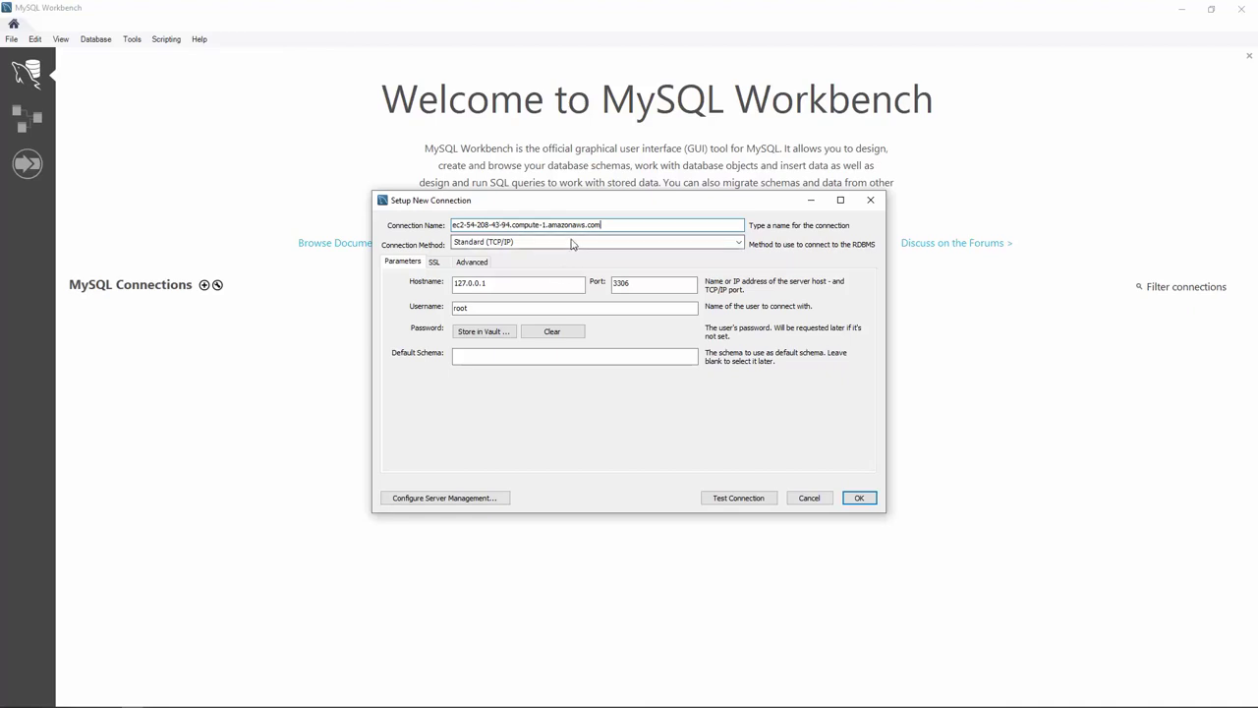
click(574, 243)
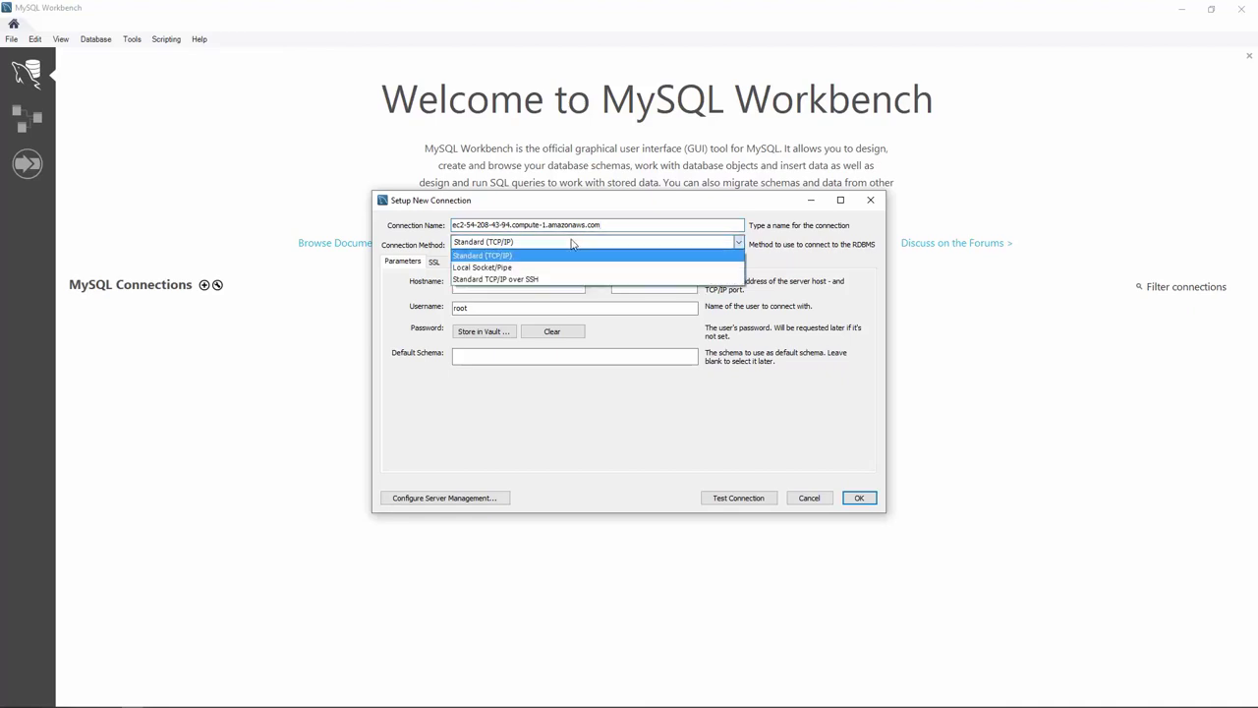
click(524, 279)
Set the SSH Hostname to the bastion DNS and the SSH Username to ubuntu
click(527, 282)
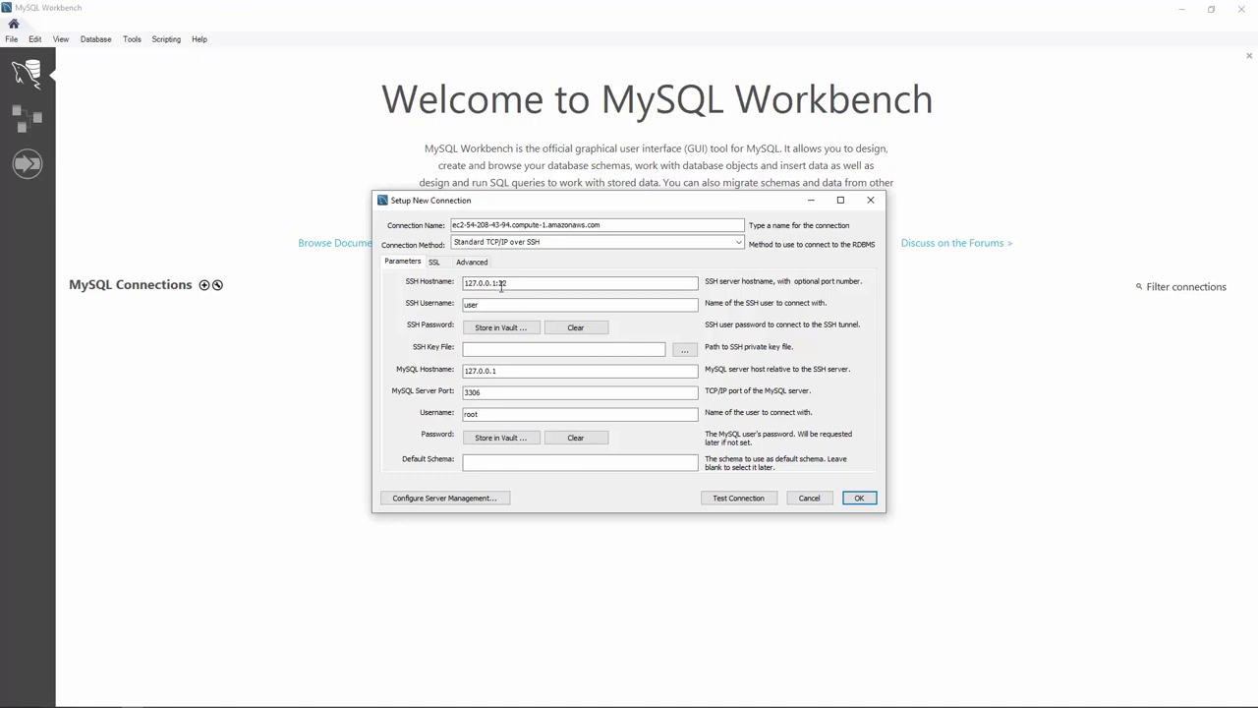
click(498, 282)
triple_click(501, 282)
key(ctrl+v)
double_click(500, 304)
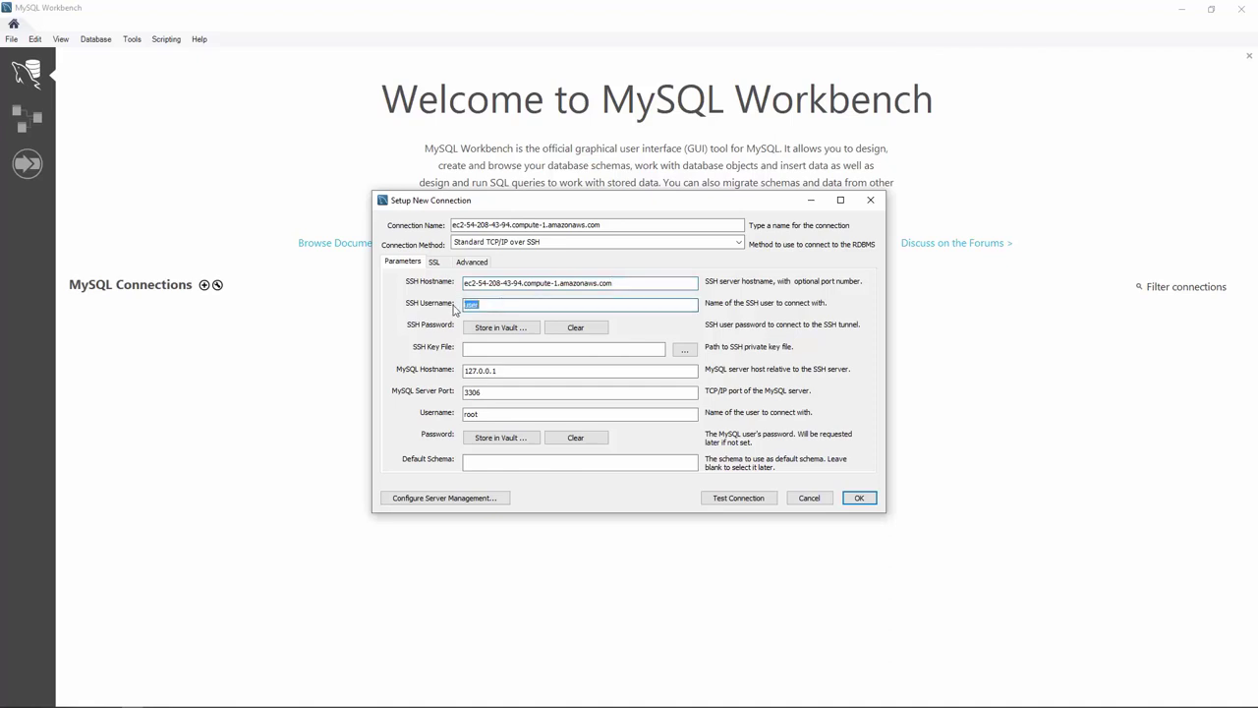
text(ubuntu)
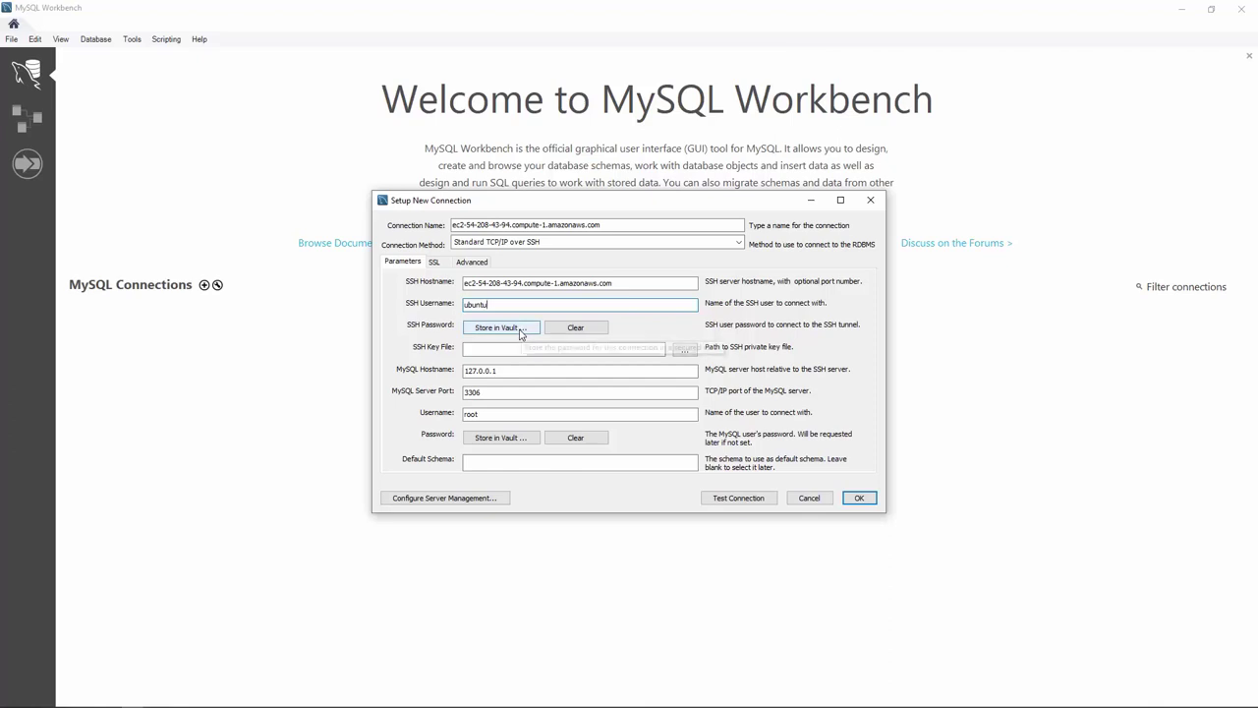
Select cw-mysql.pem from the Desktop as the SSH key file
click(687, 351)
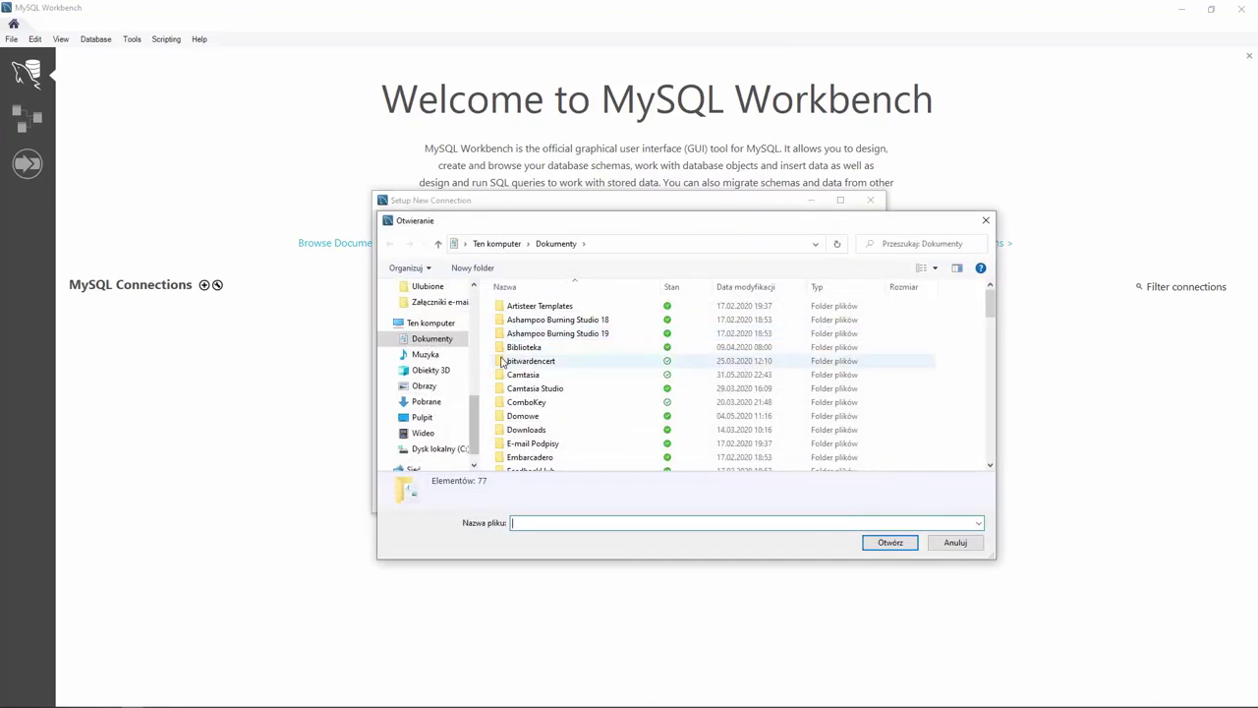
scroll(424, 324, up, 5)
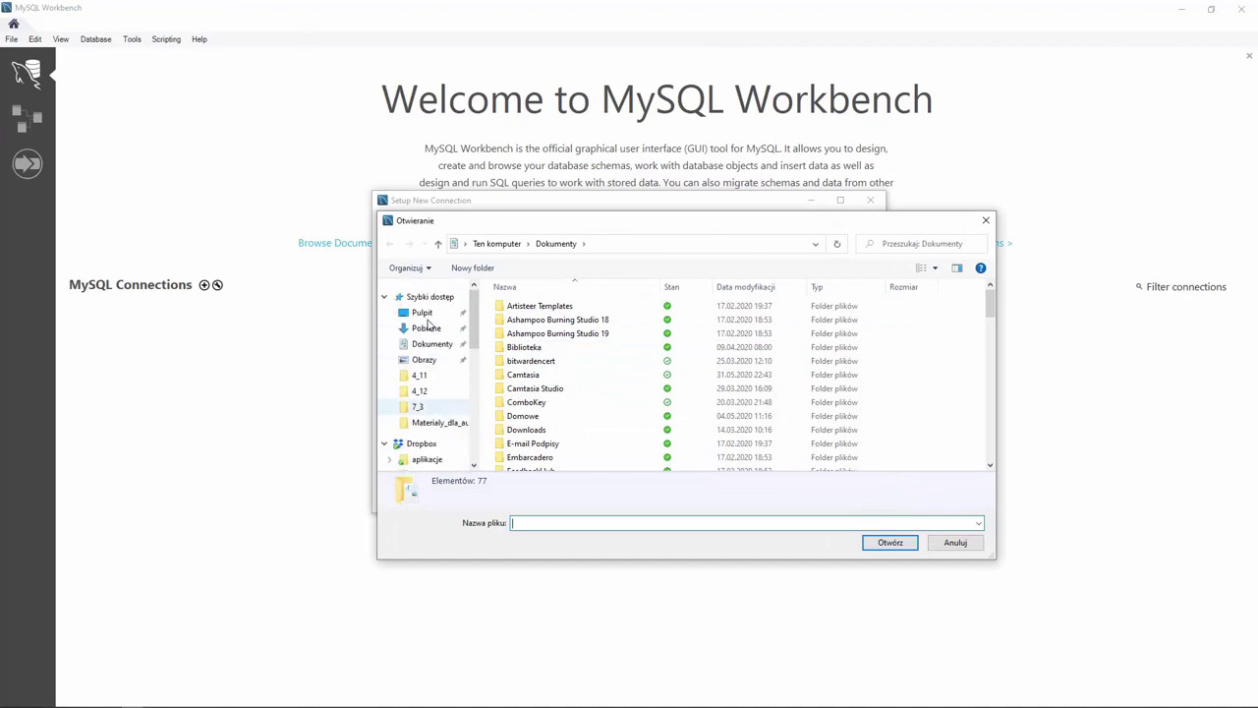
click(422, 312)
double_click(535, 398)
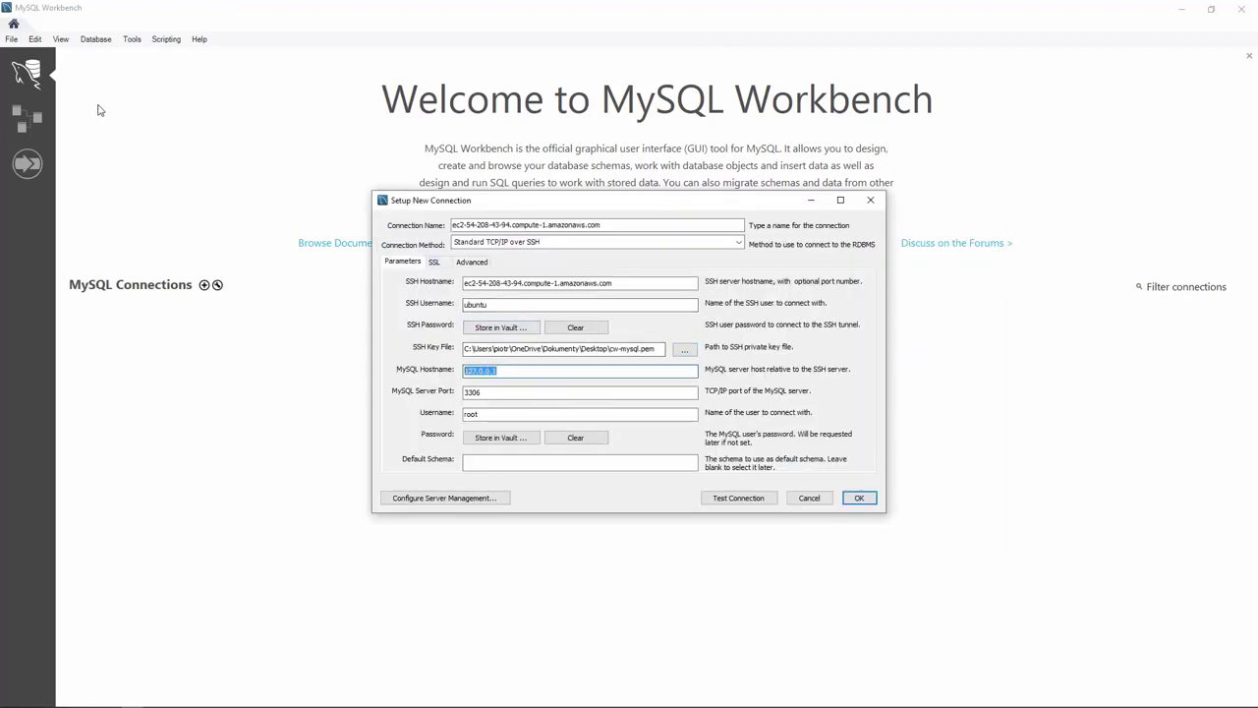
click(61, 699)
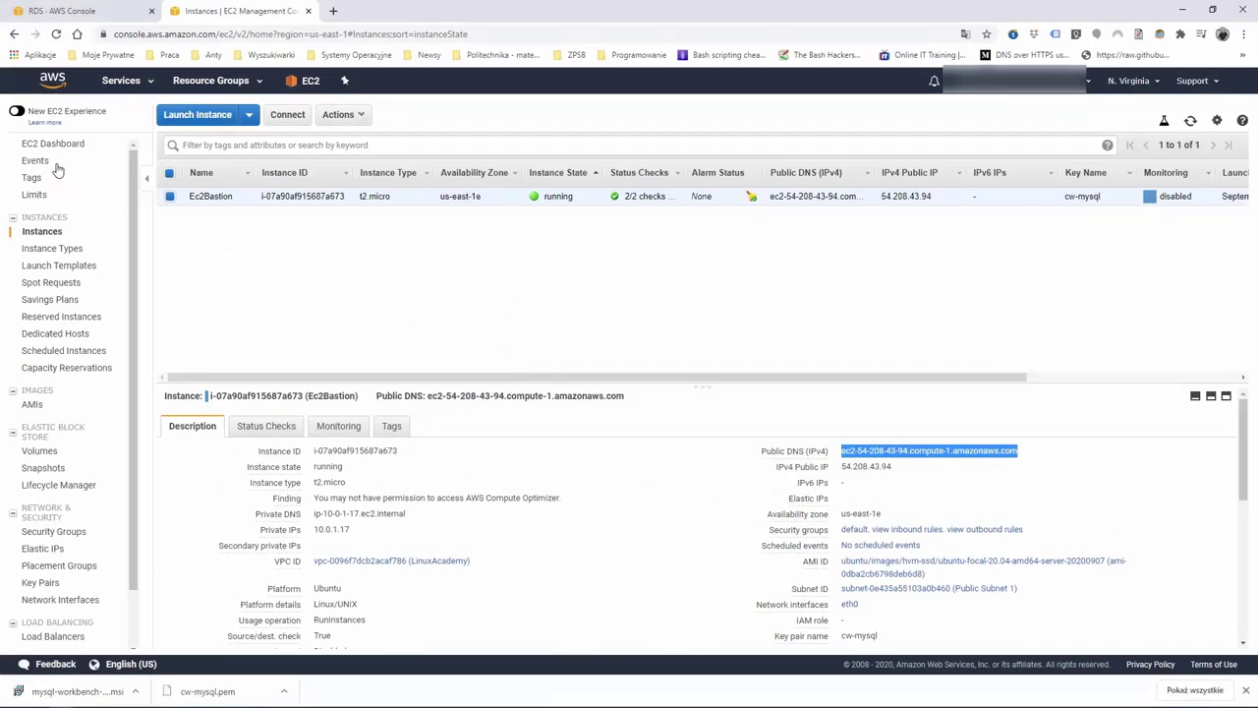
Open the aurora cluster's details page from the RDS Databases list
click(61, 82)
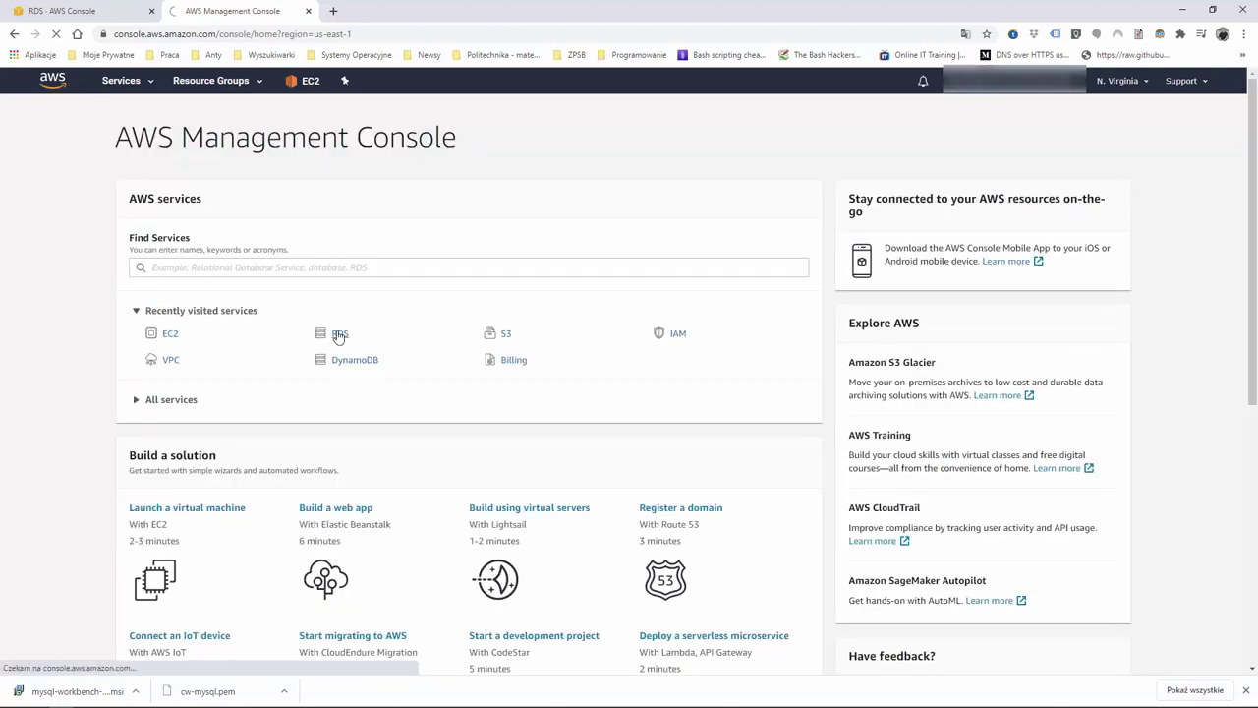
click(338, 335)
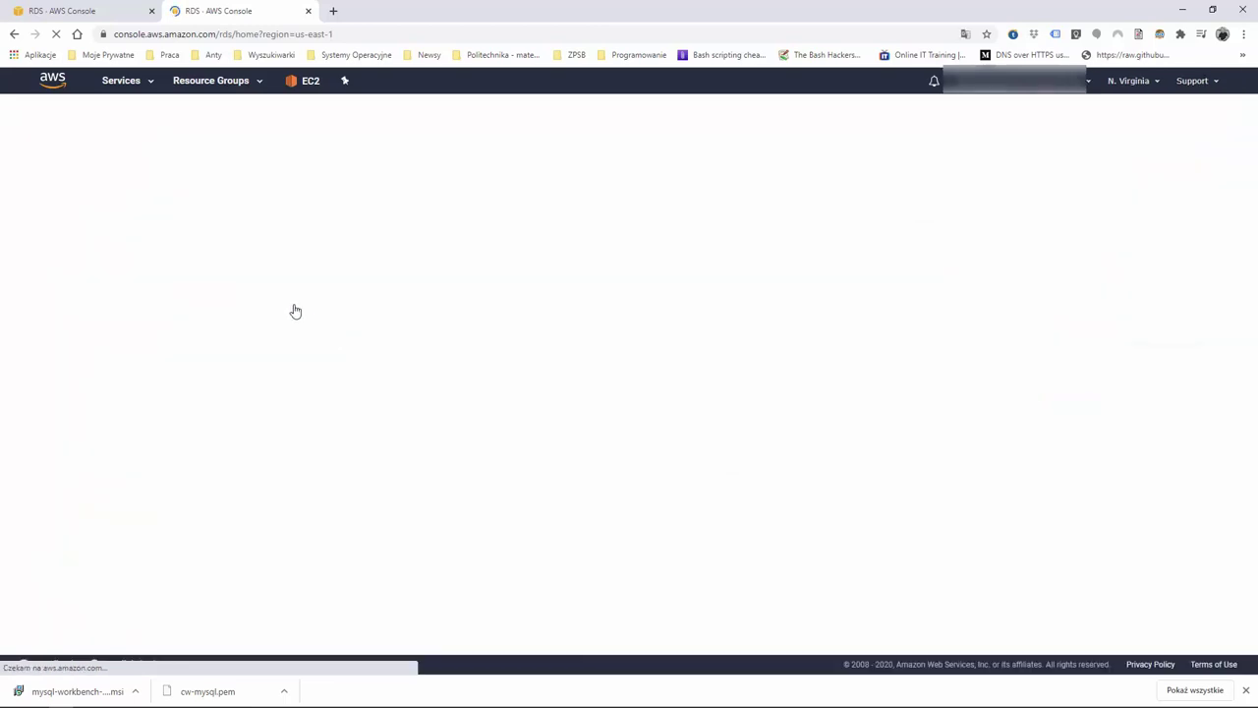
click(42, 170)
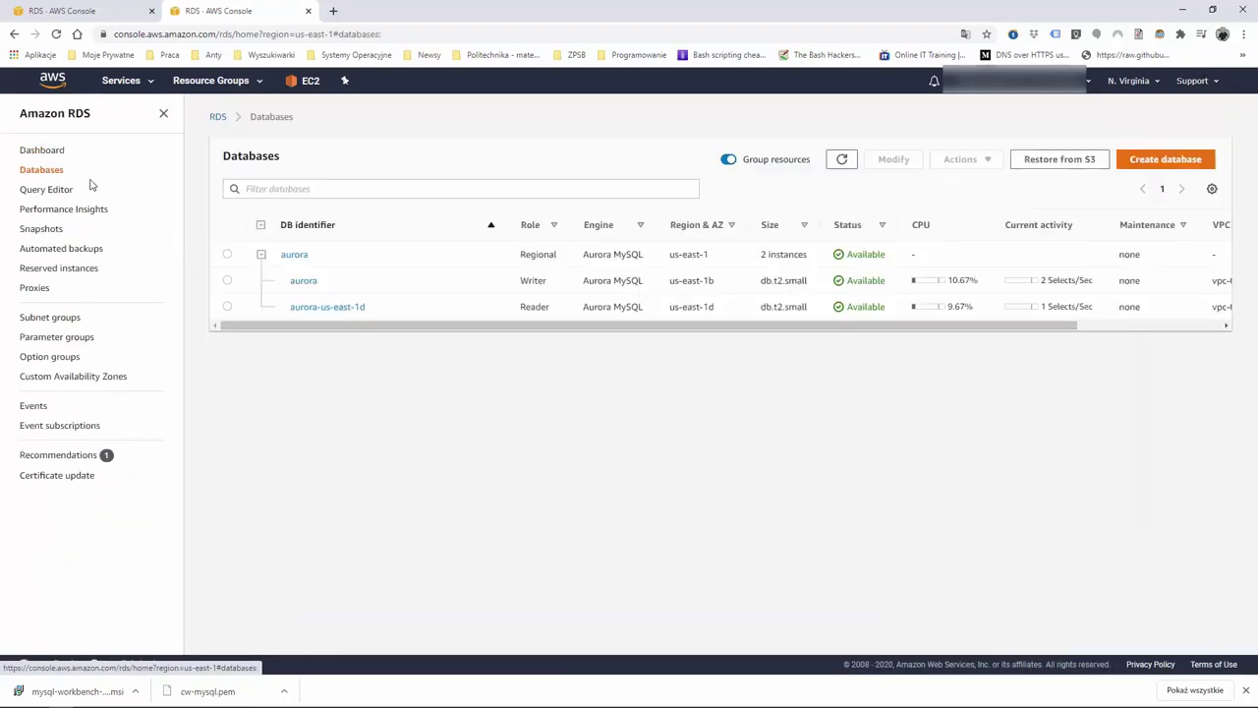
click(295, 256)
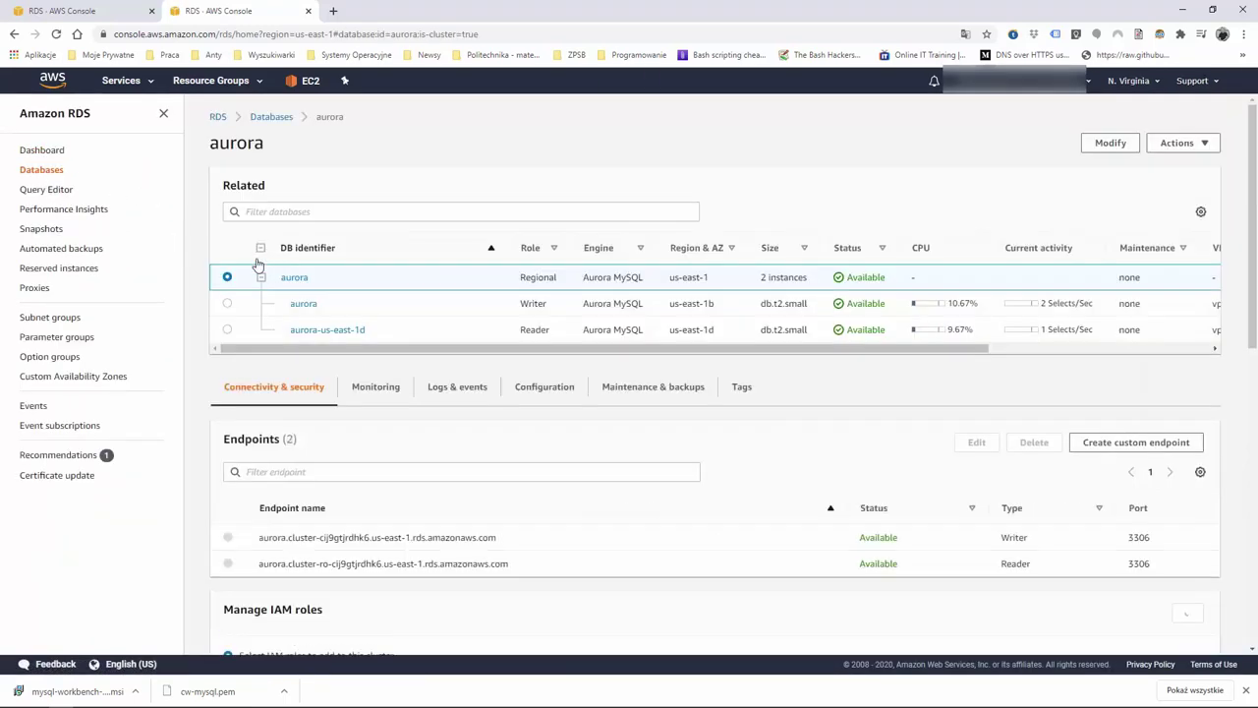
Copy the aurora cluster's writer endpoint address from Connectivity & security
scroll(477, 454, down, 2)
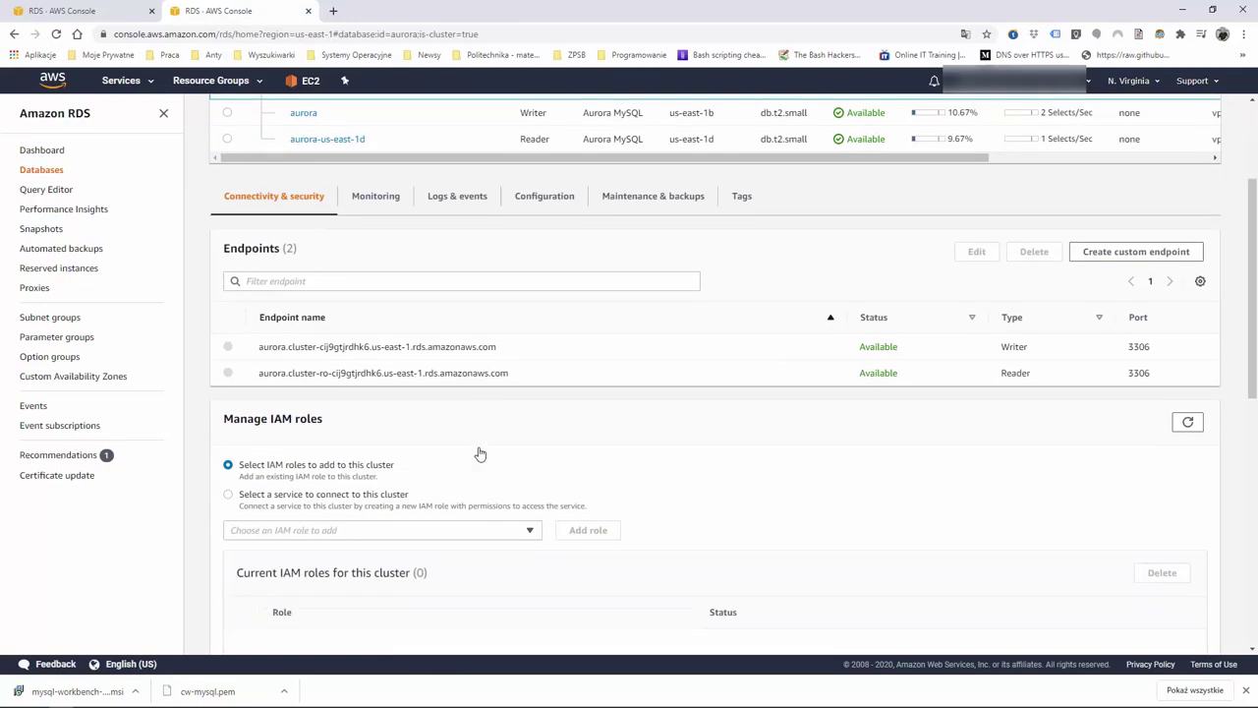
scroll(479, 453, down, 3)
scroll(478, 452, up, 4)
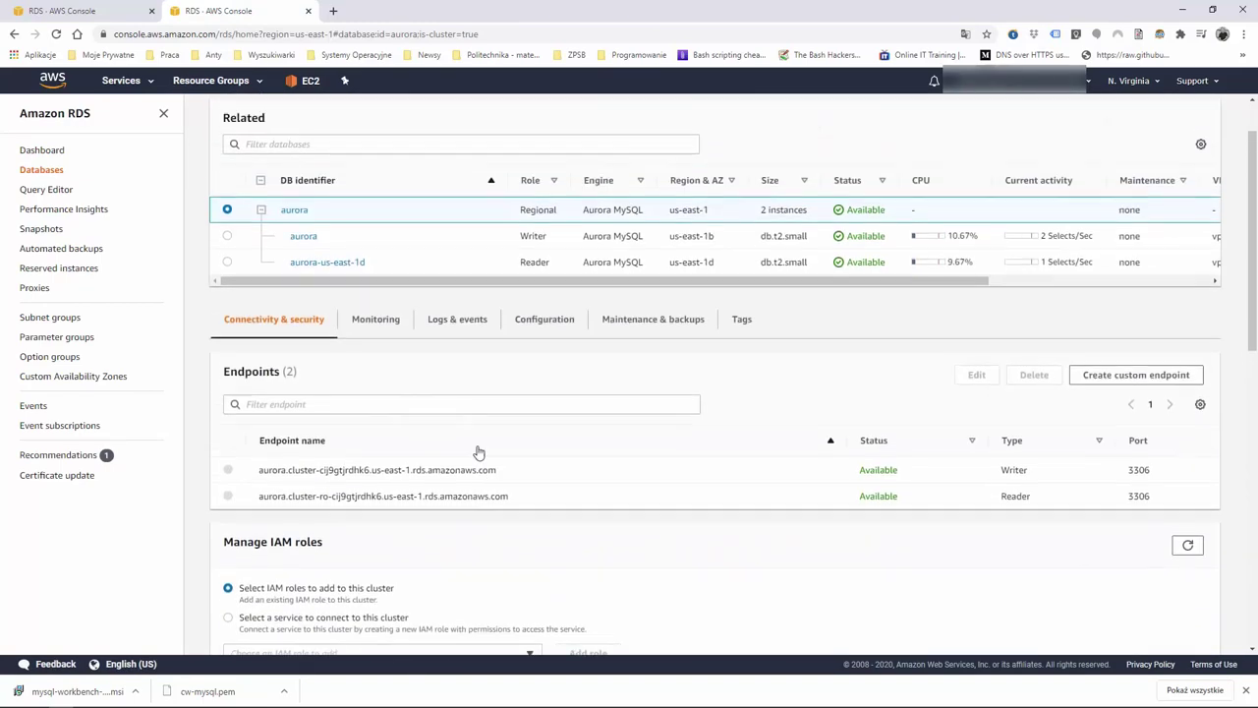
scroll(479, 453, up, 1)
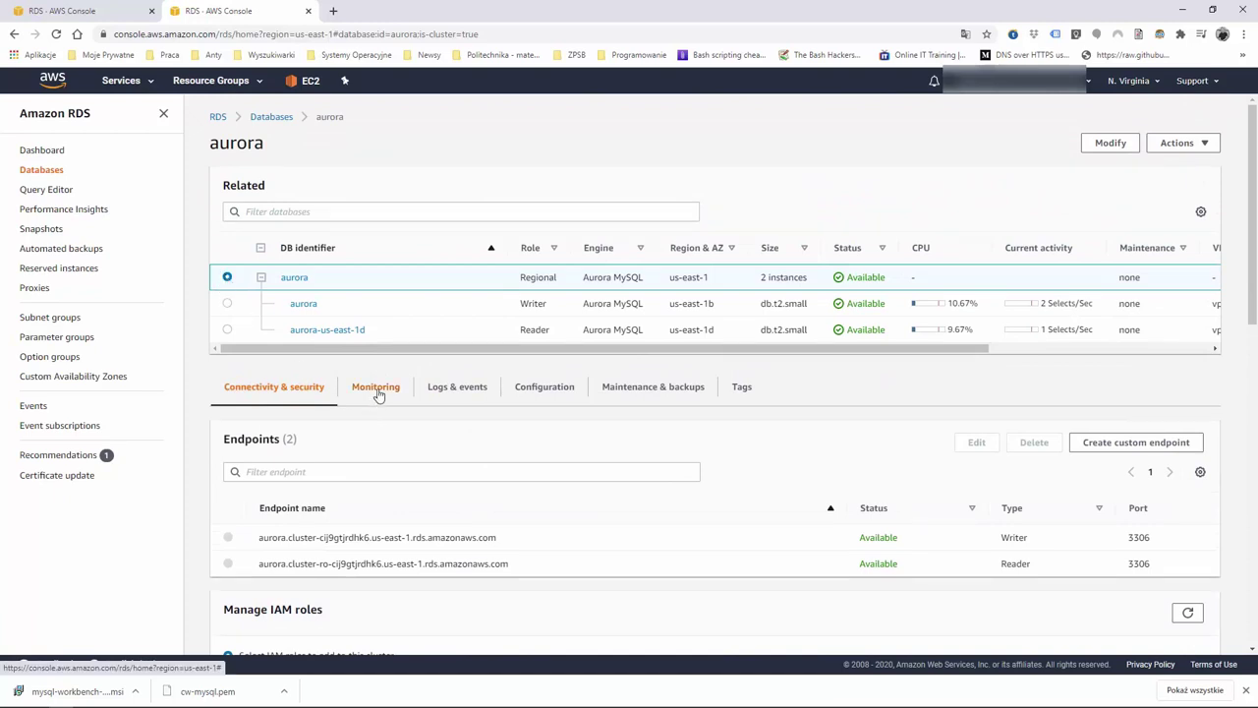
scroll(384, 434, down, 1)
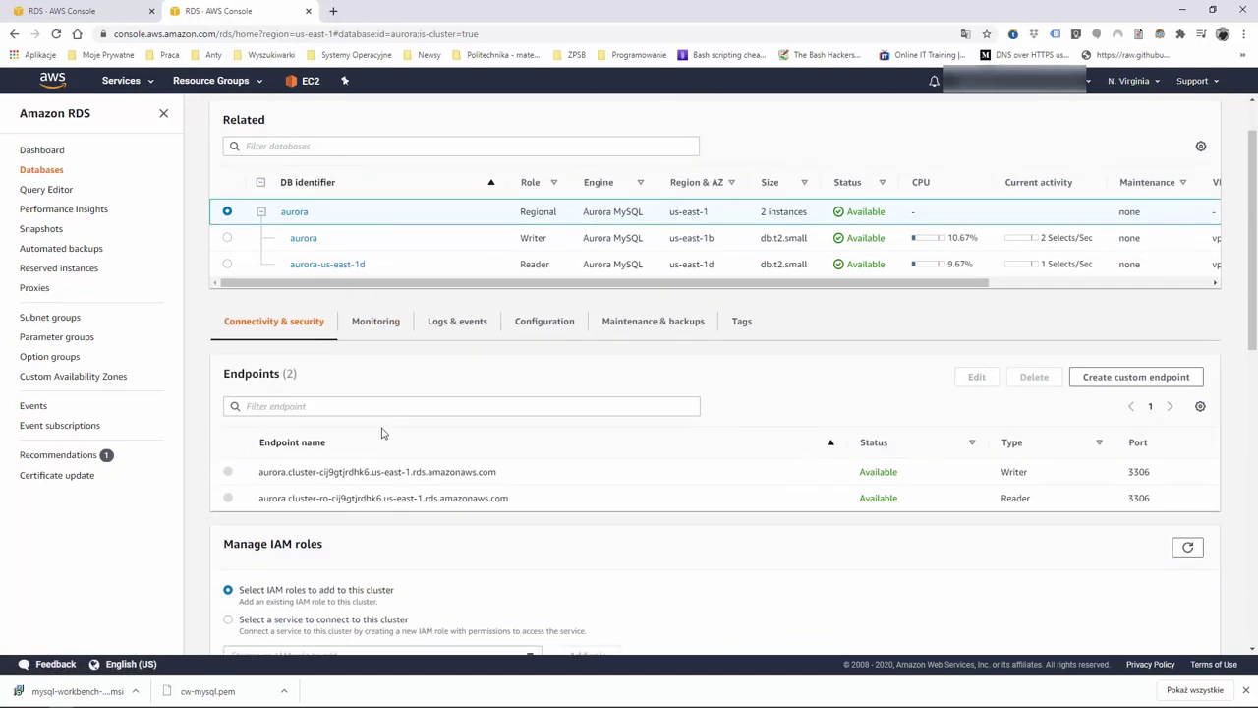
drag(498, 473, 259, 472)
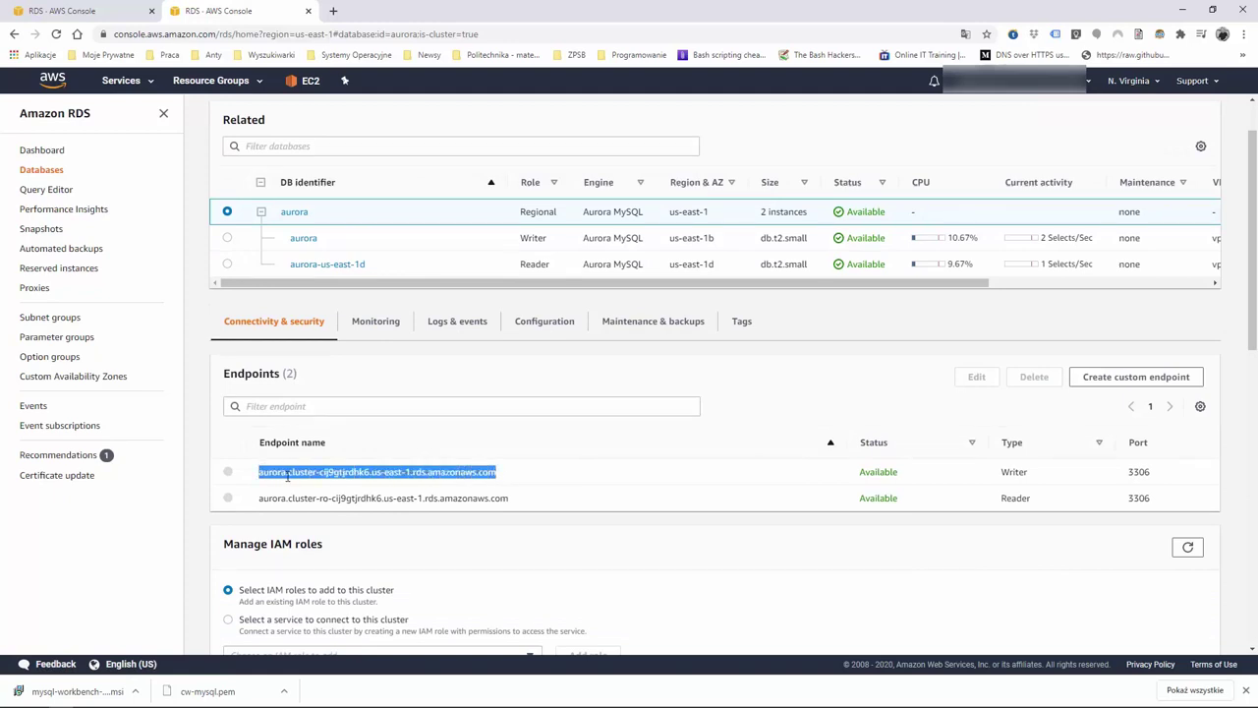
right_click(291, 475)
click(329, 487)
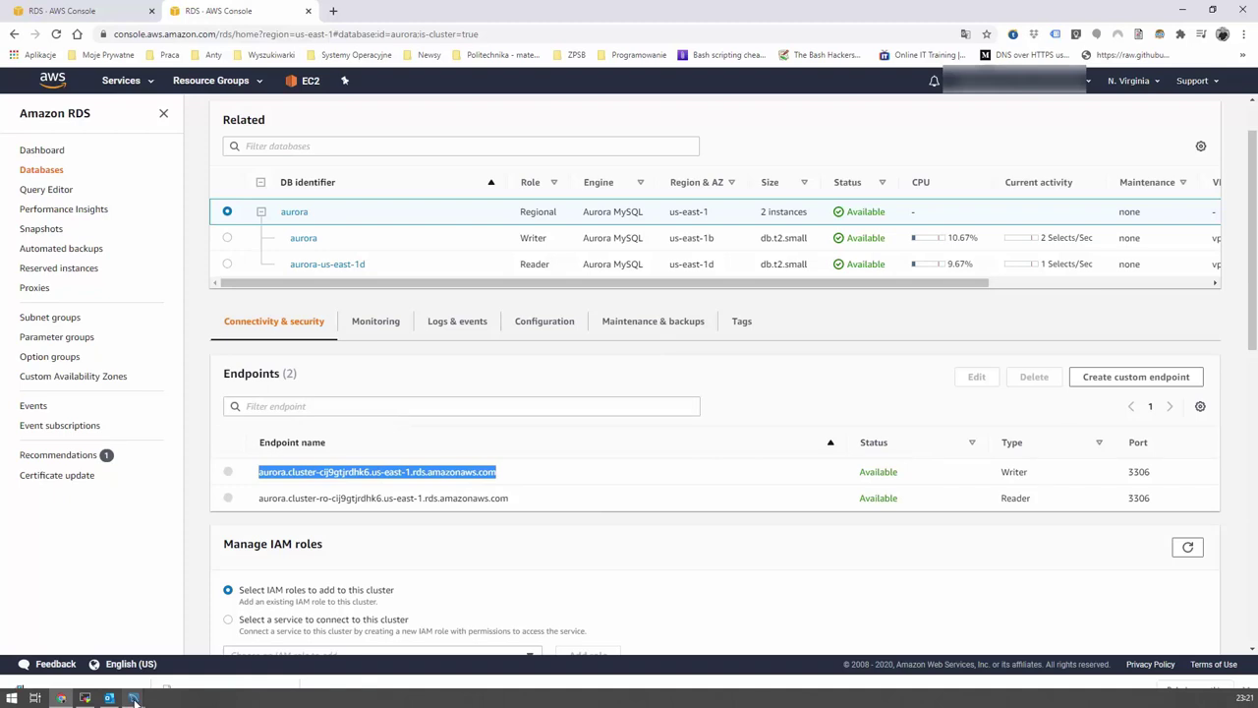
click(134, 698)
Set MySQL Hostname to the aurora endpoint and Username to admin, and store the password in the vault
click(197, 634)
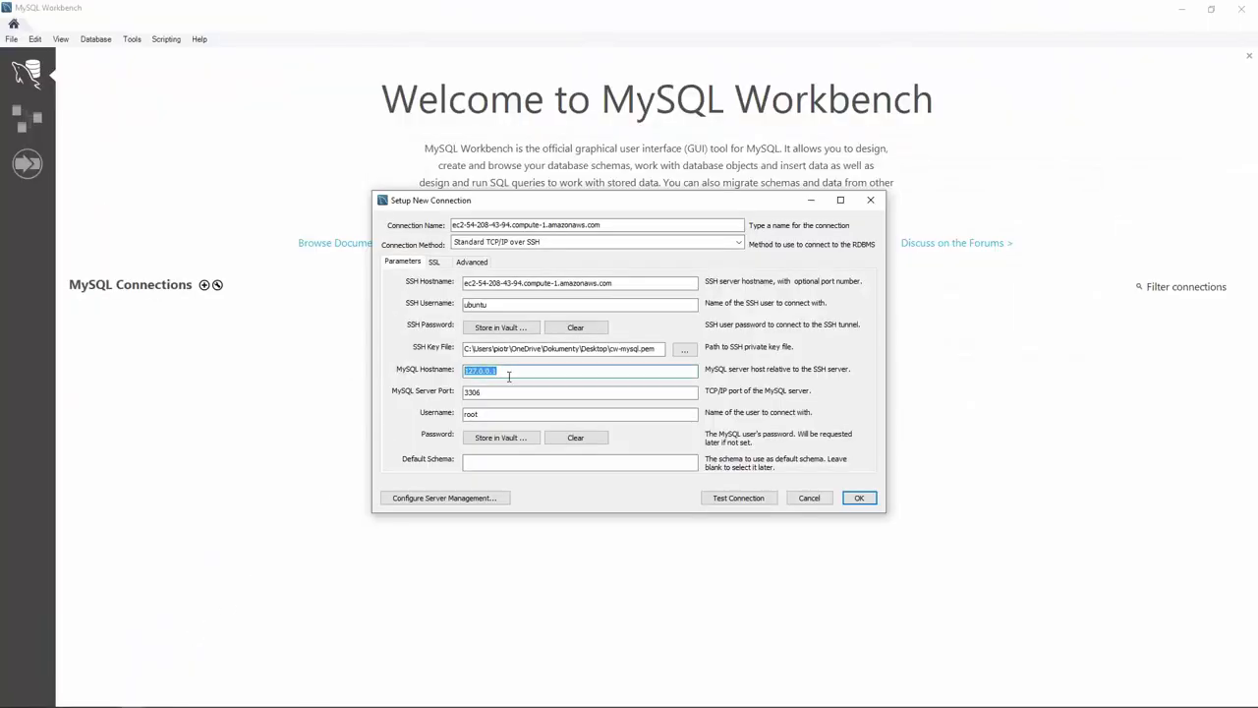
key(ctrl+v)
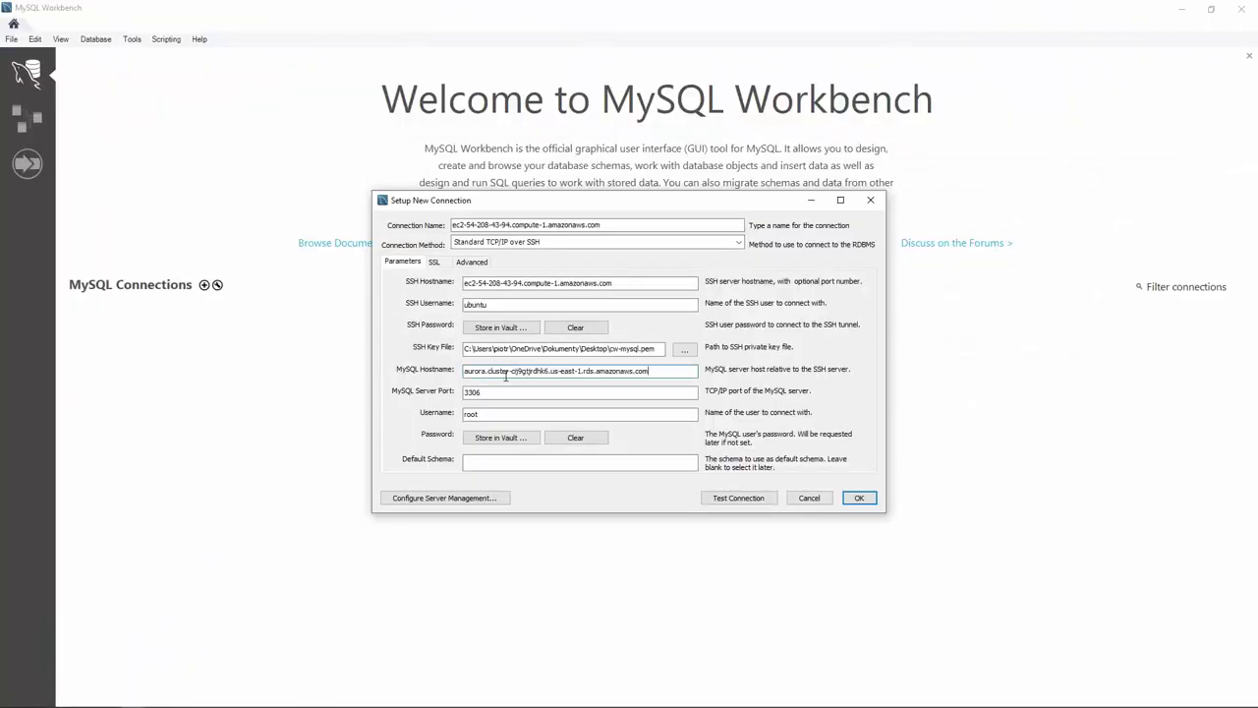
double_click(505, 412)
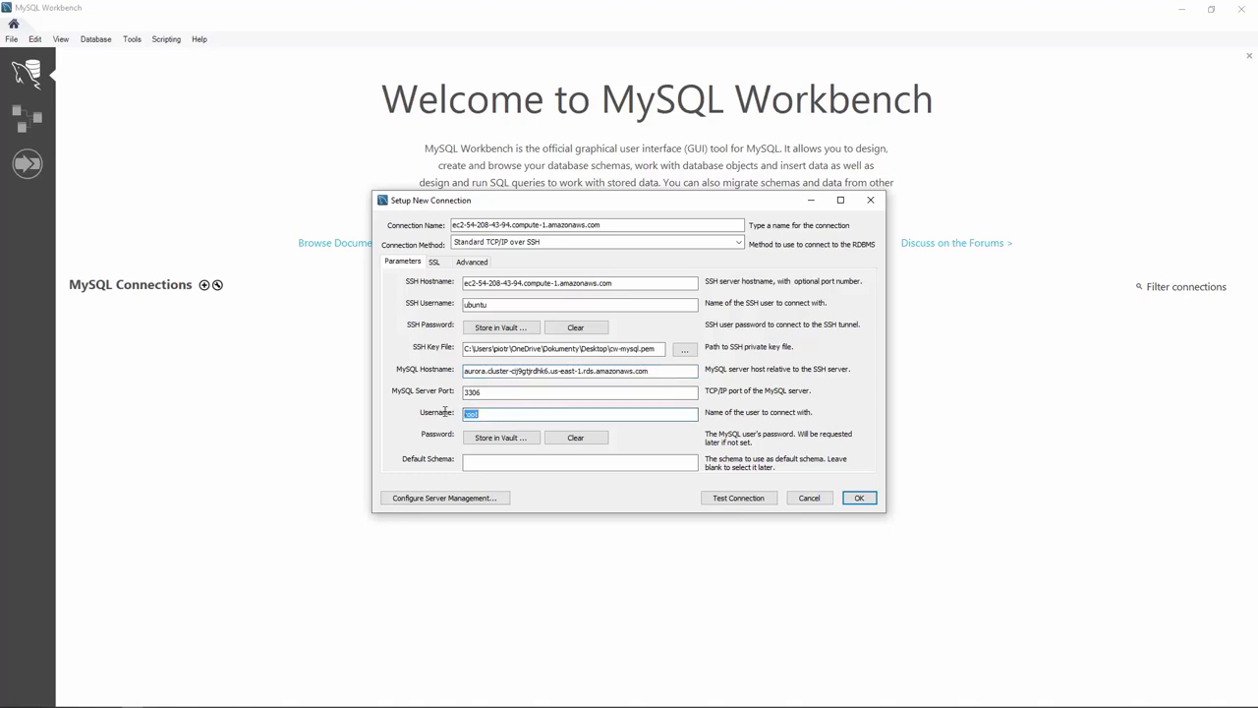
text(admin)
click(507, 461)
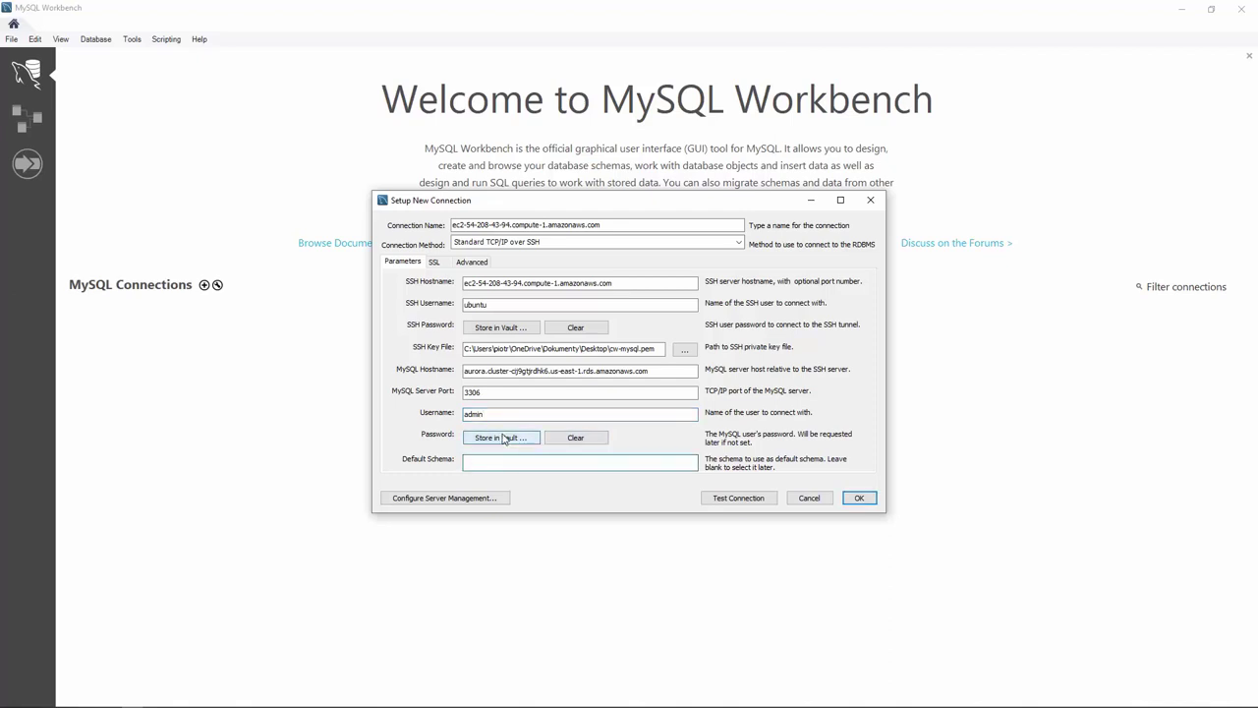
click(501, 437)
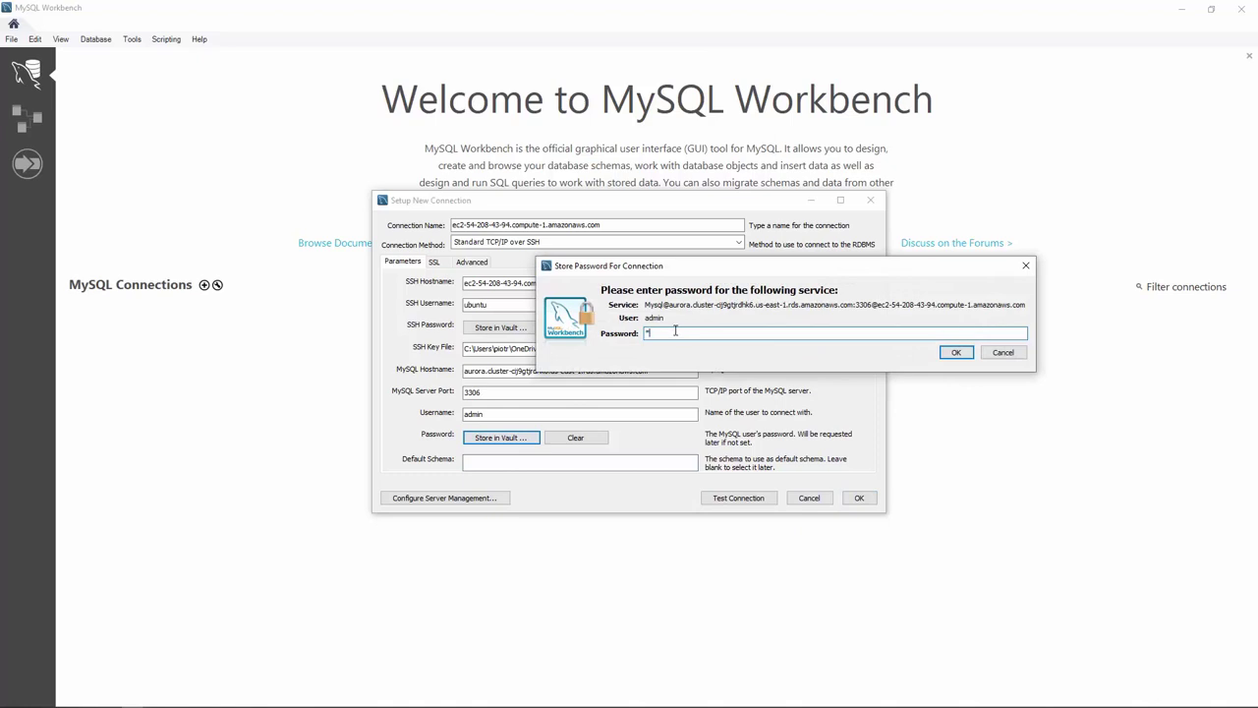
text(**********)
click(959, 353)
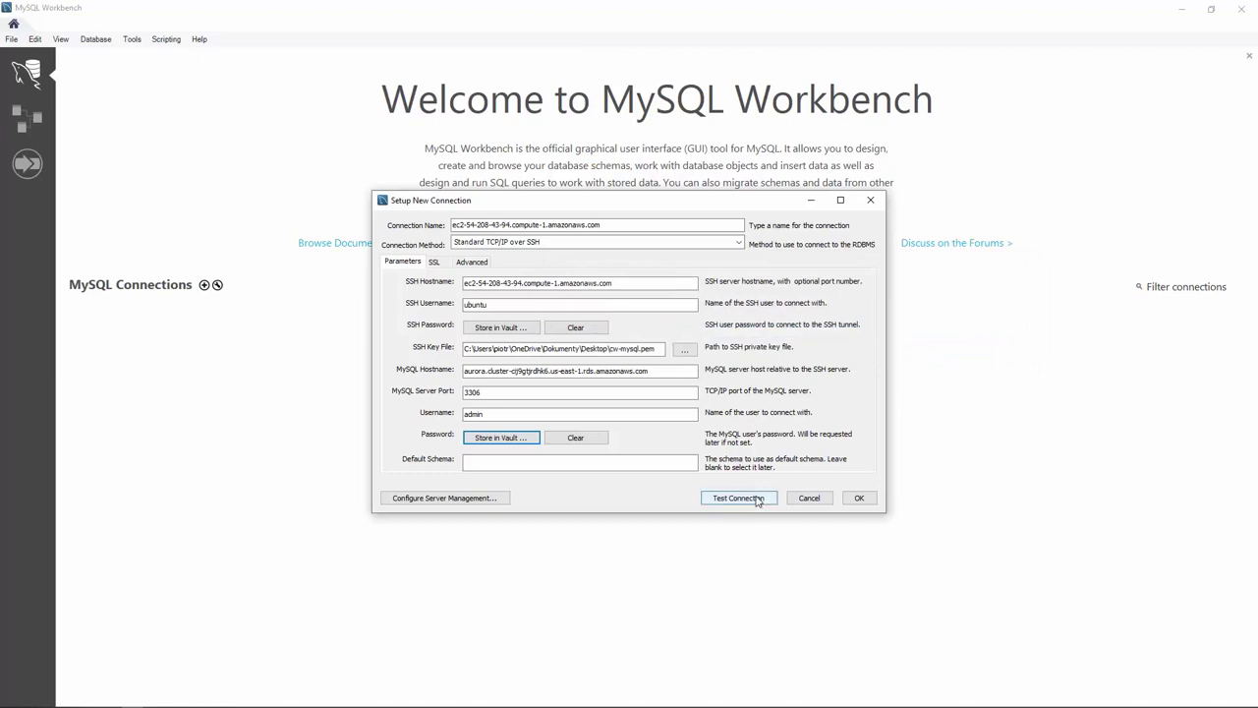
Test the connection, accept the SSH host key, and save it after the success message
click(758, 499)
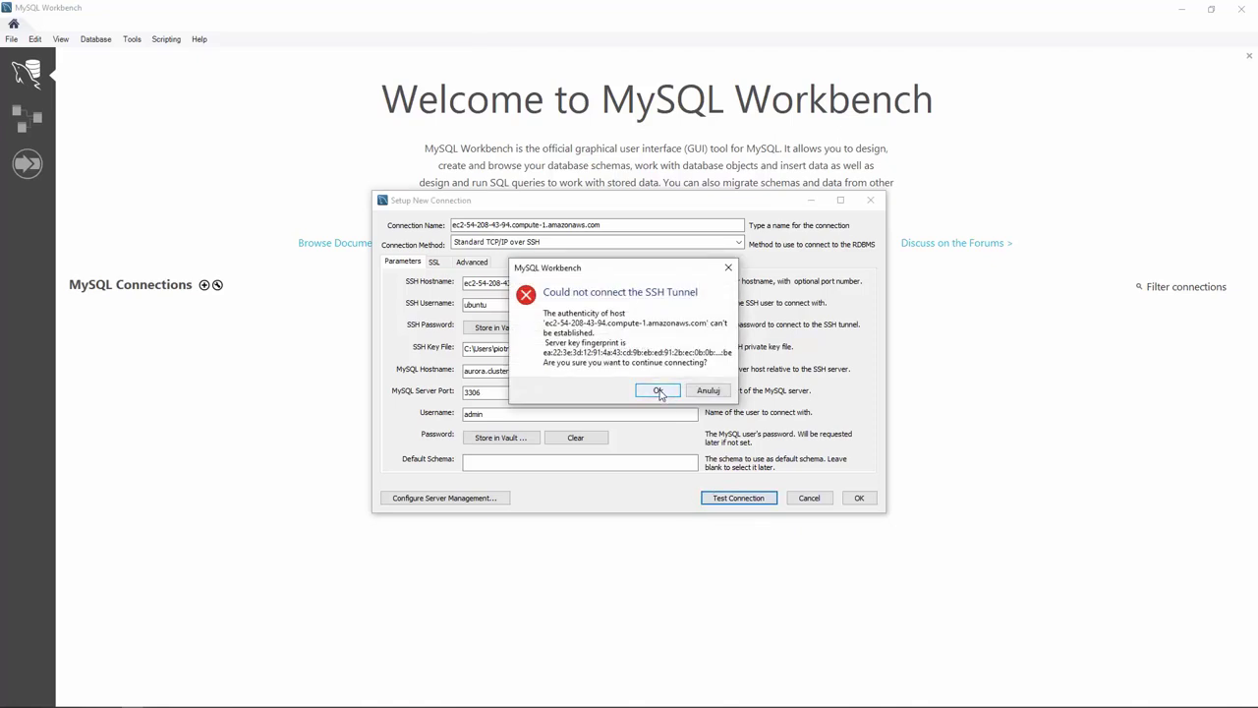
click(659, 391)
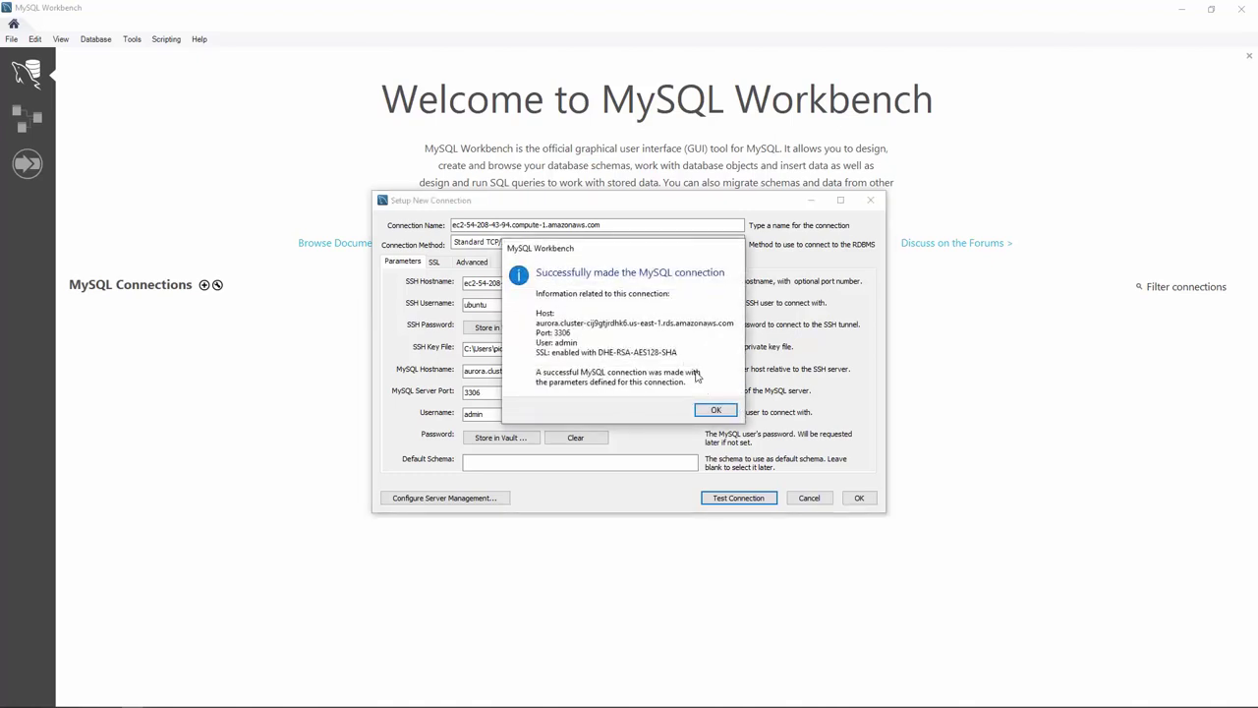
click(724, 414)
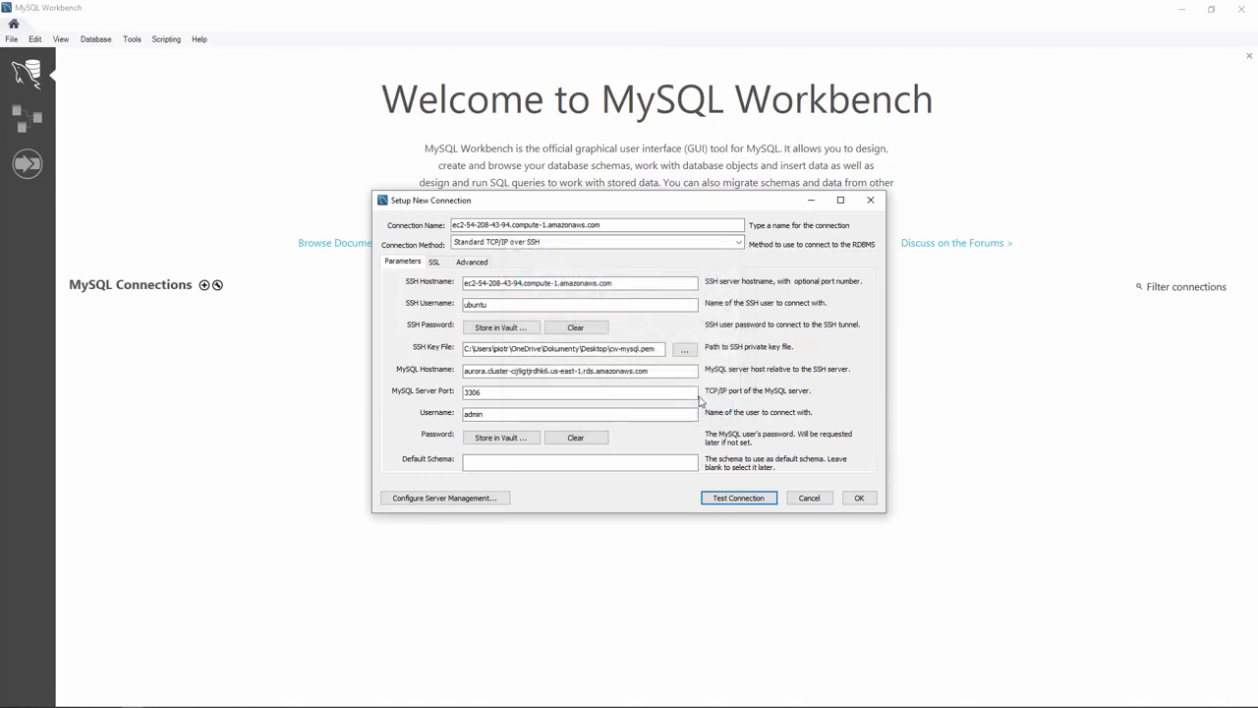
click(860, 497)
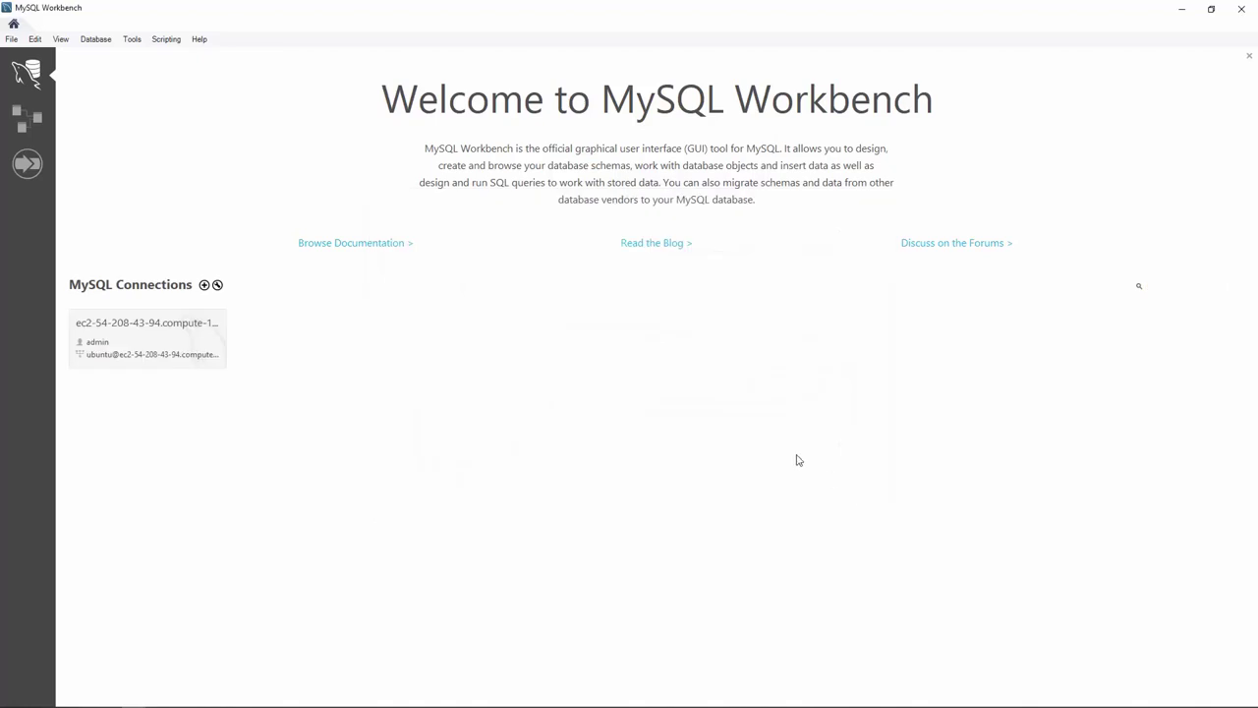
Open the saved aurora connection and run SHOW DATABASES; in the Query 1 editor
click(157, 337)
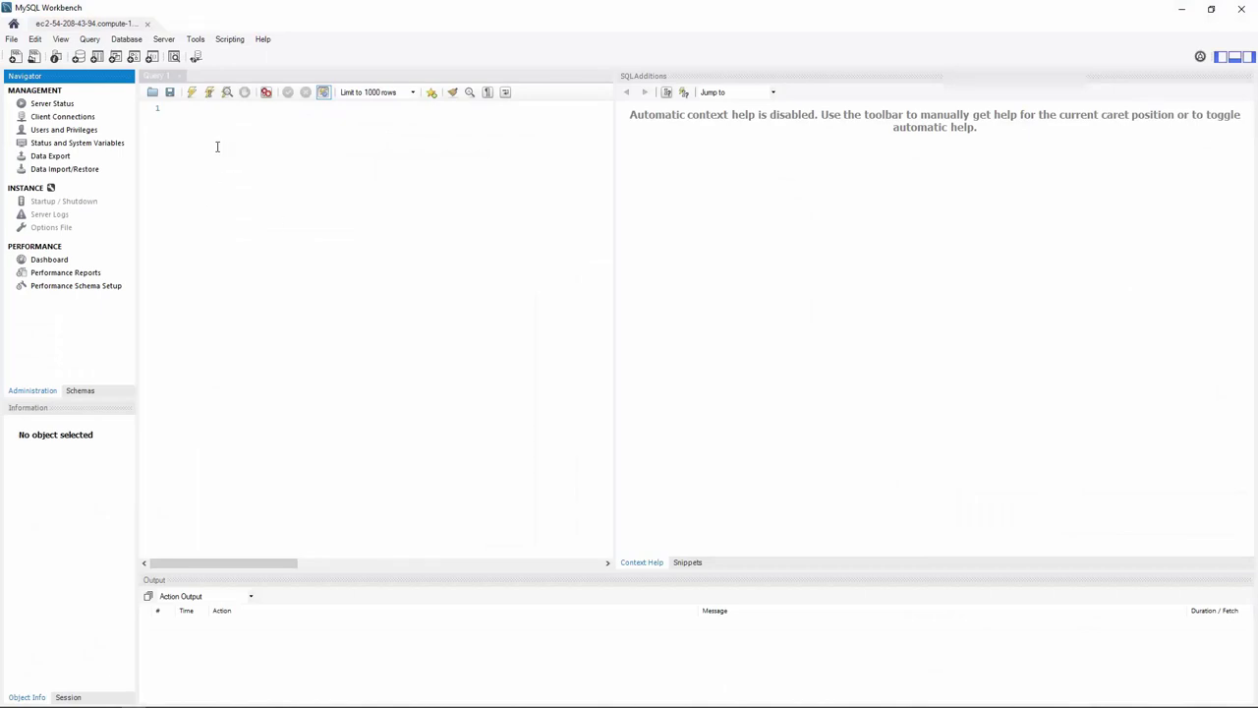
click(229, 107)
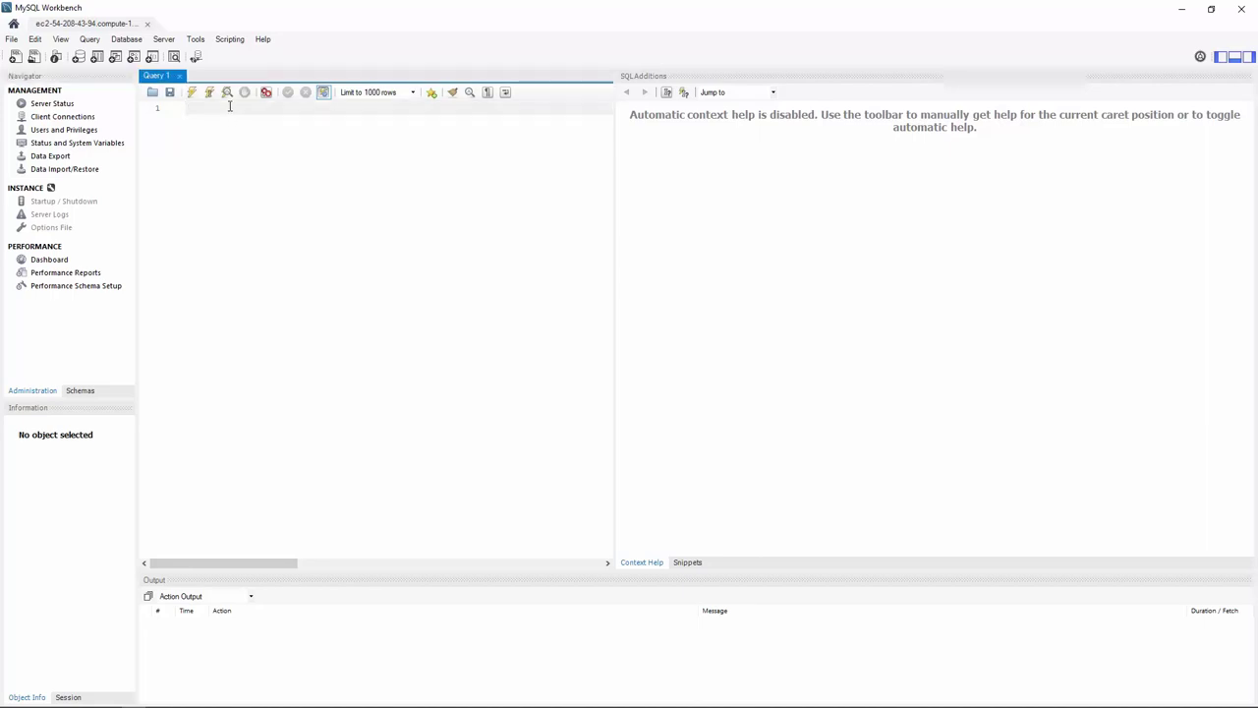
text(SHOW DATABASES;)
key(Return)
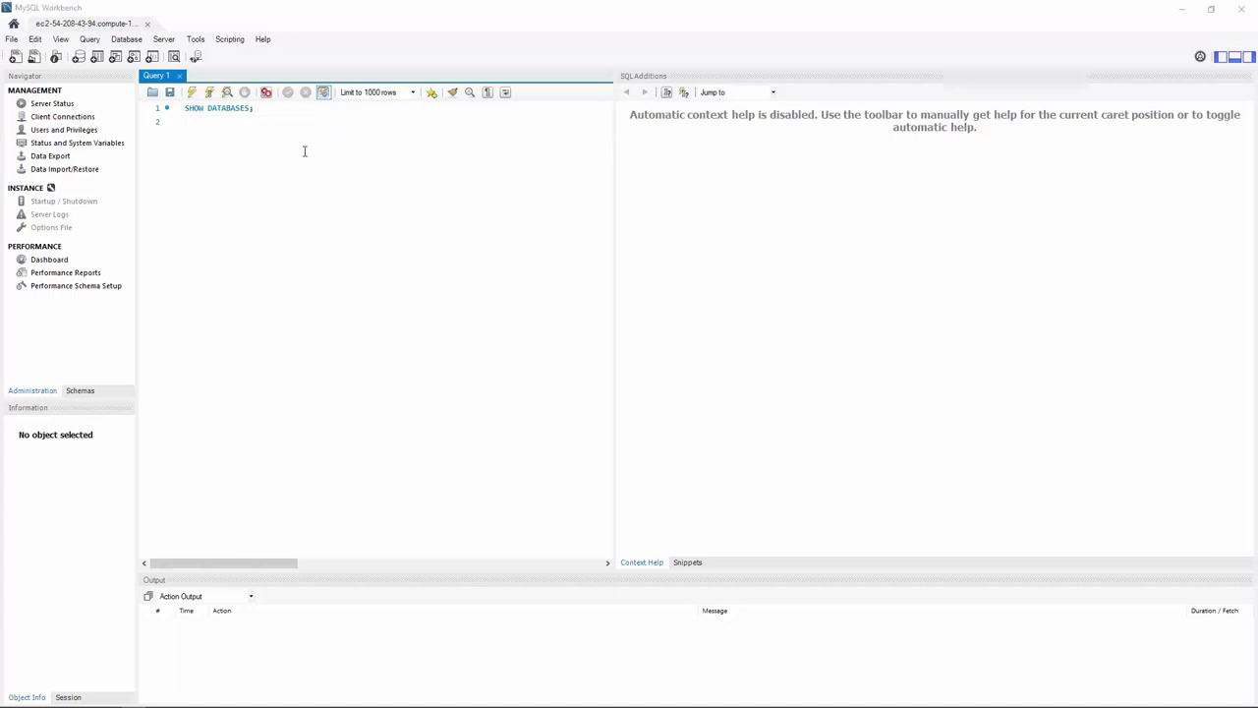
click(221, 121)
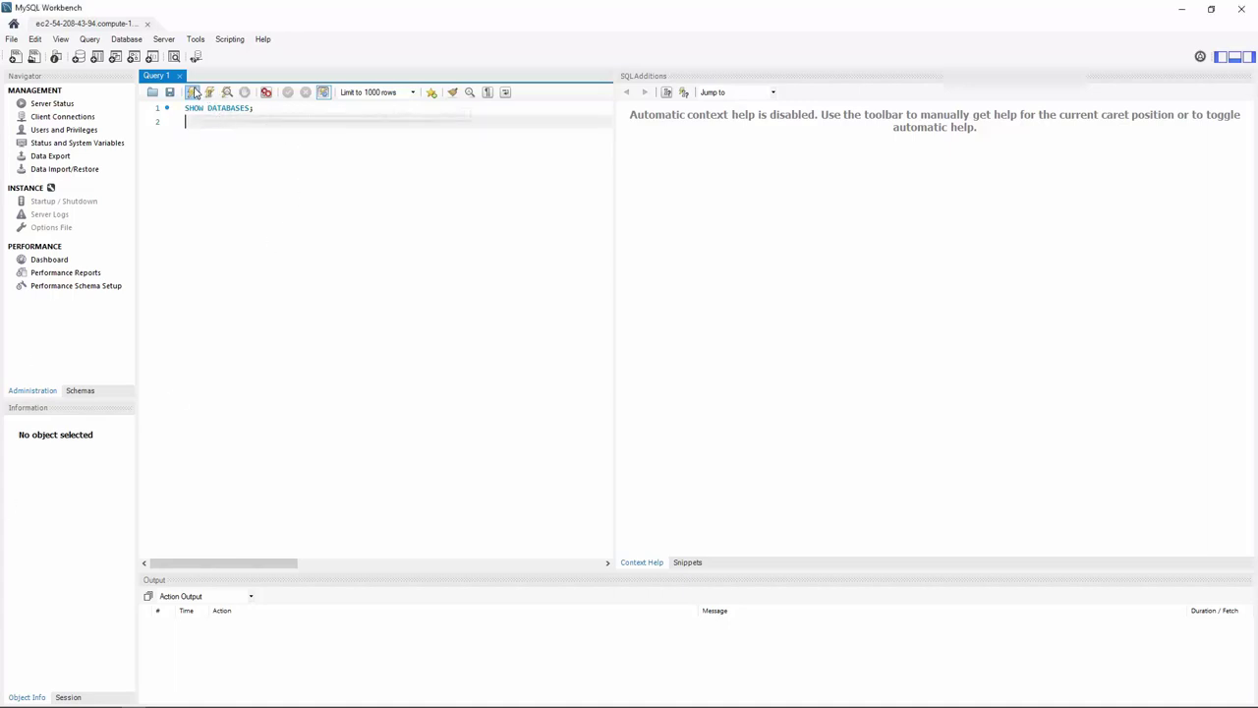
click(192, 91)
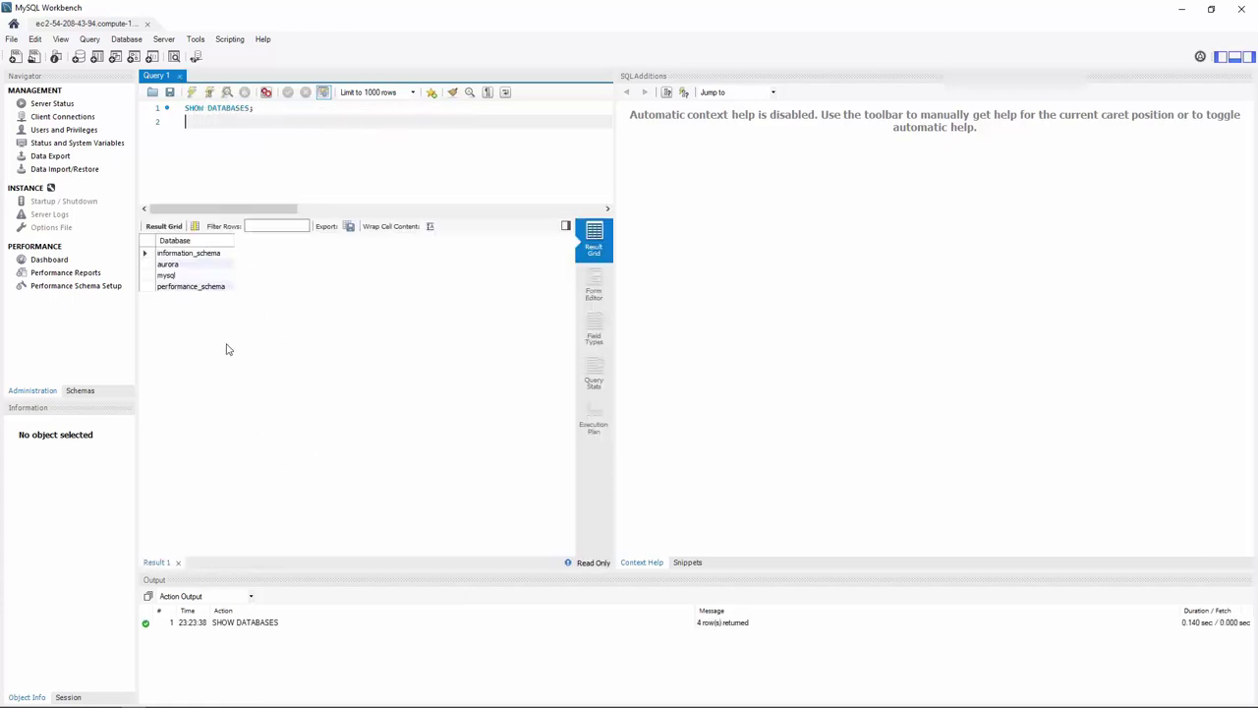